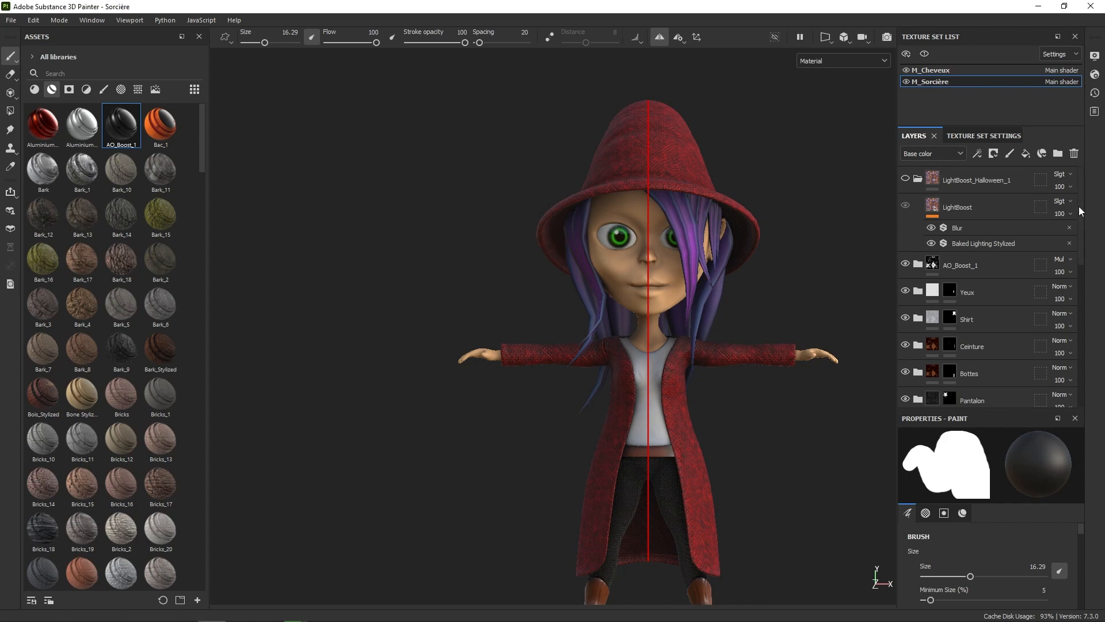
Collapse the Veste folder, expand the Corps folder and select its mask in the layer stack
scroll(1082, 214, "down", 2)
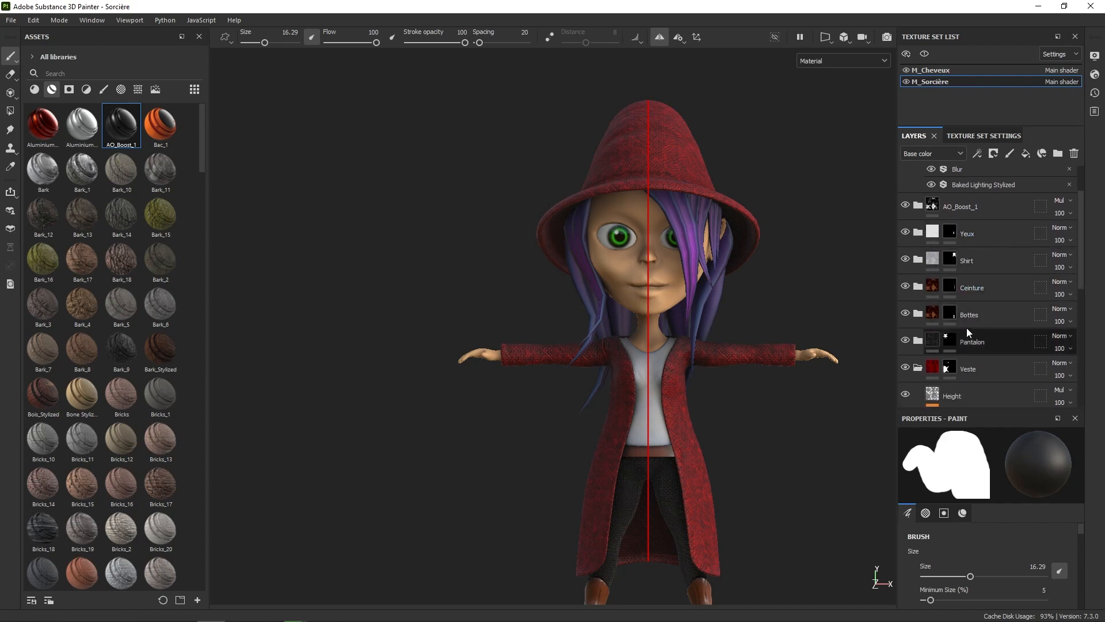
scroll(950, 351, "down", 2)
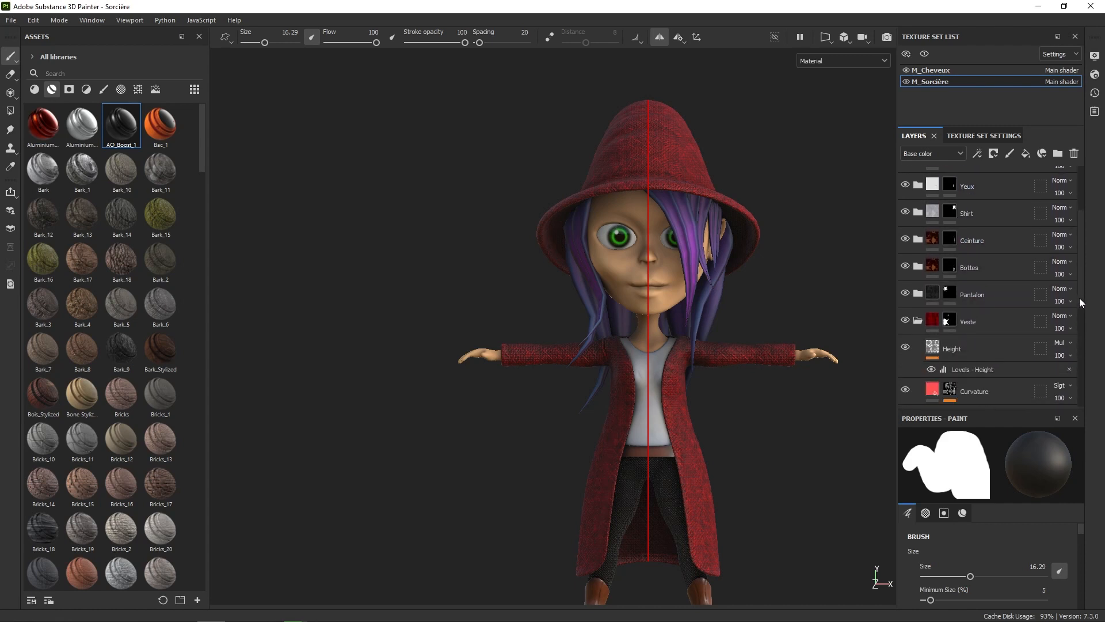
left_click(918, 321)
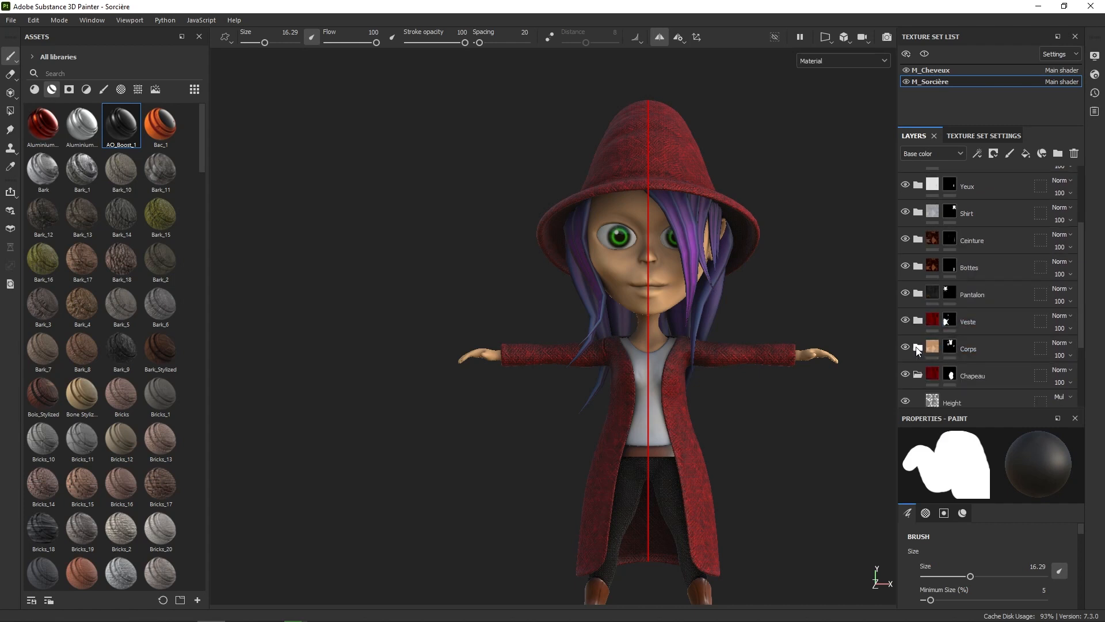
left_click(918, 348)
left_click(947, 346)
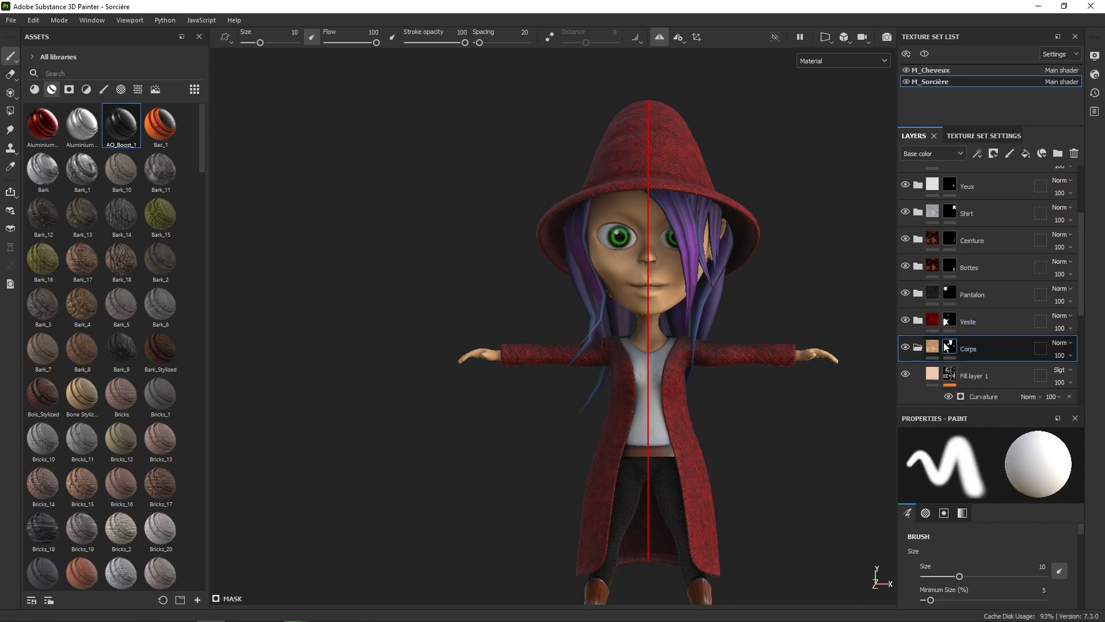
left_click_drag(1079, 285, 1079, 292)
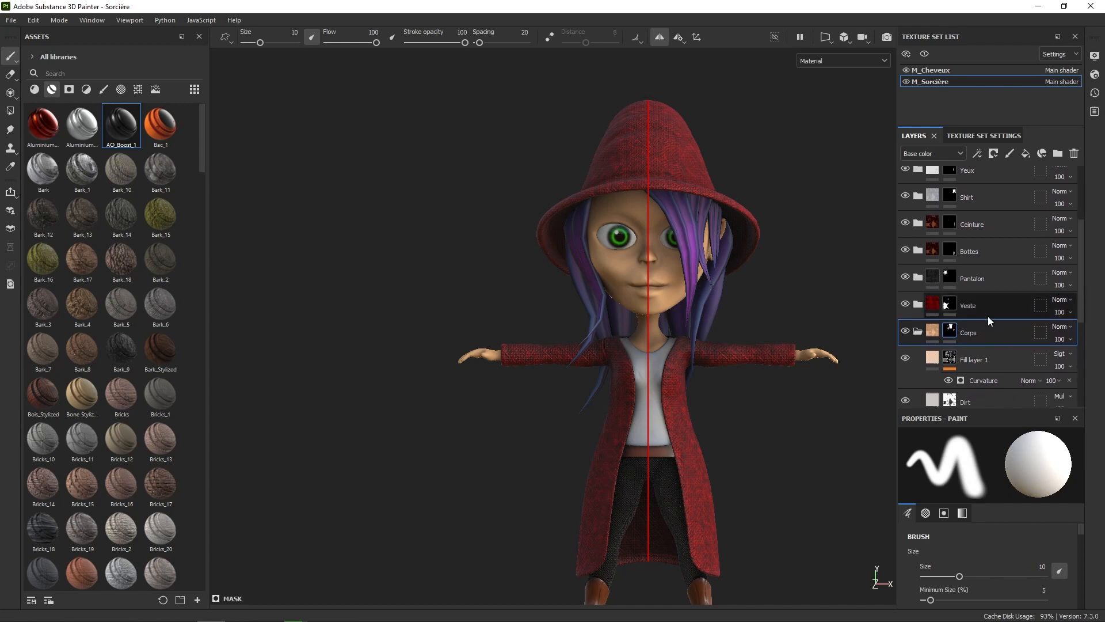
Add a paint layer at the top of the Corps folder's contents and name it Maquillage
left_click(1011, 154)
left_click_drag(969, 328, 969, 357)
double_click(960, 358)
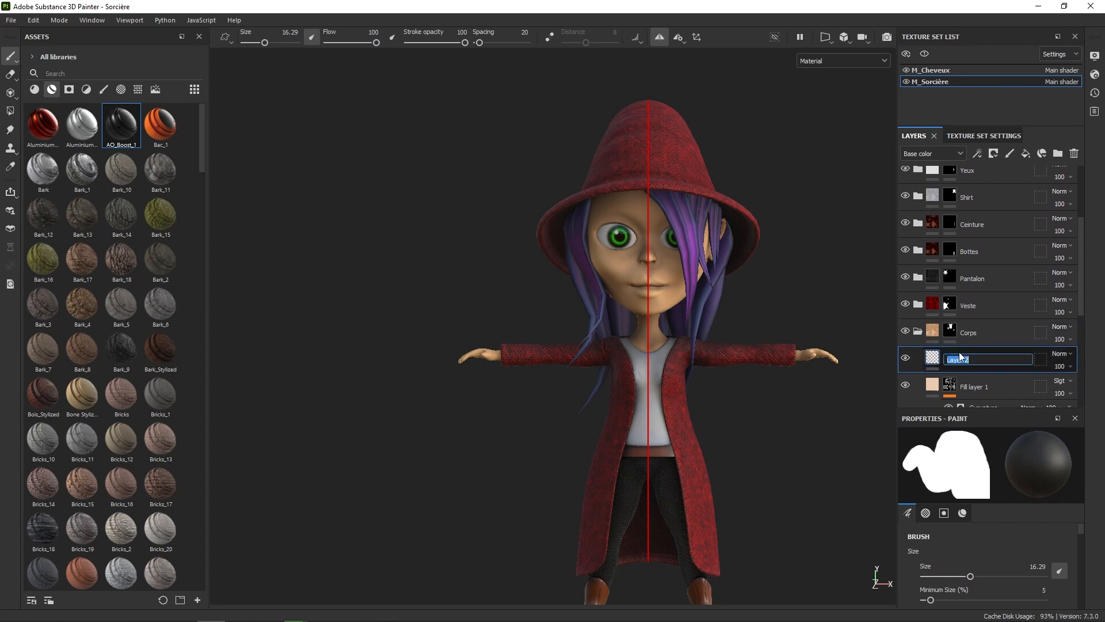
type("Maquillage")
key("Return")
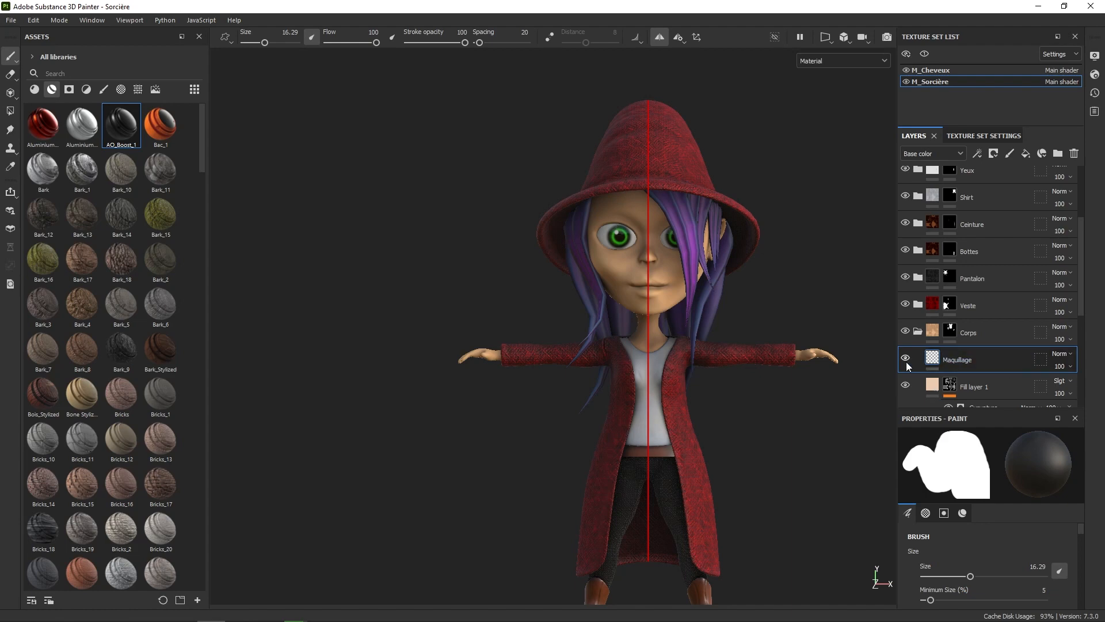
Reduce the paint brush size to 0.84 for detailed work on the character's lips
mouse_move(678, 506)
right_mouse_down("alt")
mouse_move(666, 482)
mouse_move(633, 469)
mouse_move(610, 478)
right_mouse_up("alt")
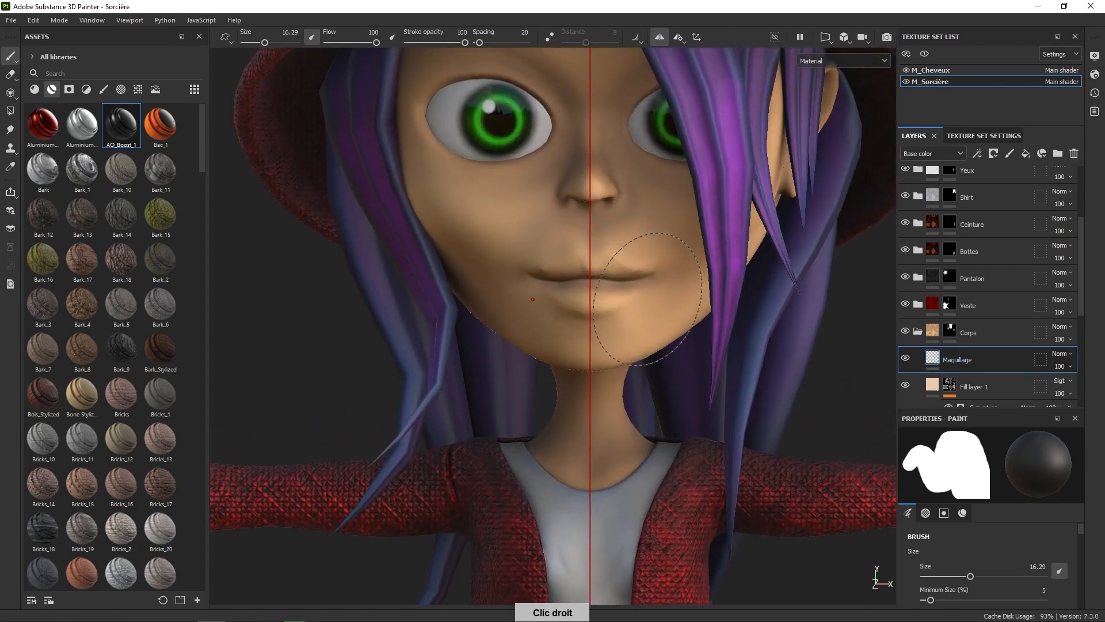
right_click_drag(643, 295, 561, 298, "ctrl")
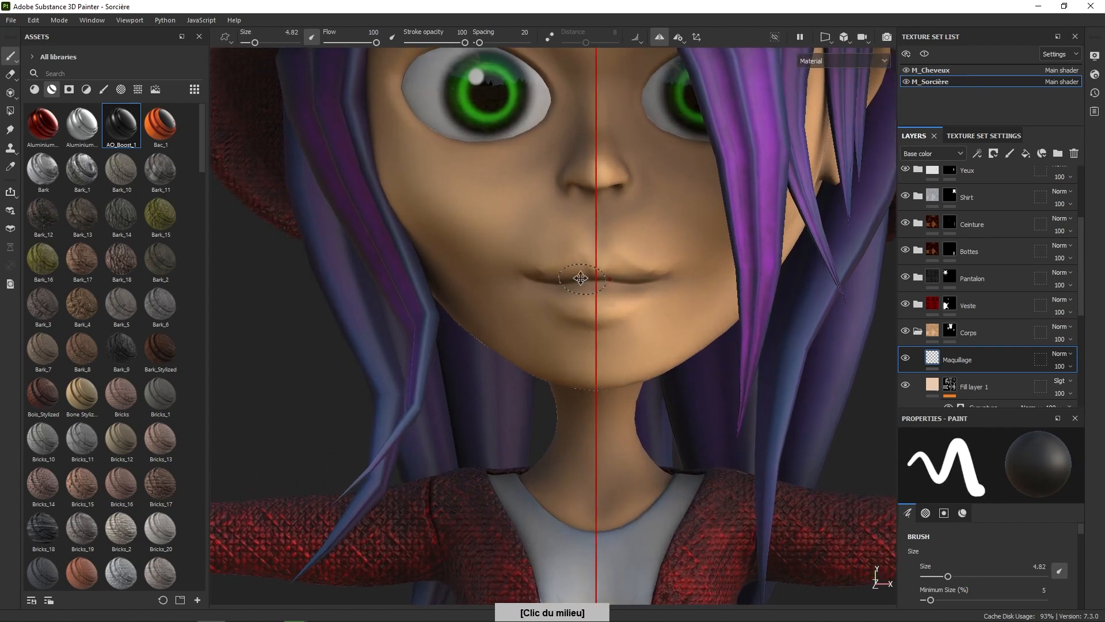
middle_click_drag(561, 298, 614, 417, "alt")
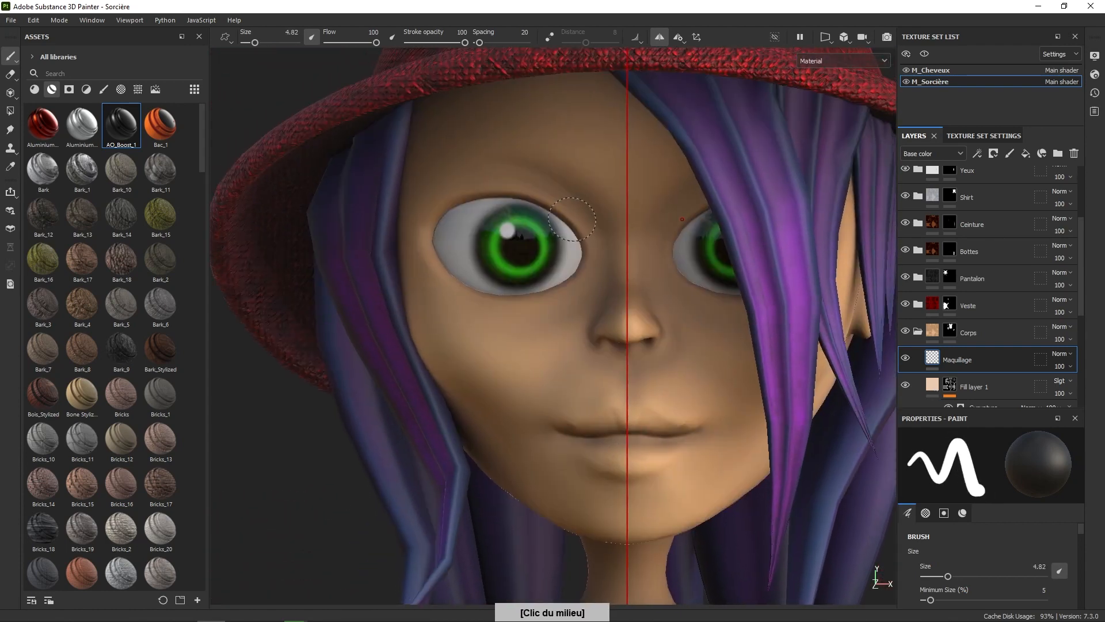
right_click_drag(579, 302, 578, 322, "alt")
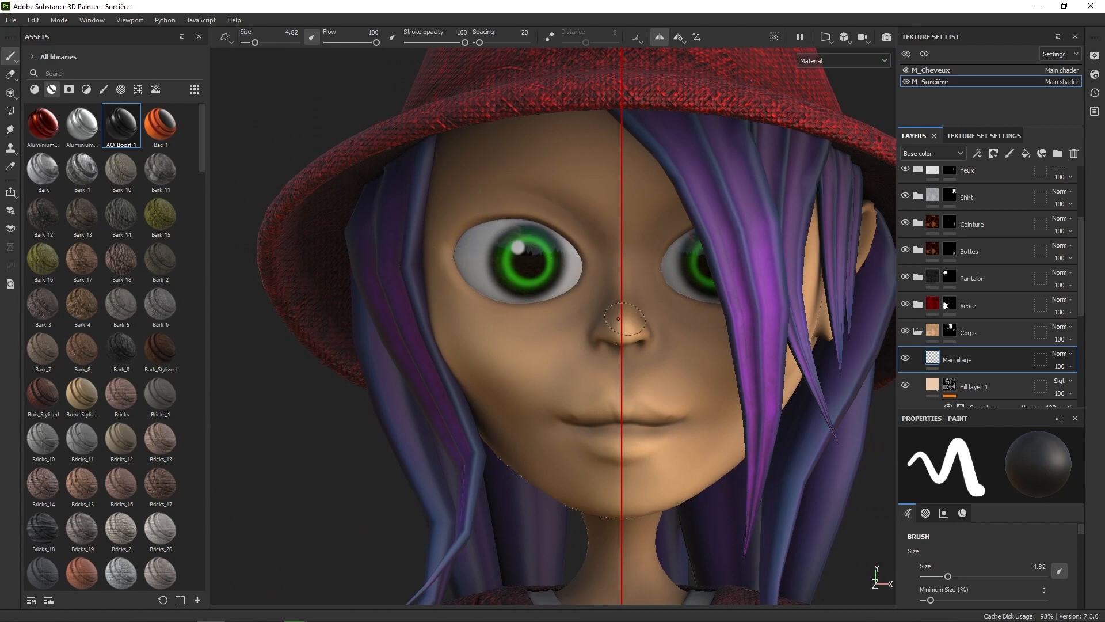
right_click_drag(623, 334, 616, 317, "alt")
middle_click_drag(616, 317, 614, 356, "alt")
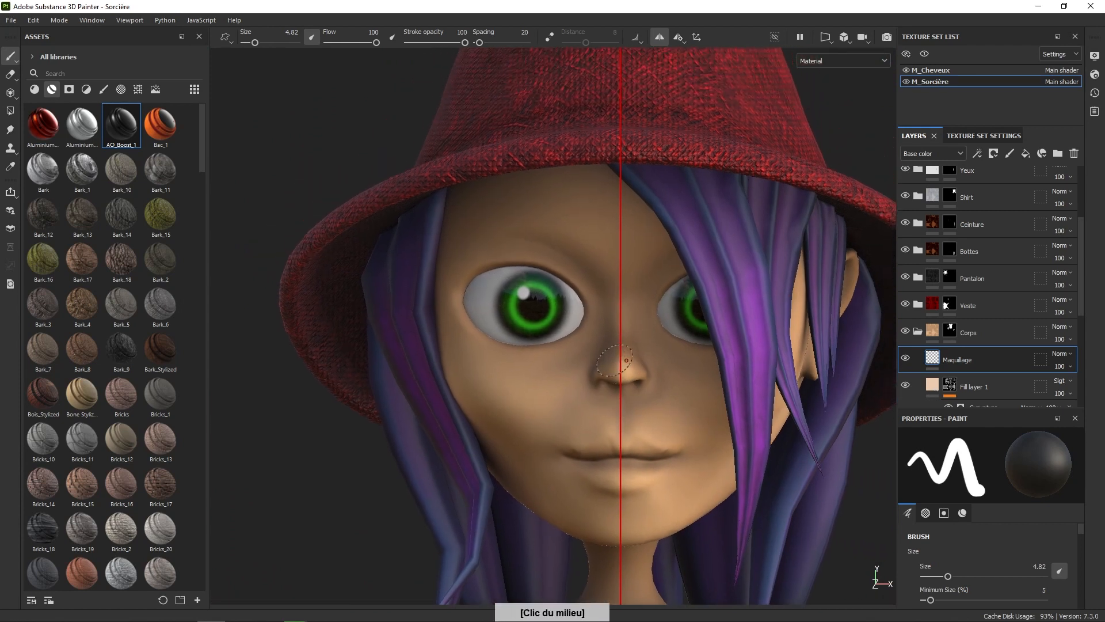
right_click_drag(655, 424, 616, 424, "ctrl")
right_click(655, 424)
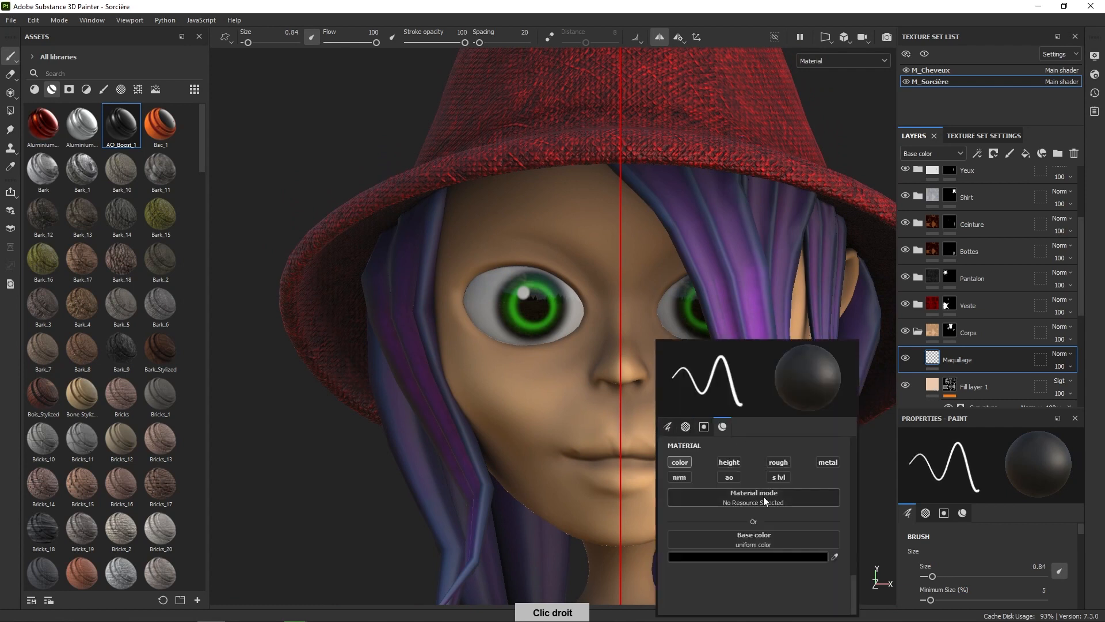
Set the brush's base color to a muted pink and try a stroke on the upper lip
left_click(753, 556)
left_click_drag(870, 374, 841, 351)
right_click_drag(645, 439, 620, 448, "alt")
left_click_drag(613, 445, 633, 442)
right_click_drag(647, 442, 643, 489, "alt")
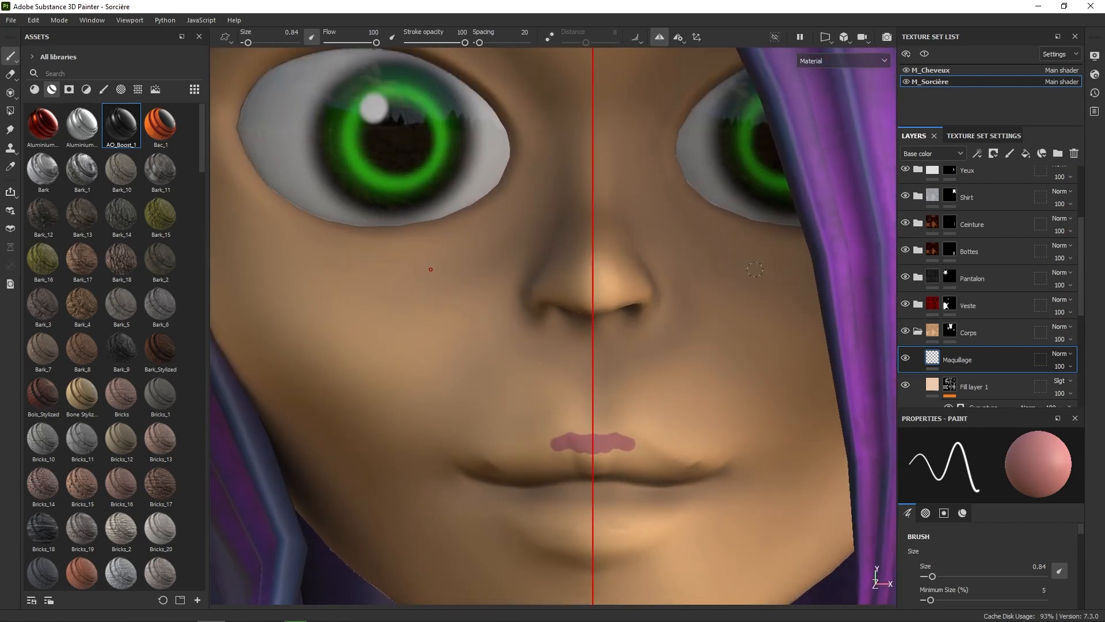
Display the Normal mesh map to examine the shape of the lips, and restore the Material view
left_click(848, 66)
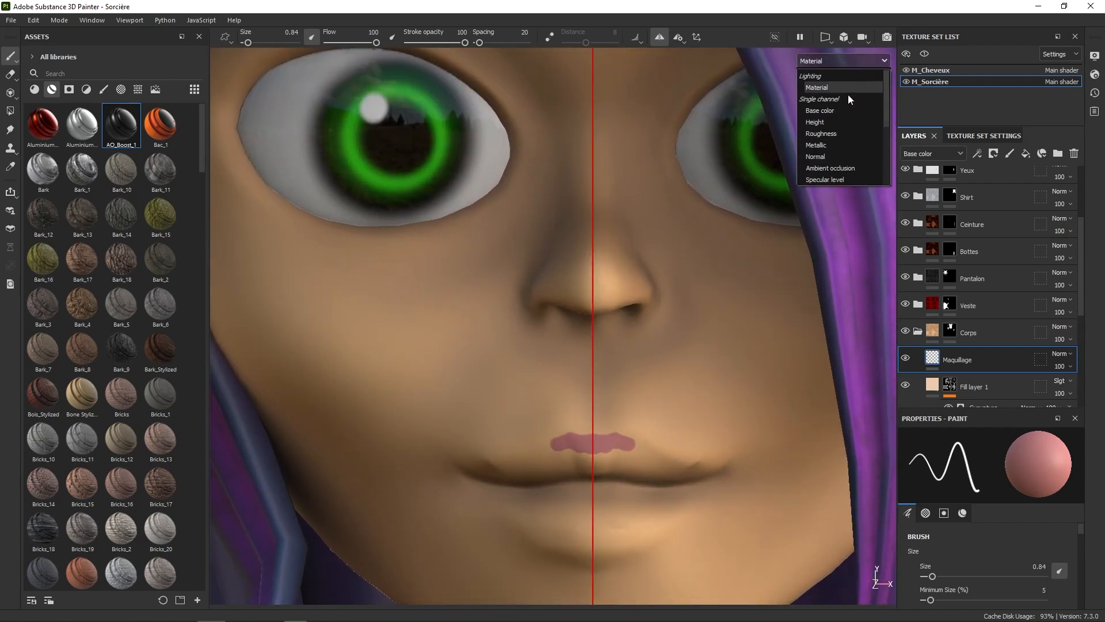
left_click(827, 156)
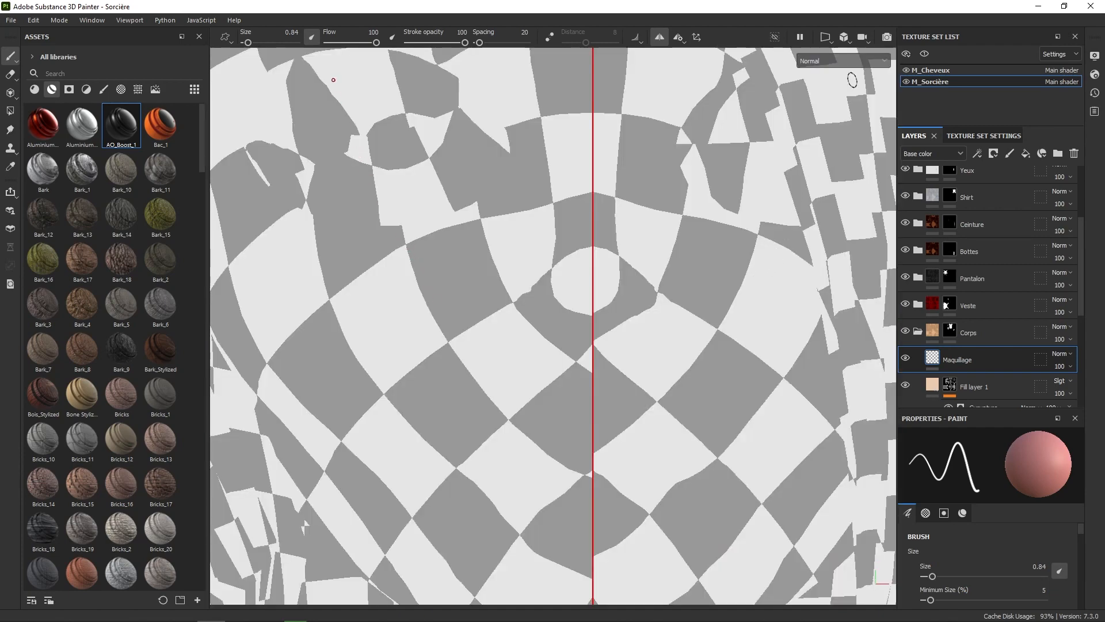
left_click(861, 61)
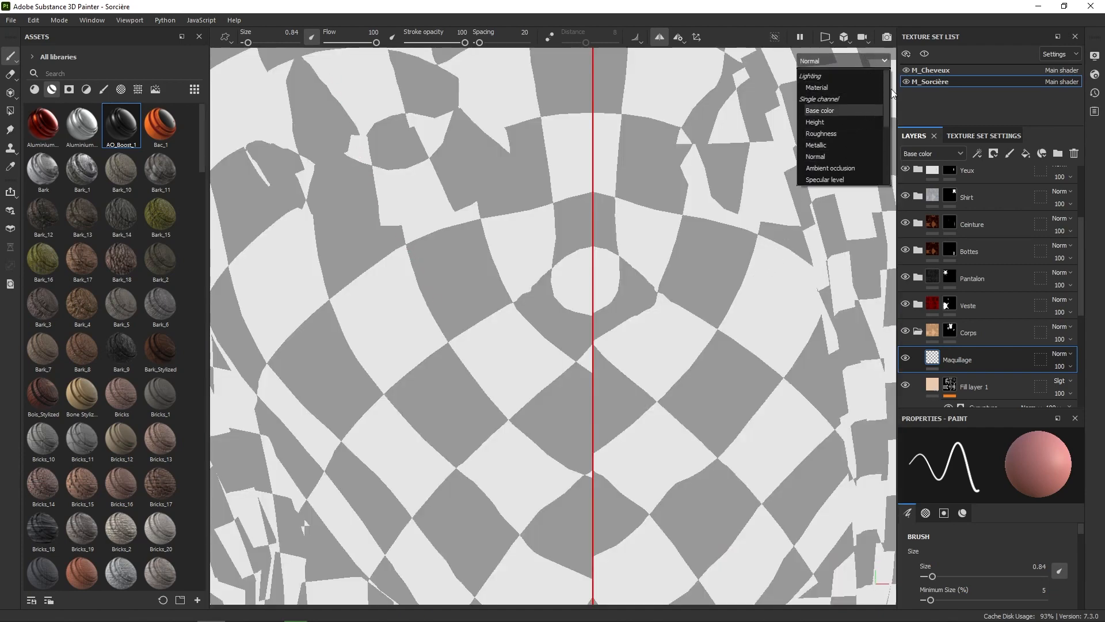
left_click(889, 89)
left_click(882, 61)
scroll(879, 138, "down", 5)
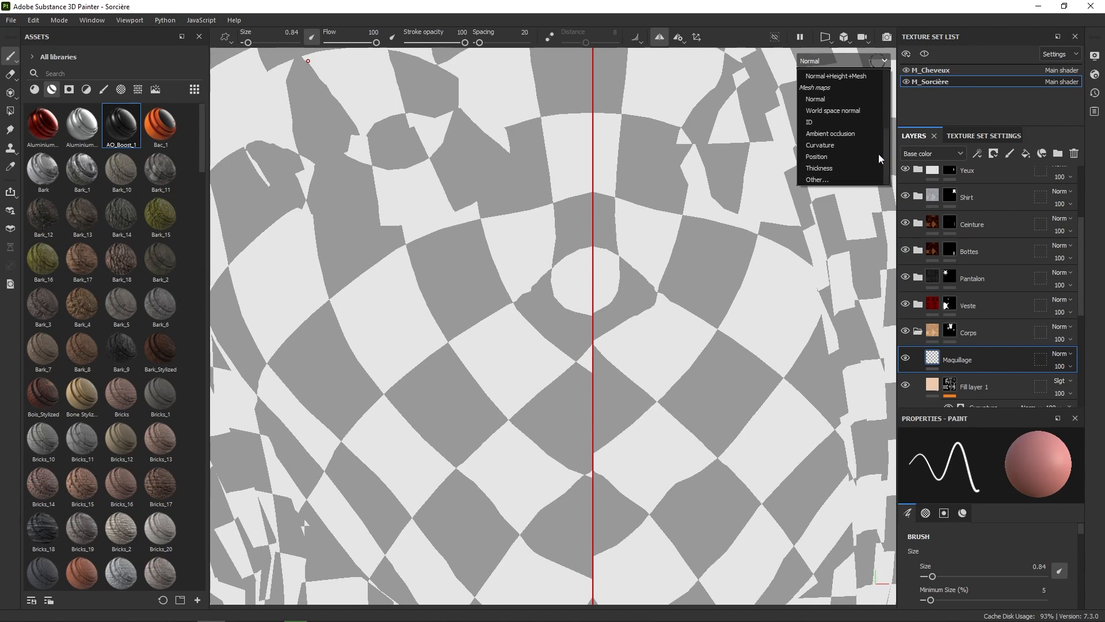
left_click(840, 99)
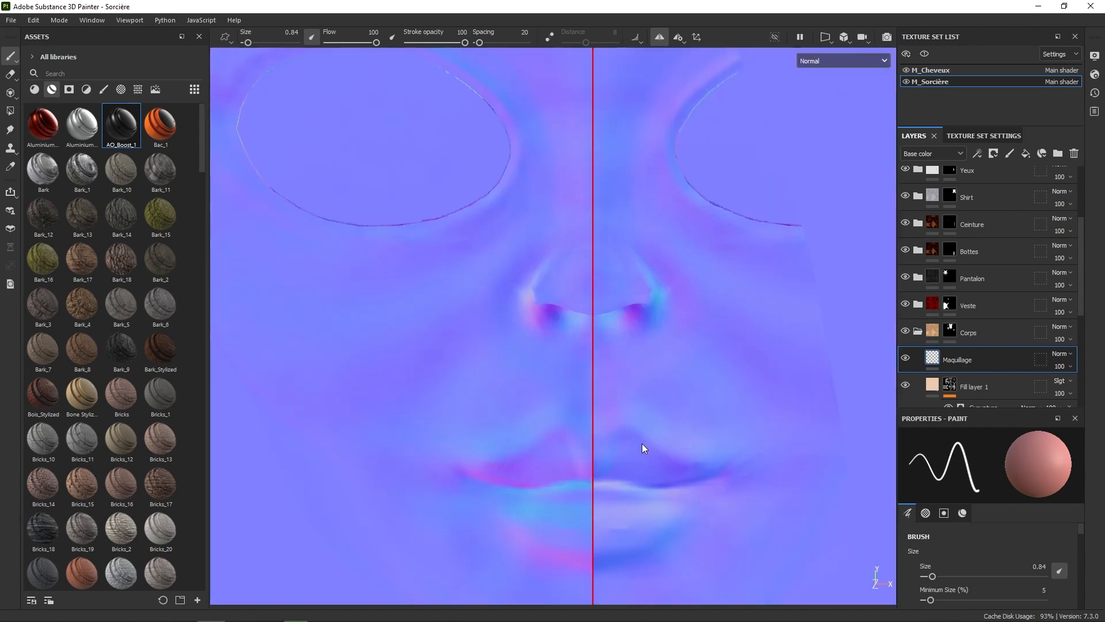
left_click(855, 60)
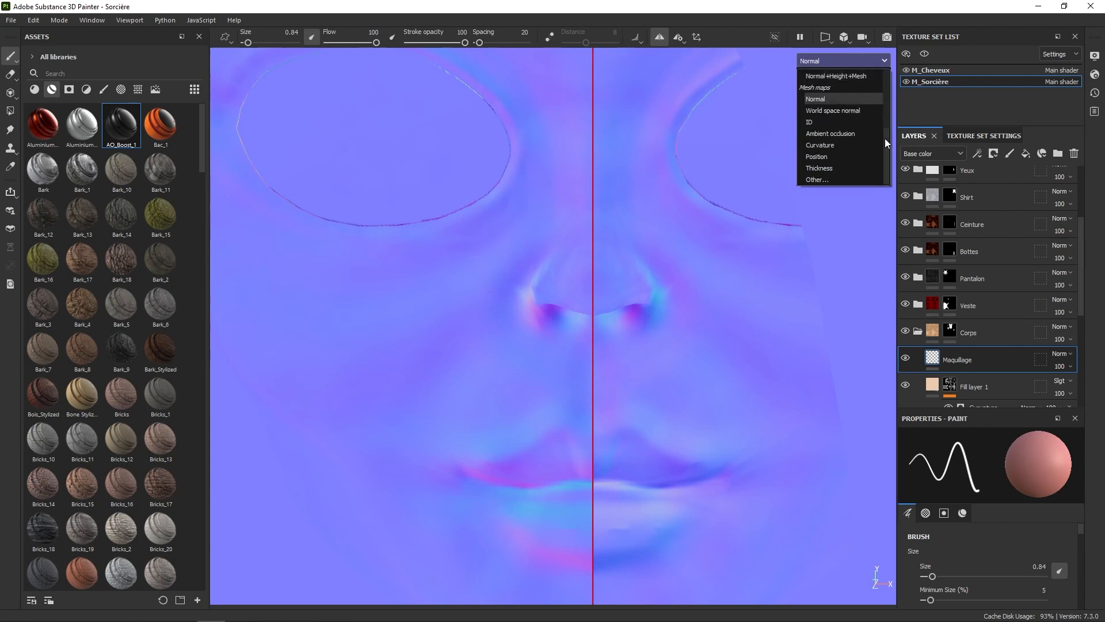
left_click_drag(885, 138, 884, 91)
left_click(846, 76)
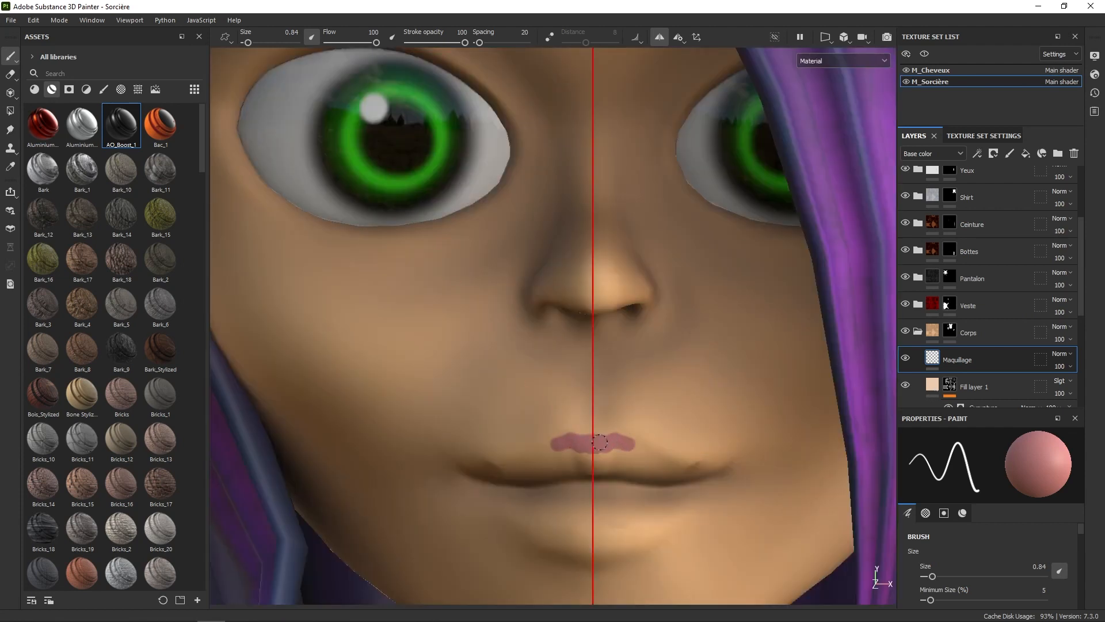
Try more pink strokes on the upper lip and undo all of the lip paint
left_click_drag(599, 442, 626, 446)
left_click_drag(585, 436, 610, 439)
key("ctrl+z")
key("ctrl+z")
key("ctrl+z")
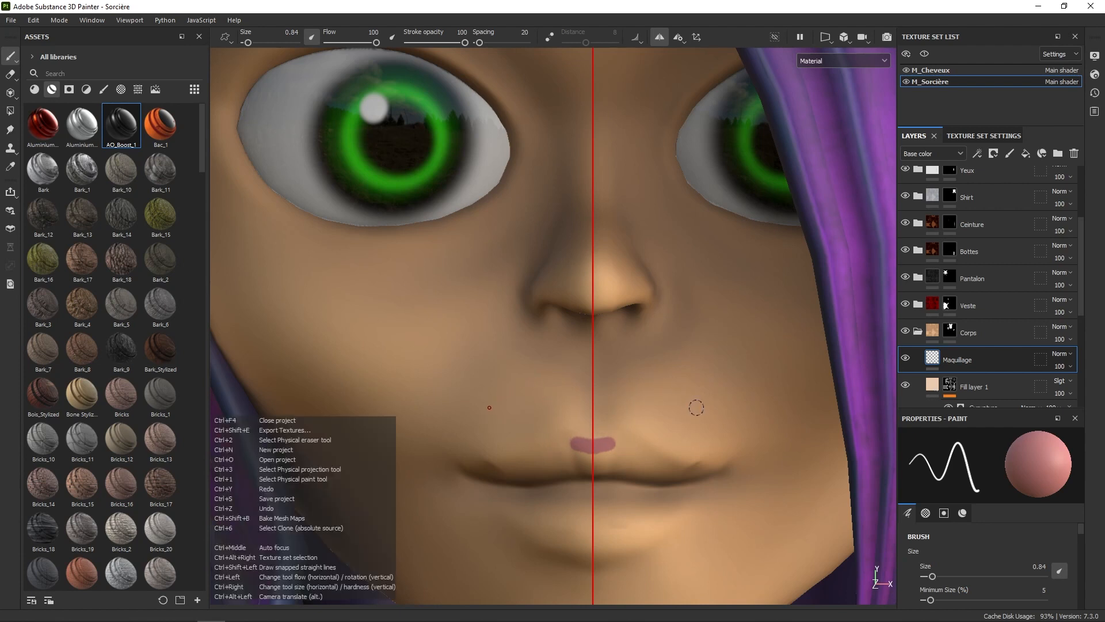
key("ctrl+z")
Change the brush's base color to a lighter pink
right_click(697, 406)
left_click(793, 545)
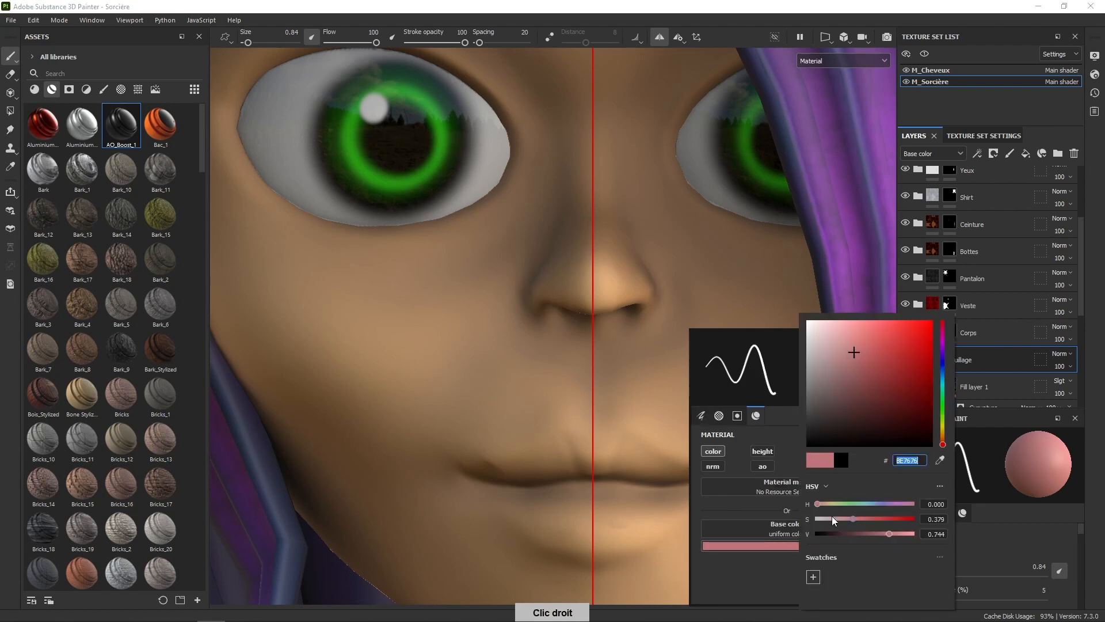
left_click_drag(850, 351, 843, 336)
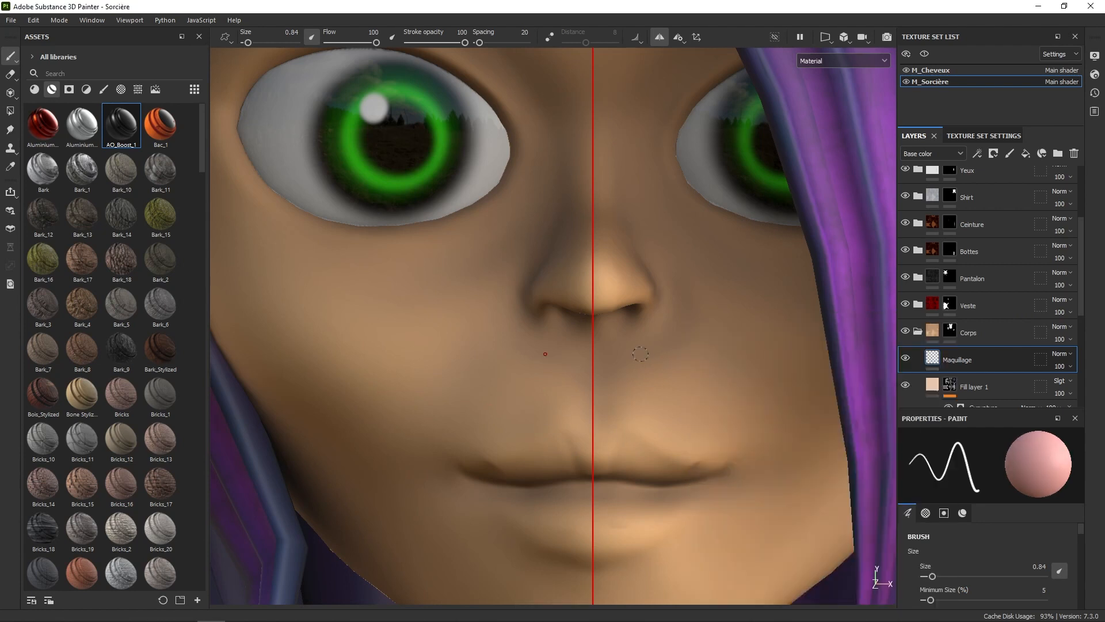
Paint the upper lip light pink with symmetrical strokes, reducing the brush size to 0.23 and 0.47 for the contour
left_click_drag(595, 446, 618, 443)
right_click_drag(646, 427, 631, 436, "ctrl")
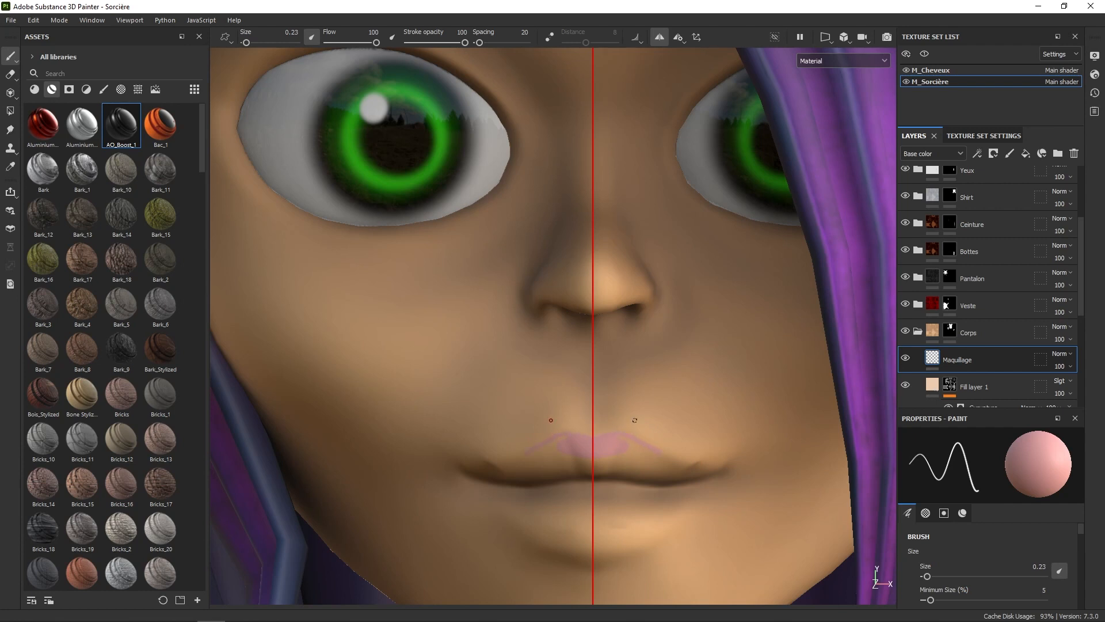
right_click_drag(644, 433, 631, 450, "ctrl")
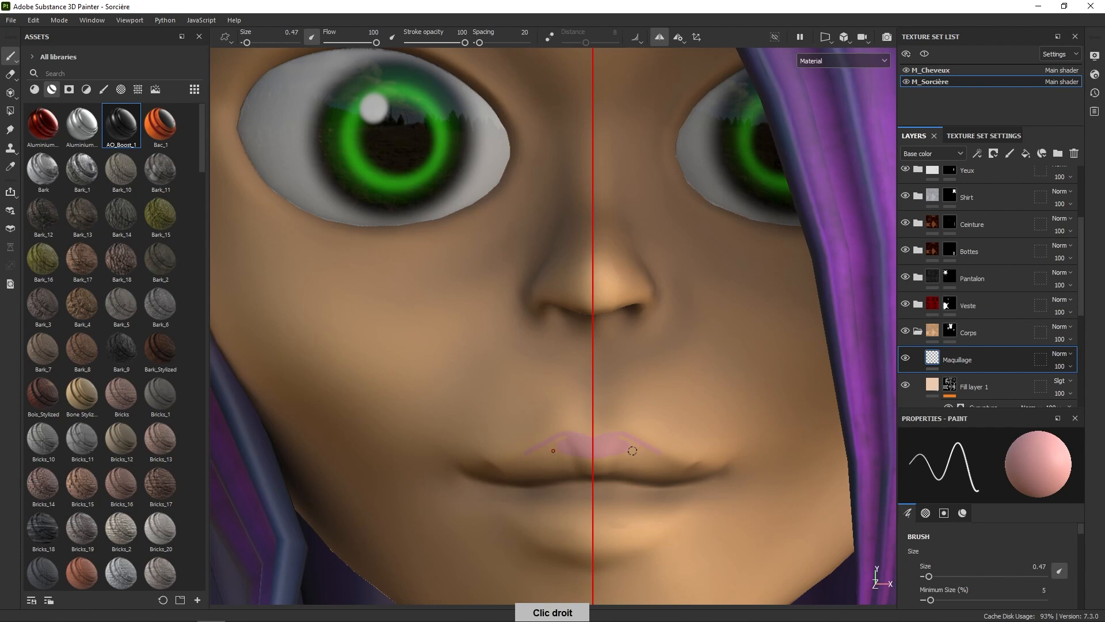
left_click_drag(629, 439, 667, 445)
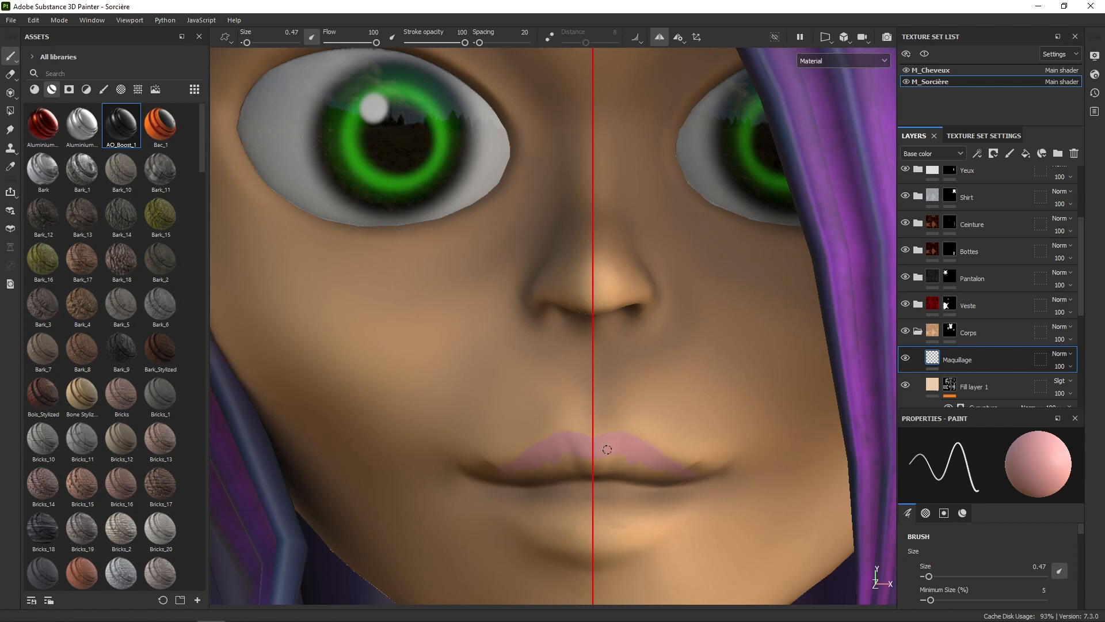
Fill the mouth line and lower lip with the light pink, using brush sizes 2.36 and 0.64
right_click_drag(586, 465, 601, 465, "ctrl")
mouse_move(586, 466)
left_mouse_down()
mouse_move(569, 477)
mouse_move(552, 465)
mouse_move(539, 486)
mouse_move(524, 480)
left_mouse_up()
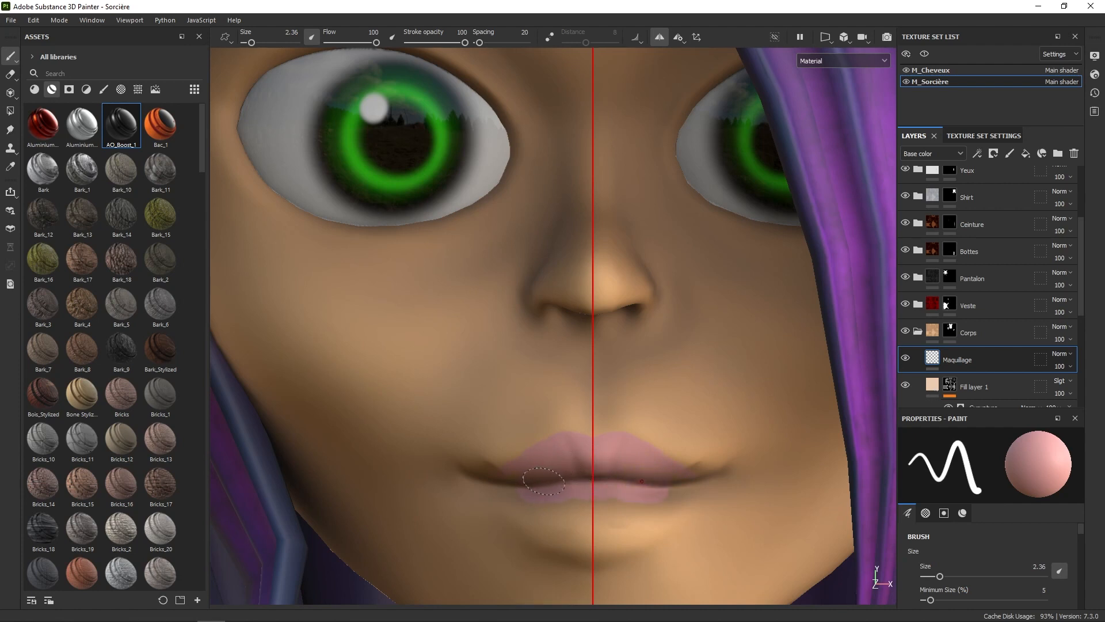
right_click_drag(525, 480, 504, 480, "ctrl")
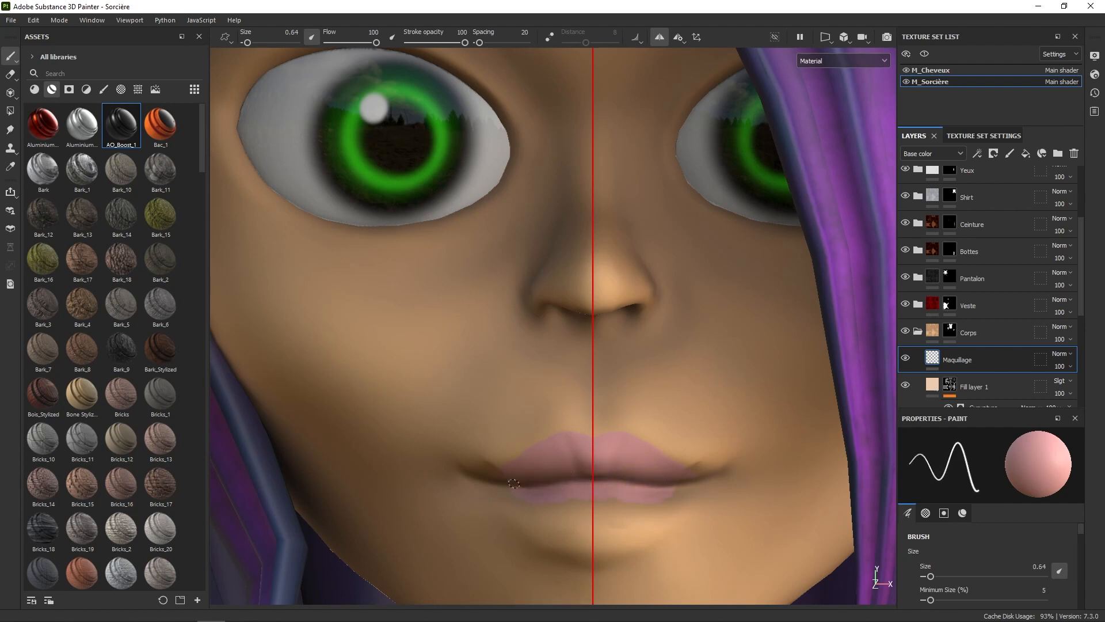
mouse_move(512, 481)
left_mouse_down()
mouse_move(511, 497)
mouse_move(561, 550)
mouse_move(582, 556)
mouse_move(607, 541)
mouse_move(521, 503)
mouse_move(581, 532)
left_mouse_up()
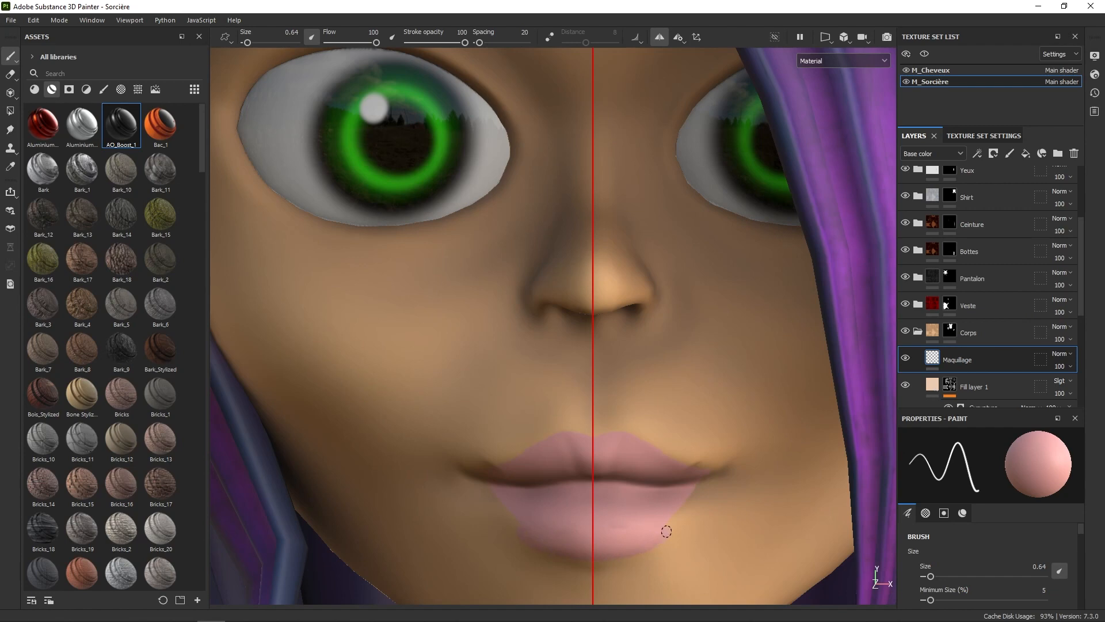
Clean up the excess pink around the lip edges using the Eraser at size 0.71
right_click_drag(673, 510, 694, 498, "alt")
left_click_drag(695, 452, 696, 400, "alt")
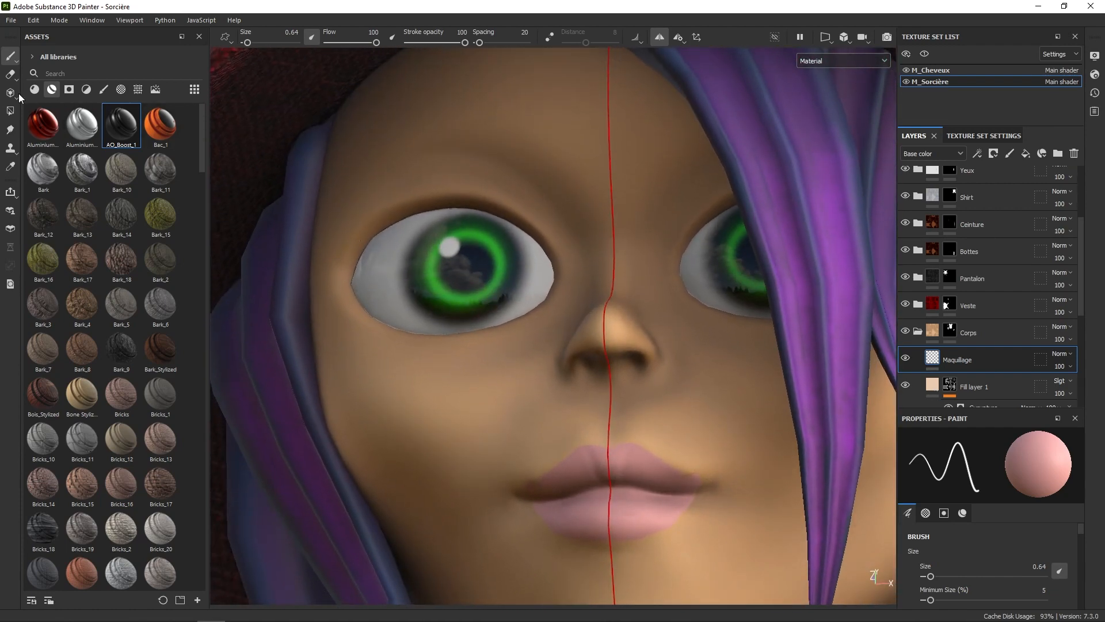
left_click(10, 73)
mouse_move(696, 452)
right_mouse_down("ctrl")
mouse_move(695, 431)
mouse_move(682, 458)
right_mouse_up("ctrl")
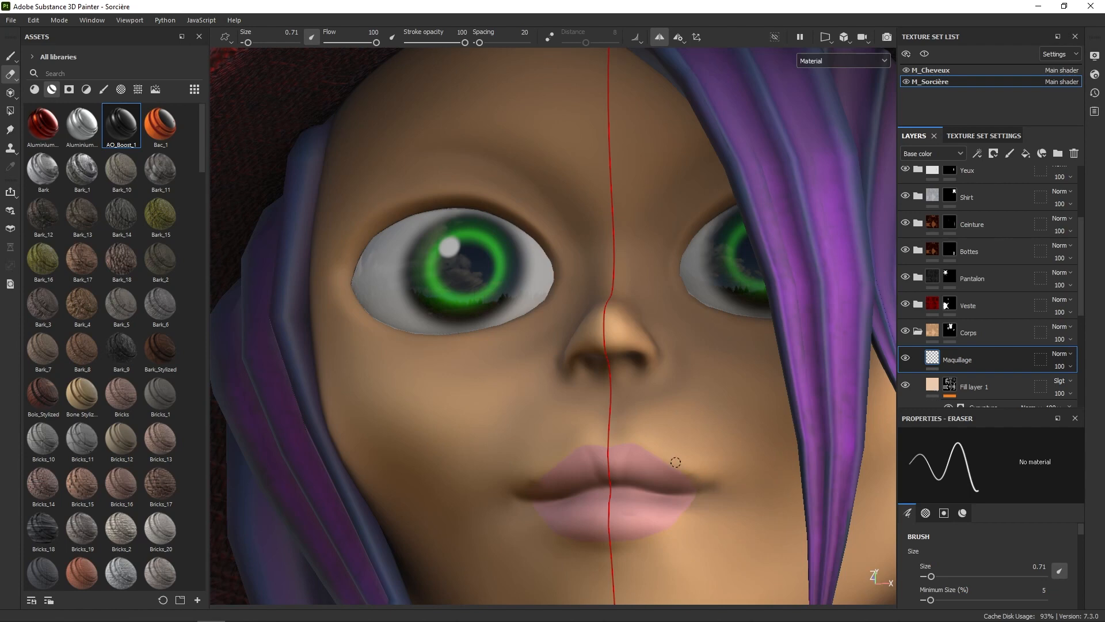
left_click_drag(700, 458, 713, 476, "alt+shift")
Try the Screen and Soft light blend modes on the Maquillage layer
right_click_drag(702, 446, 690, 425, "alt")
mouse_move(722, 410)
left_mouse_down("alt")
mouse_move(651, 412)
mouse_move(712, 404)
left_mouse_up("alt")
right_click_drag(700, 428, 686, 446, "alt")
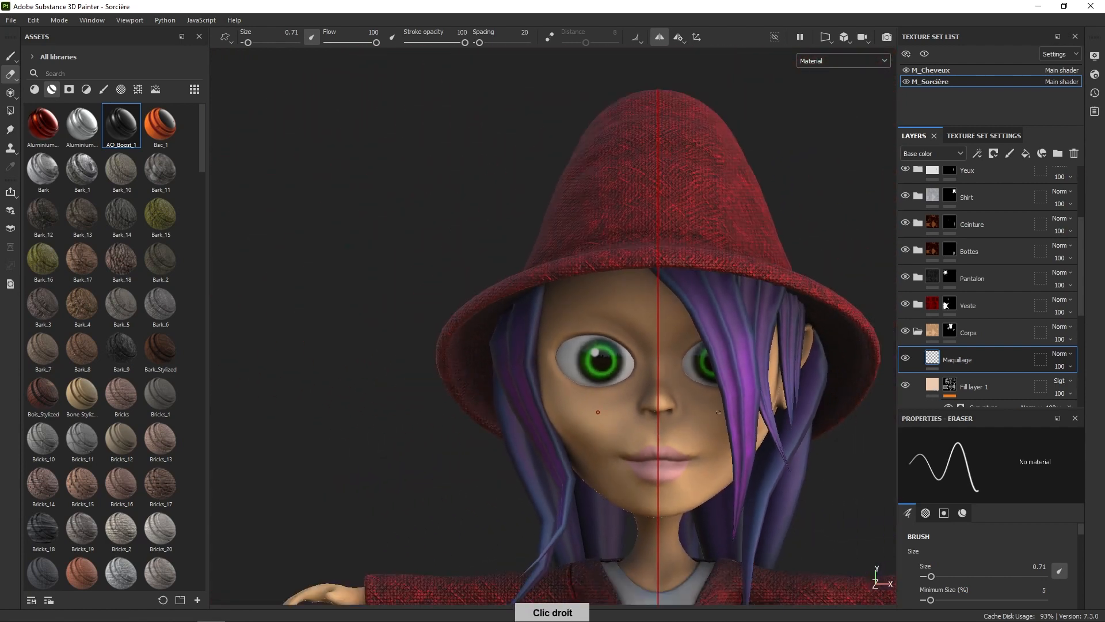
right_click_drag(720, 412, 707, 417, "alt")
middle_click_drag(737, 406, 733, 435, "alt")
mouse_move(719, 442)
left_mouse_down("alt")
mouse_move(638, 454)
mouse_move(732, 434)
left_mouse_up("alt")
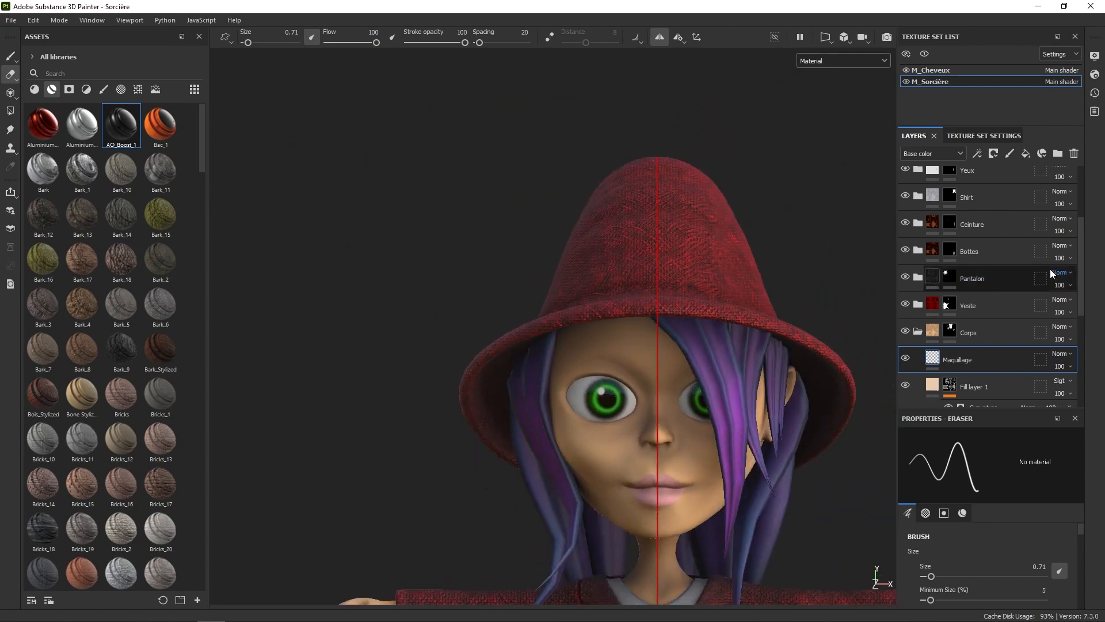
left_click(1065, 353)
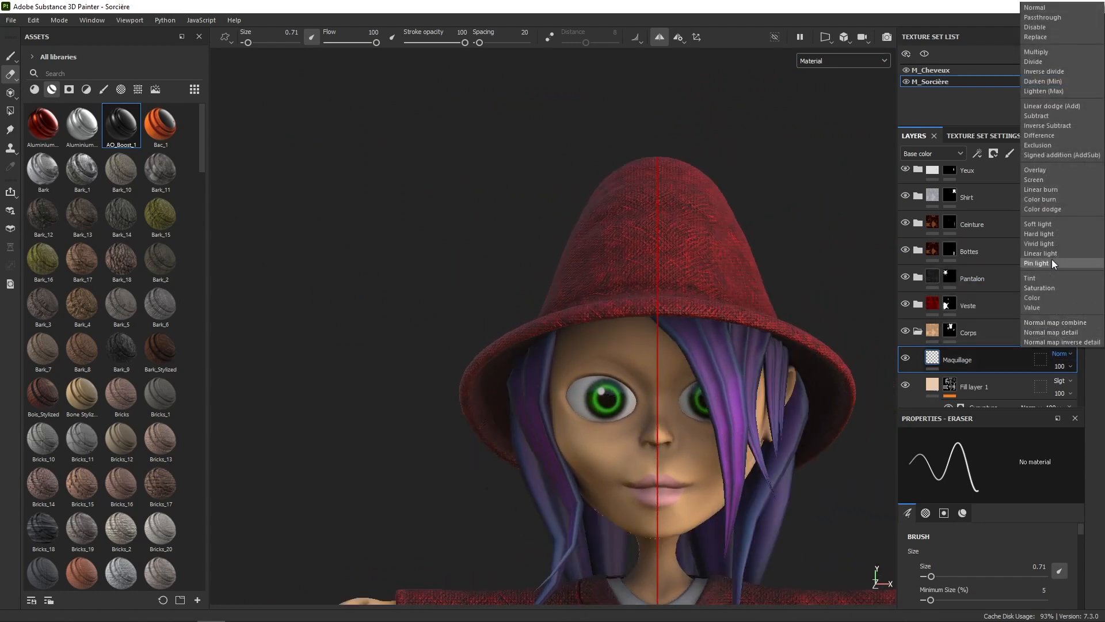
left_click(1042, 179)
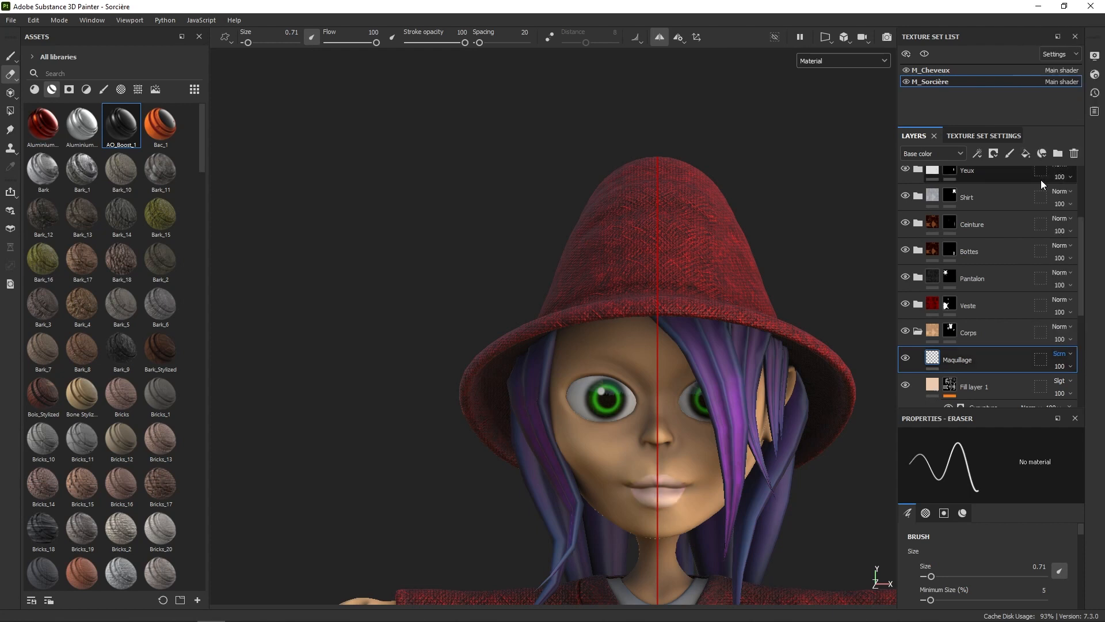
left_click(1069, 326)
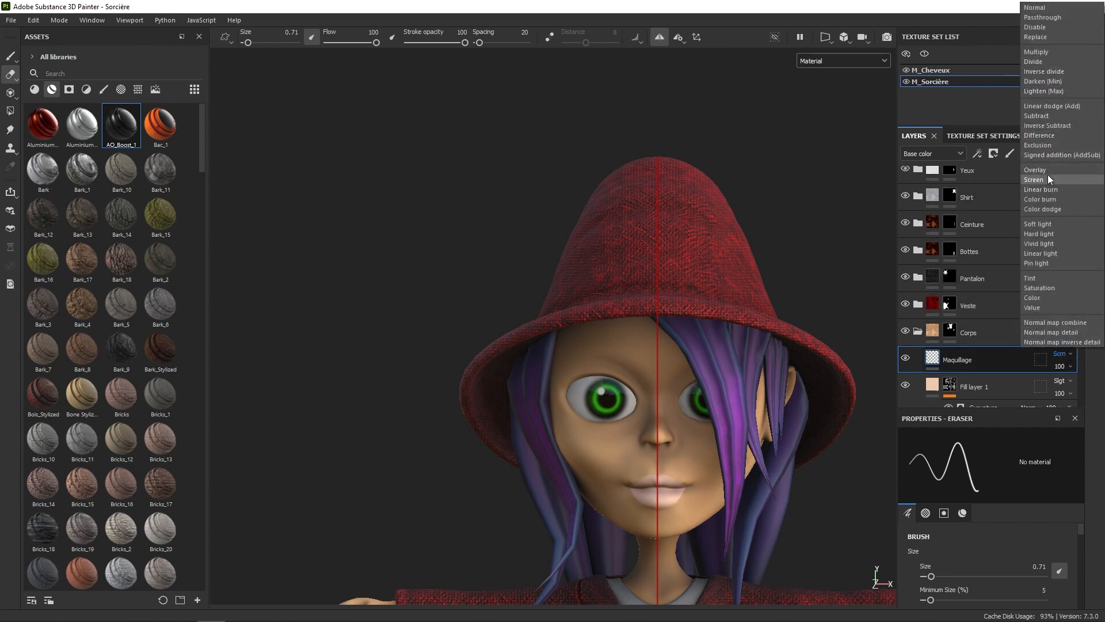
left_click(1045, 223)
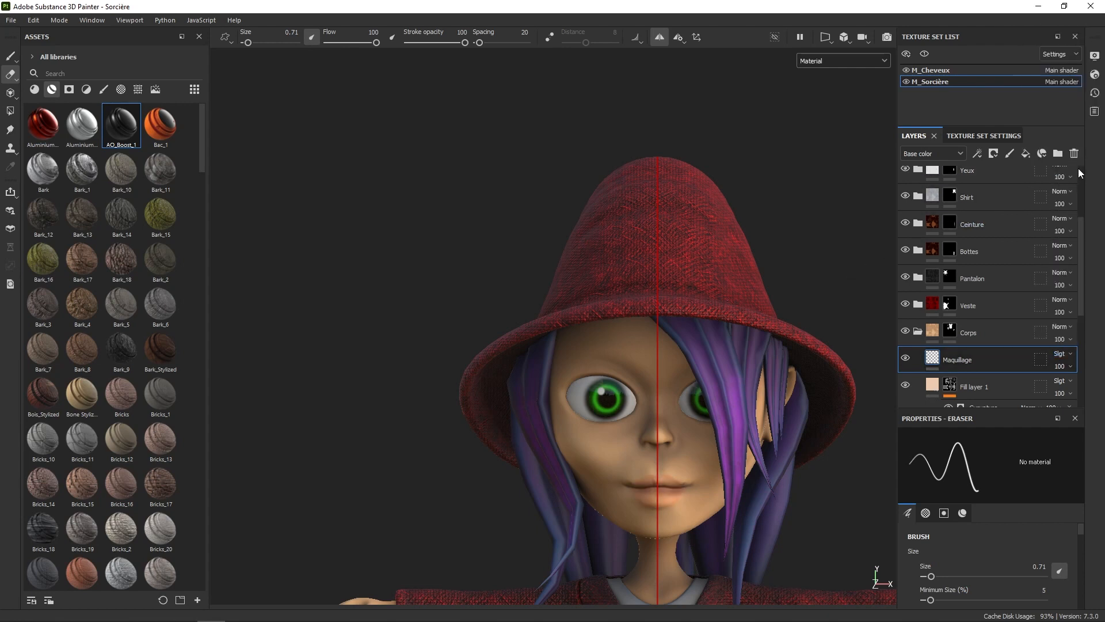
Set the Maquillage layer's blend mode to Passthrough for the base color channel
left_click(1067, 354)
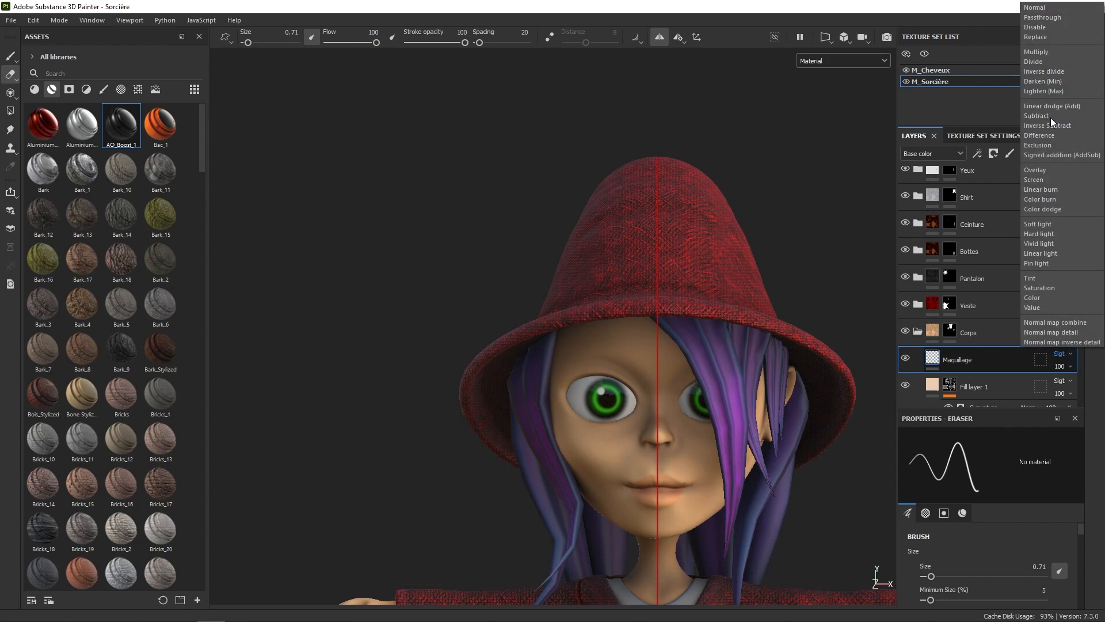
left_click(1060, 16)
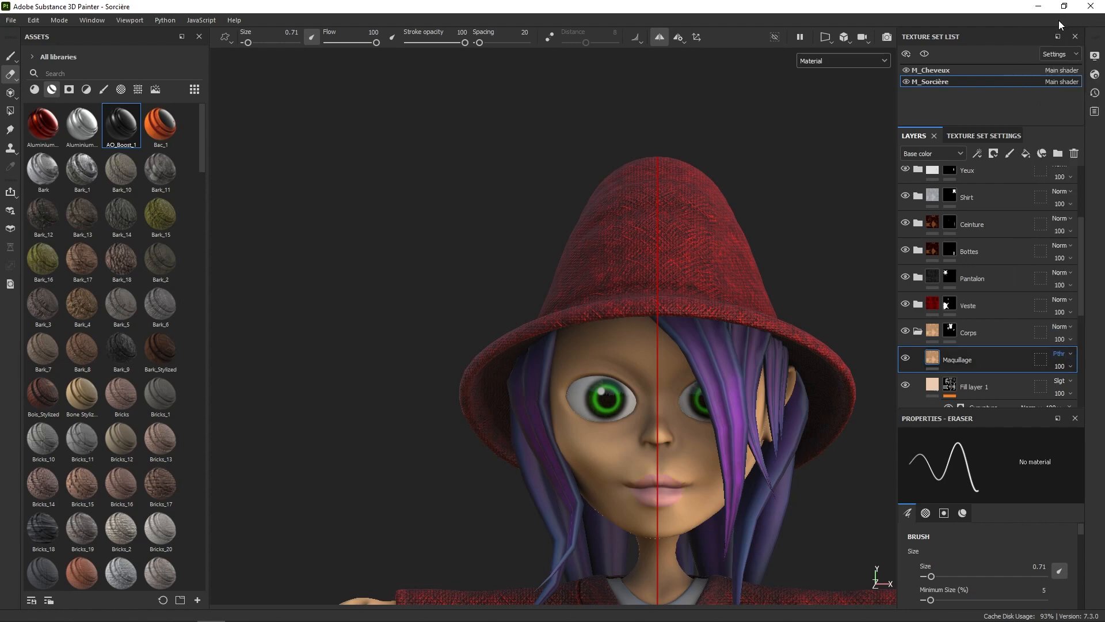
left_click_drag(814, 295, 716, 322, "alt")
right_click_drag(687, 426, 685, 555, "alt")
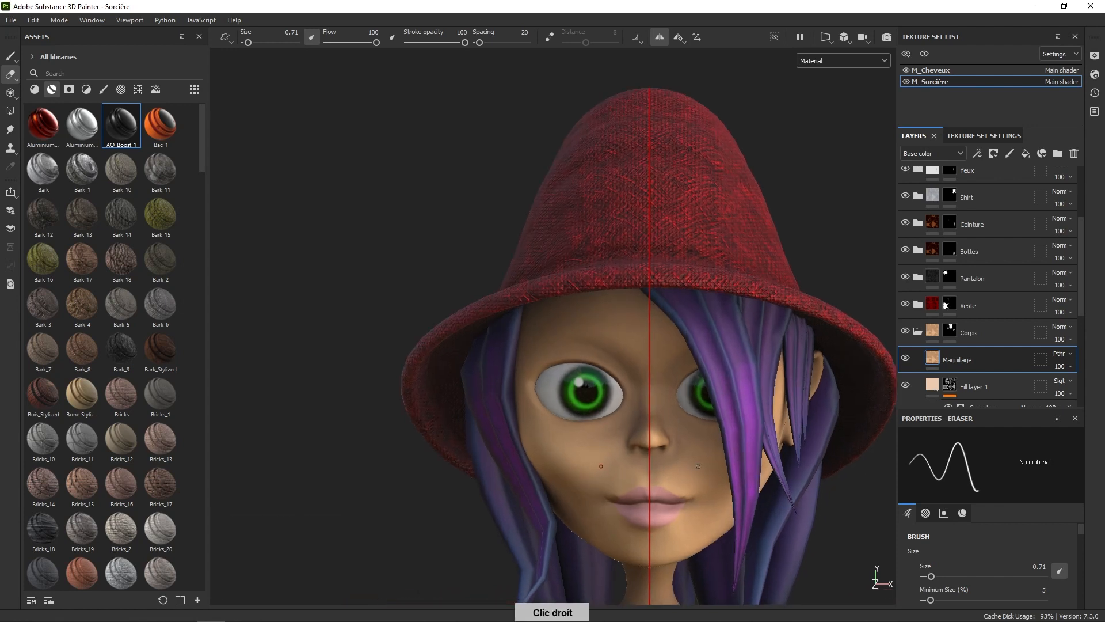
right_click_drag(698, 466, 681, 509, "alt")
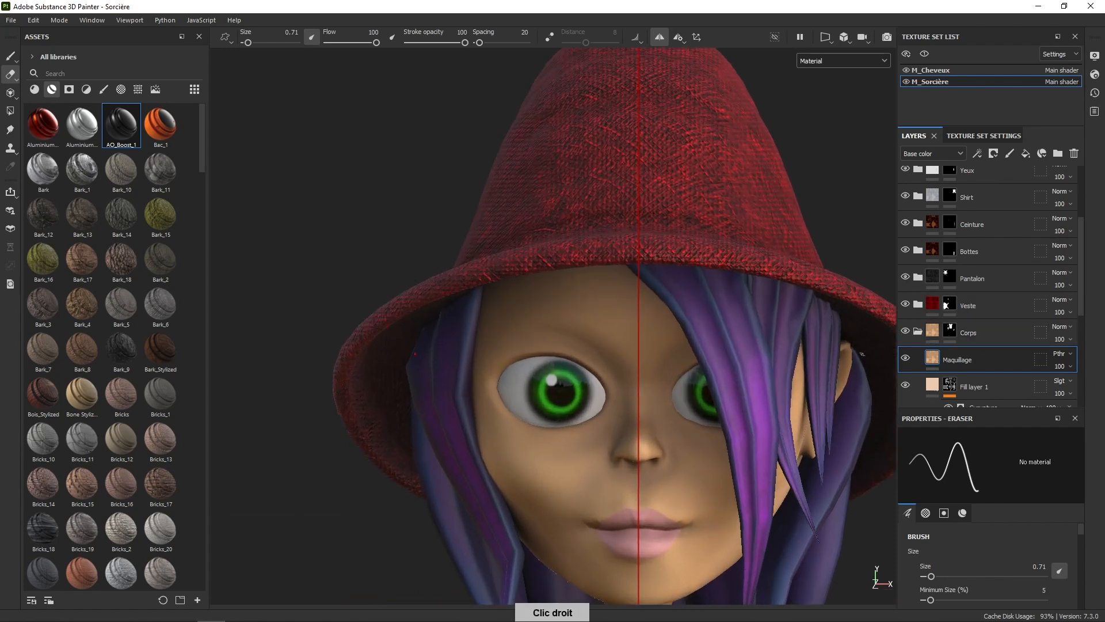
right_click(755, 430)
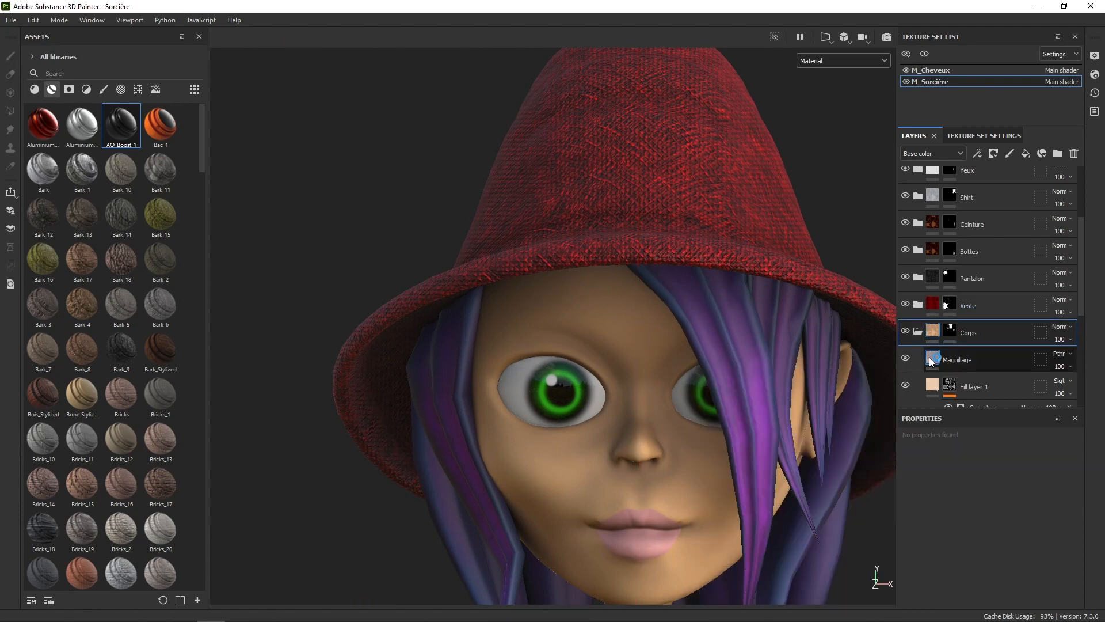
Switch back to the Paint brush on the Maquillage layer and set its base color to dark gray 303030
left_click(10, 55)
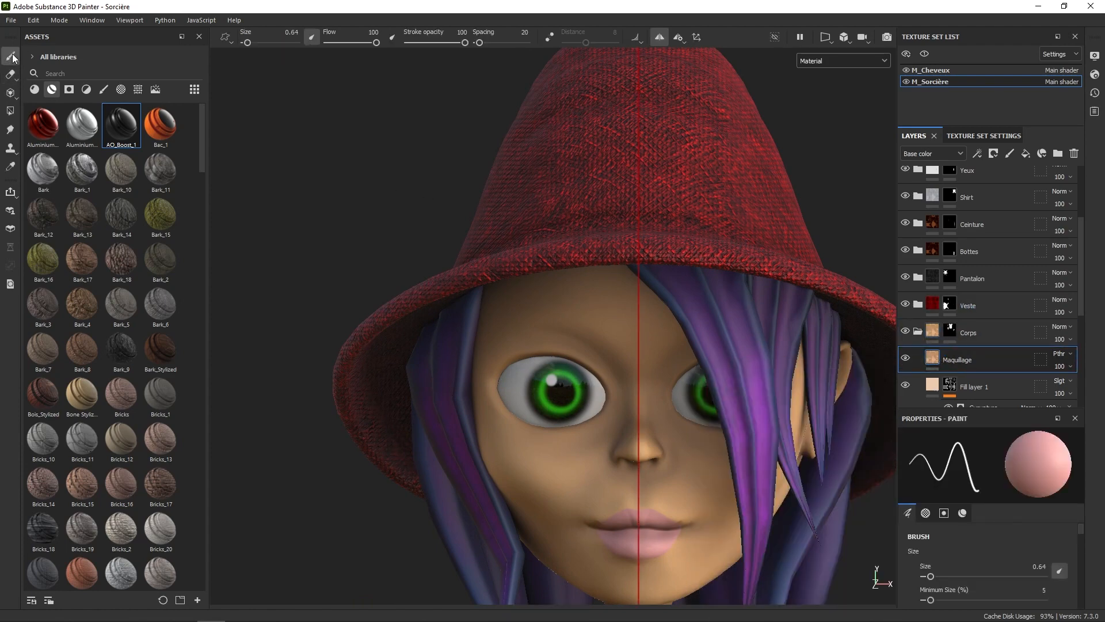
right_click(603, 404)
middle_click_drag(656, 388, 812, 365, "alt")
right_click_drag(685, 529, 879, 370, "alt")
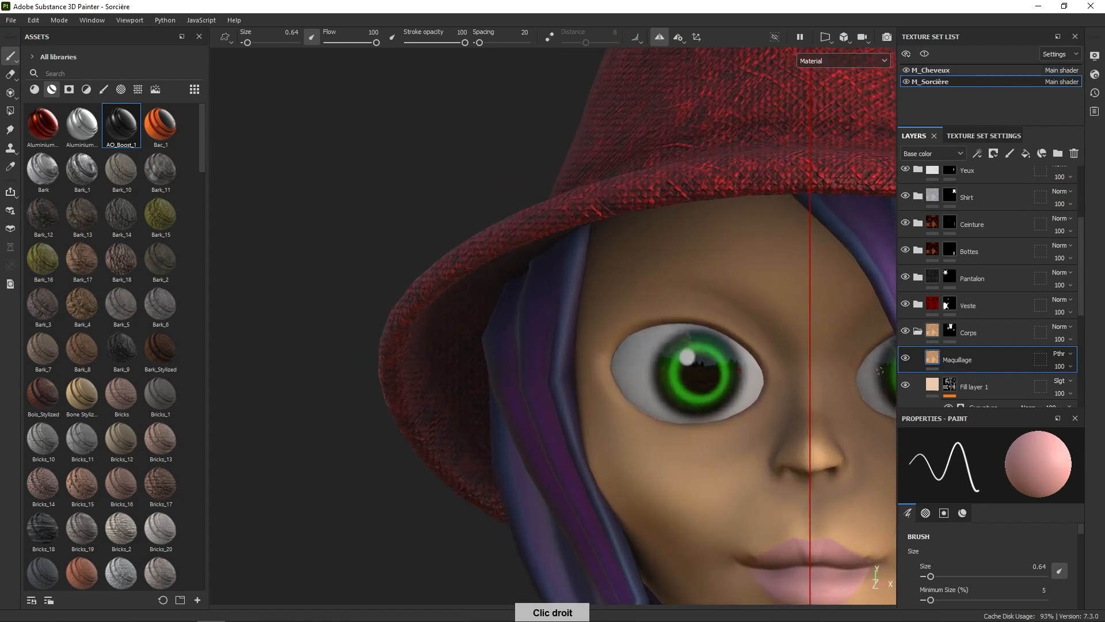
middle_click_drag(834, 379, 750, 365, "alt")
right_click_drag(682, 431, 699, 415, "alt")
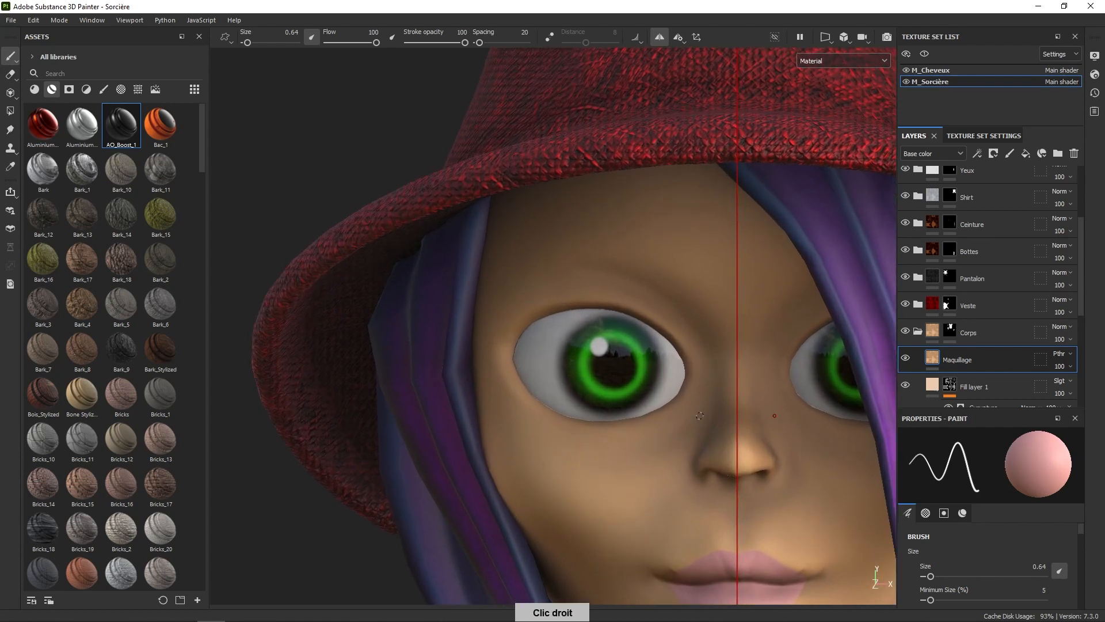
right_click(681, 341)
type("404040")
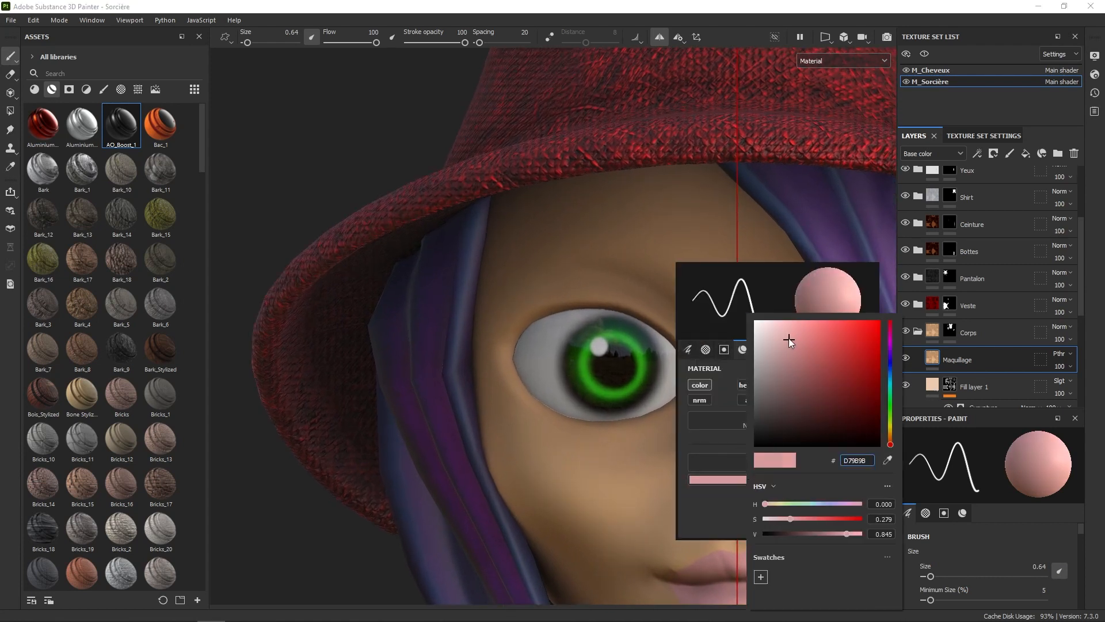
Try a short dark stroke above the eye's inner corner, test a lighter medium gray, and undo the test painting
left_click(663, 342)
mouse_move(657, 324)
left_mouse_down()
mouse_move(676, 339)
mouse_move(666, 331)
left_mouse_up()
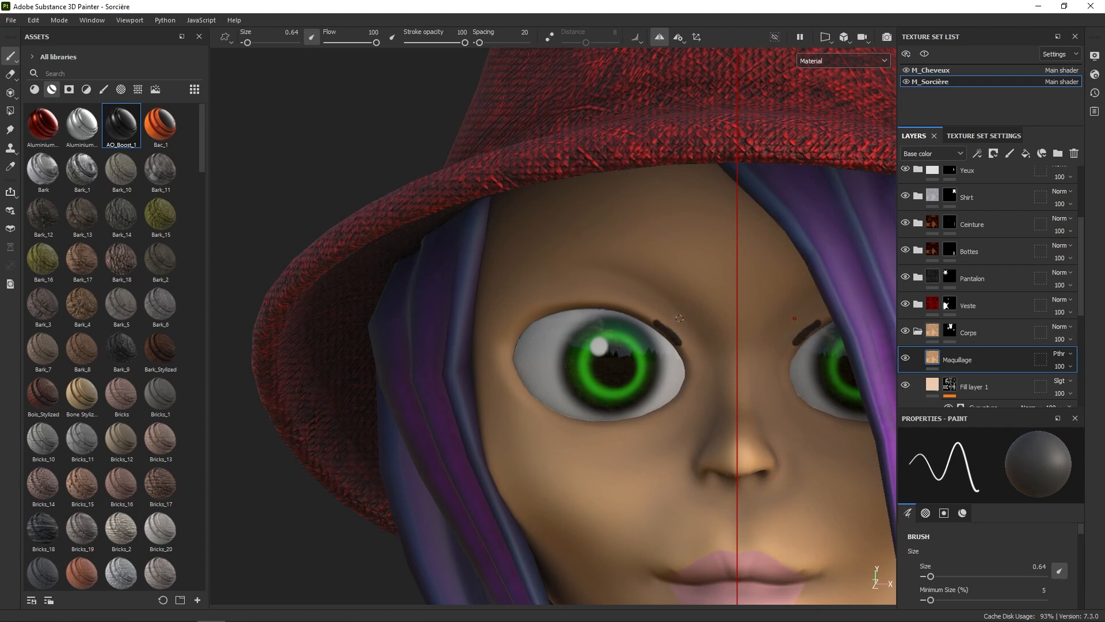
right_click(685, 325)
left_click(744, 437)
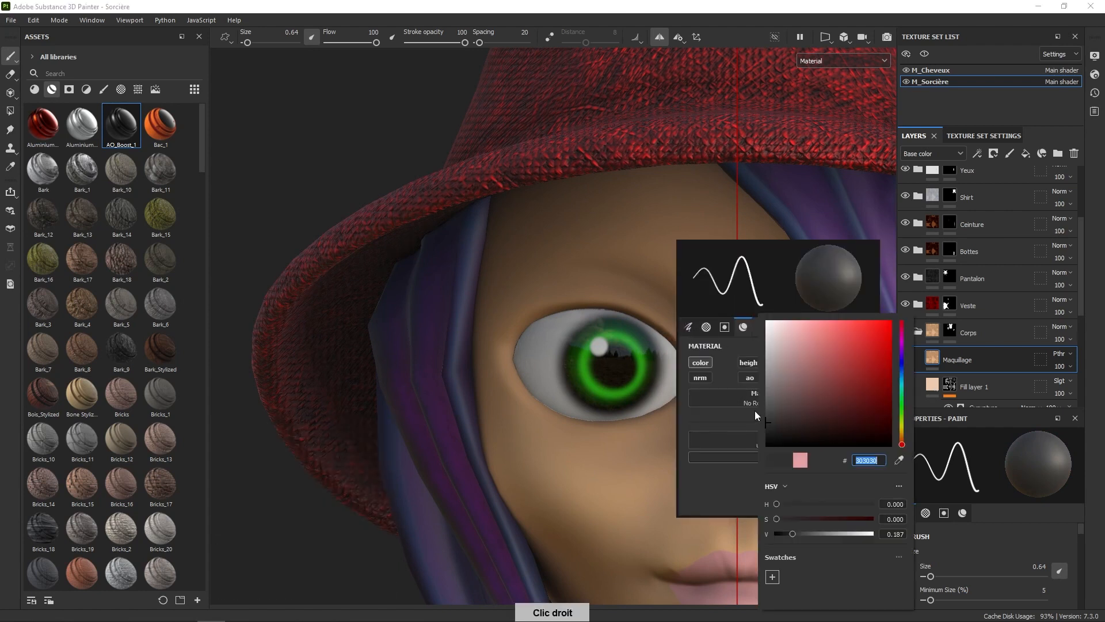
left_click_drag(774, 365, 767, 386)
left_click(641, 343)
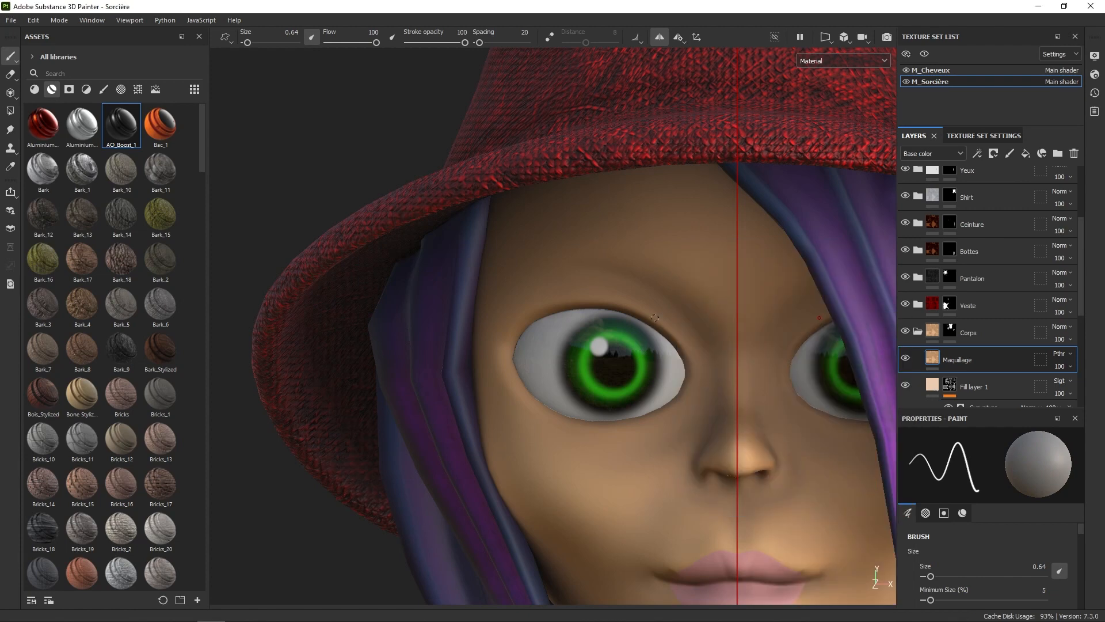
key("ctrl+z")
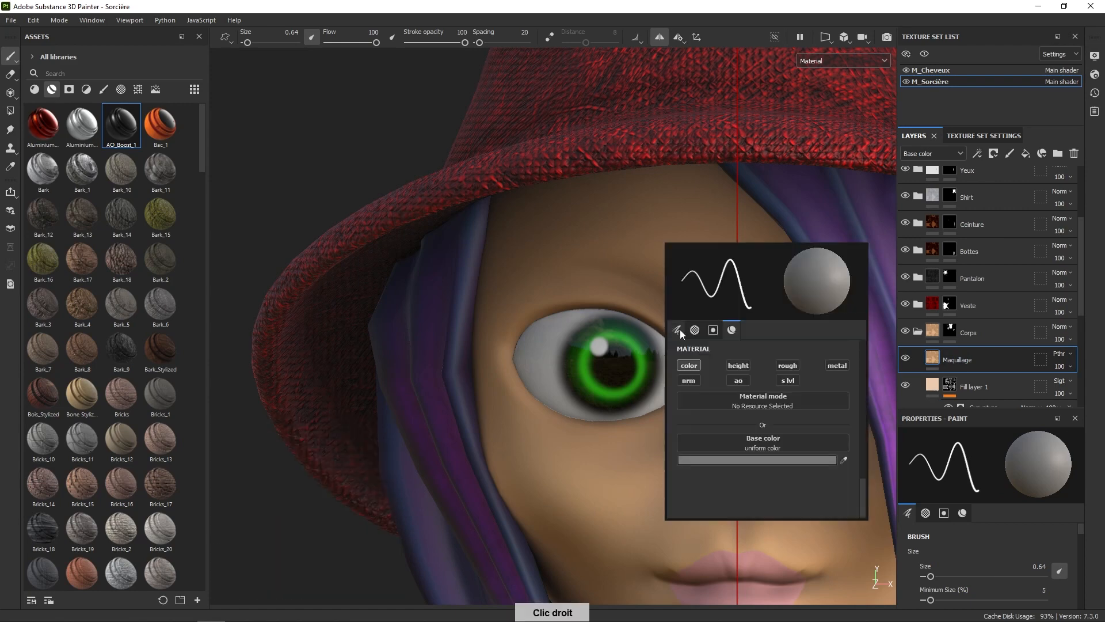
Darken the brush's base color to dark gray, test it with a short stroke on the upper eyelid, and undo the stroke
right_click(671, 332)
left_click(741, 459)
left_click(757, 418)
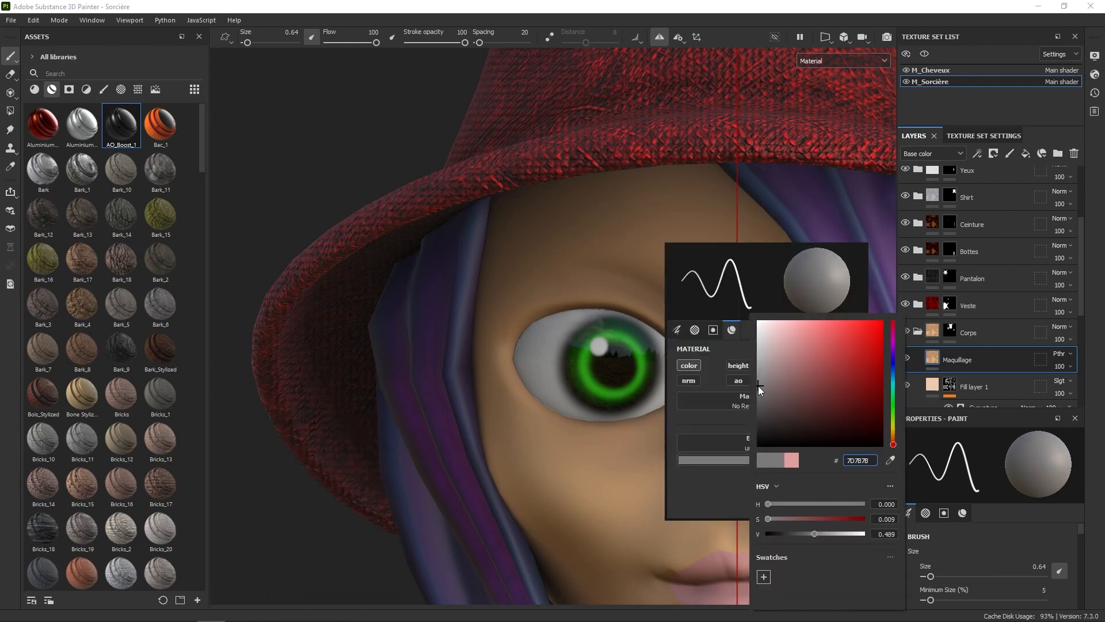
left_click_drag(648, 316, 665, 330)
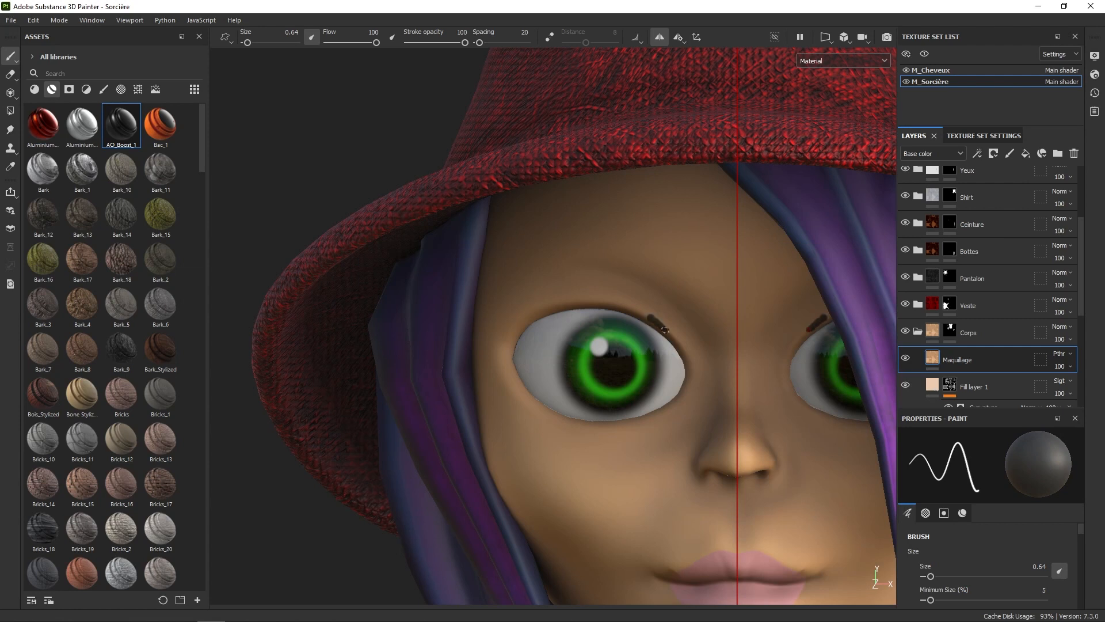
key("ctrl+z")
Paint a thick dark eyeliner band along the whole upper eyelid with the brush at size 1.73
right_click_drag(626, 311, 634, 317, "ctrl")
mouse_move(607, 304)
left_mouse_down()
mouse_move(655, 320)
mouse_move(690, 353)
left_mouse_up()
mouse_move(690, 353)
right_mouse_down("ctrl")
mouse_move(683, 337)
mouse_move(680, 349)
right_mouse_up("ctrl")
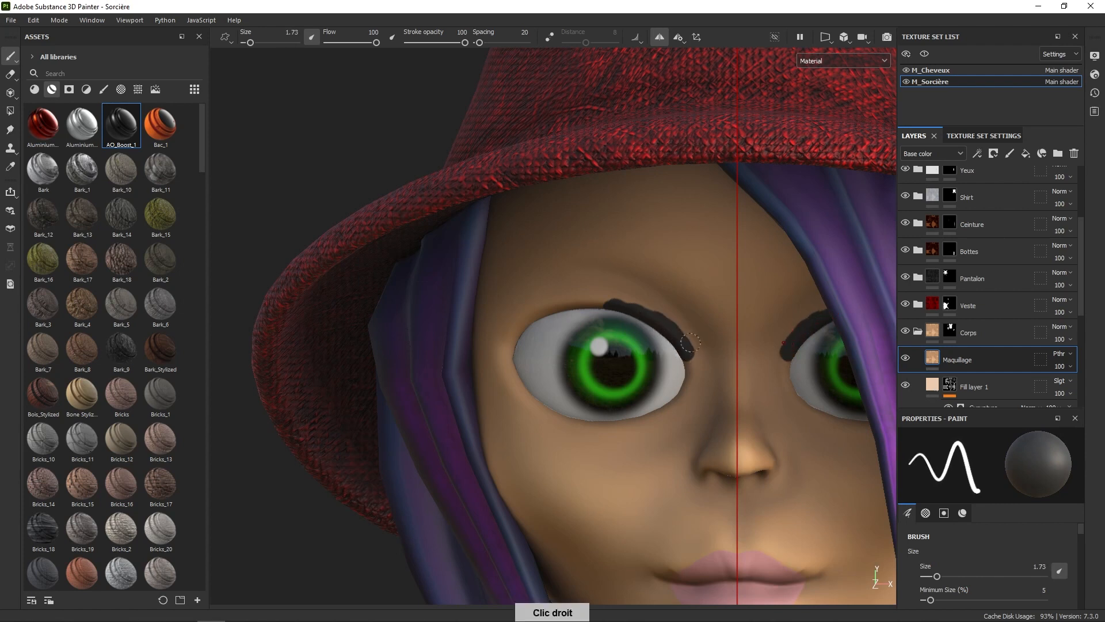
mouse_move(680, 349)
left_mouse_down()
mouse_move(690, 367)
mouse_move(659, 324)
mouse_move(583, 295)
mouse_move(536, 302)
mouse_move(502, 337)
mouse_move(540, 314)
mouse_move(510, 334)
mouse_move(603, 304)
left_mouse_up()
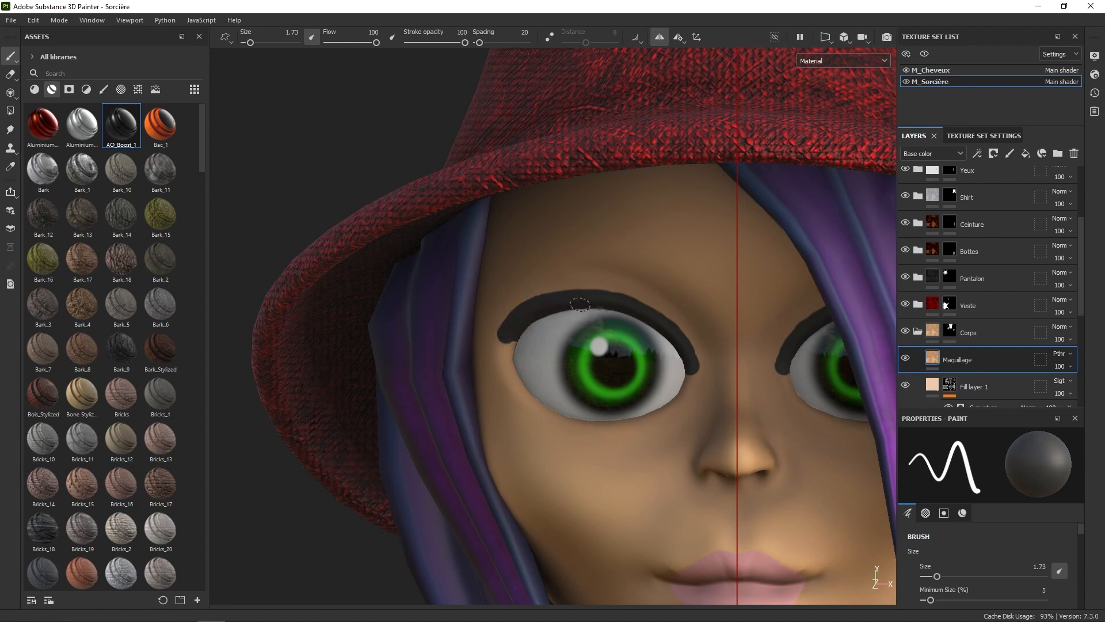
mouse_move(672, 342)
left_mouse_down()
mouse_move(686, 364)
mouse_move(638, 324)
left_mouse_up()
Extend the eyeliner past the eye's outer corner and line the lower eyelid, reducing the brush size to 1.11
left_click_drag(516, 329, 498, 334)
right_click_drag(517, 340, 502, 338, "ctrl")
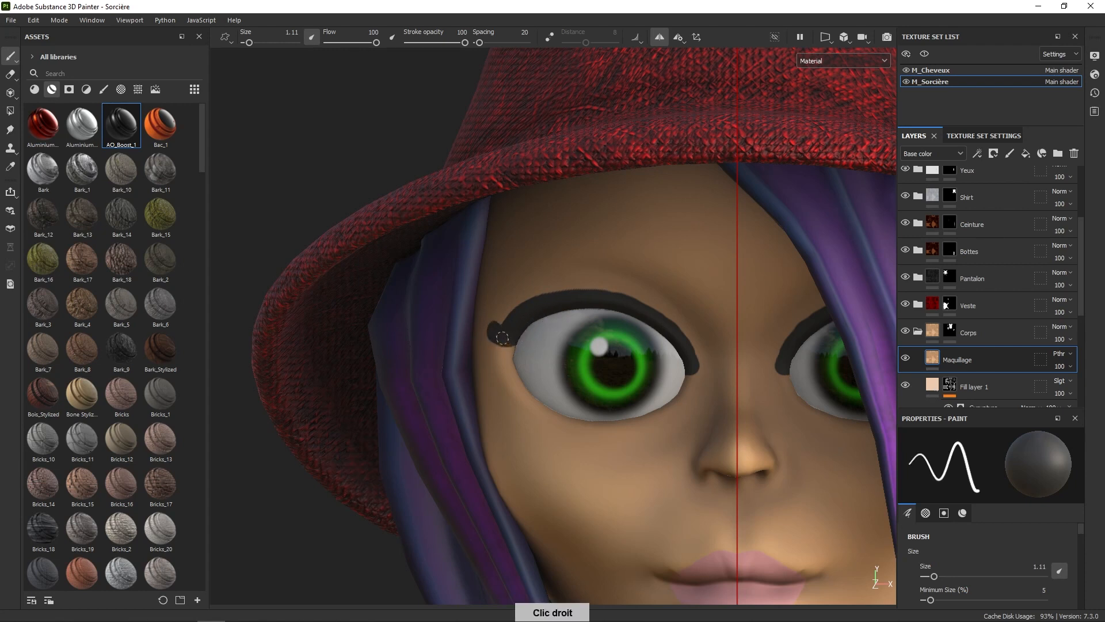
left_click_drag(502, 338, 527, 393)
mouse_move(509, 332)
left_mouse_down()
mouse_move(534, 399)
mouse_move(572, 416)
mouse_move(558, 416)
left_mouse_up()
mouse_move(620, 367)
left_mouse_down("alt")
mouse_move(612, 407)
mouse_move(561, 403)
mouse_move(619, 413)
left_mouse_up("alt")
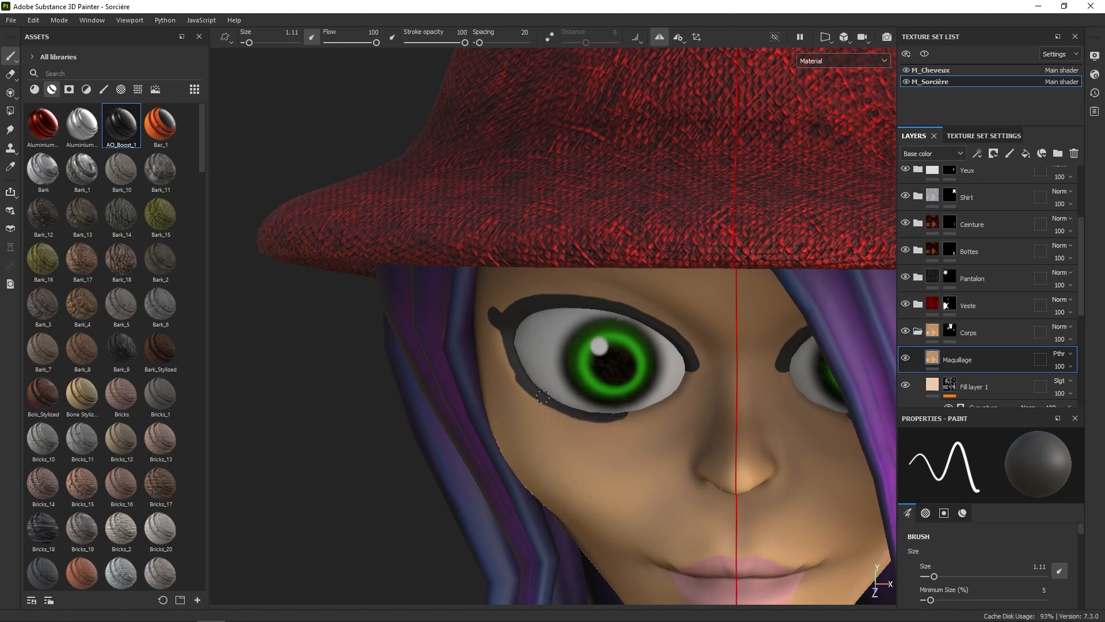
left_click_drag(539, 353, 550, 301, "alt")
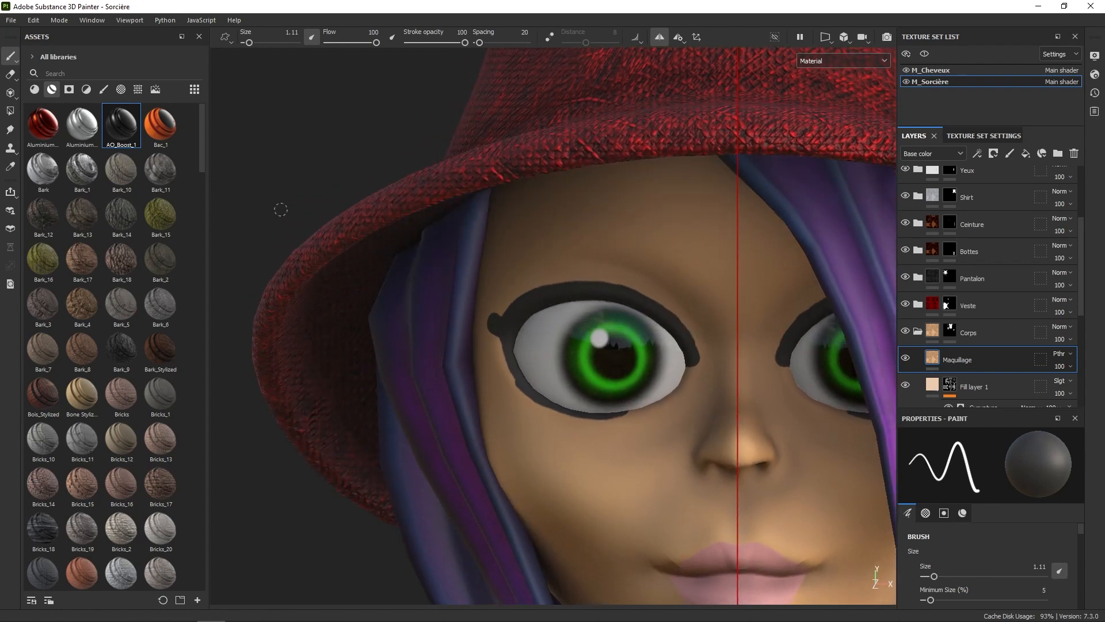
Thin the eyeliner along the lower eyelid using the Eraser at size 0.71
left_click(10, 74)
left_click_drag(603, 387, 573, 433, "alt")
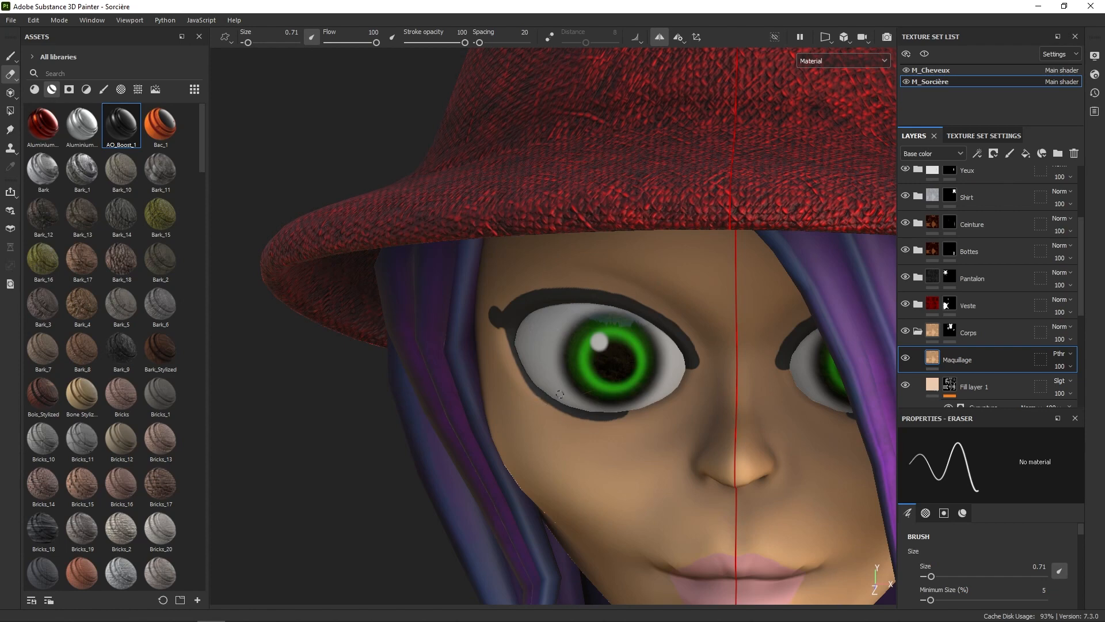
left_click_drag(559, 394, 571, 383, "alt")
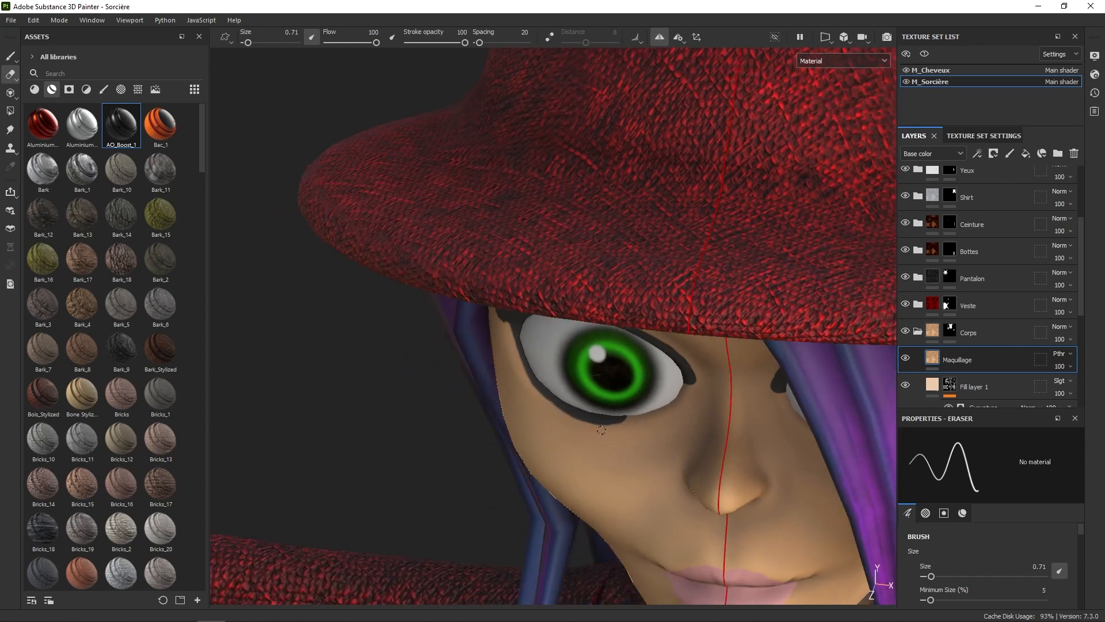
left_click_drag(630, 422, 557, 416)
Erase around the eyeliner's outer end to shape it into a sharp pointed wing
left_click_drag(519, 368, 568, 324, "alt")
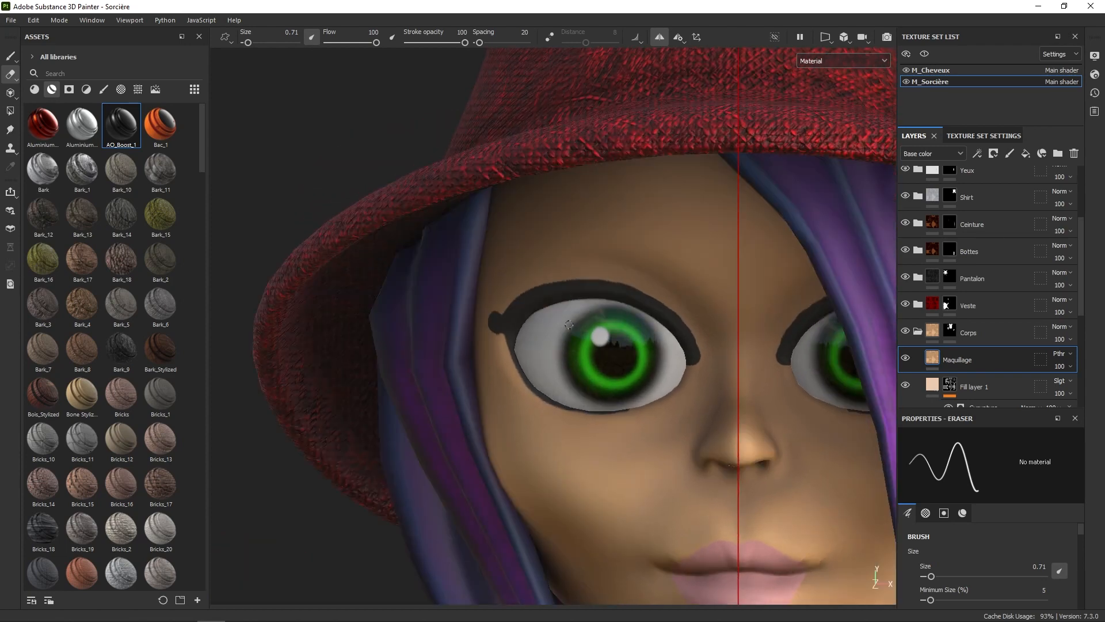
left_click_drag(492, 322, 484, 315, "alt")
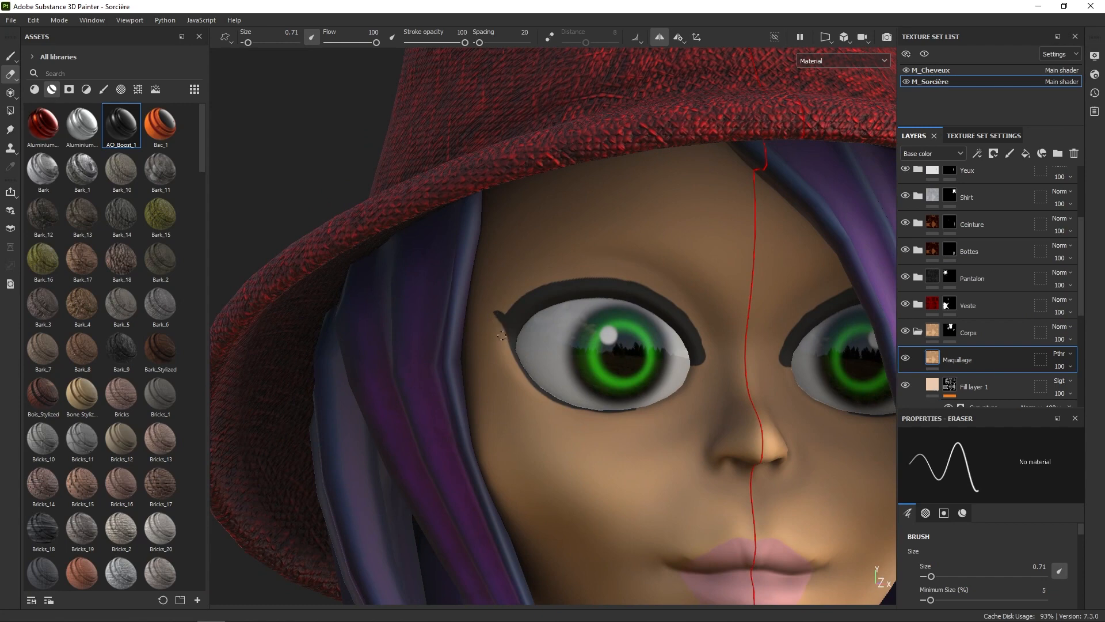
mouse_move(555, 313)
left_mouse_down("alt")
mouse_move(508, 306)
mouse_move(567, 281)
mouse_move(630, 282)
mouse_move(682, 315)
mouse_move(658, 278)
left_mouse_up("alt")
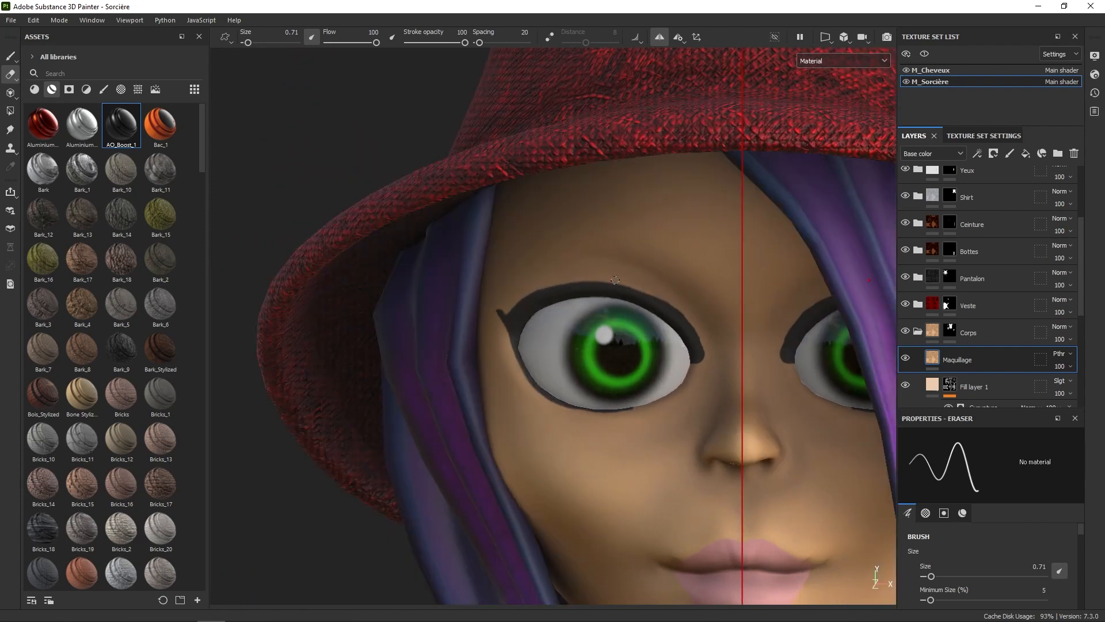
Thin and taper the upper eyeliner toward the inner corner of the eye with the Eraser at size 2.88
right_click_drag(618, 280, 622, 280, "ctrl")
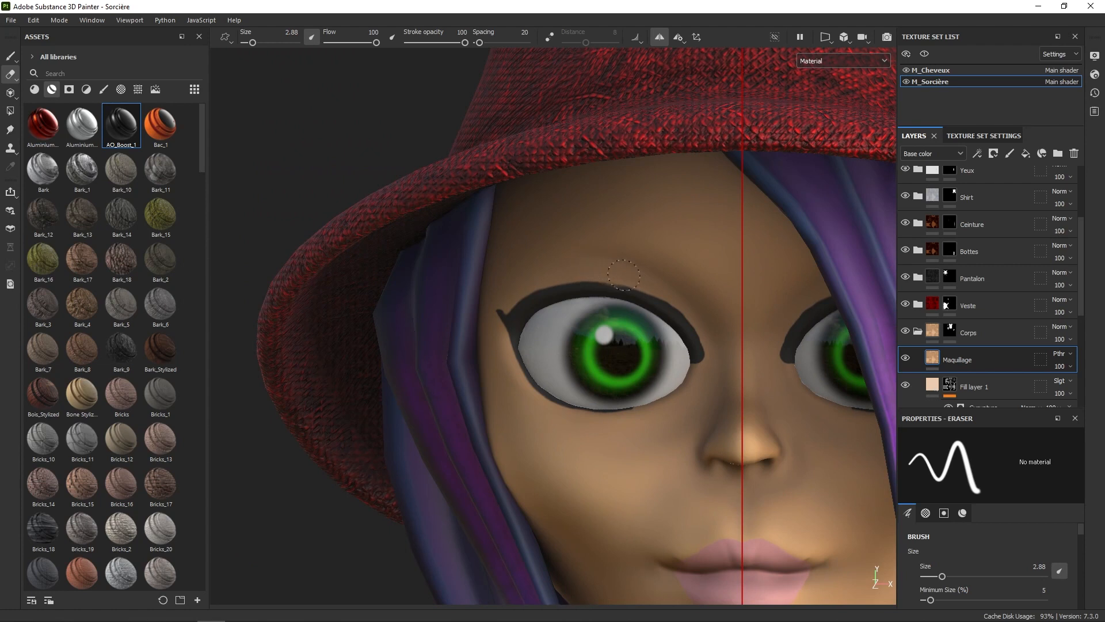
mouse_move(664, 296)
left_mouse_down()
mouse_move(710, 358)
mouse_move(694, 320)
left_mouse_up()
left_click_drag(651, 286, 620, 274)
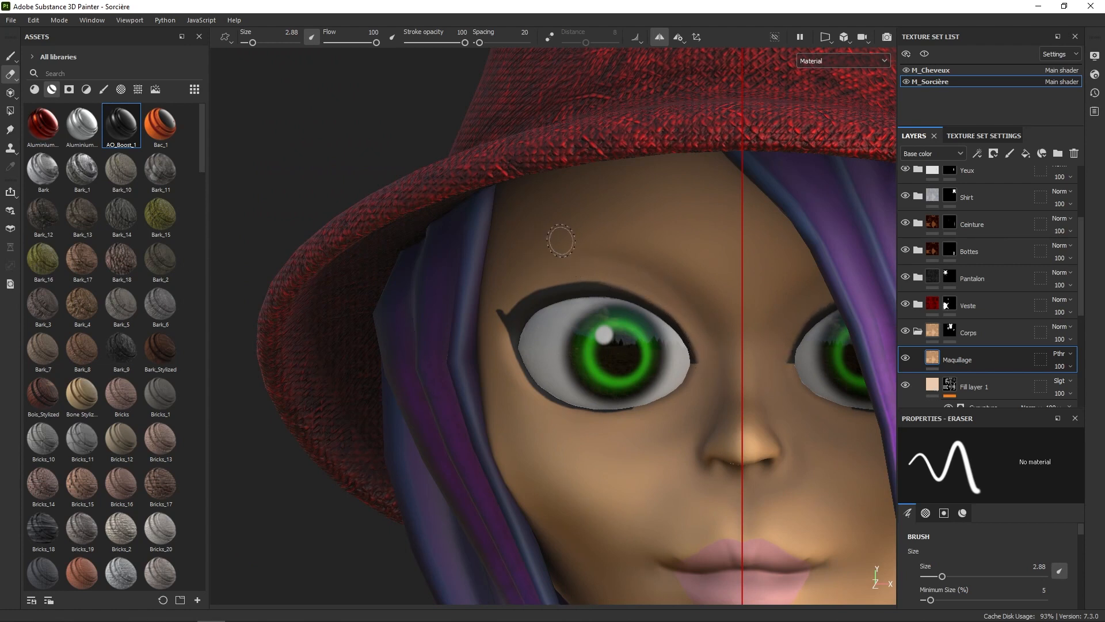
right_click_drag(698, 329, 703, 334, "alt")
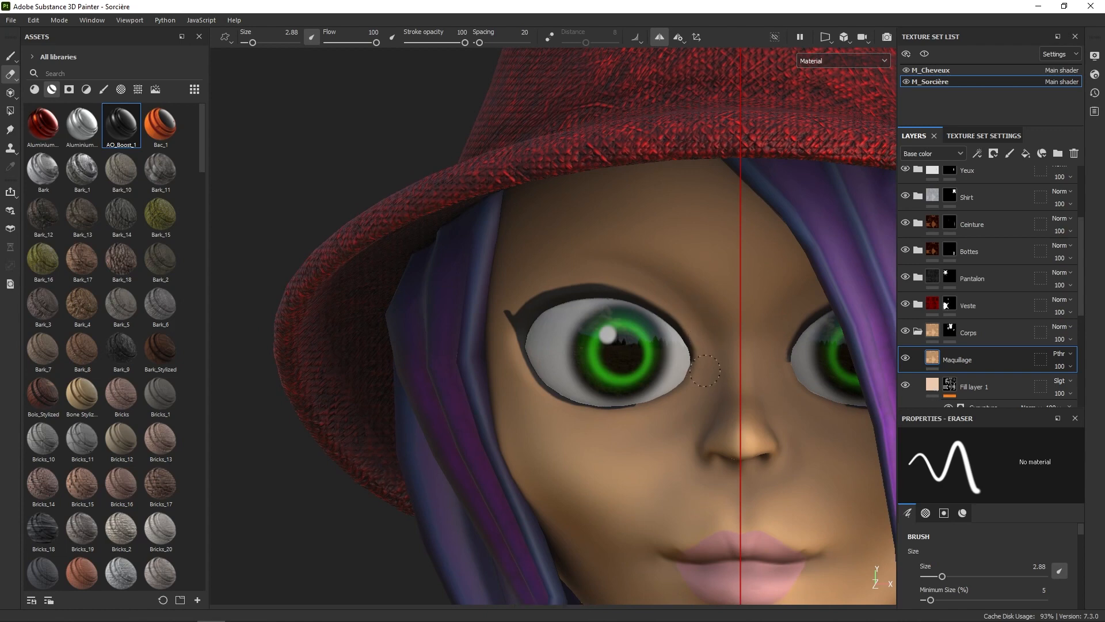
right_click_drag(711, 377, 697, 414, "alt")
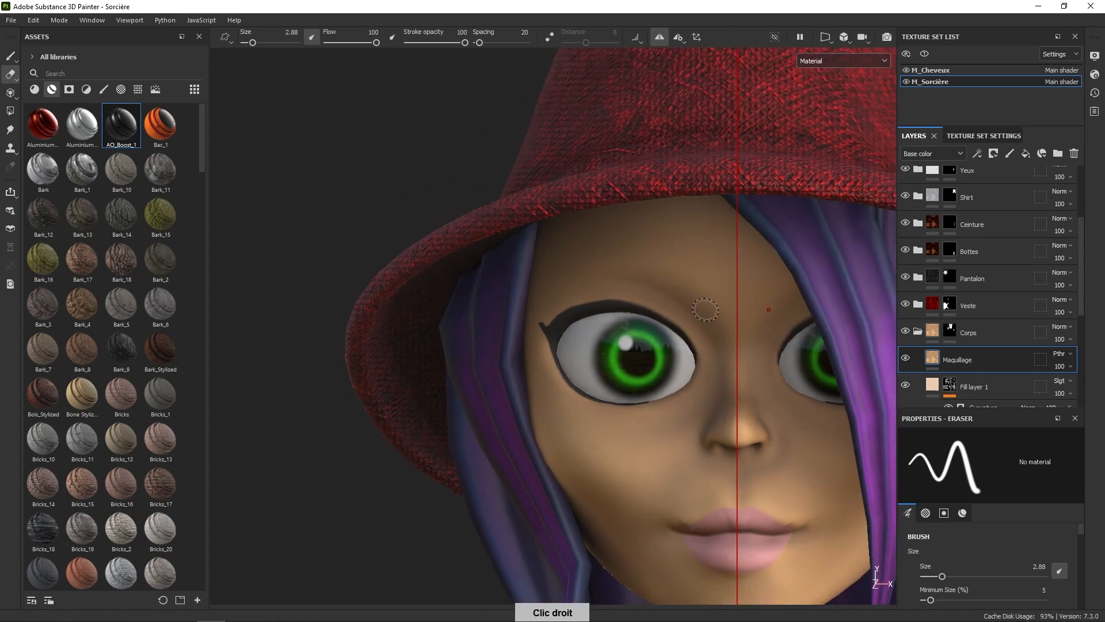
Touch up the dark eyeliner at the eye's outer corner and along the lower eyelid with the Paint brush at size 0.76
right_click_drag(699, 301, 693, 320, "alt")
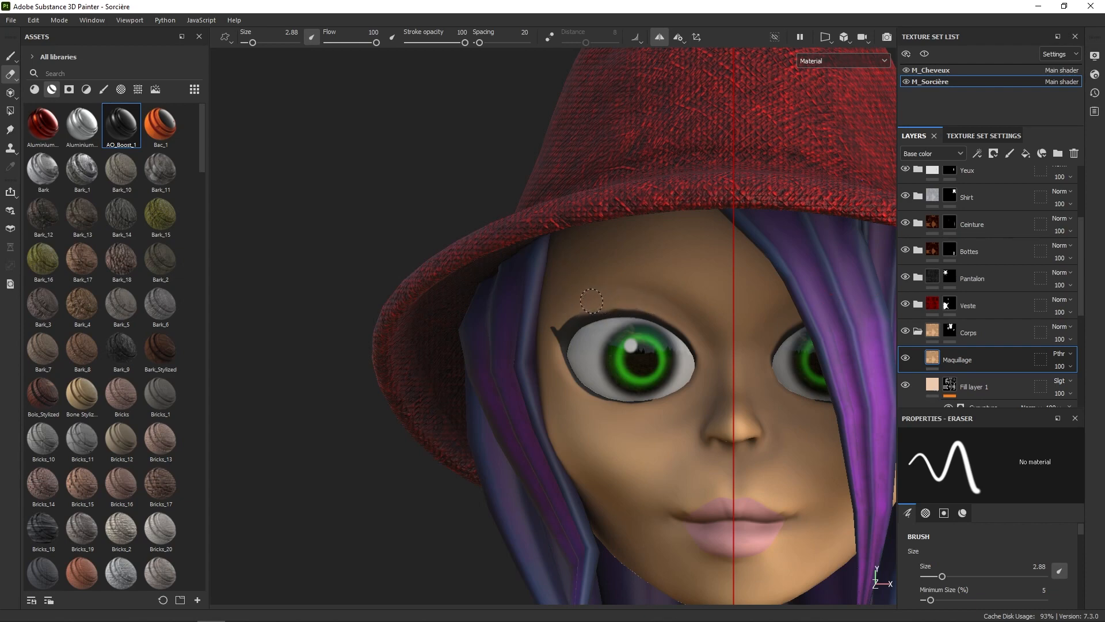
key("ctrl")
left_click_drag(601, 291, 657, 280, "alt")
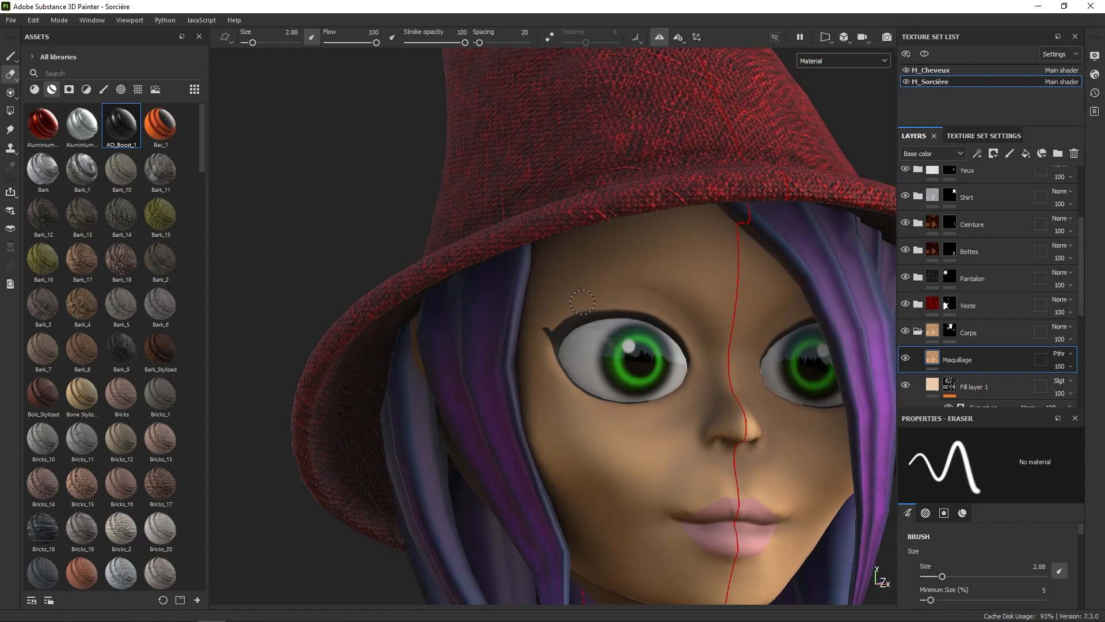
scroll(533, 294, "up", 3)
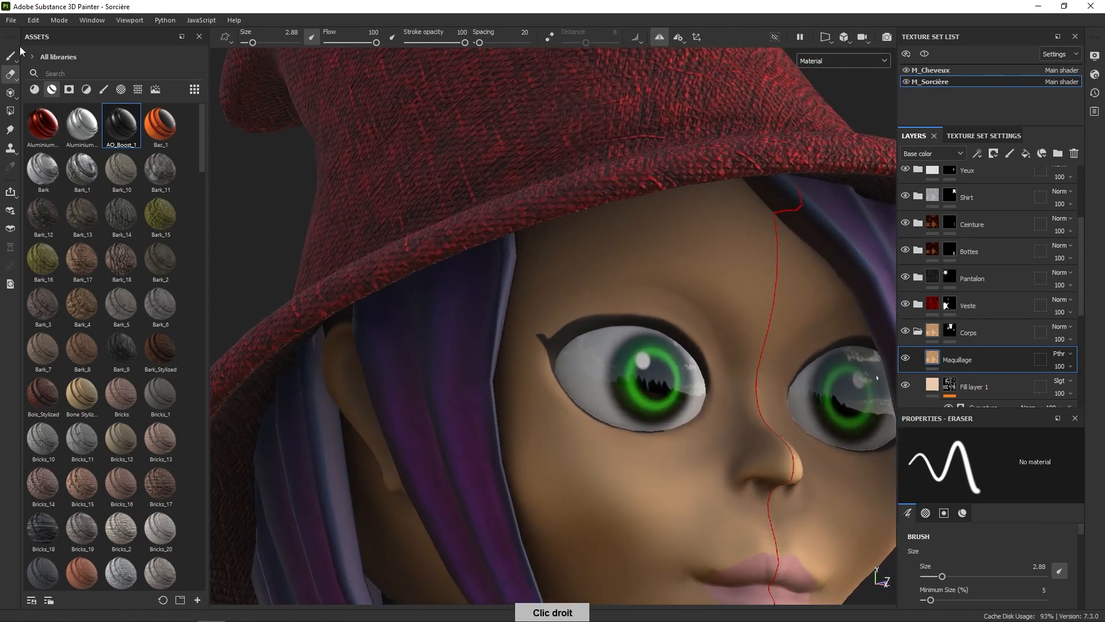
left_click(14, 58)
mouse_move(570, 322)
right_mouse_down()
mouse_move(551, 321)
mouse_move(568, 325)
right_mouse_up()
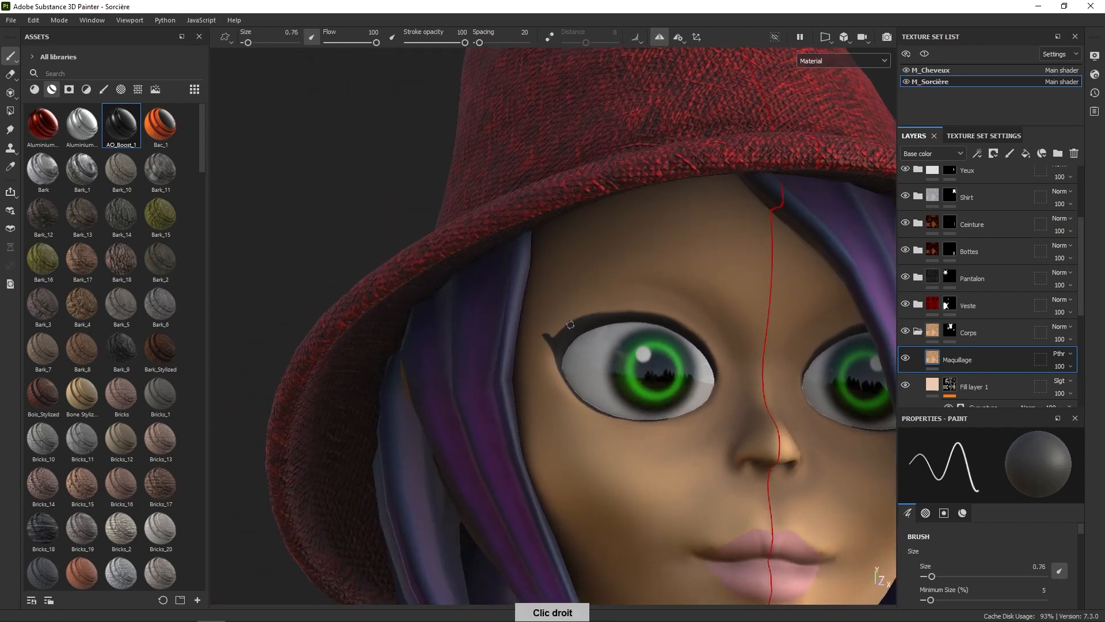
mouse_move(569, 324)
left_mouse_down("alt")
mouse_move(583, 330)
mouse_move(564, 331)
left_mouse_up("alt")
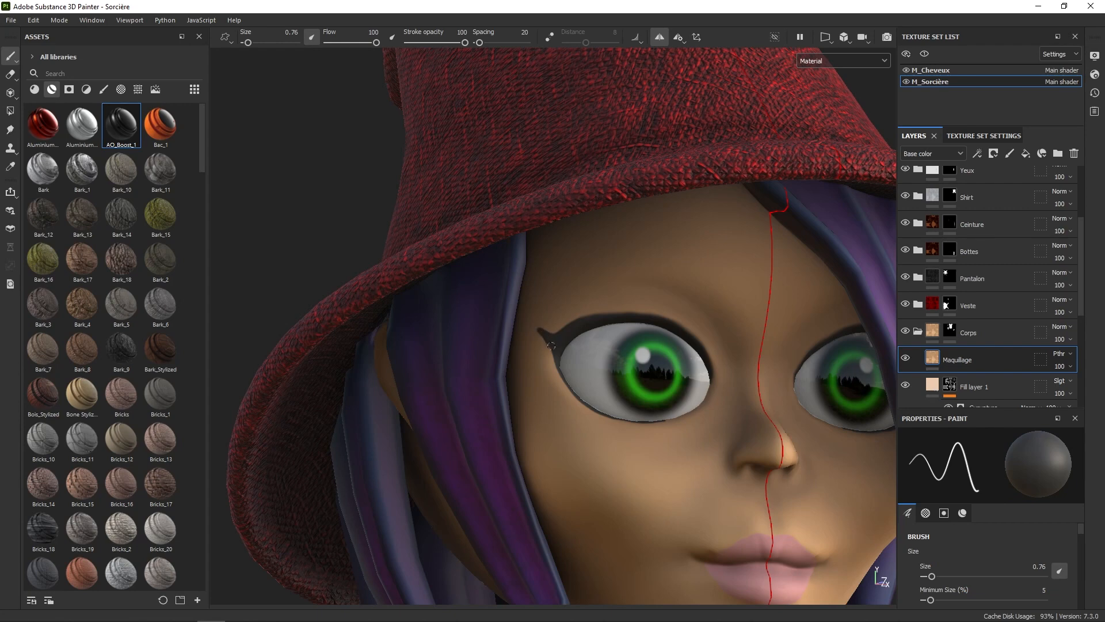
left_click_drag(563, 338, 557, 349, "alt")
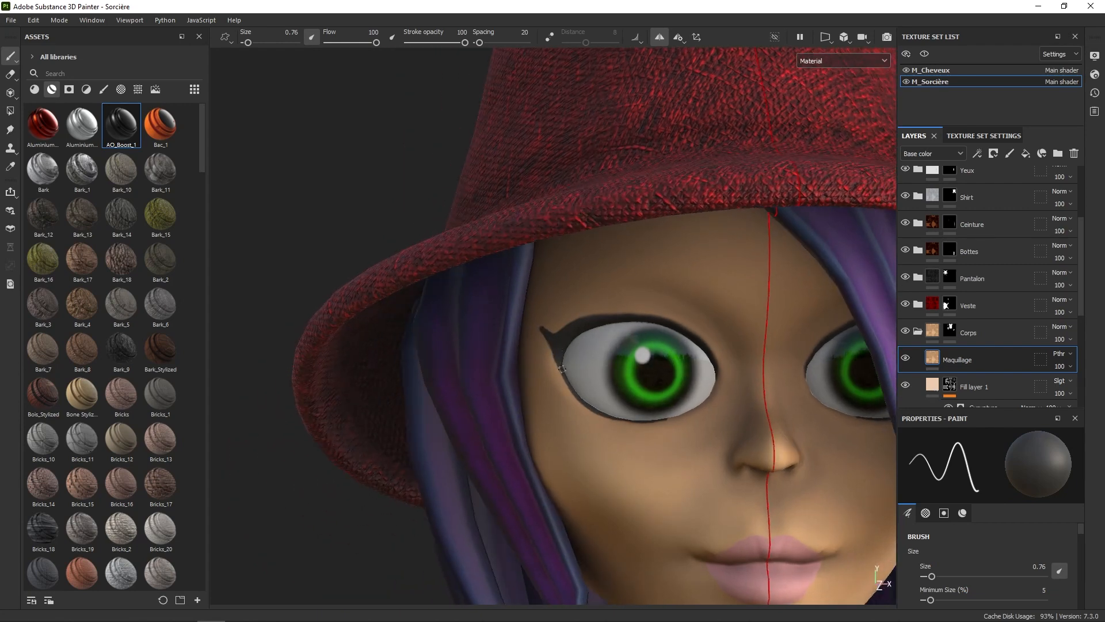
left_click_drag(559, 368, 562, 351, "alt")
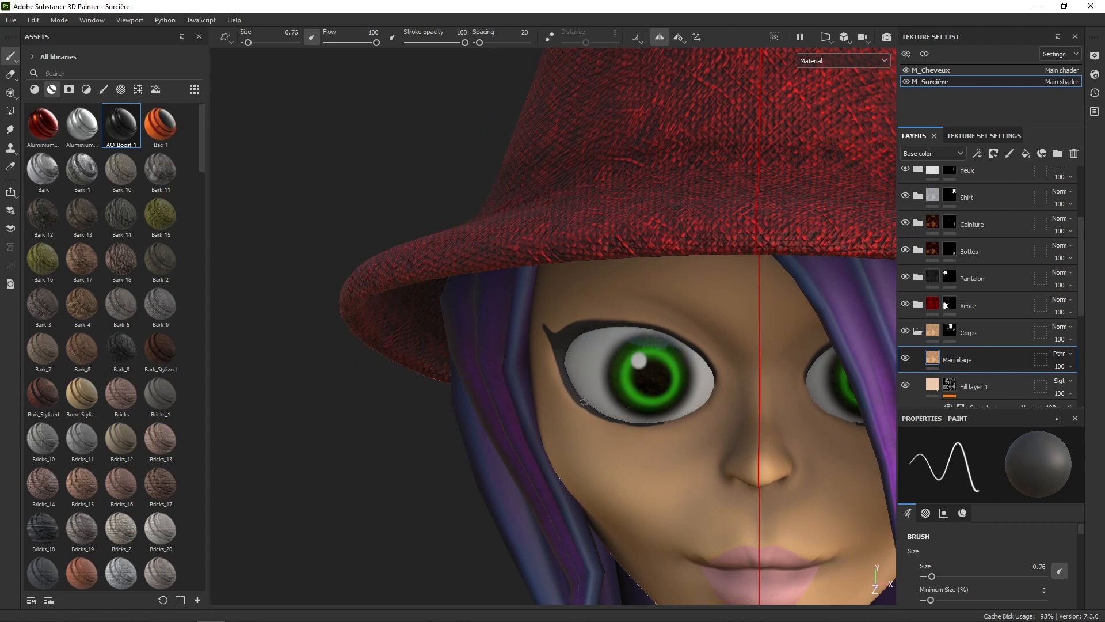
mouse_move(599, 407)
left_mouse_down("alt")
mouse_move(570, 424)
mouse_move(584, 393)
left_mouse_up("alt")
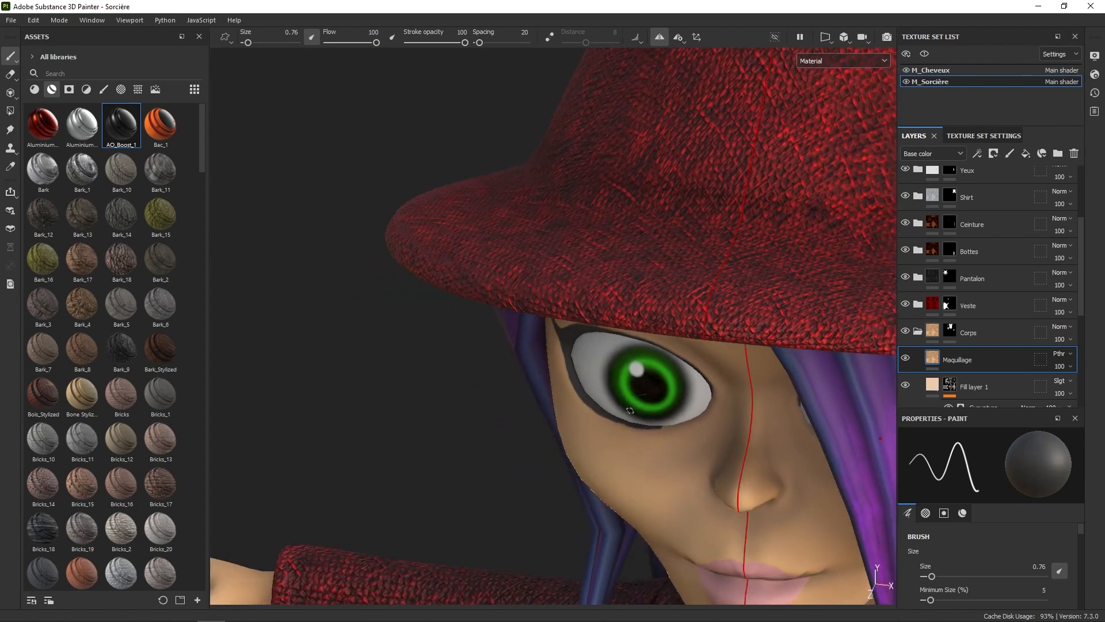
left_click_drag(616, 394, 639, 375, "alt+shift")
Try to paint a dark eyebrow above the eye with the brush at size 1.61, and undo the strokes
right_click_drag(792, 390, 791, 242, "alt")
middle_click_drag(811, 413, 740, 369, "alt")
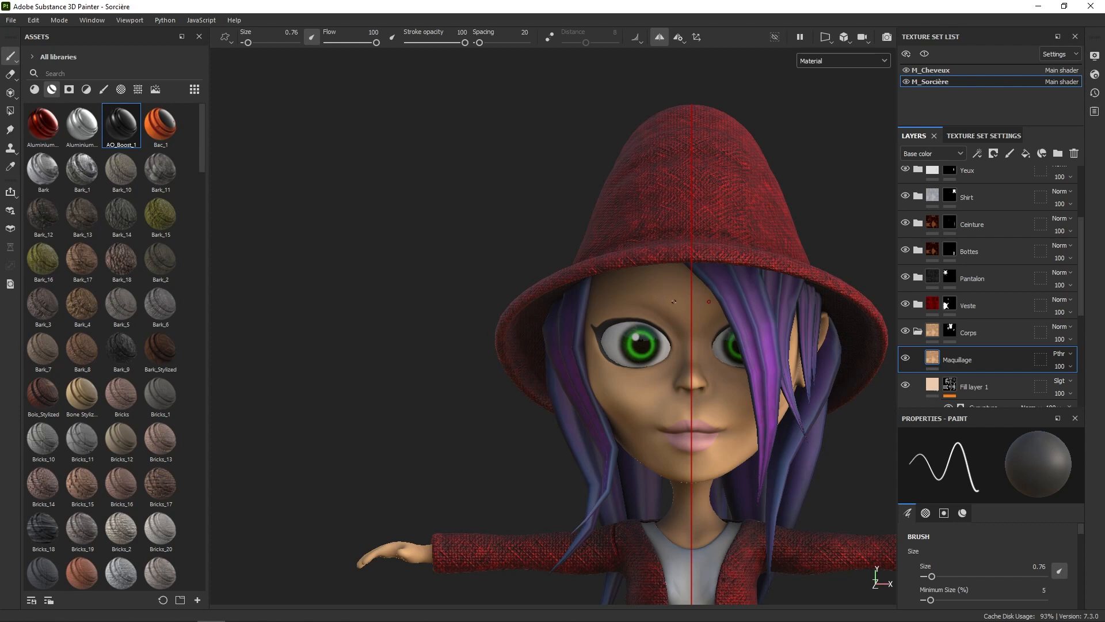
right_click(661, 297)
right_click_drag(661, 297, 673, 297, "ctrl")
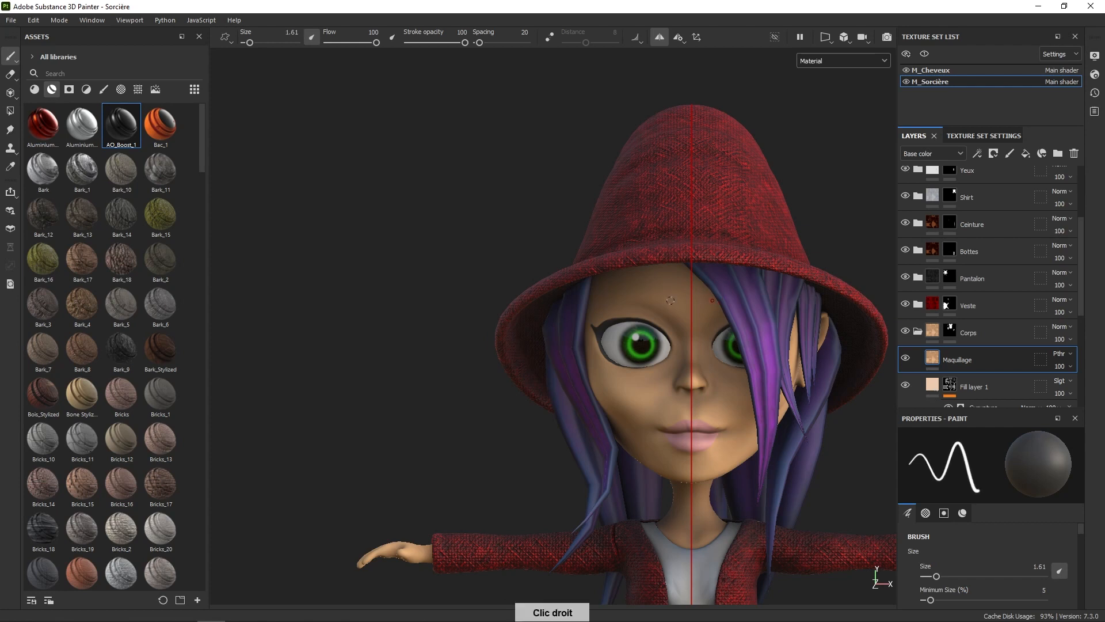
mouse_move(640, 292)
left_mouse_down()
mouse_move(671, 315)
mouse_move(651, 295)
mouse_move(630, 298)
mouse_move(630, 287)
mouse_move(615, 296)
left_mouse_up()
key("ctrl+z")
key("ctrl+z")
key("ctrl+z")
key("ctrl+z")
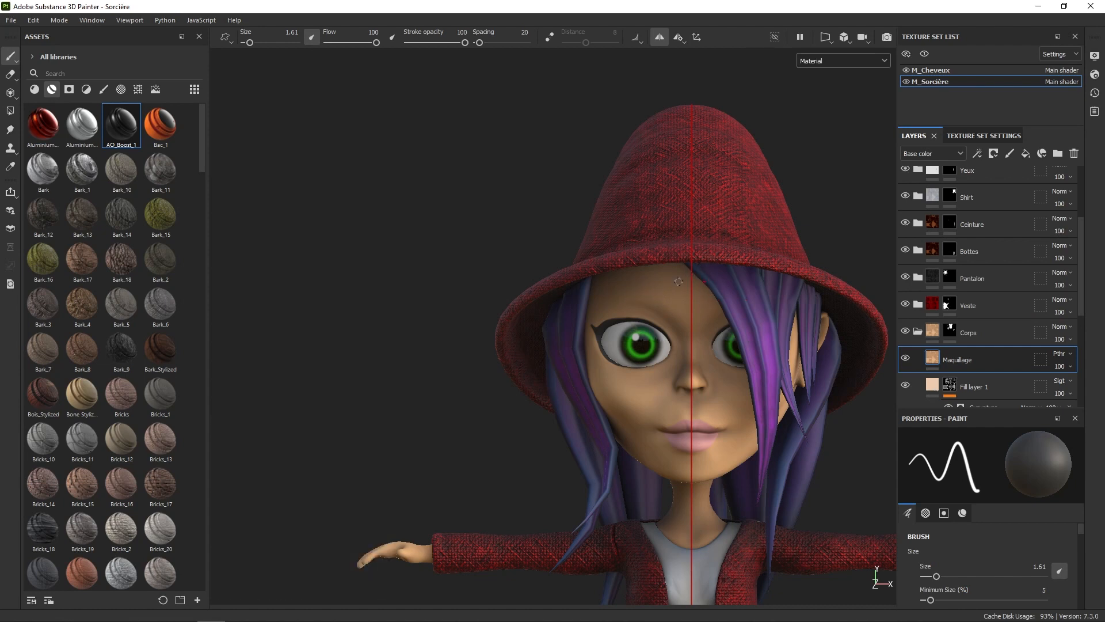
Try arched eyebrow strokes above the eye with the brush reduced to size 1.01, and undo them
scroll(670, 289, "up", 2)
right_click_drag(665, 298, 658, 298, "ctrl")
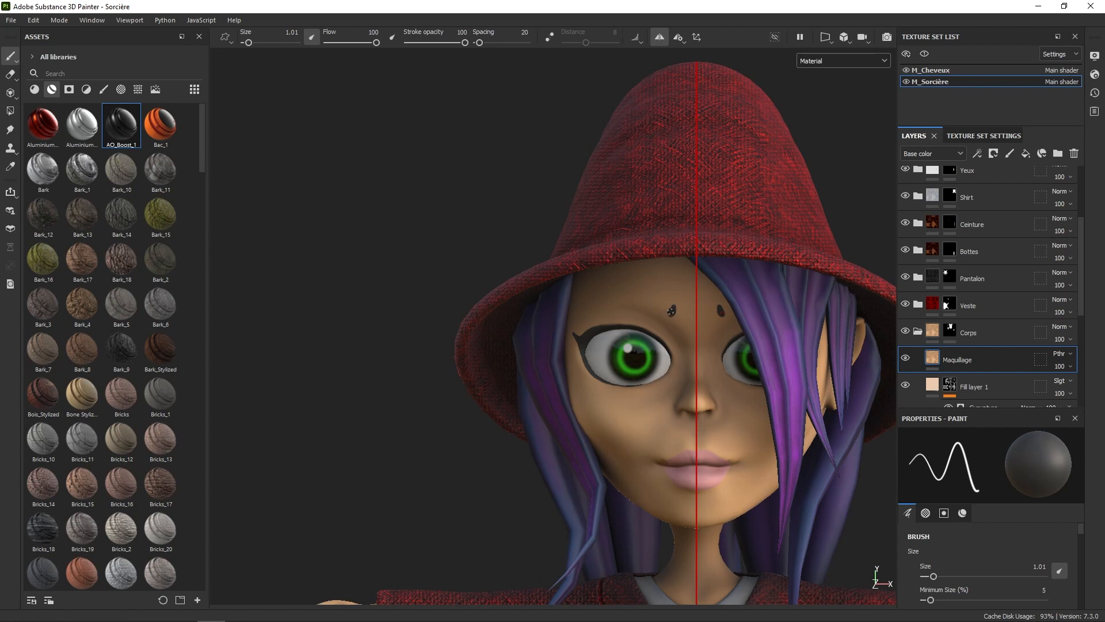
mouse_move(671, 311)
left_mouse_down()
mouse_move(633, 291)
mouse_move(606, 301)
left_mouse_up()
key("ctrl+z")
mouse_move(670, 314)
left_mouse_down()
mouse_move(633, 294)
mouse_move(598, 302)
left_mouse_up()
key("ctrl+z")
key("ctrl+z")
Try a steeper eyebrow starting close to the bridge of the nose, and undo its strokes
left_click(682, 331)
left_click_drag(682, 332, 614, 304)
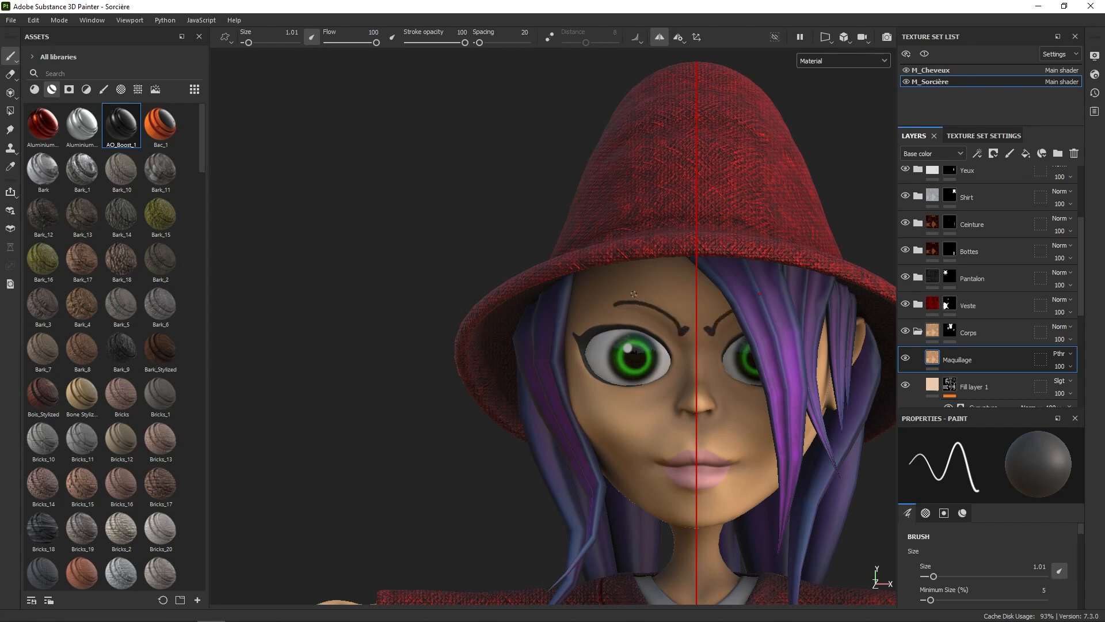
left_click_drag(690, 327, 620, 294)
key("ctrl+z")
key("ctrl+z")
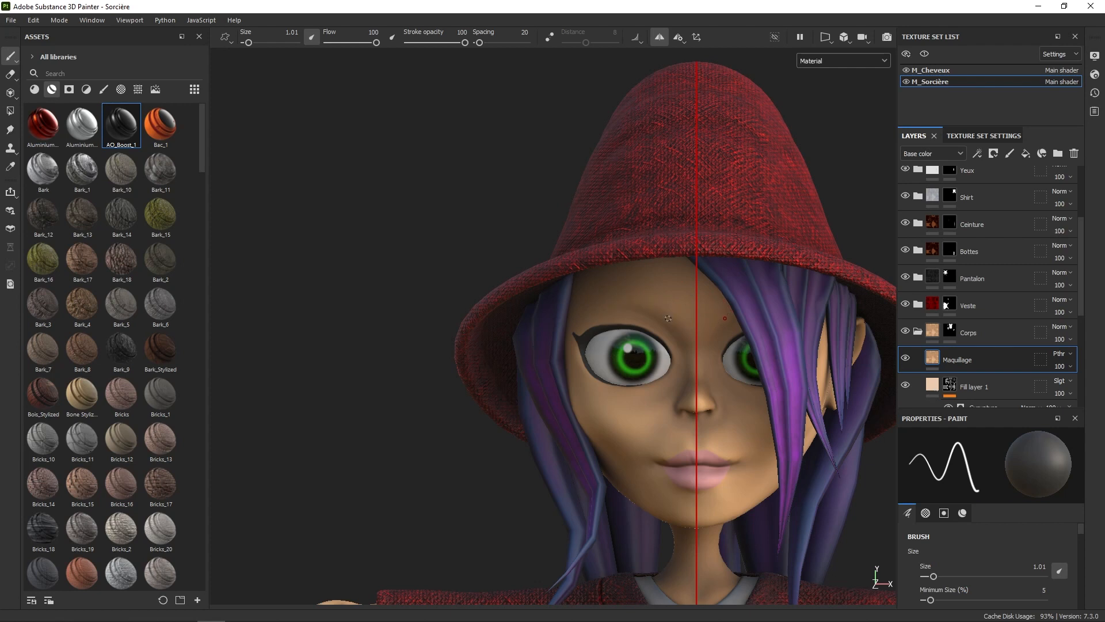
key("ctrl+z")
Paint an arched dark eyebrow above the eye and thicken it with the brush at size 1.77
left_click_drag(626, 296, 588, 307)
right_click_drag(655, 322, 657, 413, "alt")
right_click_drag(640, 341, 644, 395, "alt")
mouse_move(666, 311)
middle_mouse_down("alt")
mouse_move(662, 330)
mouse_move(730, 382)
middle_mouse_up("alt")
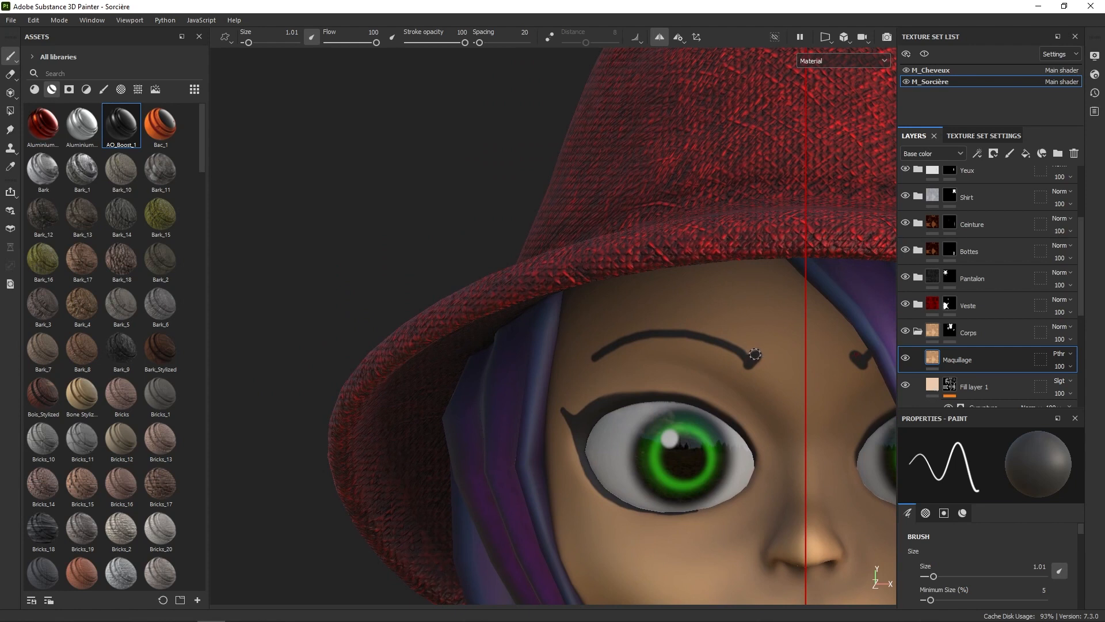
right_click(748, 350)
right_click_drag(747, 349, 755, 354)
mouse_move(751, 357)
left_mouse_down()
mouse_move(685, 328)
mouse_move(614, 338)
left_mouse_up()
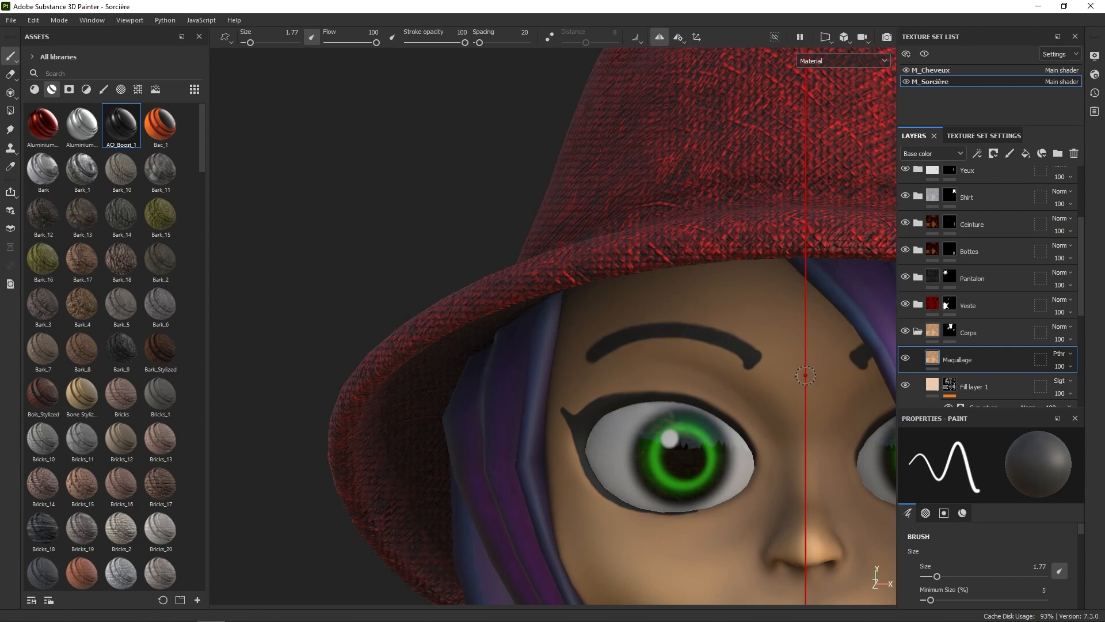
Thin the eyebrow and taper it toward its outer end with the Eraser at size 1.62
left_click(10, 74)
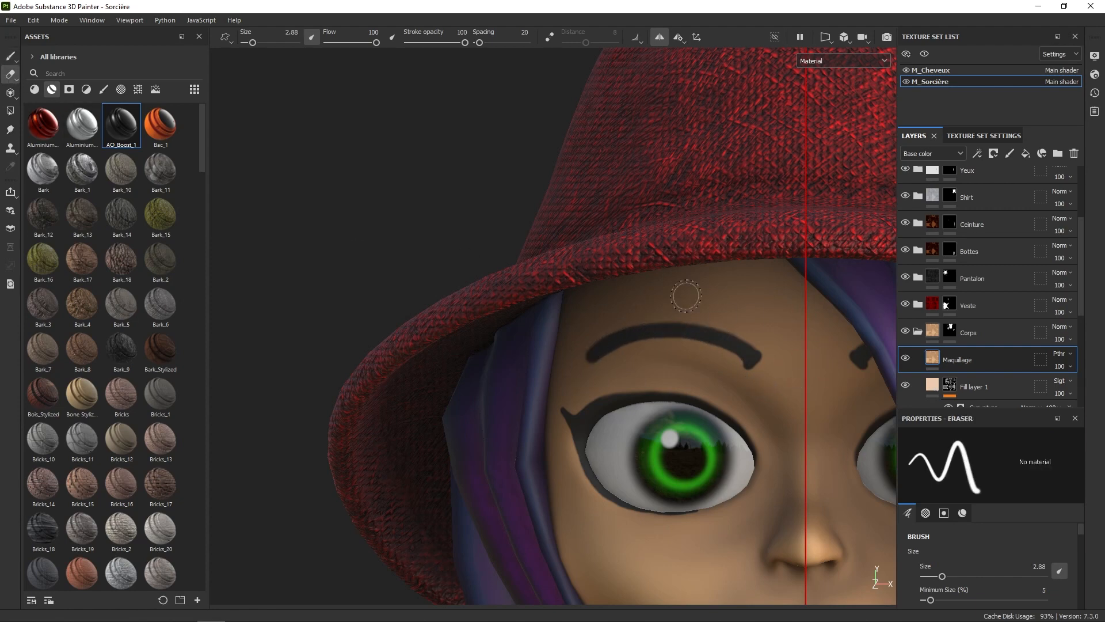
right_click_drag(748, 354, 755, 353)
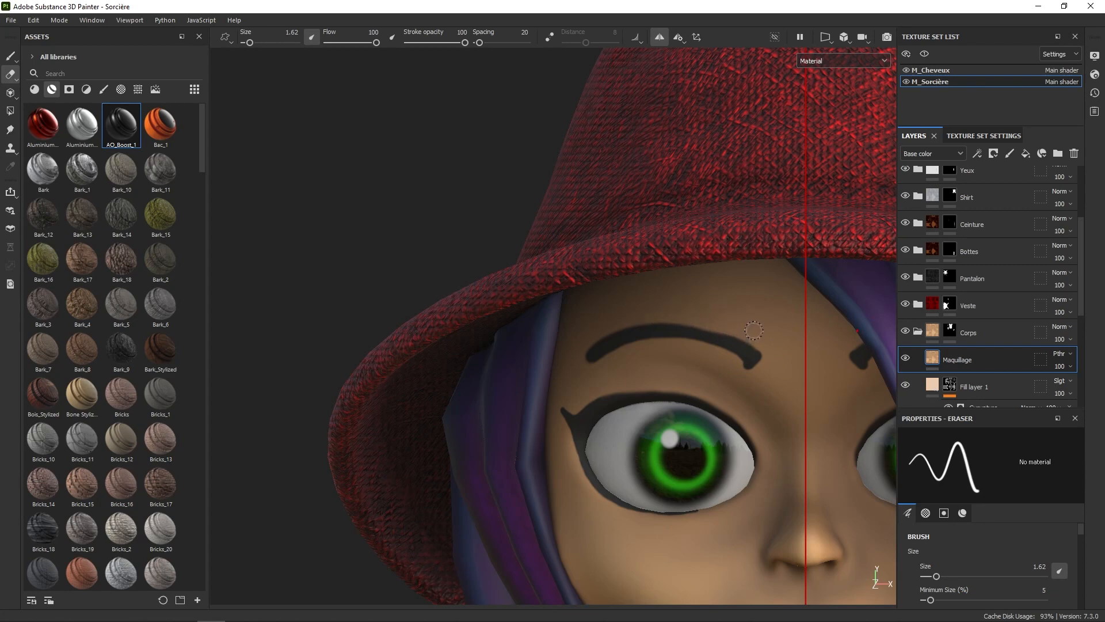
key("ctrl+z")
mouse_move(755, 336)
left_mouse_down()
mouse_move(711, 330)
mouse_move(593, 345)
left_mouse_up()
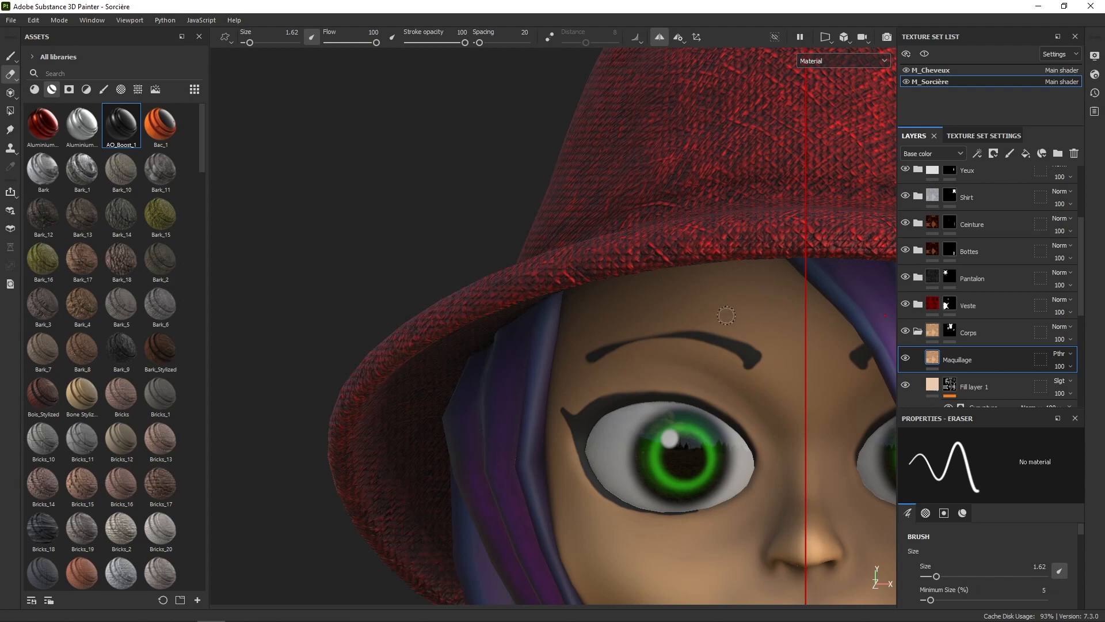
key("ctrl")
key("ctrl+z")
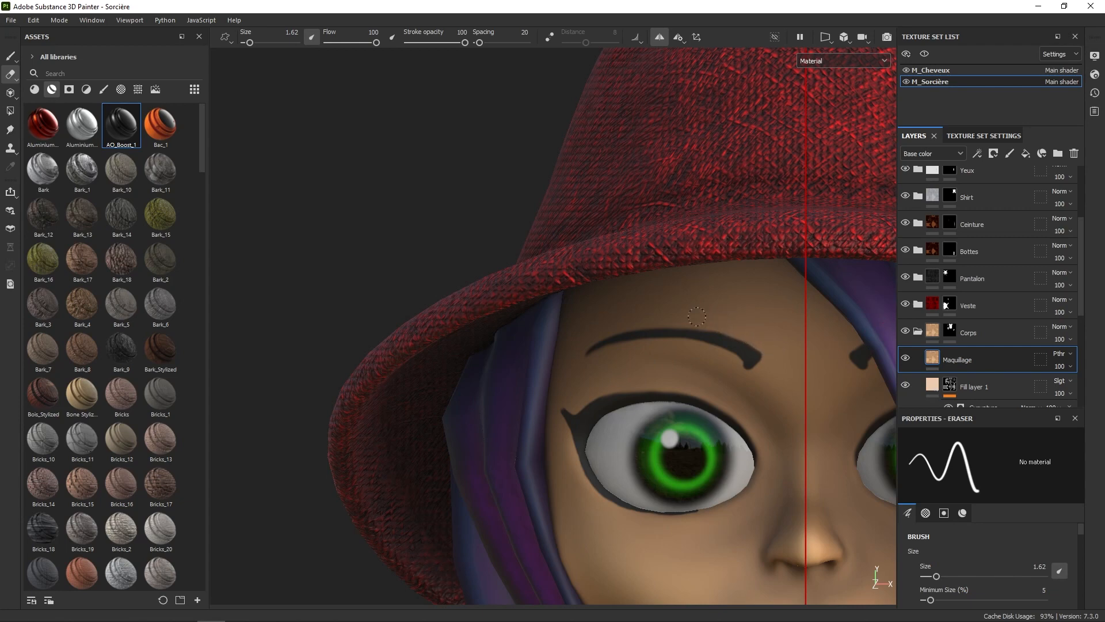
Set the Paint brush's base color to muted pink C07E7E and dab blush on the cheek at size 6.51
right_click_drag(791, 407, 835, 231, "alt")
middle_click_drag(835, 231, 763, 221, "alt")
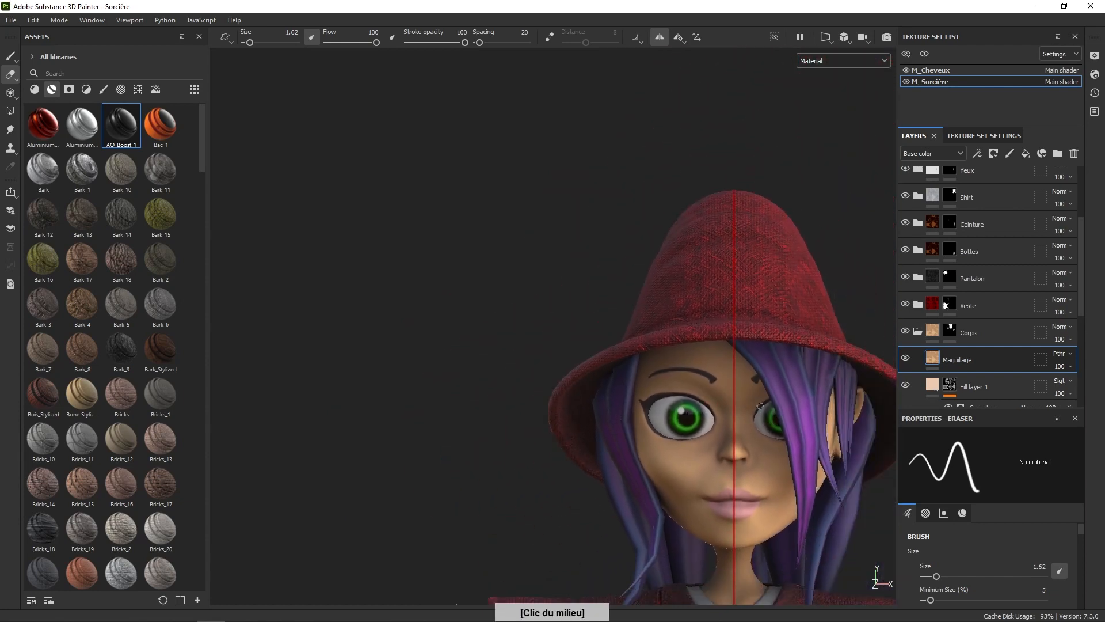
right_click_drag(764, 221, 774, 184, "alt")
middle_click_drag(792, 387, 729, 347, "alt")
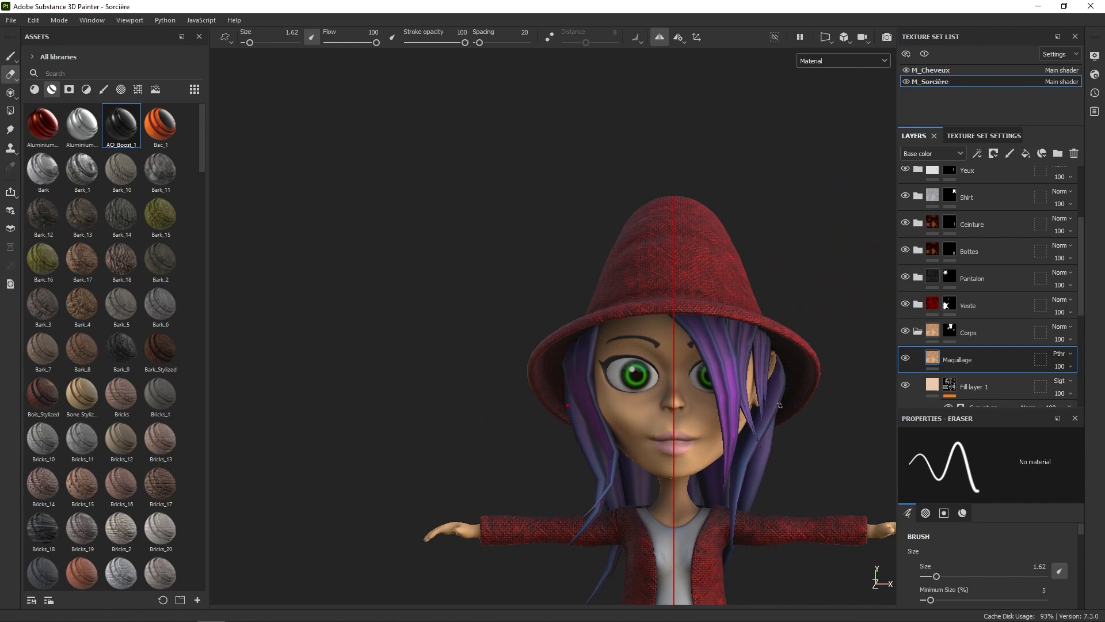
right_click_drag(779, 406, 808, 349, "alt")
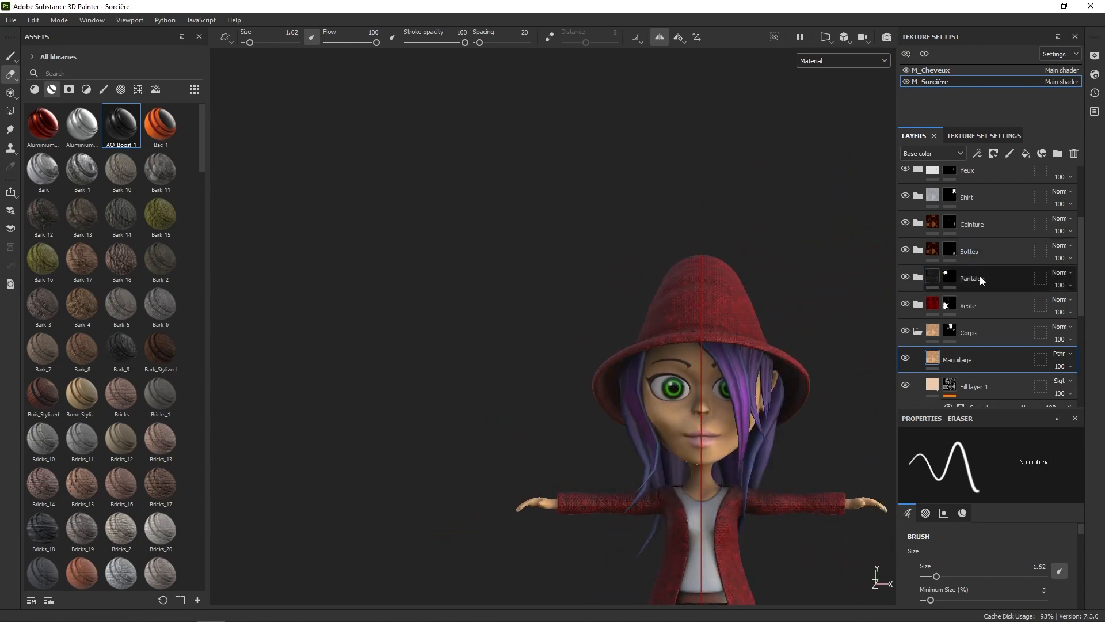
right_click(803, 399)
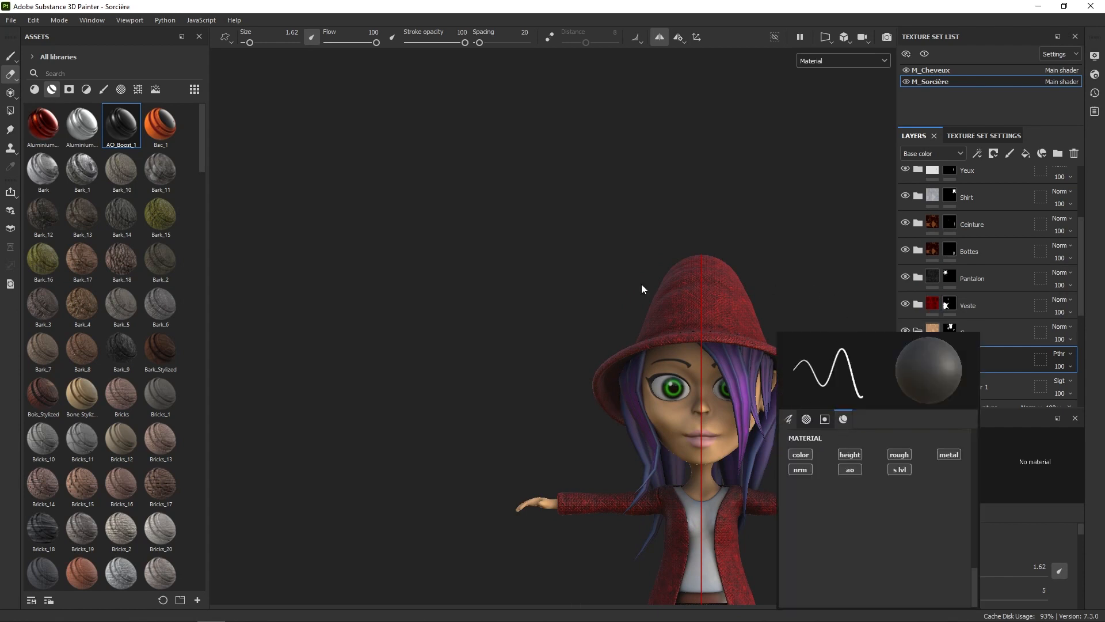
left_click(18, 58)
right_click_drag(695, 406, 630, 512, "alt")
right_click(653, 427)
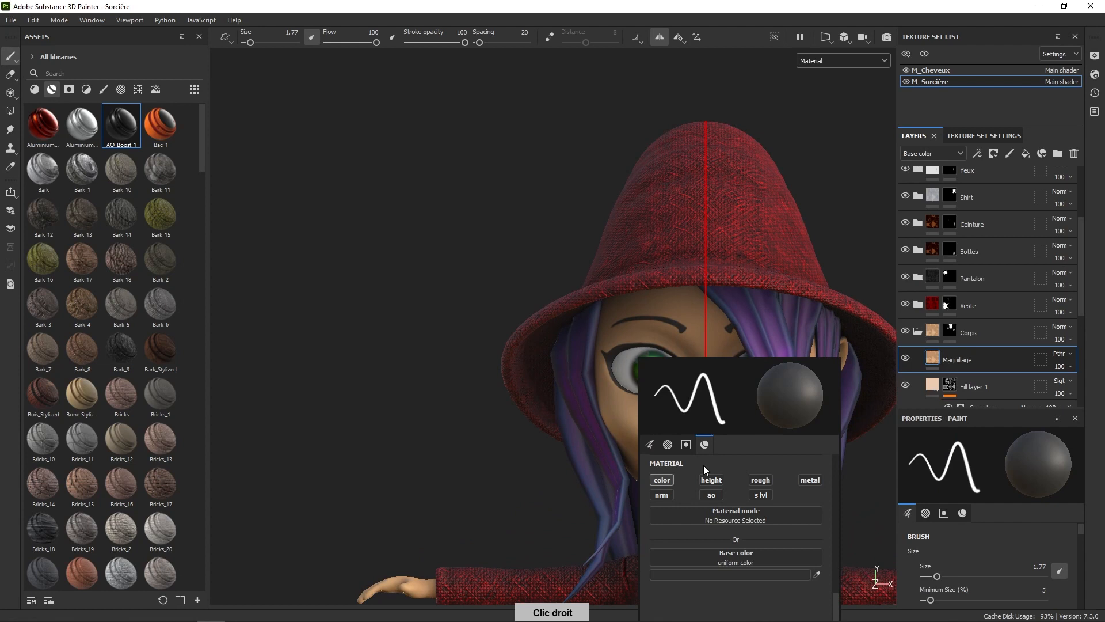
left_click(734, 575)
left_click_drag(847, 393, 789, 348)
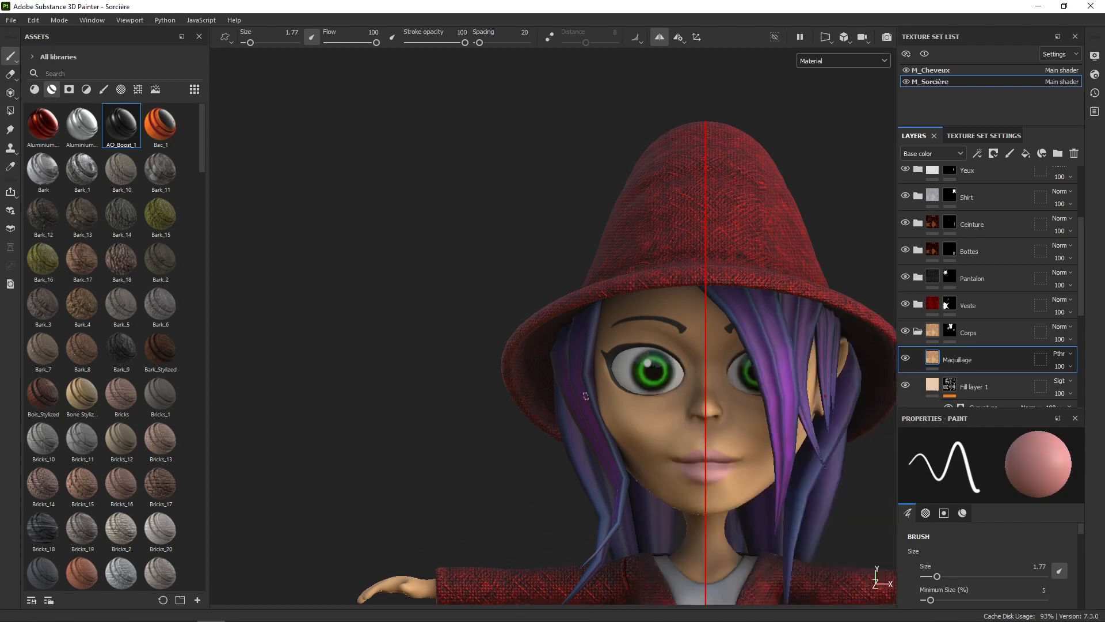
right_click_drag(631, 429, 658, 426, "ctrl")
left_click_drag(641, 428, 639, 425)
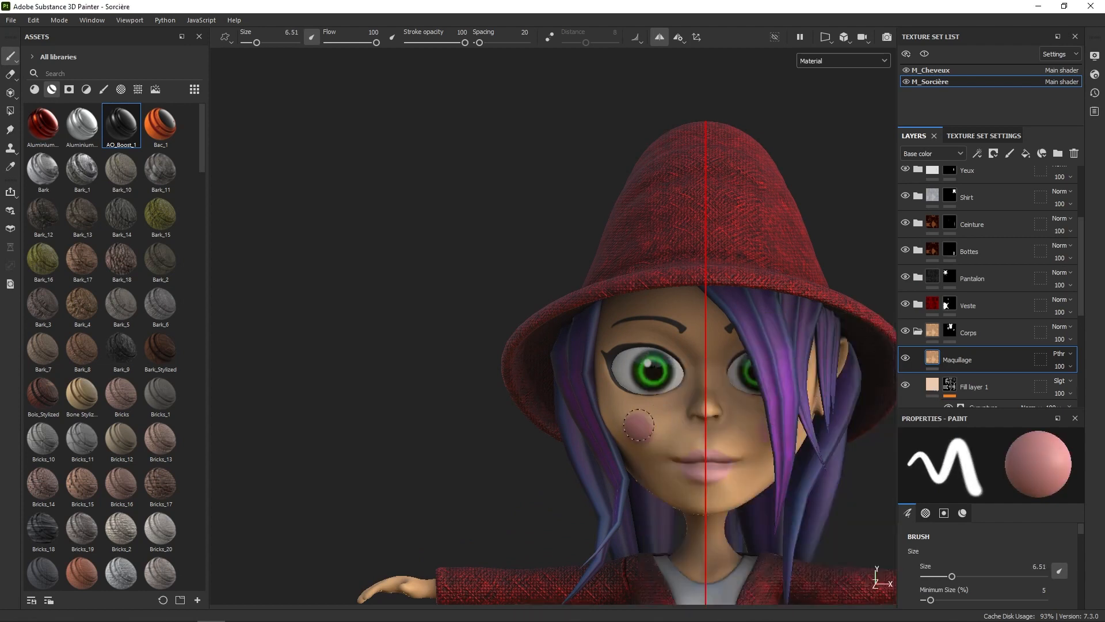
Try lighter pink blush on the cheek, using base colors EC9D9D and DCA9A9
right_click(639, 425)
left_click(740, 563)
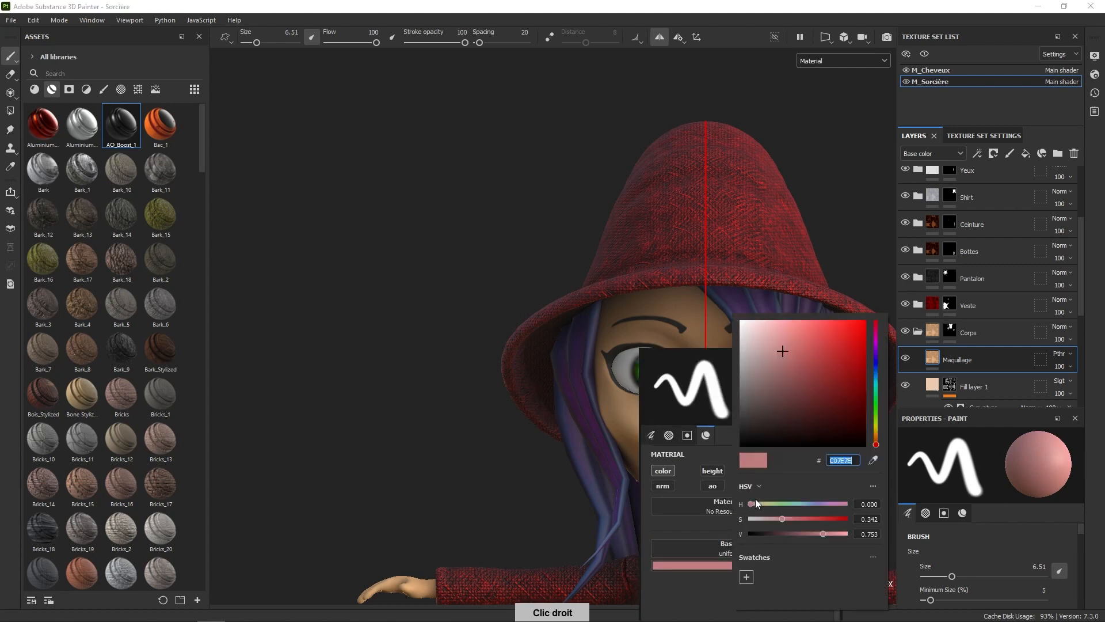
left_click_drag(783, 350, 773, 325)
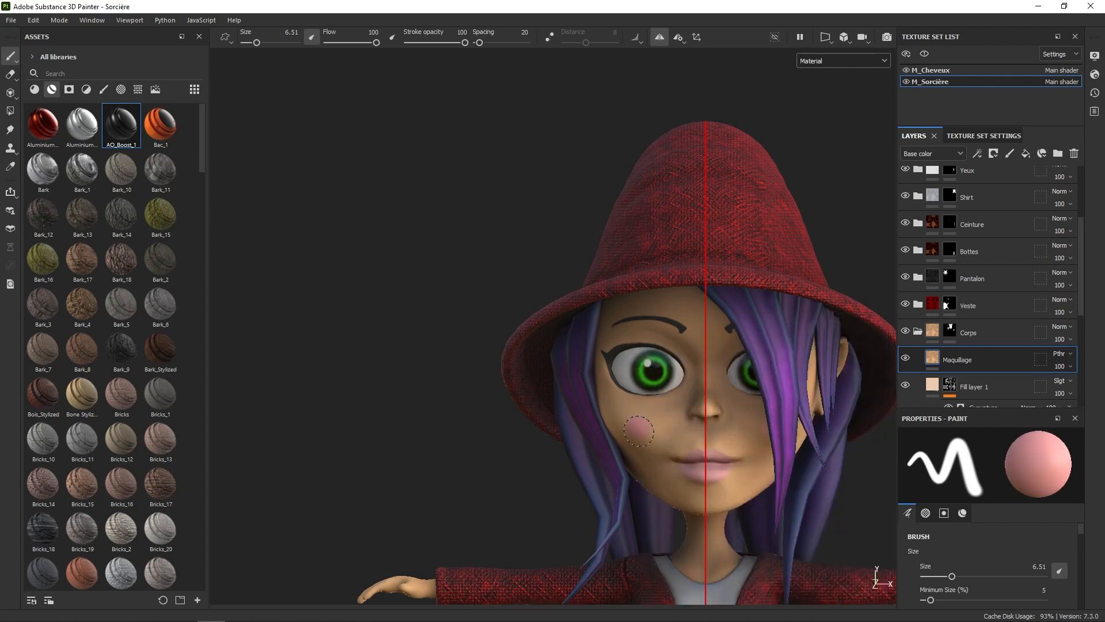
right_click(681, 391)
left_click(794, 539)
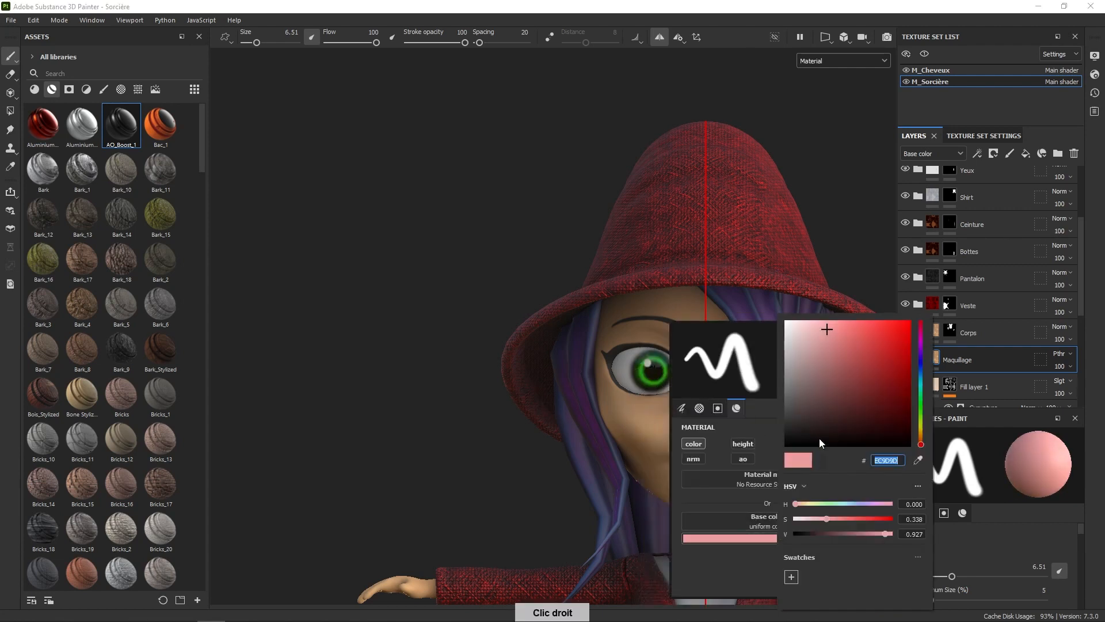
left_click(823, 340)
left_click_drag(824, 339, 814, 337)
left_click(641, 425)
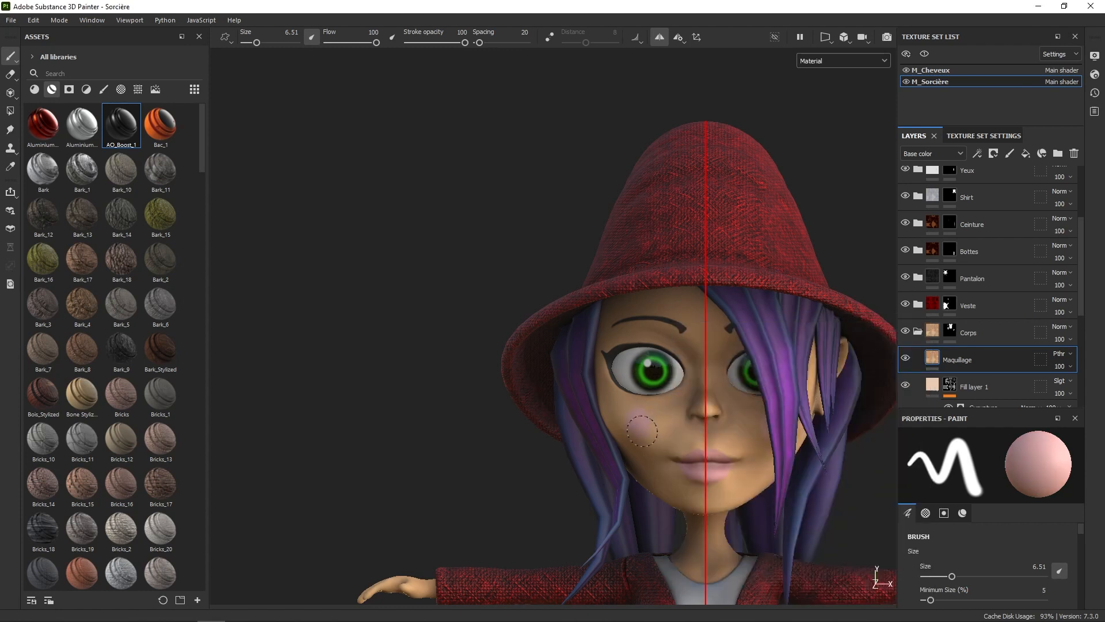
Shift the blush's base color from pink toward orange, brighten it to a light peach, and test it on the cheek
right_click(667, 397)
left_click(754, 555)
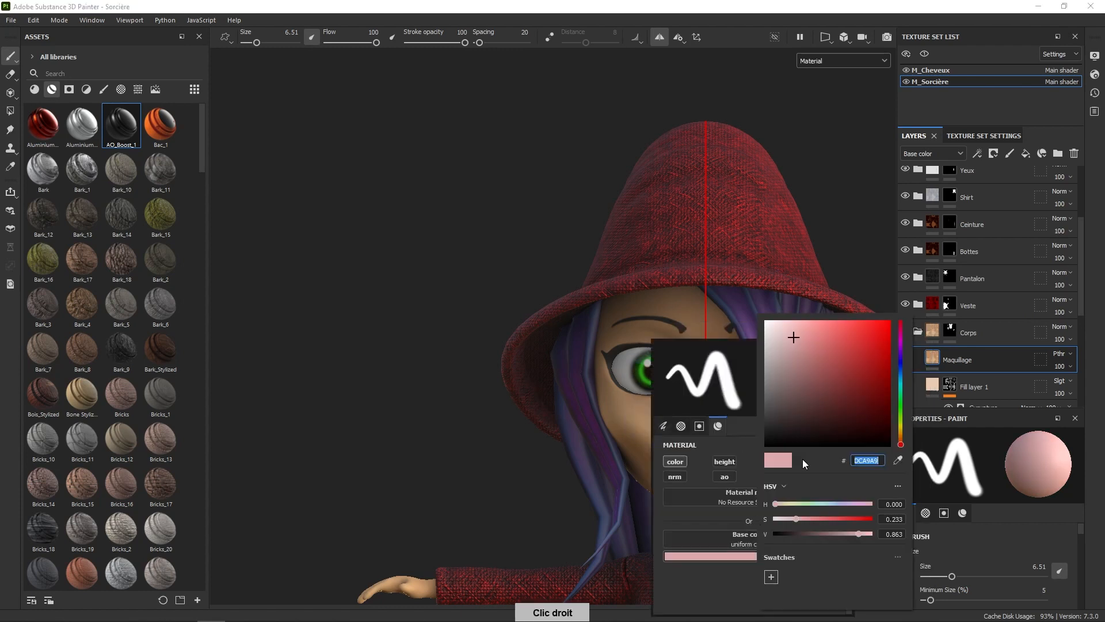
mouse_move(903, 438)
left_mouse_down()
mouse_move(899, 421)
mouse_move(901, 443)
left_mouse_up()
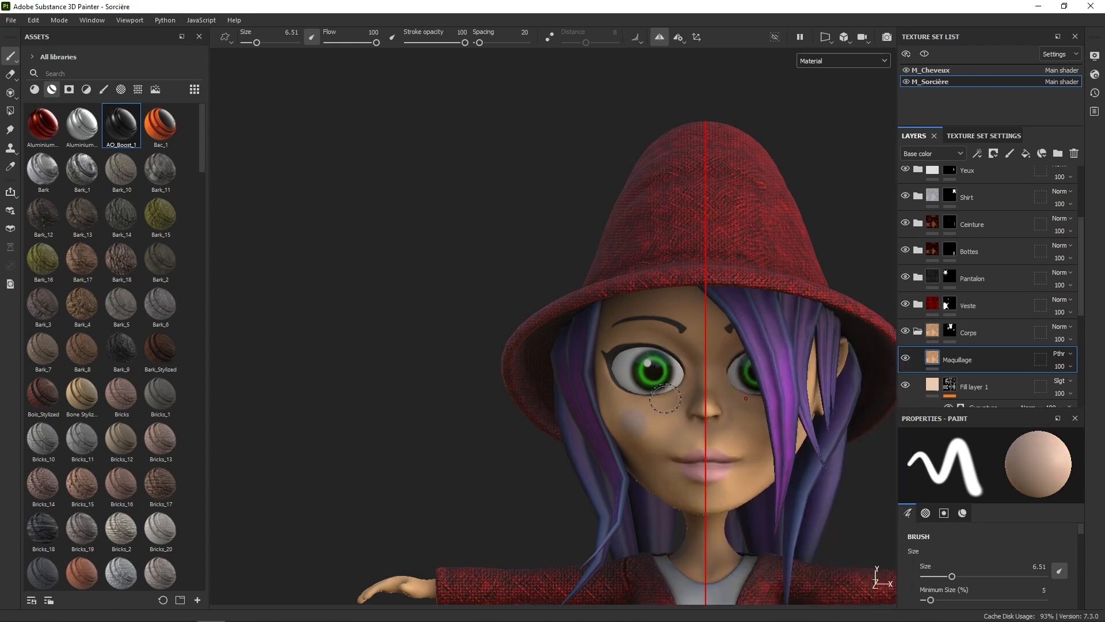
right_click(768, 385)
left_click(785, 539)
left_click(833, 351)
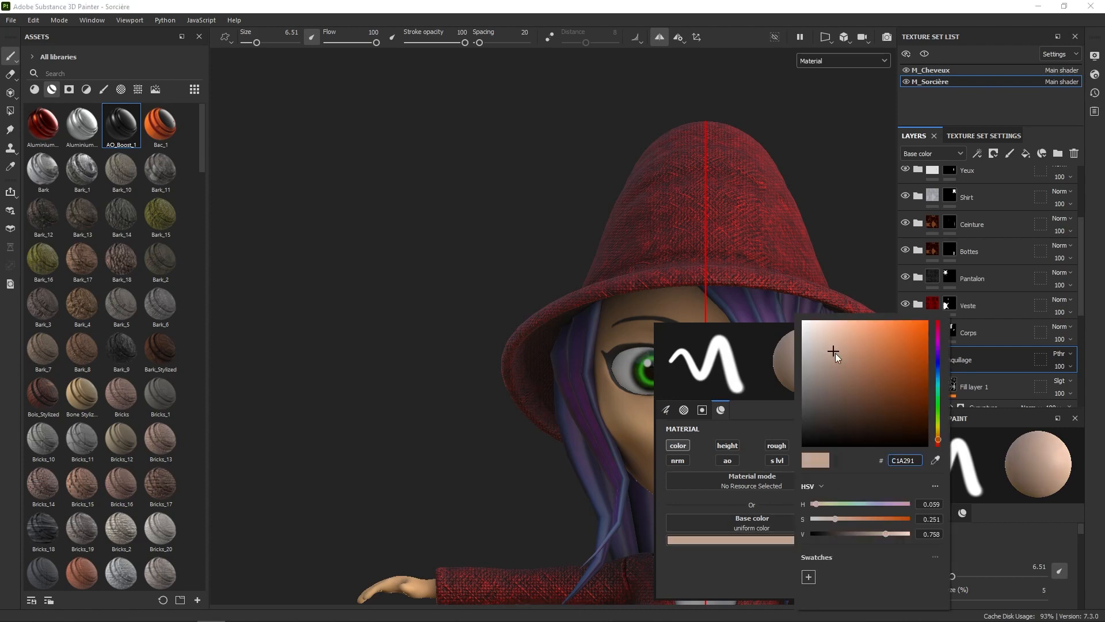
left_click_drag(833, 351, 849, 331)
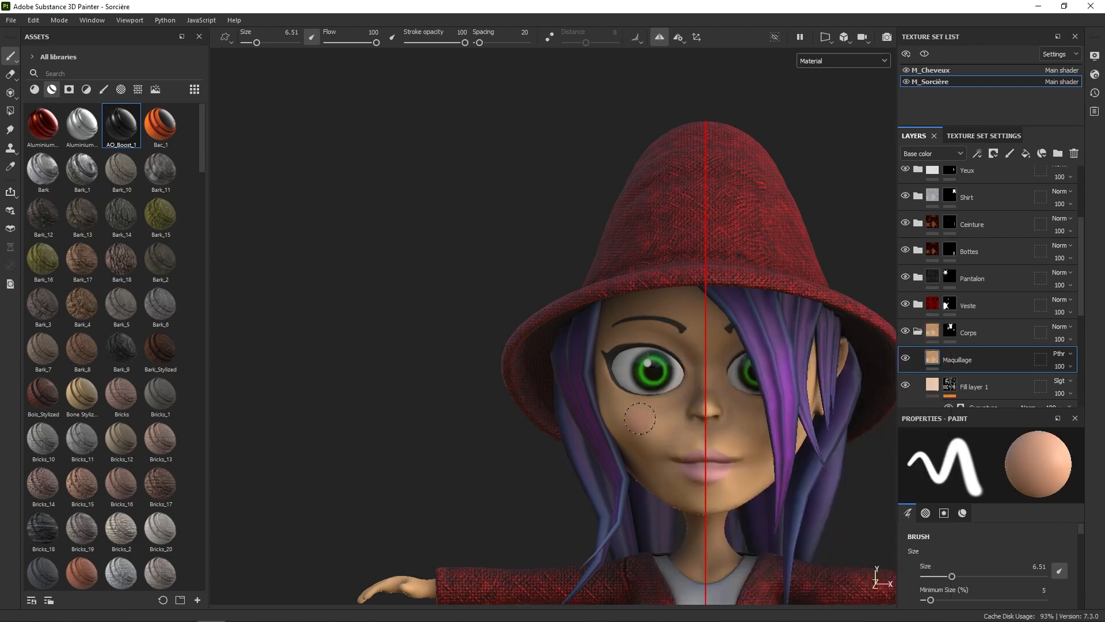
Enlarge the Paint brush to 7.91 and dab light peach blush on the cheek
right_click_drag(654, 426, 665, 426, "ctrl")
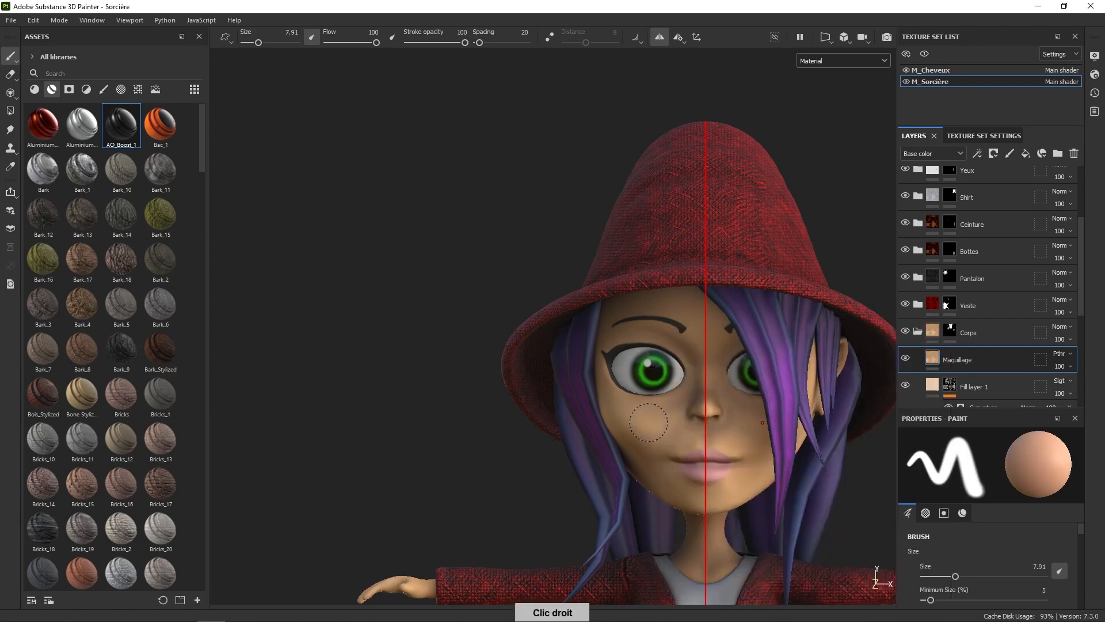
left_click_drag(624, 420, 632, 423)
mouse_move(676, 383)
left_mouse_down("alt")
mouse_move(693, 397)
mouse_move(655, 426)
left_mouse_up("alt")
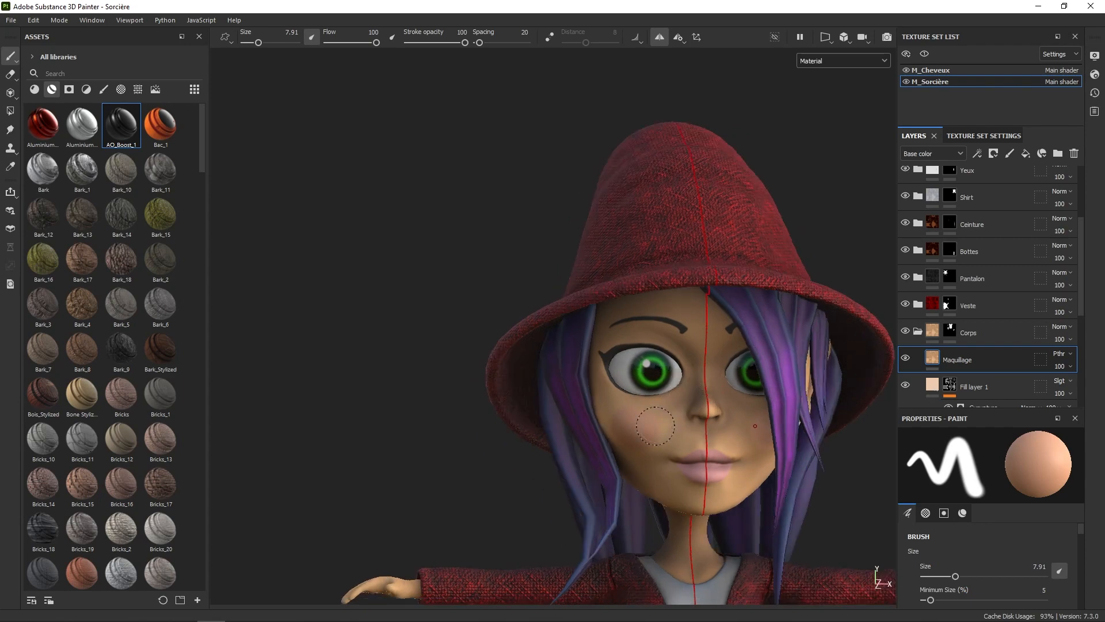
left_click_drag(727, 356, 714, 357, "alt+shift")
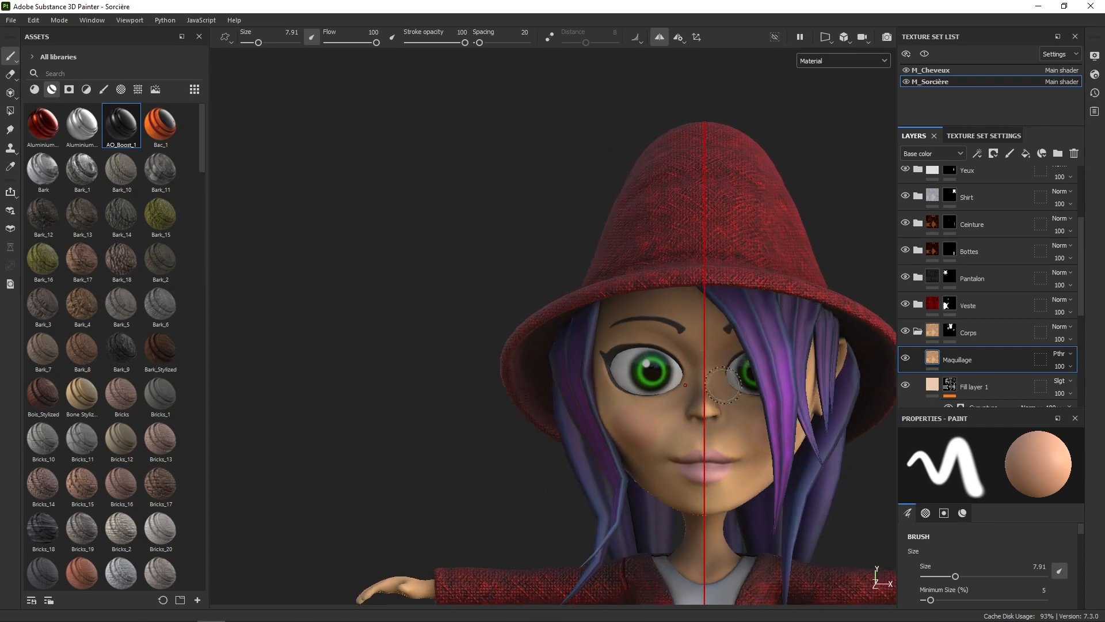
key("ctrl")
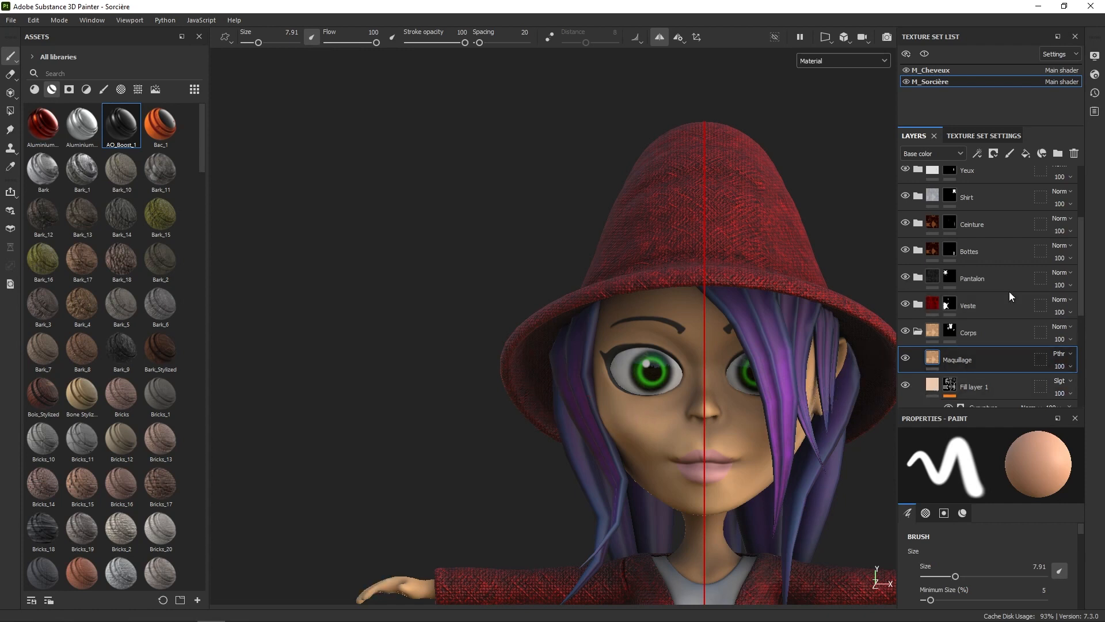
Add a paint layer named Blush above the Maquillage layer in the Corps folder
left_click(1009, 153)
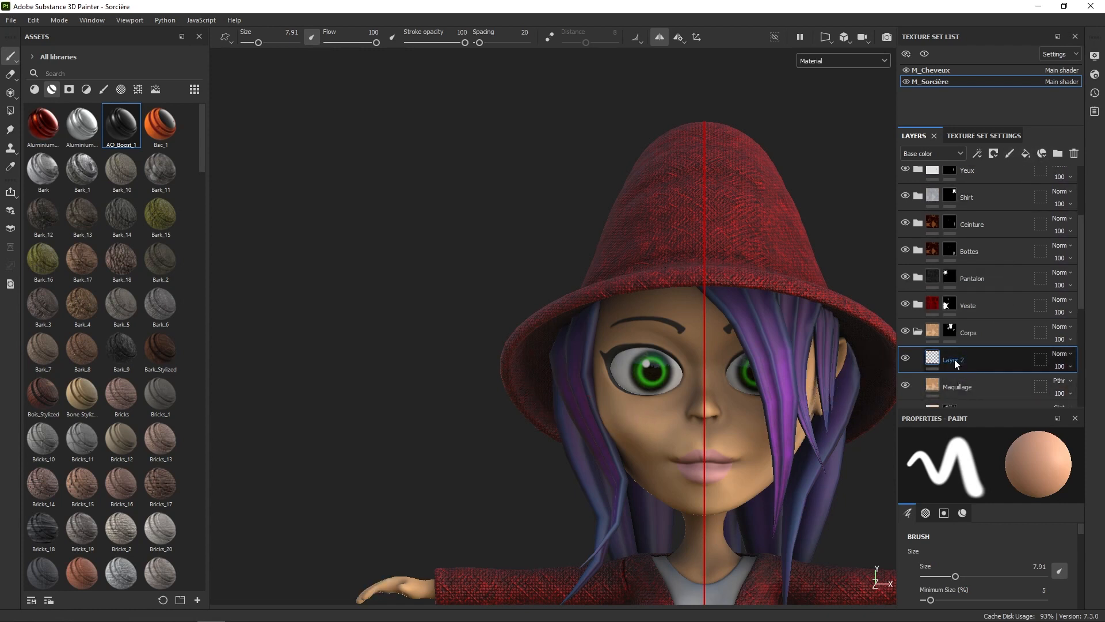
double_click(956, 361)
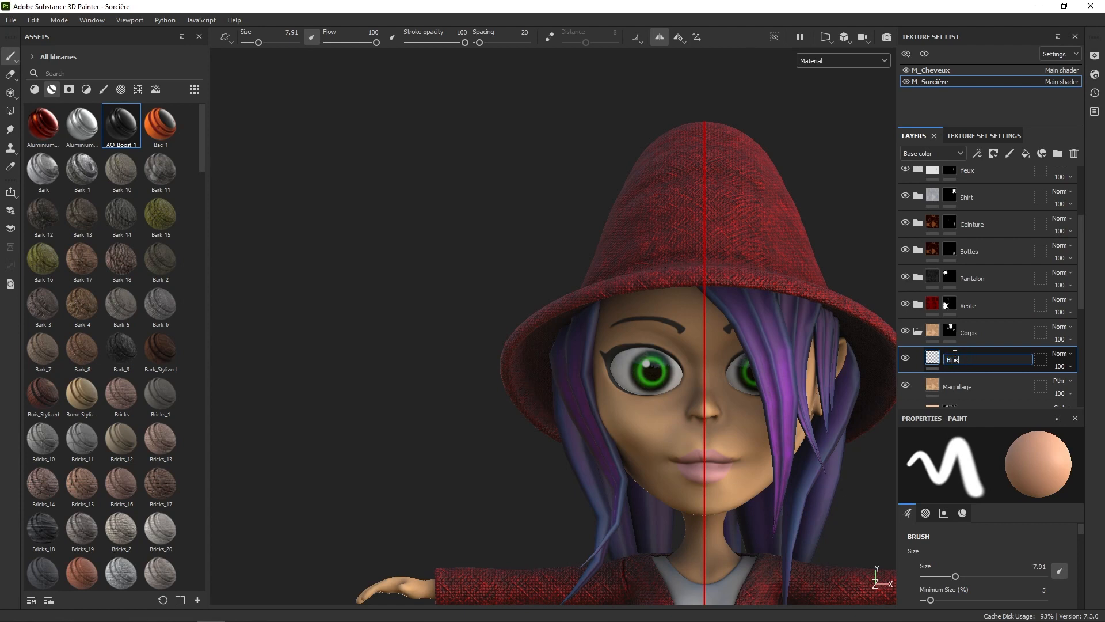
key("Return")
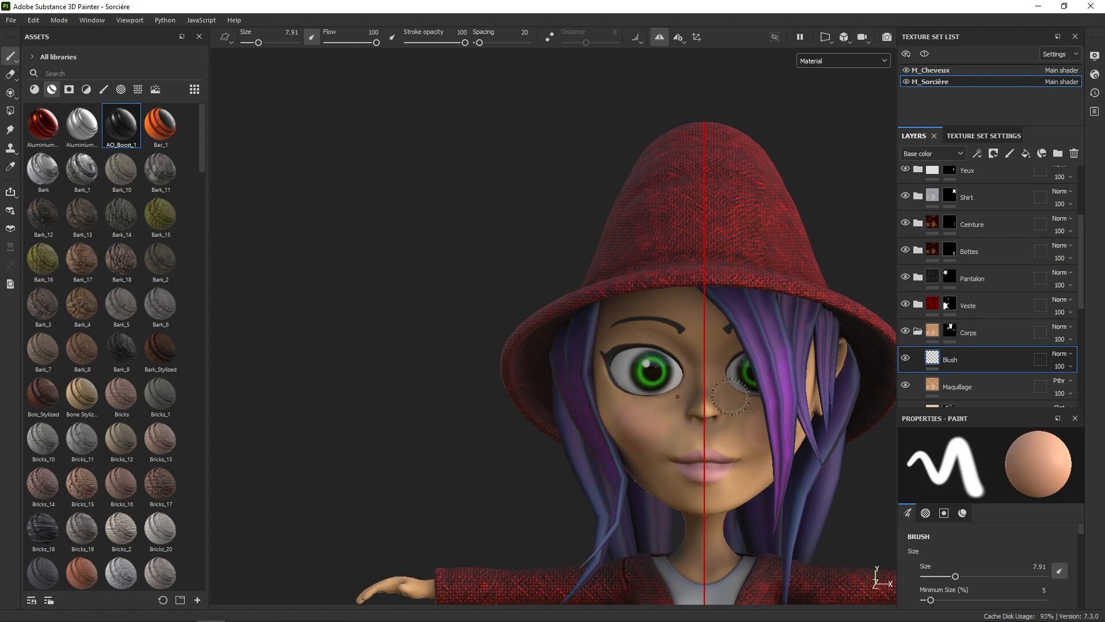
Reduce the Paint brush to size 4.9 and paint peach blush around the nose and cheek on the Blush layer
key("alt")
right_click_drag(713, 366, 686, 366, "ctrl")
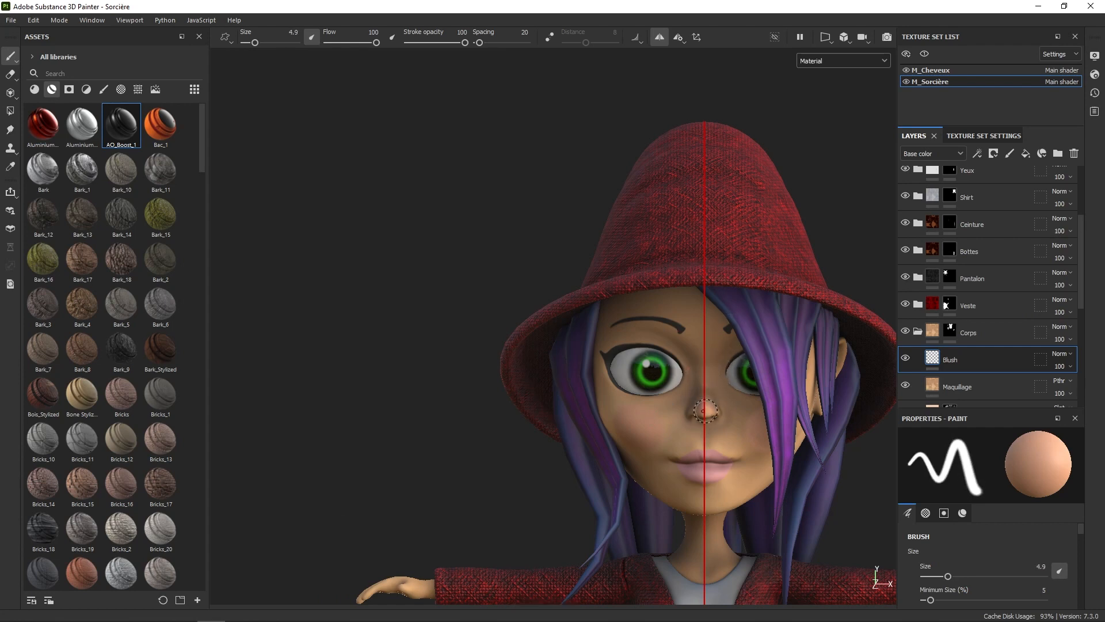
left_click_drag(748, 393, 728, 398, "alt")
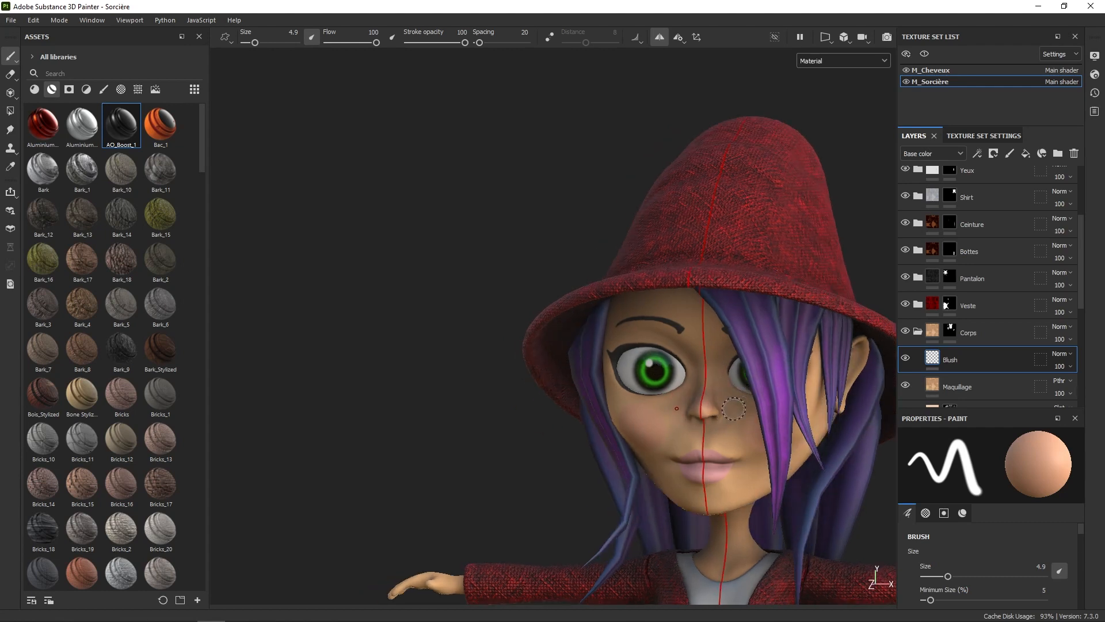
mouse_move(726, 431)
left_mouse_down()
mouse_move(735, 421)
mouse_move(728, 443)
left_mouse_up()
left_click_drag(738, 490, 779, 429, "alt")
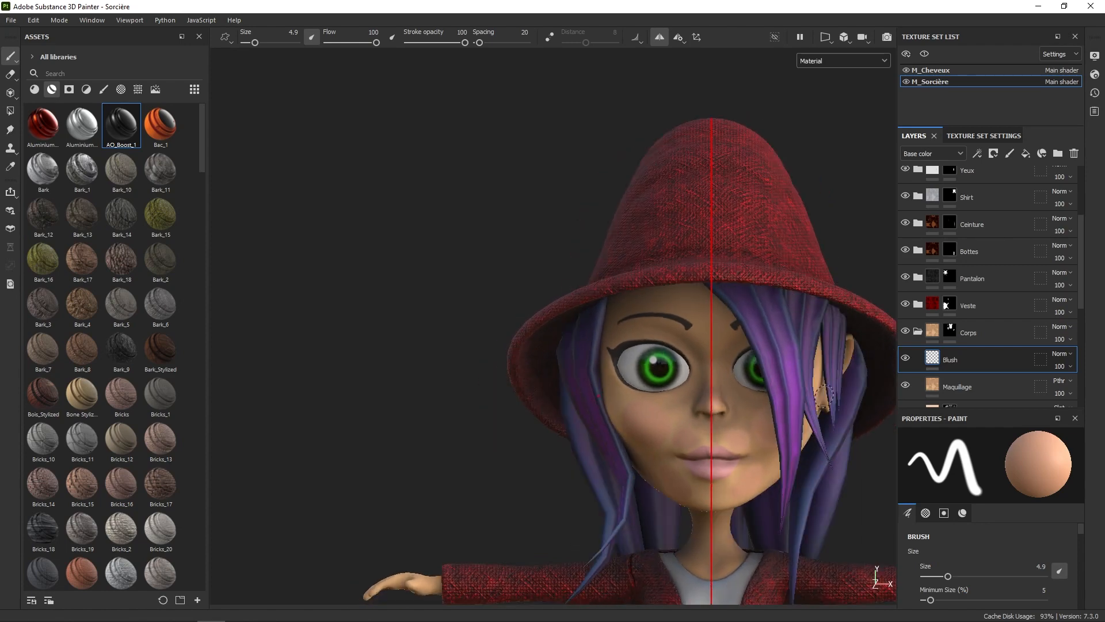
Add a Blur filter to the Blush layer and set its blur intensity to 1.28
right_click(948, 365)
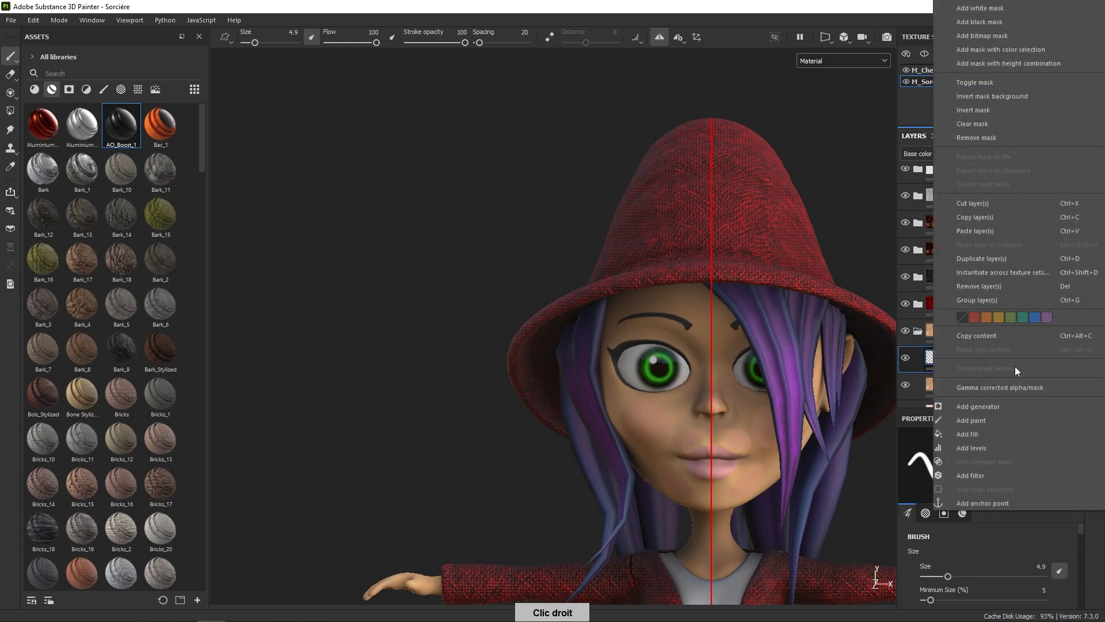
left_click(986, 476)
right_click(848, 419)
left_click(967, 460)
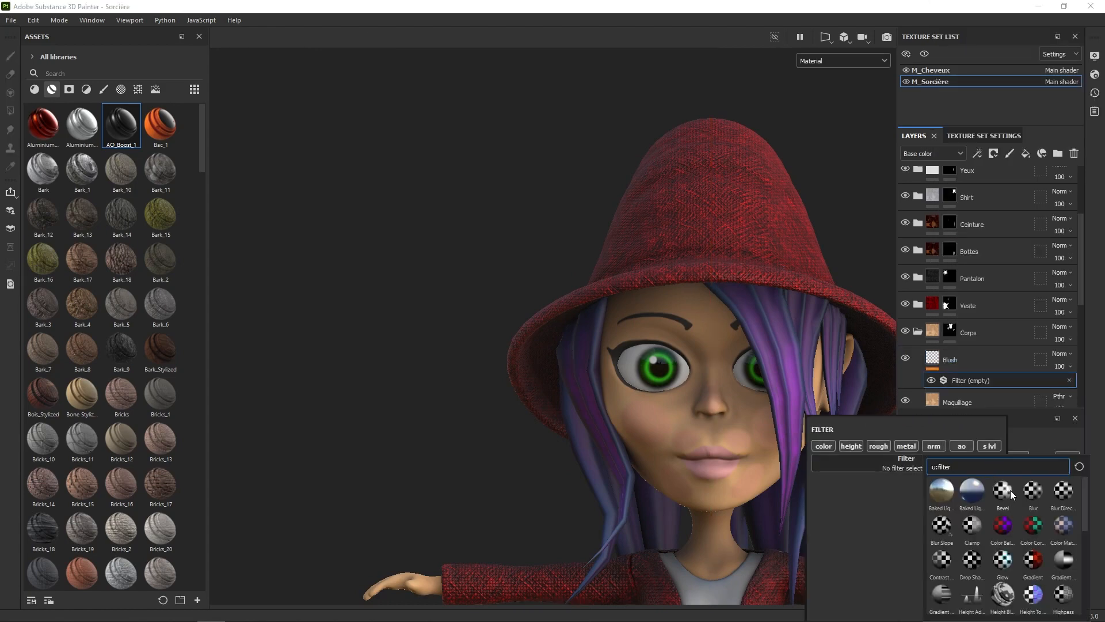
left_click(1033, 493)
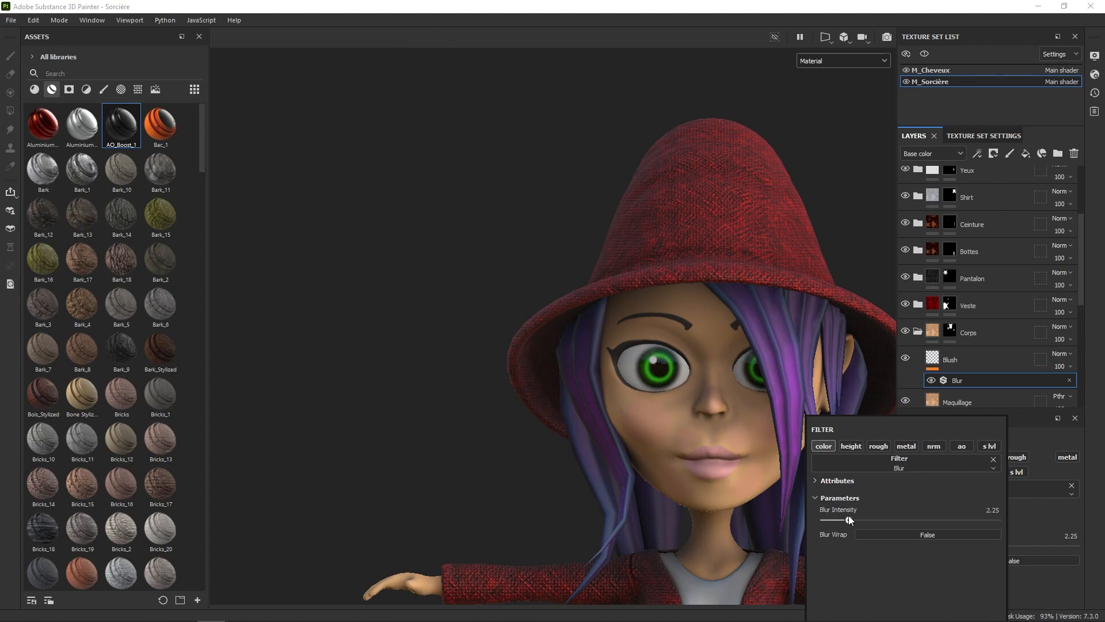
left_click_drag(847, 515, 837, 517)
Compare the face with the Blush layer hidden and shown, and examine the makeup from several angles and distances
left_click(905, 358)
left_click(906, 358)
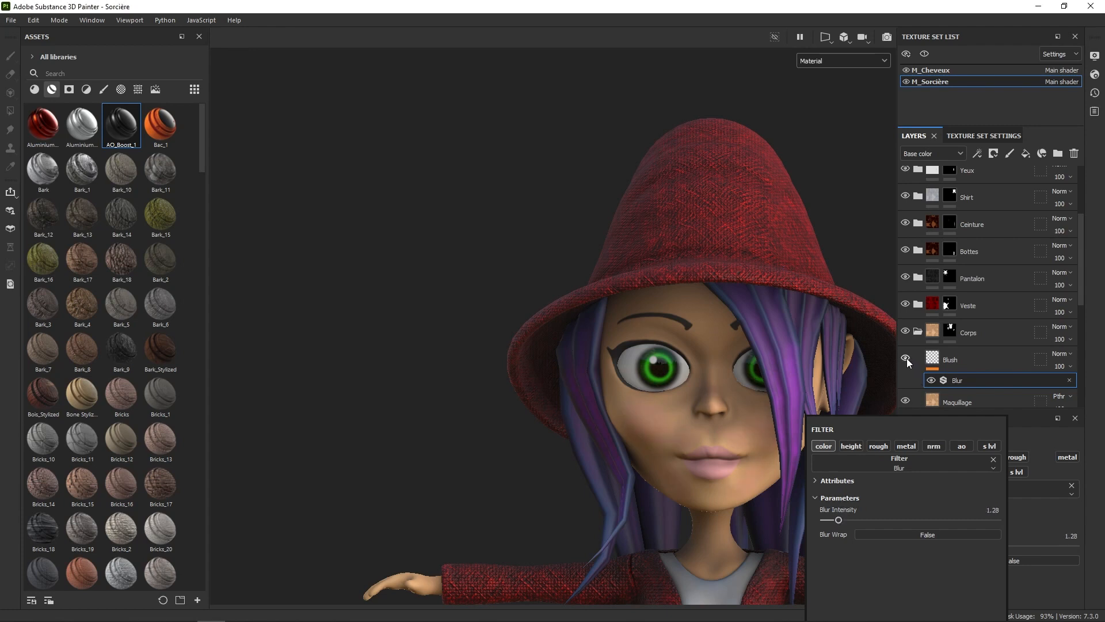
left_click(905, 359)
left_click(904, 361)
left_click_drag(764, 353, 826, 413, "alt")
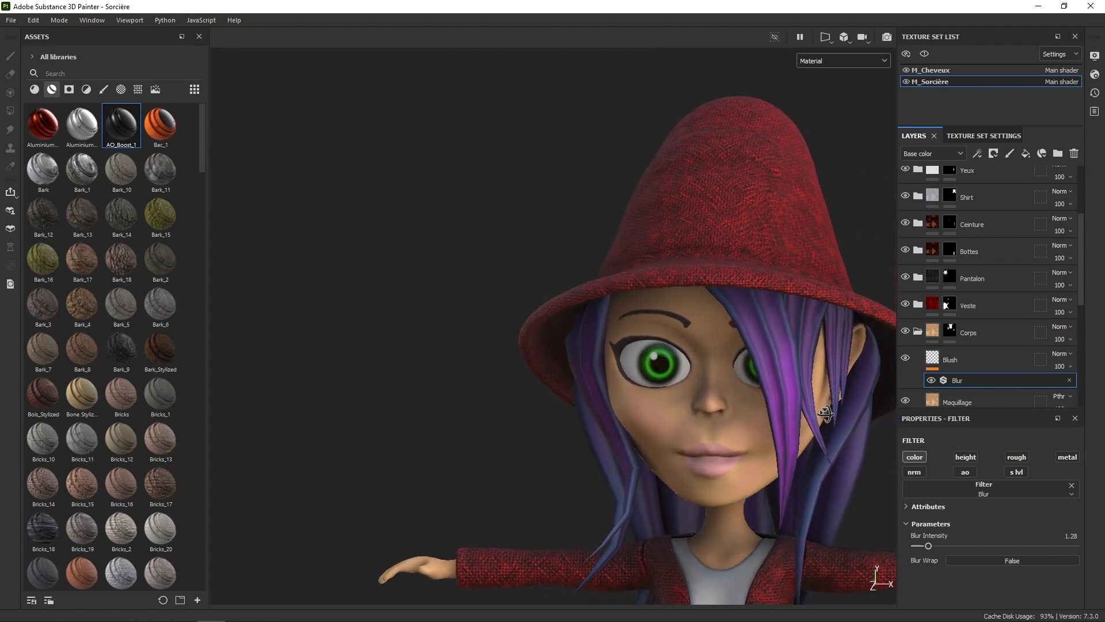
right_click_drag(827, 413, 772, 213, "alt")
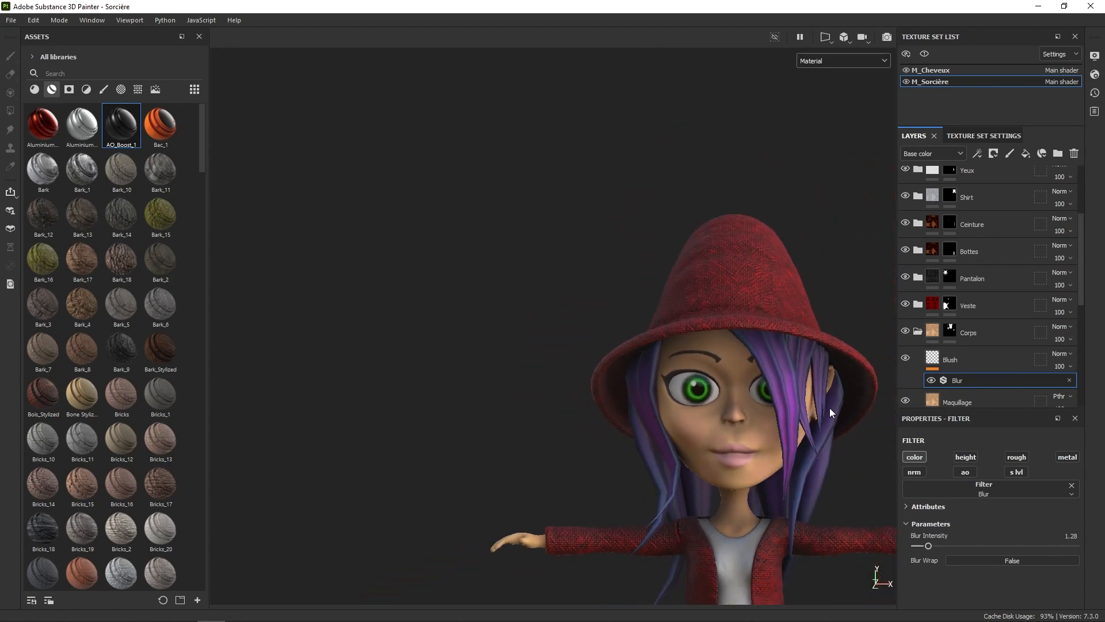
right_click_drag(830, 407, 833, 347, "alt")
middle_click_drag(834, 347, 738, 309, "alt")
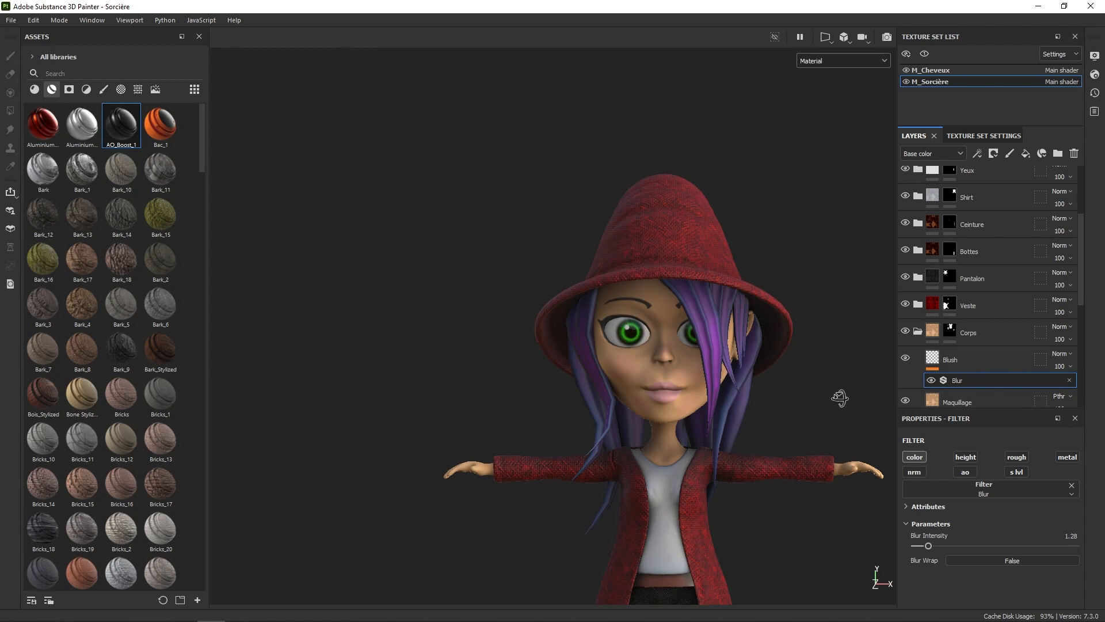
left_click_drag(838, 395, 804, 463, "alt")
right_click_drag(804, 464, 772, 458, "alt")
Collapse the Corps folder, expand the Veste folder and add a new paint layer above its Height layer
left_click(918, 330)
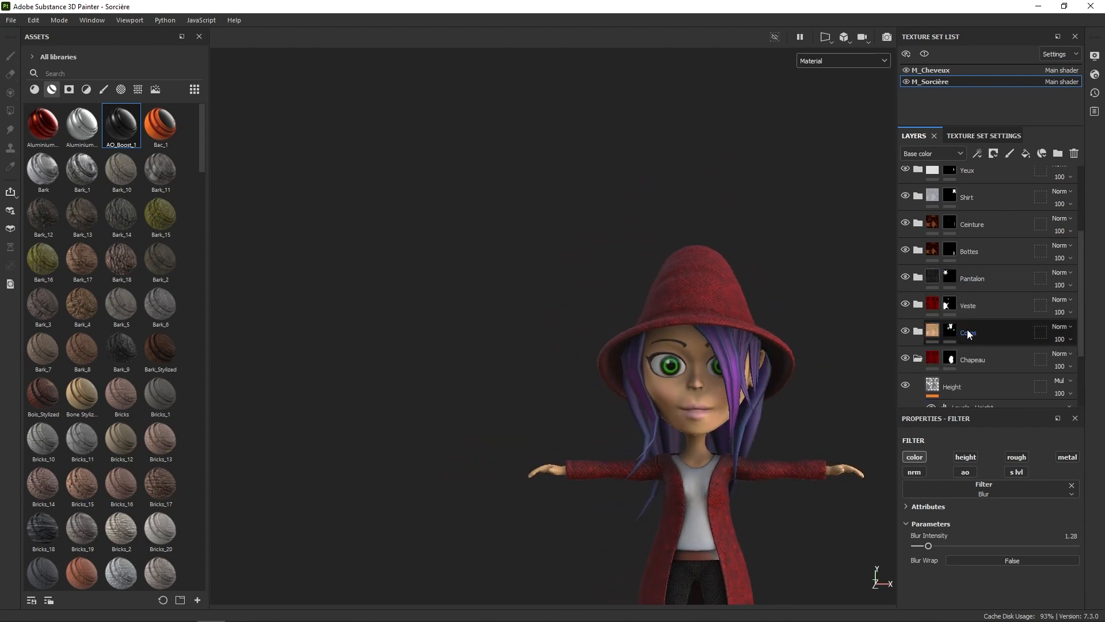
left_click(919, 303)
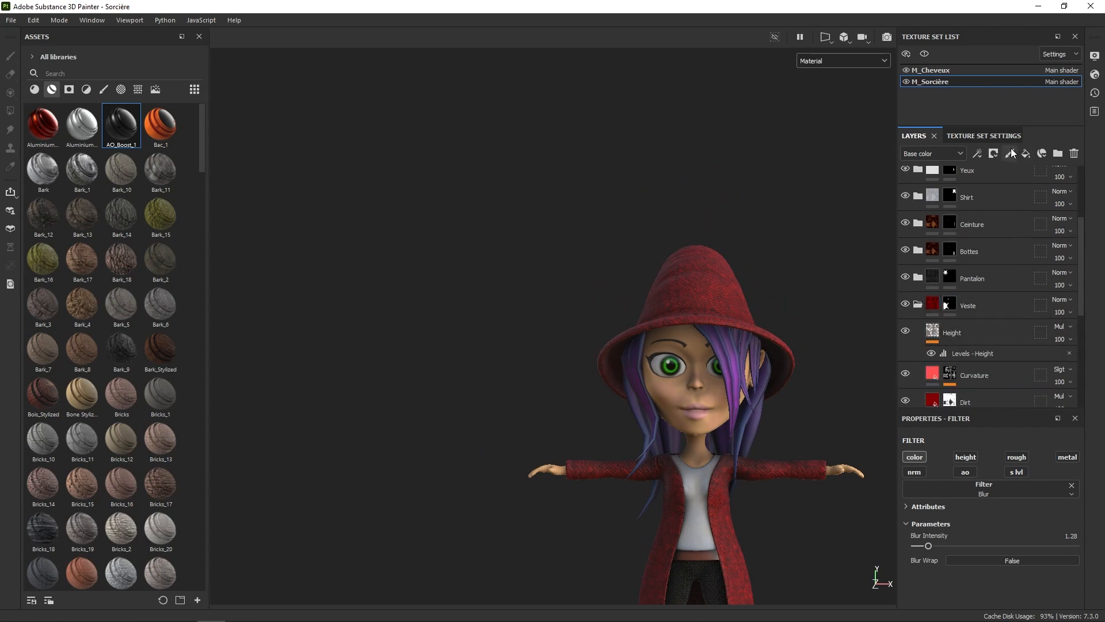
key("1")
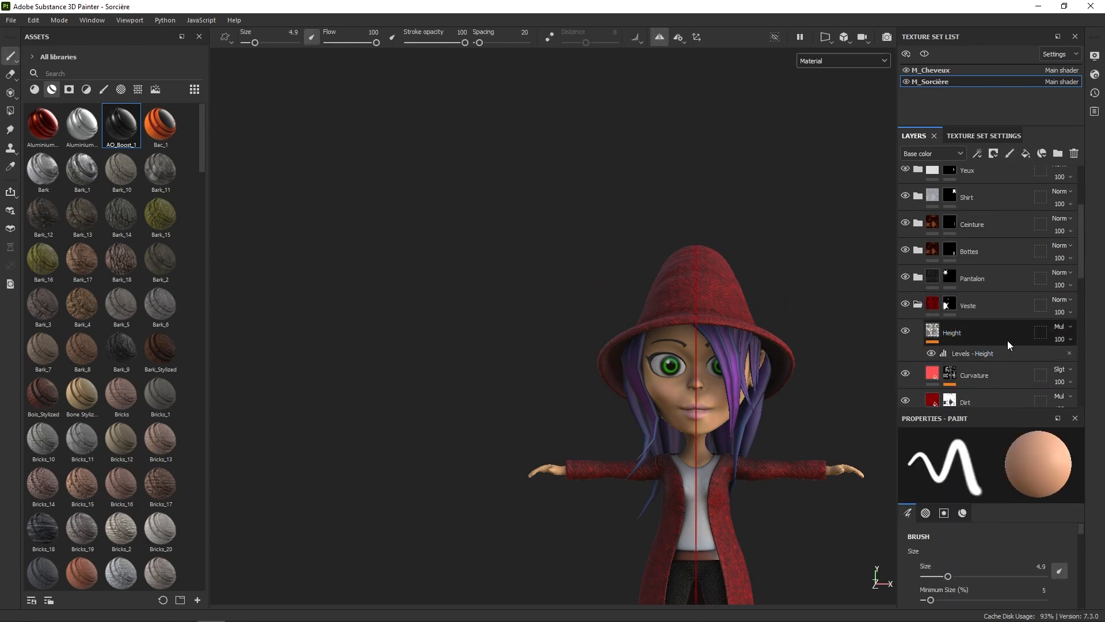
left_click_drag(1083, 263, 1082, 299)
left_click_drag(962, 367, 985, 189)
left_click(919, 368)
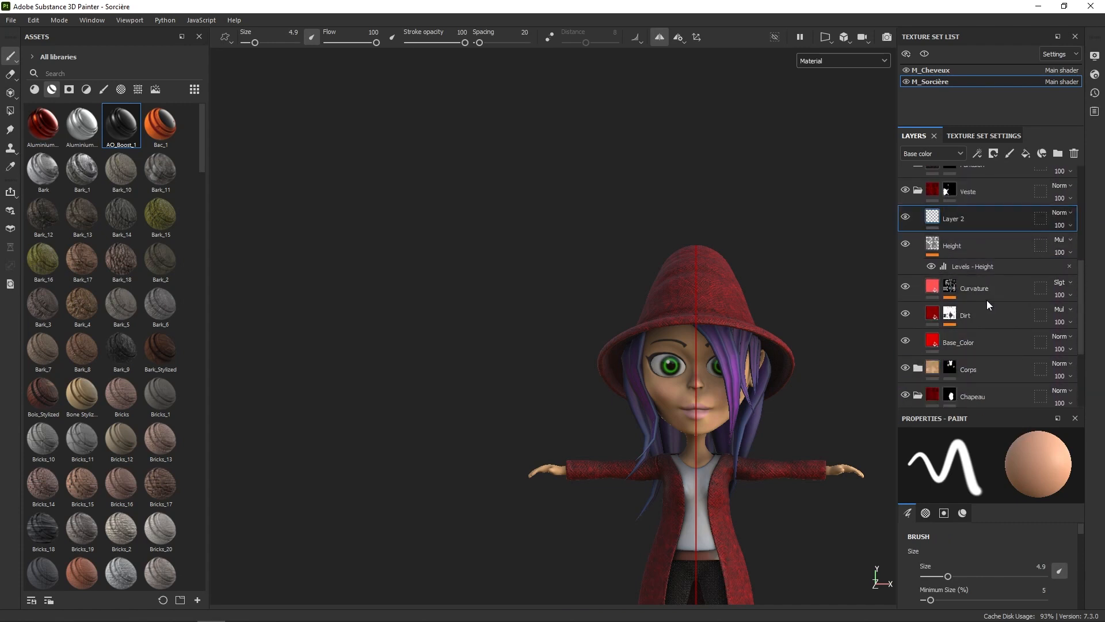
Set the Paint brush's base color to light grey C8C8C8
right_click(805, 311)
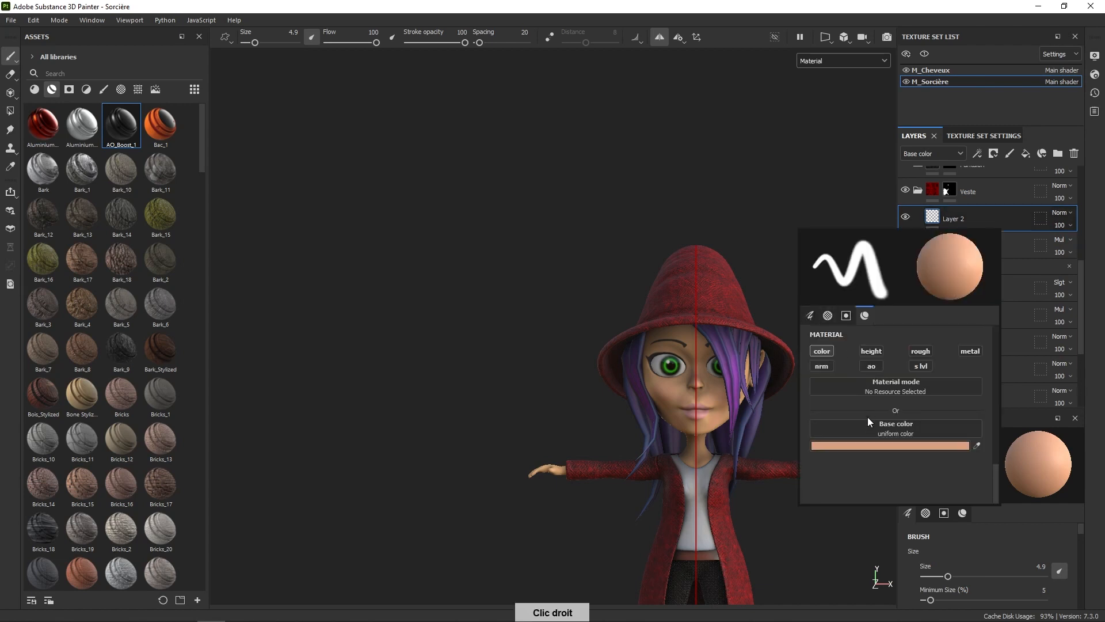
left_click(919, 445)
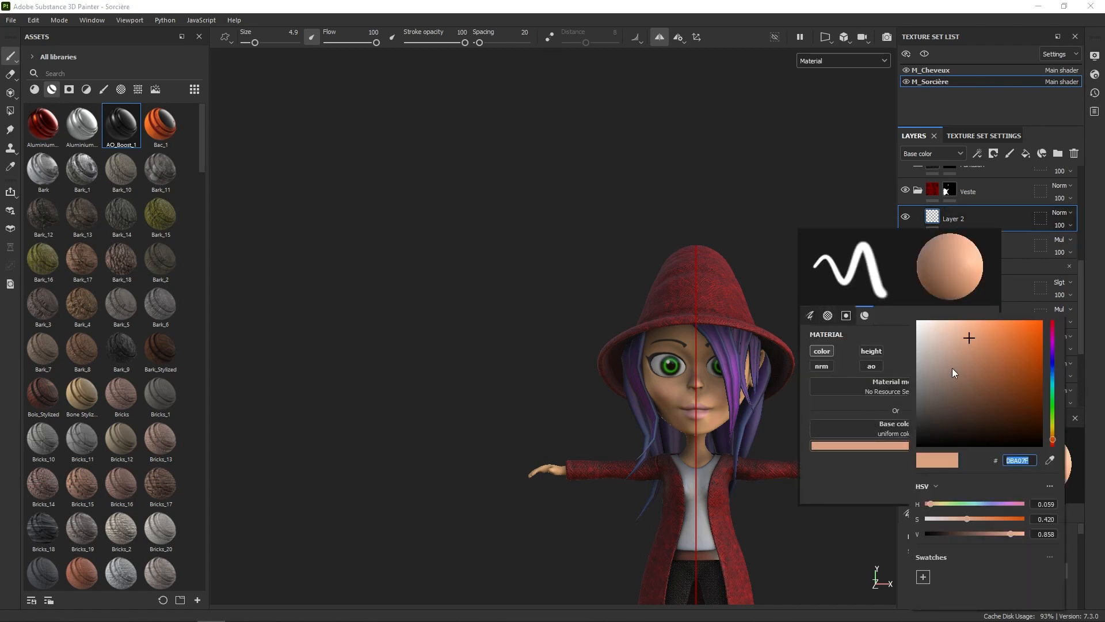
left_click_drag(951, 371, 918, 349)
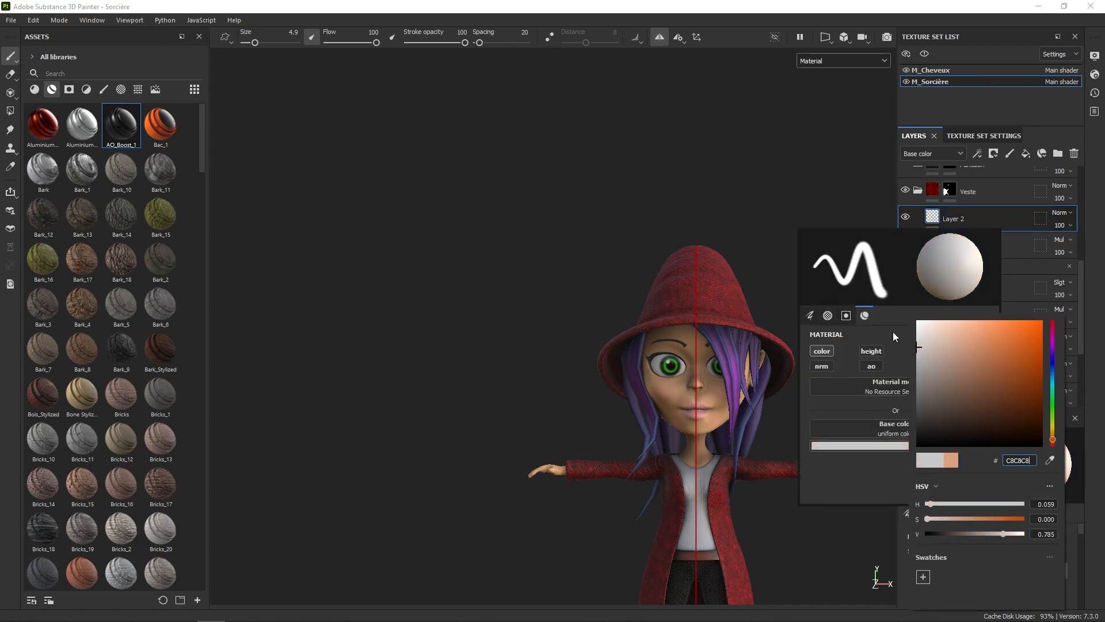
left_click(893, 331)
Enable the brush material's height, roughness and metallic channels, setting height to 0.4382 and metallic to 1
left_click(870, 351)
left_click(891, 498)
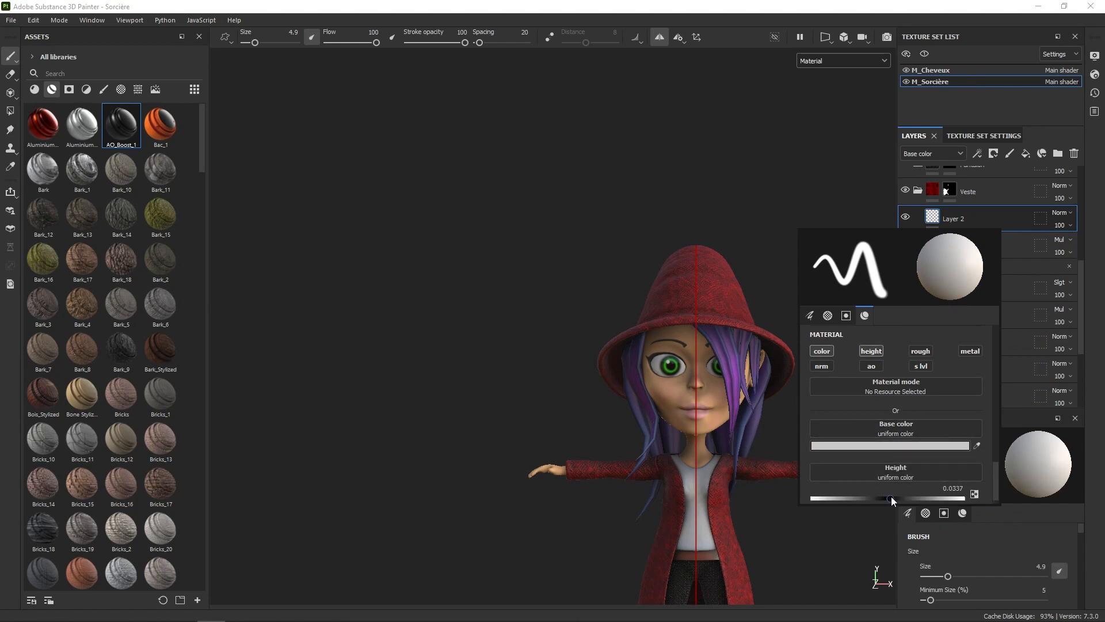
left_click_drag(891, 497, 921, 496)
left_click(920, 350)
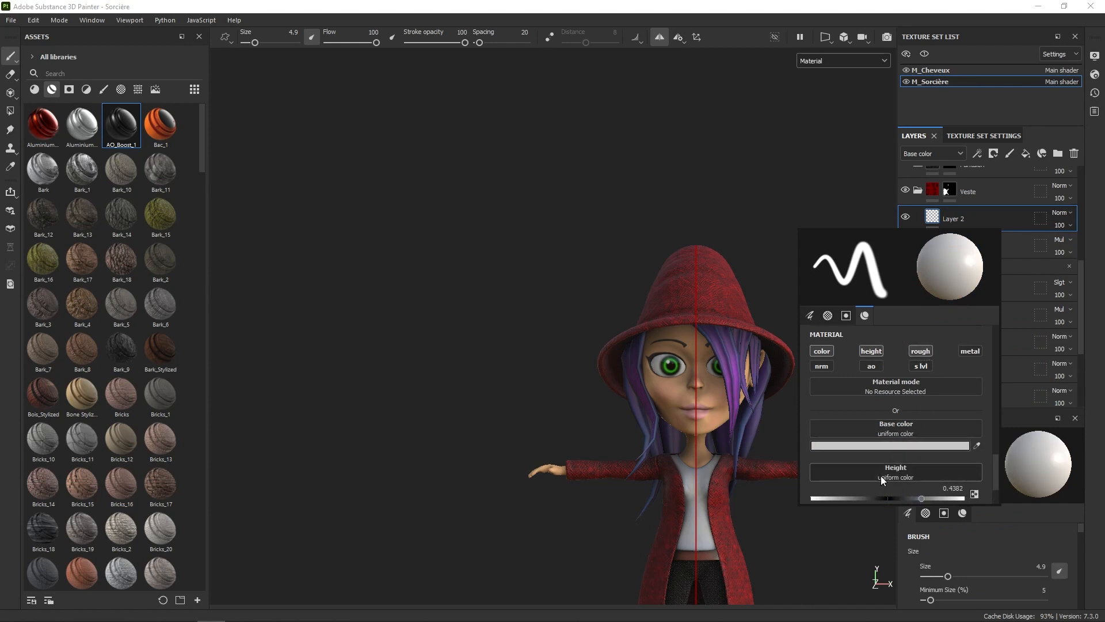
scroll(994, 472, "down", 2)
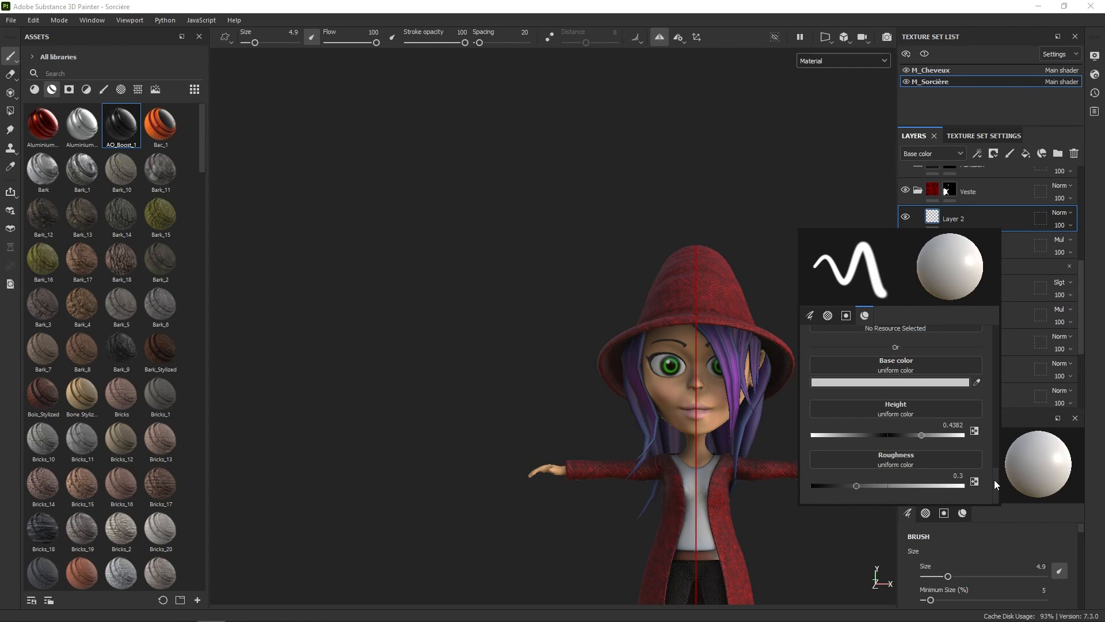
scroll(996, 446, "up", 3)
scroll(996, 447, "up", 1)
scroll(996, 446, "down", 4)
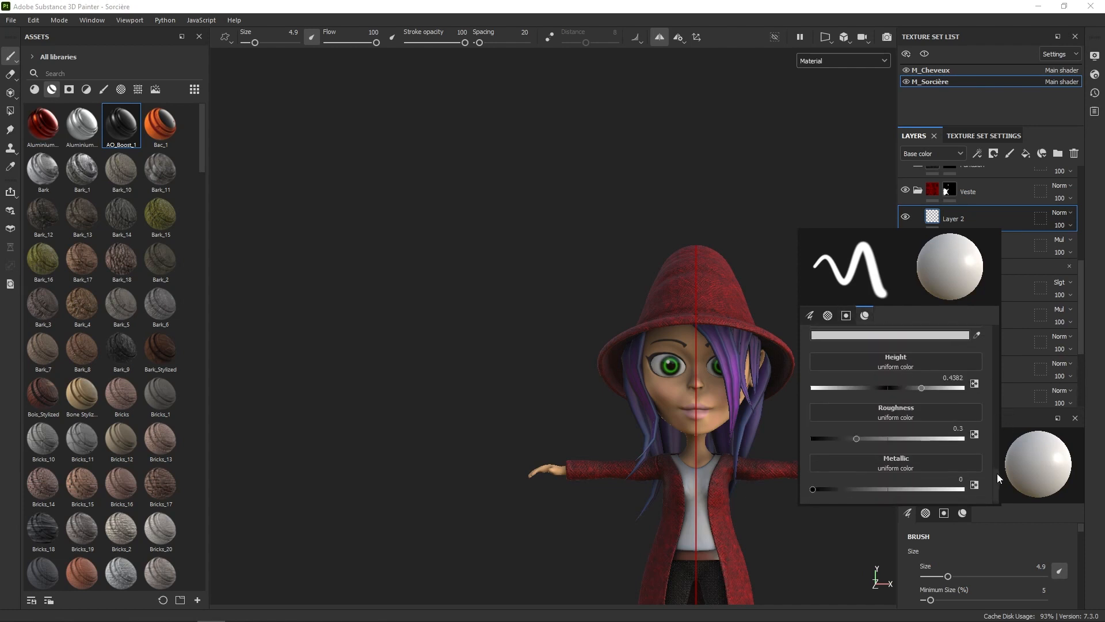
left_click_drag(821, 483, 987, 468)
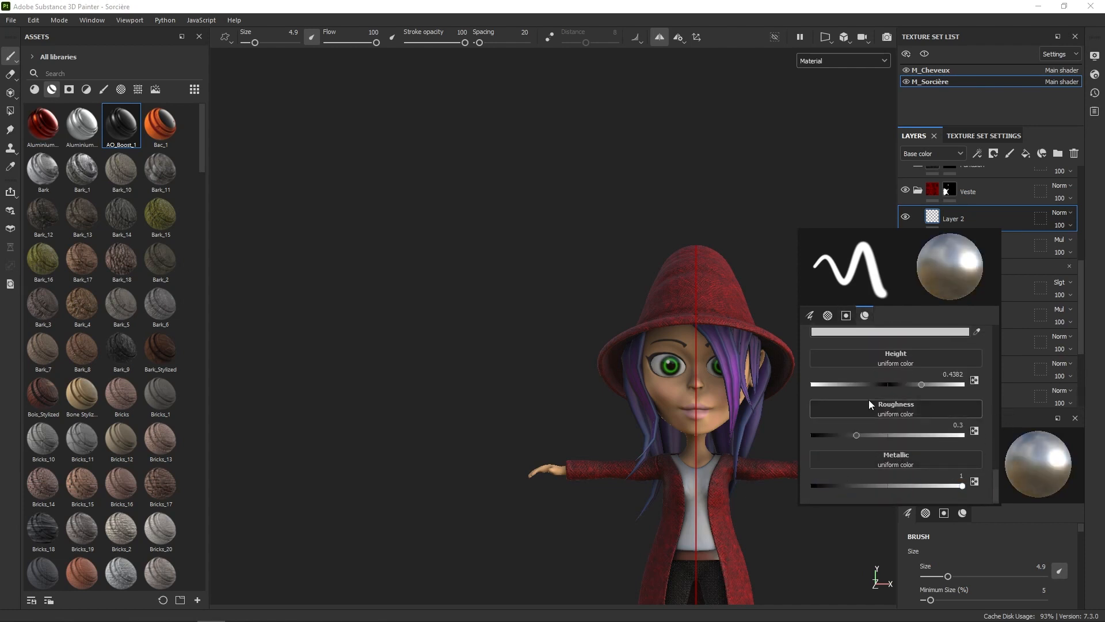
Set the brush size to 2.42 and paint the metallic trim up the coat's front edges from near the hem to knee height
mouse_move(741, 458)
right_mouse_down("alt")
mouse_move(718, 526)
mouse_move(724, 506)
right_mouse_up("alt")
middle_click_drag(724, 502, 717, 328, "alt")
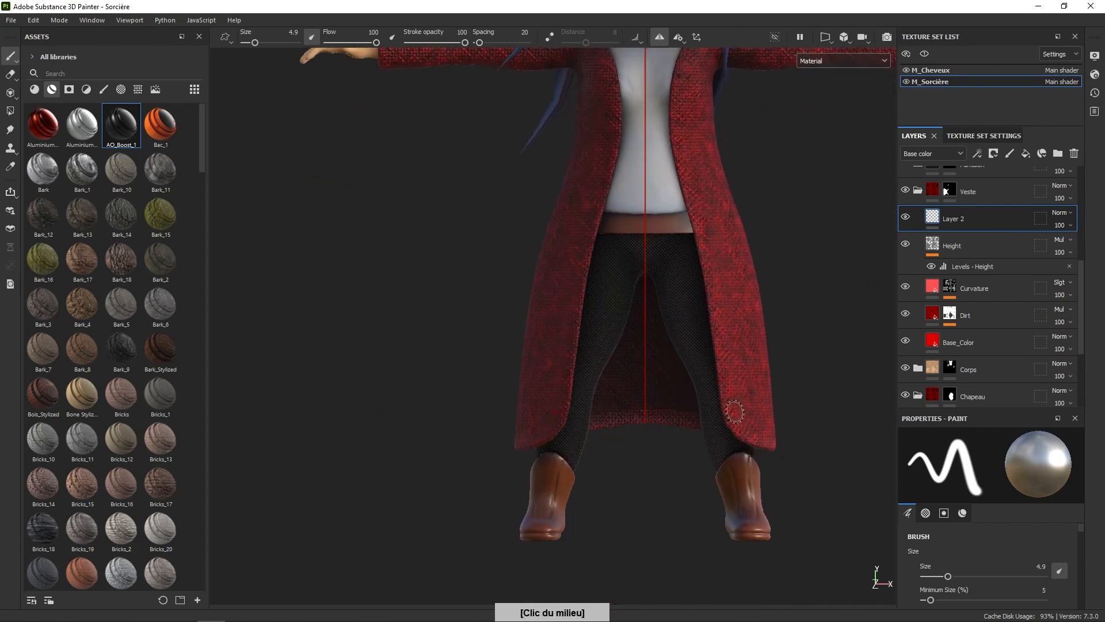
right_click_drag(734, 411, 730, 422, "ctrl")
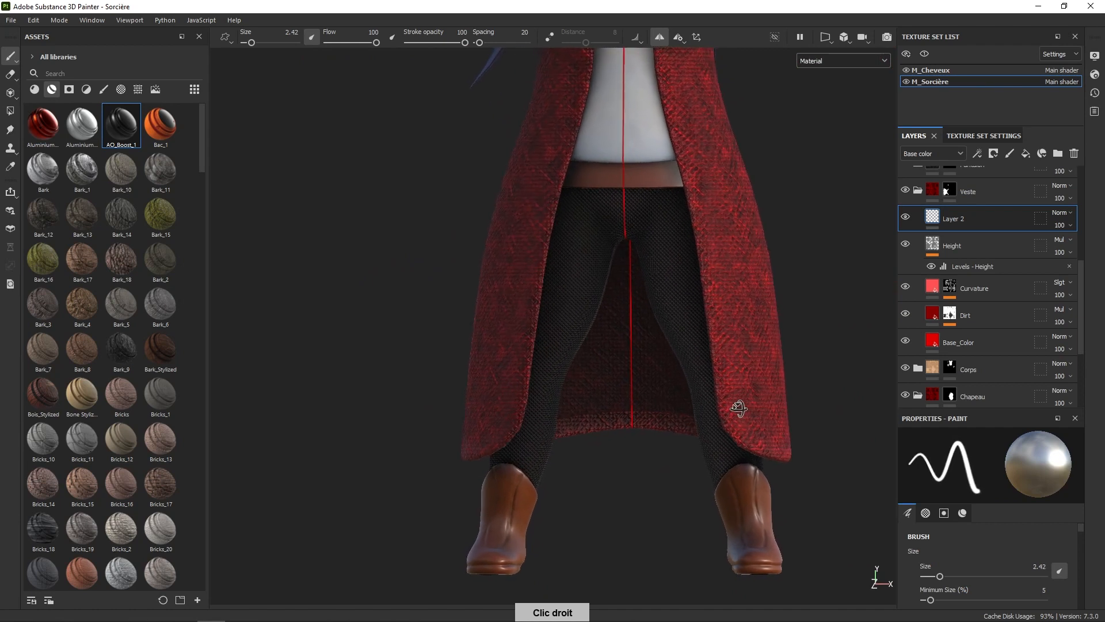
mouse_move(738, 409)
left_mouse_down("alt")
mouse_move(713, 403)
mouse_move(727, 436)
left_mouse_up("alt")
left_click(714, 390)
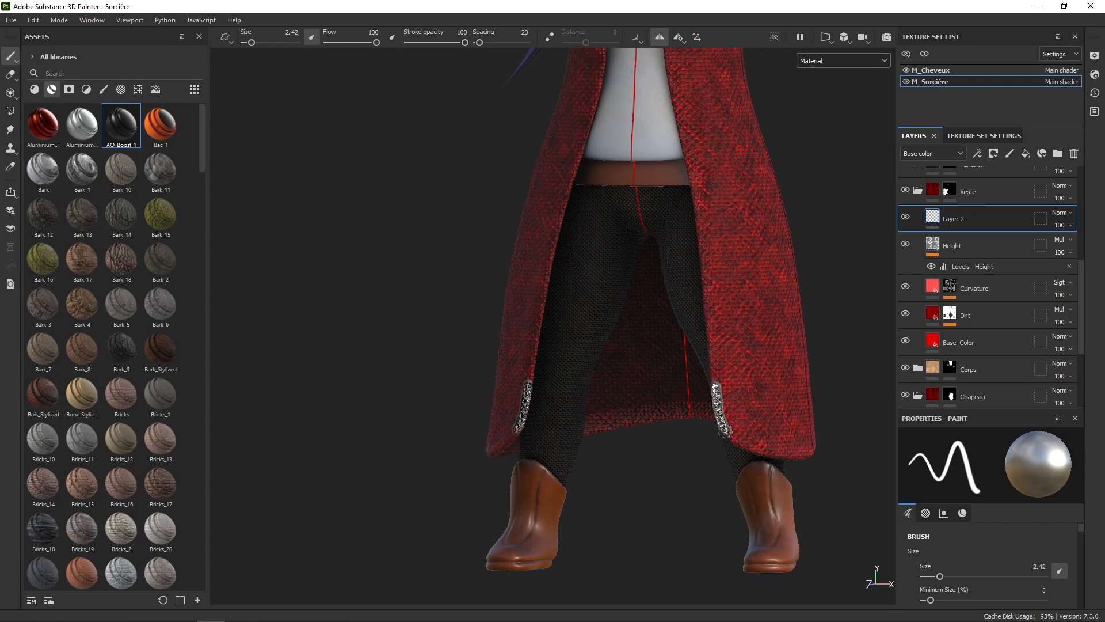
middle_click_drag(728, 364, 709, 467)
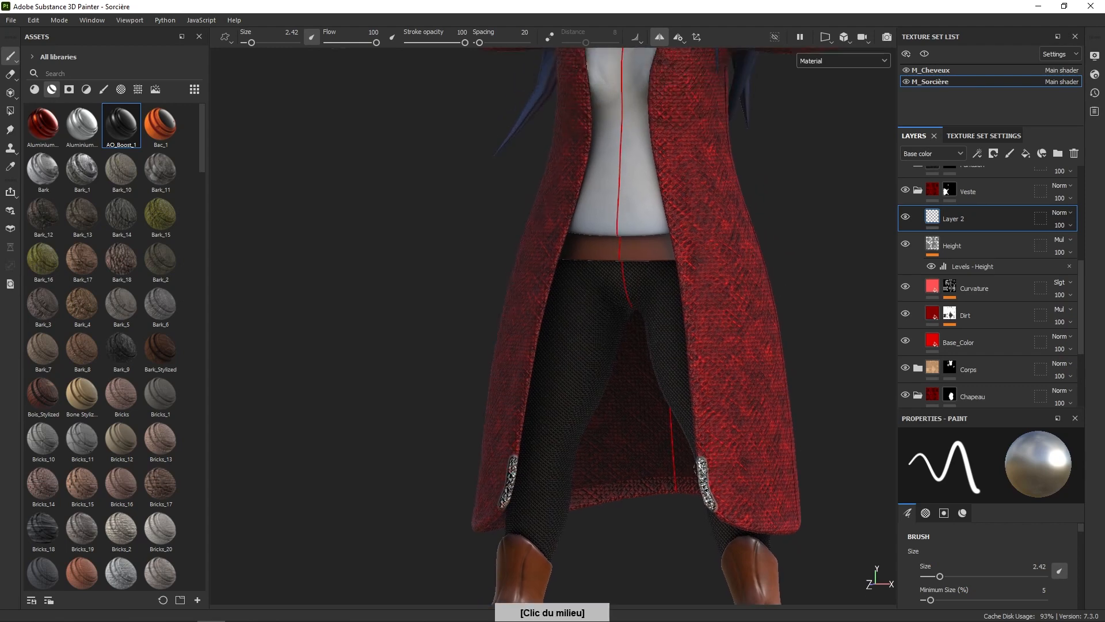
left_click_drag(702, 457, 695, 403)
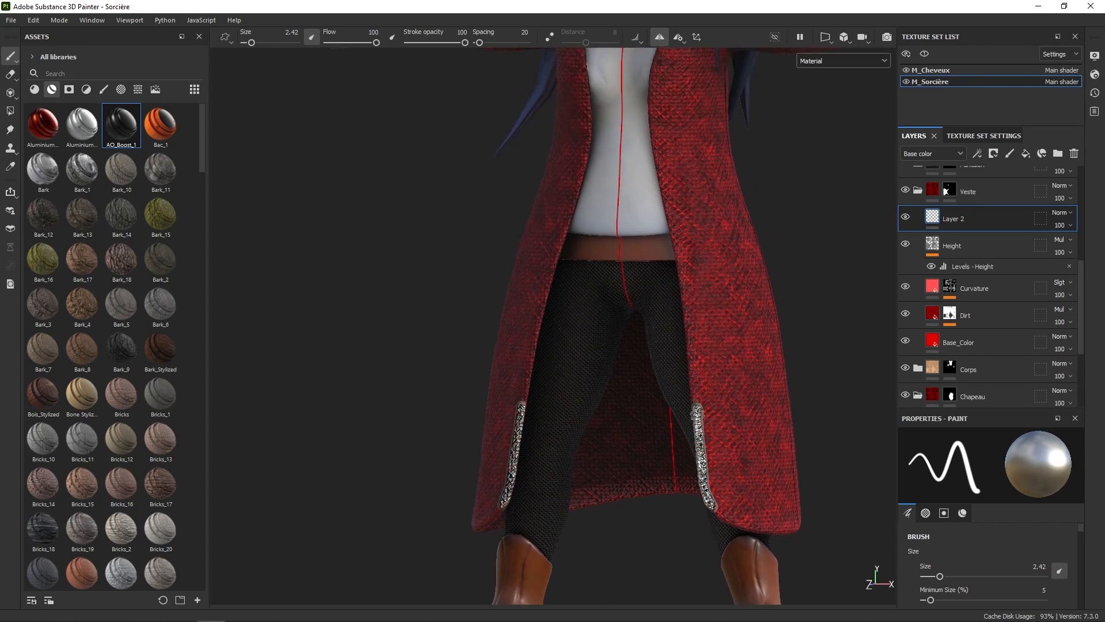
Extend the metallic trim up the coat's front edges from the knees to the waist
middle_click_drag(694, 360, 689, 458)
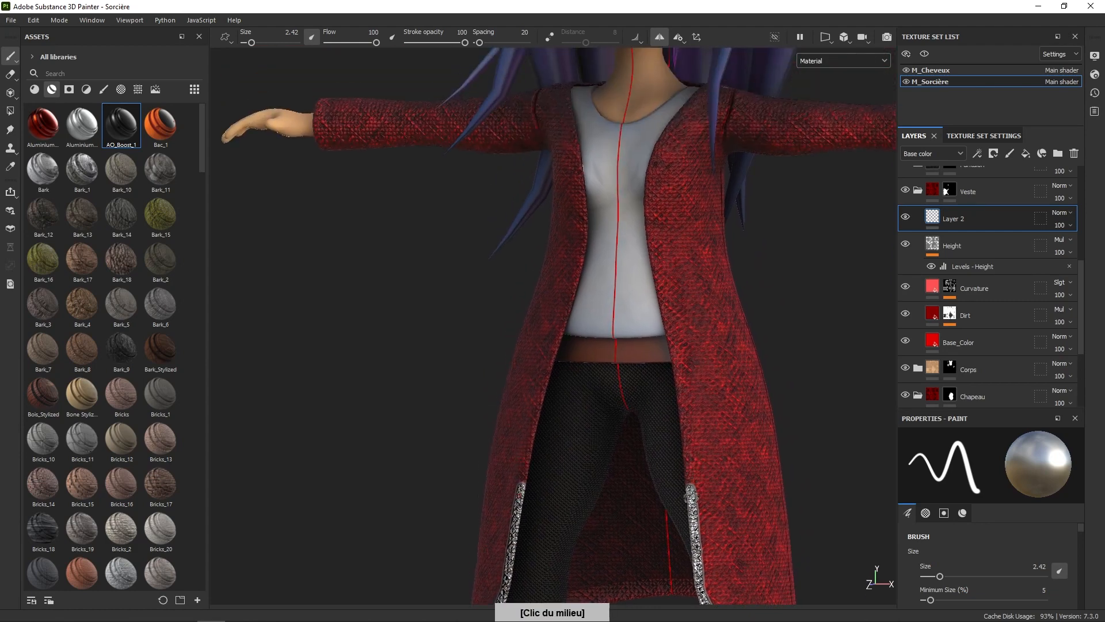
left_click_drag(690, 477, 681, 397)
middle_click_drag(680, 397, 682, 471)
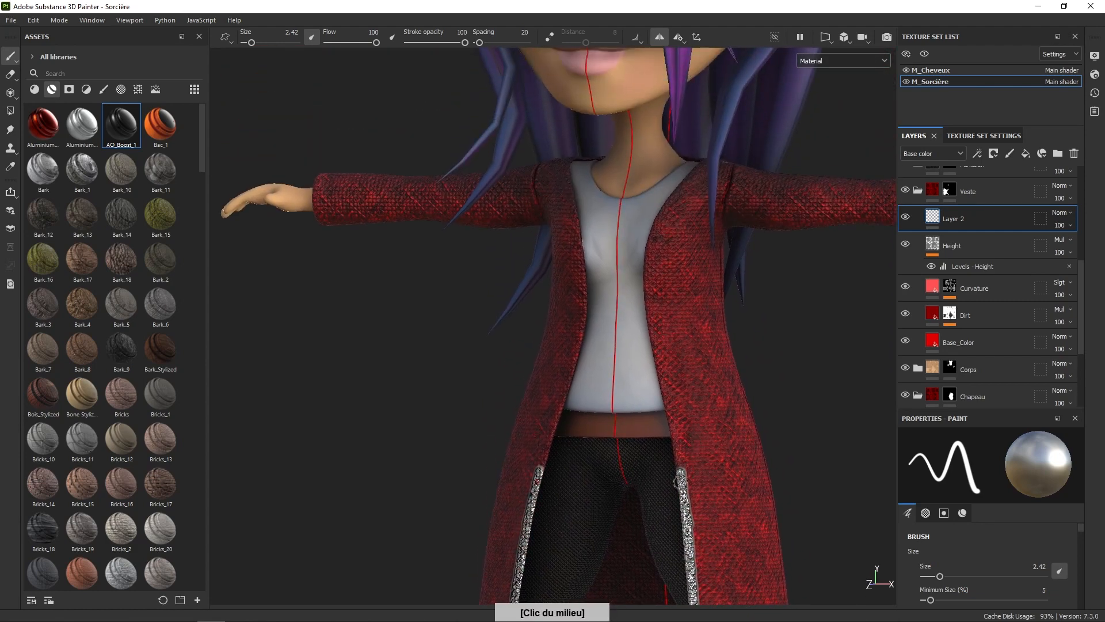
left_click_drag(680, 479, 667, 392)
middle_click_drag(667, 393, 659, 416)
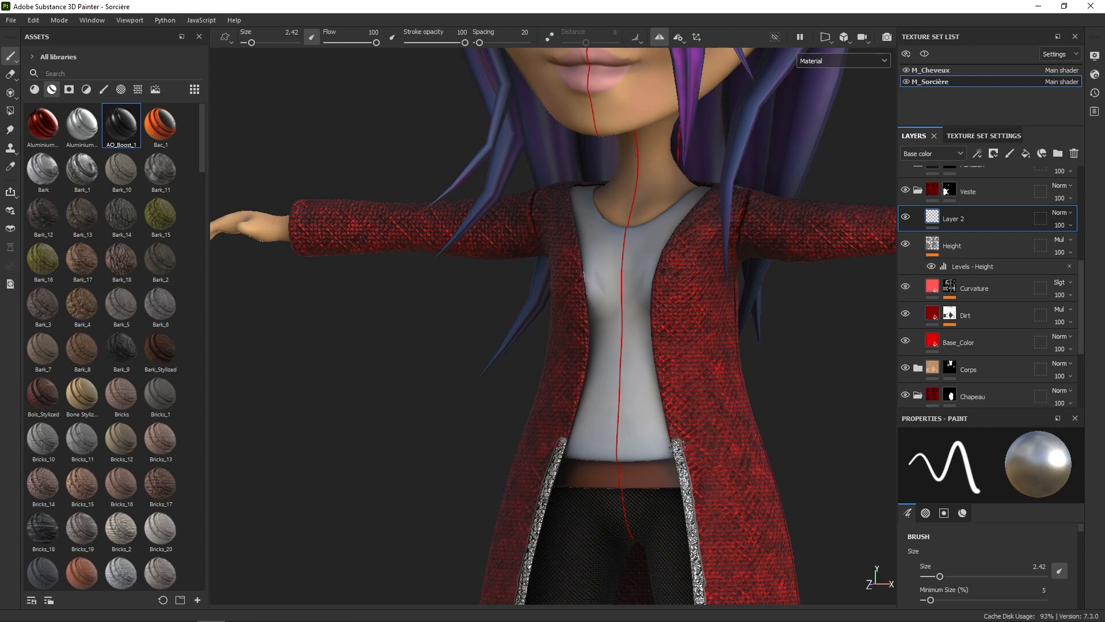
Paint the metallic trim from the waist up to the shoulders along the coat's front edges, redoing the first stroke above the belt
left_click_drag(680, 446, 664, 390)
key("ctrl+z")
middle_click_drag(684, 410, 677, 470)
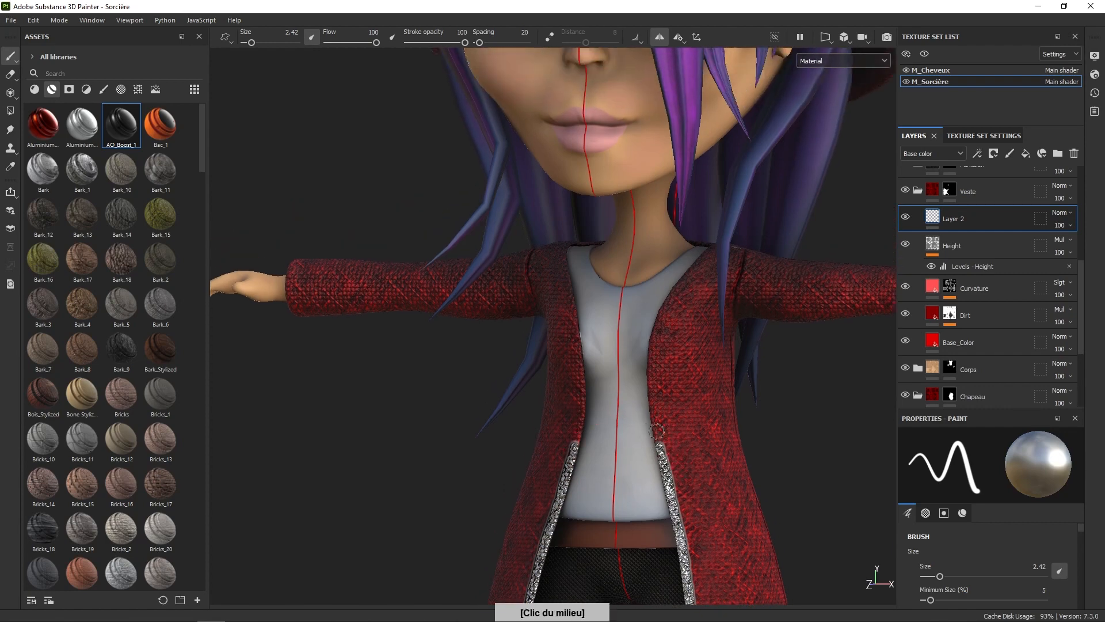
left_click_drag(662, 452, 651, 368)
middle_click_drag(674, 346, 663, 403)
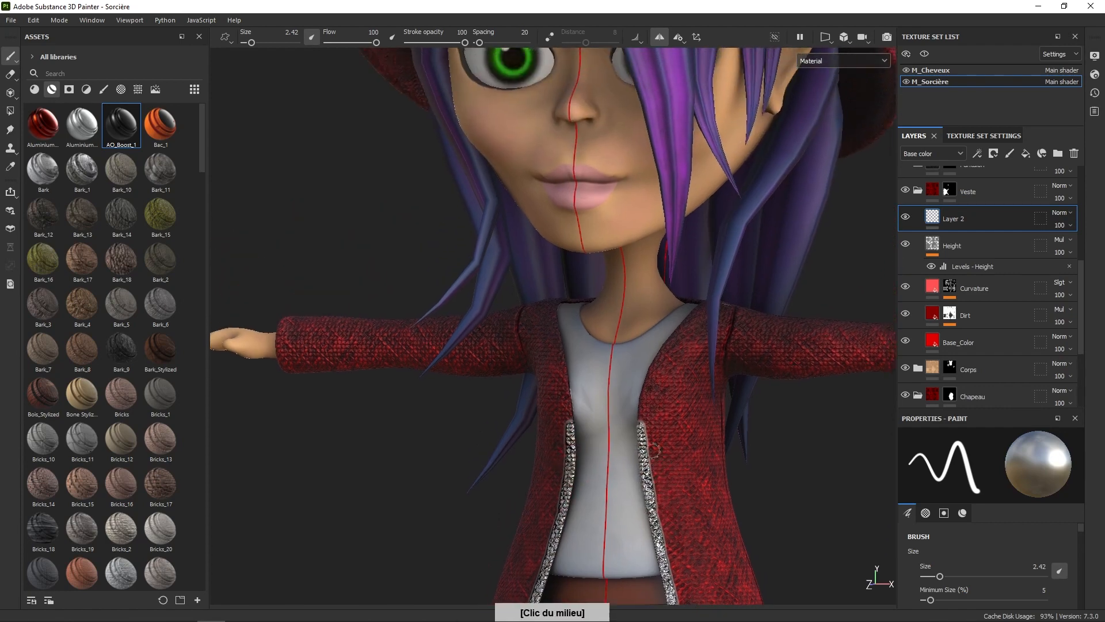
mouse_move(641, 429)
left_mouse_down()
mouse_move(647, 382)
mouse_move(675, 328)
mouse_move(703, 358)
left_mouse_up()
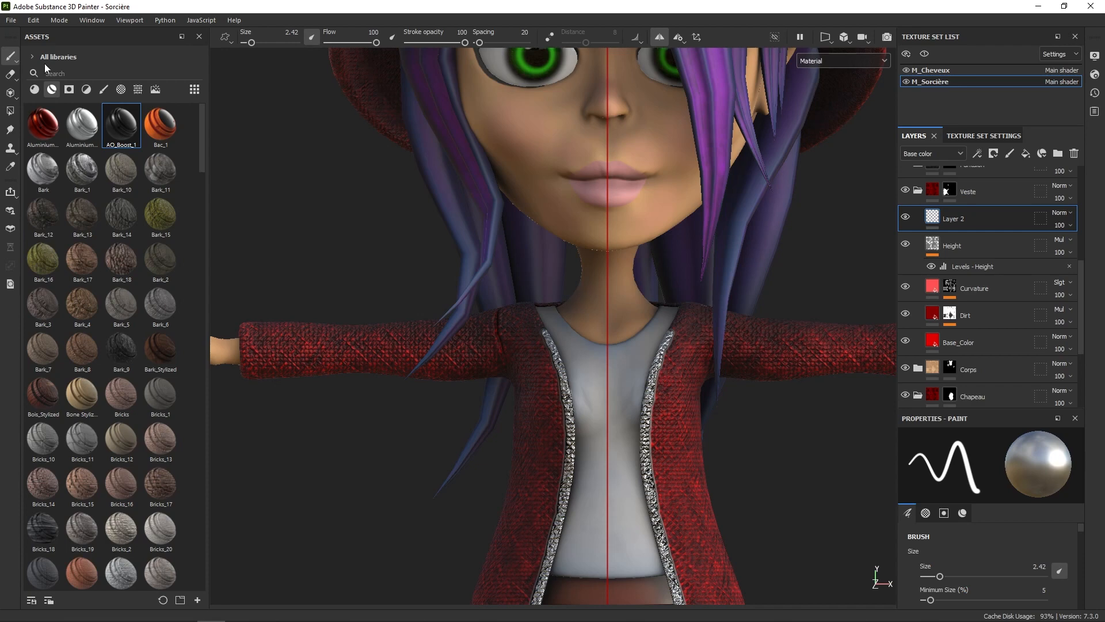
Thin the metallic trim along the coat's upper front edges using the Eraser at size 0.95
left_click(10, 74)
right_click(687, 324)
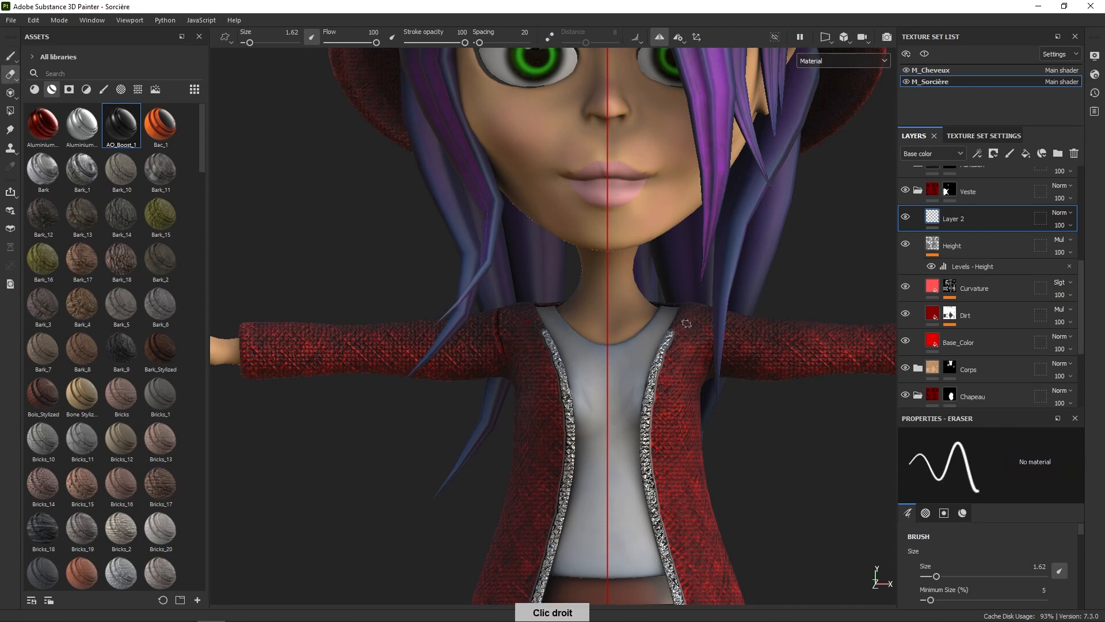
mouse_move(686, 328)
right_mouse_down("ctrl")
mouse_move(684, 345)
mouse_move(677, 330)
right_mouse_up("ctrl")
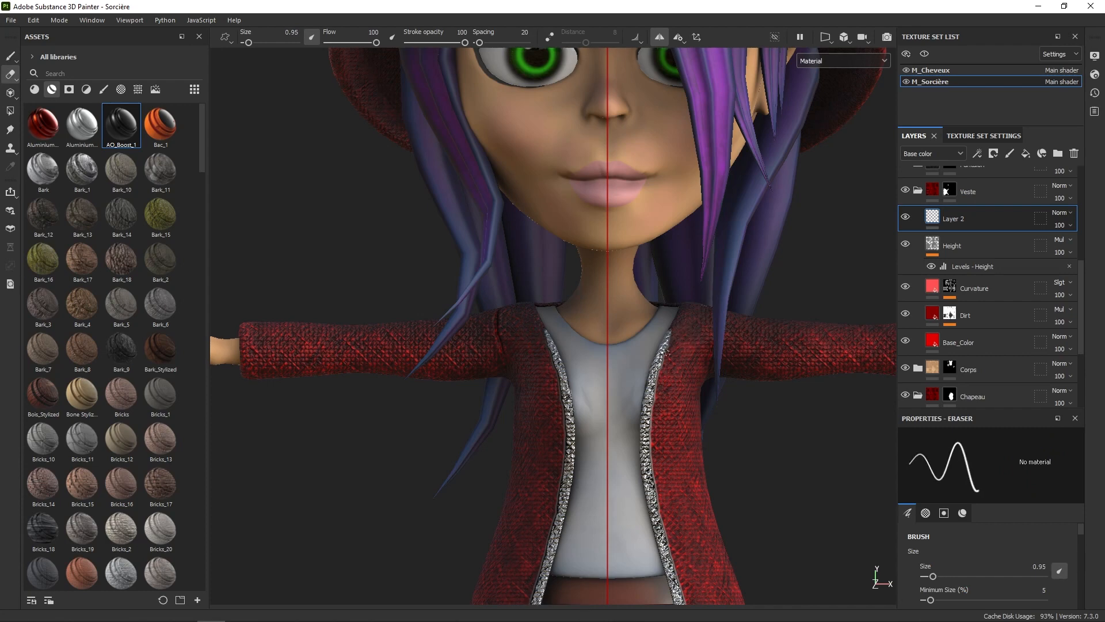
left_click_drag(661, 375, 669, 347)
mouse_move(653, 421)
left_mouse_down()
mouse_move(656, 385)
mouse_move(651, 424)
mouse_move(652, 415)
left_mouse_up()
left_click_drag(648, 467, 650, 434)
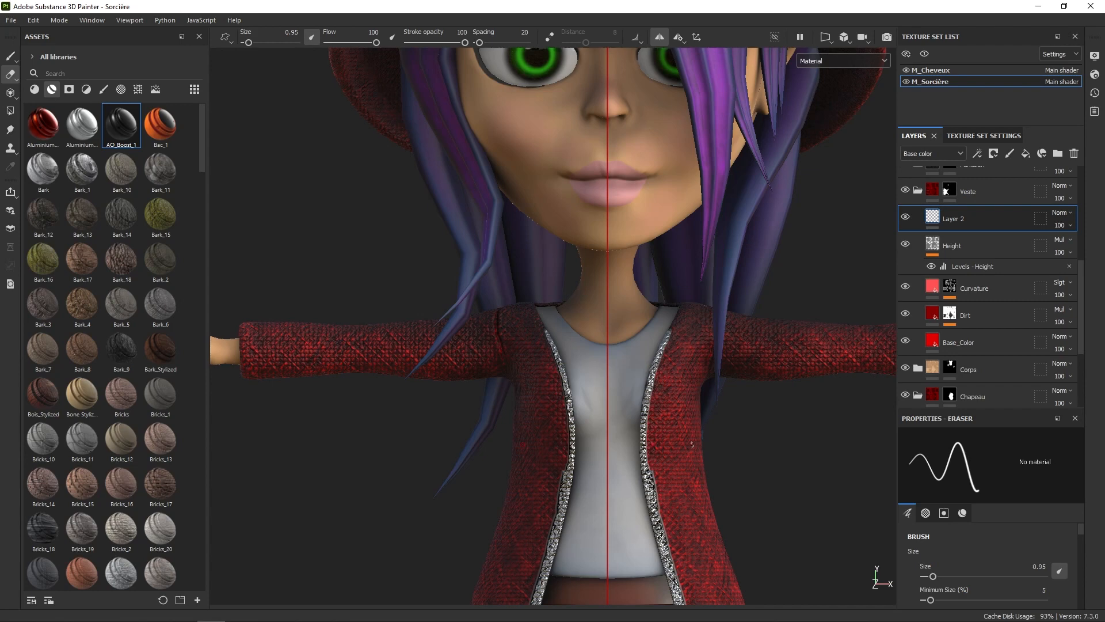
Erase the outer side of the metallic trim from the chest down to the belt to narrow it
middle_click_drag(676, 463, 640, 333)
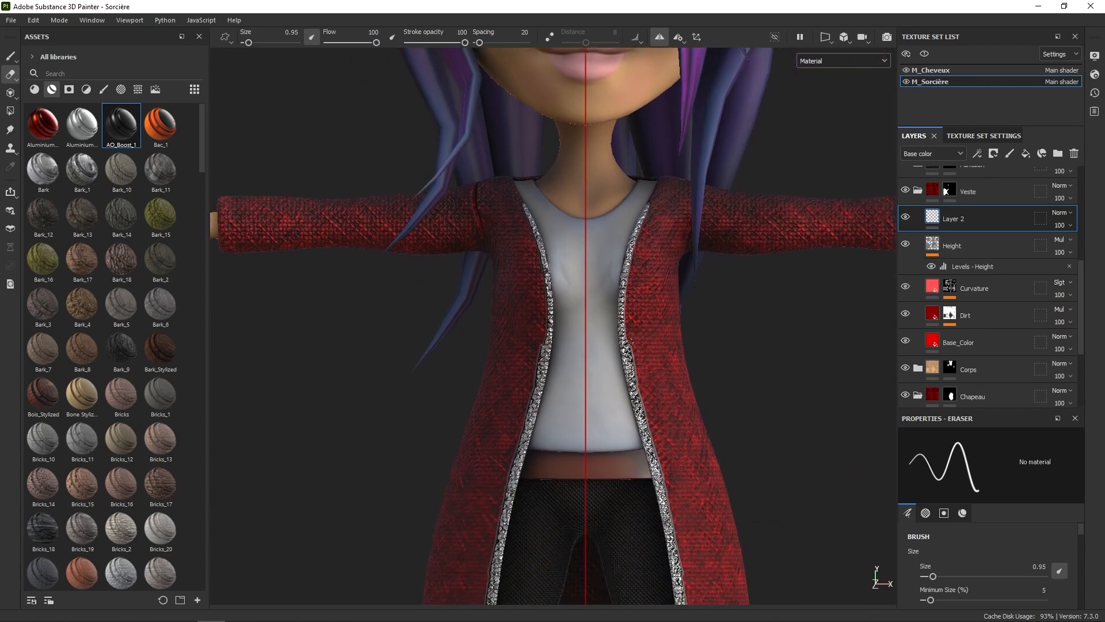
left_click_drag(628, 337, 655, 463)
left_click_drag(644, 416, 665, 489)
middle_click_drag(666, 489, 663, 355)
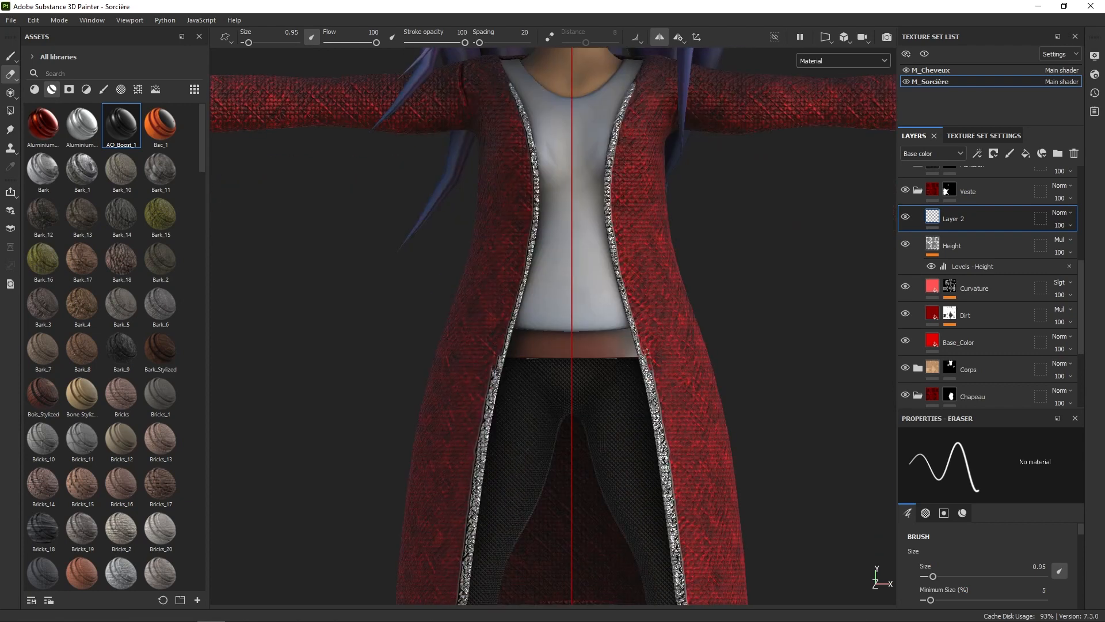
Narrow the rest of the metallic trim with the Eraser from the belt down to its lower end near the hem
left_click_drag(646, 355, 651, 360)
right_click(652, 362)
left_click_drag(654, 384, 666, 458)
middle_click_drag(667, 462, 665, 380)
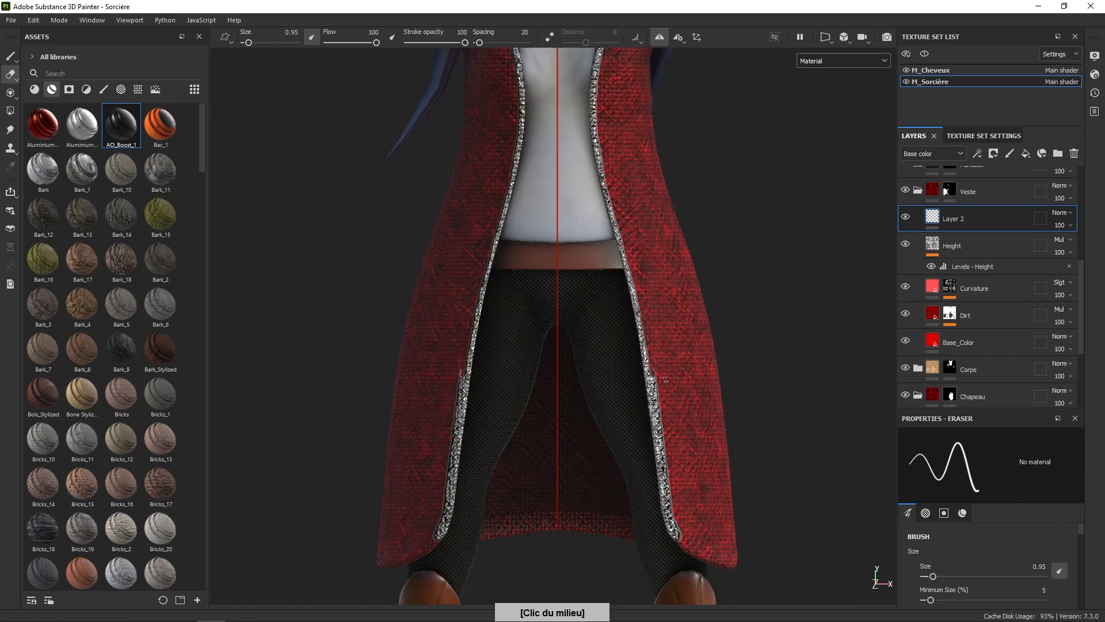
left_click_drag(657, 385, 678, 535)
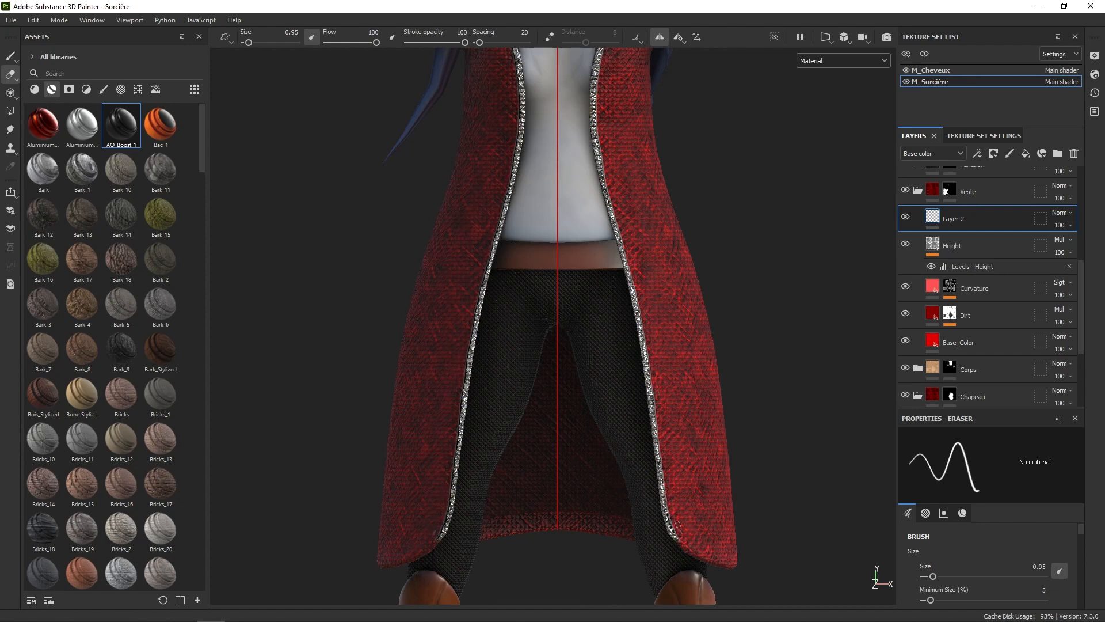
Add a new paint layer above the metallic trim's layer and name it Bordure
right_click_drag(683, 387, 676, 298, "alt")
middle_click_drag(697, 317, 705, 420, "alt")
right_click_drag(705, 421, 712, 383, "alt")
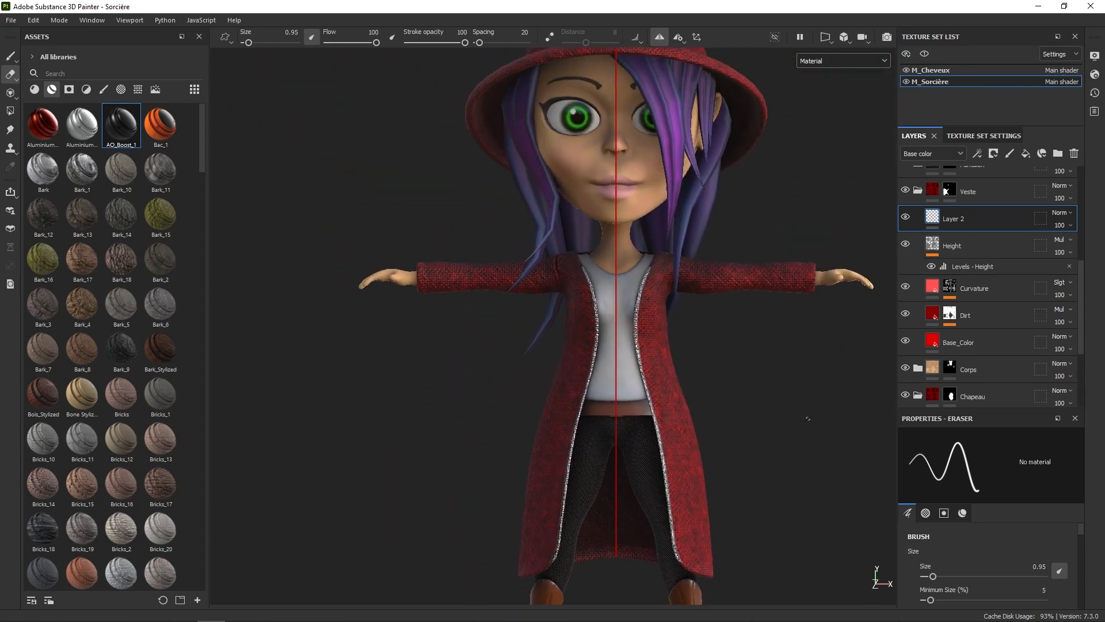
left_click(1009, 154)
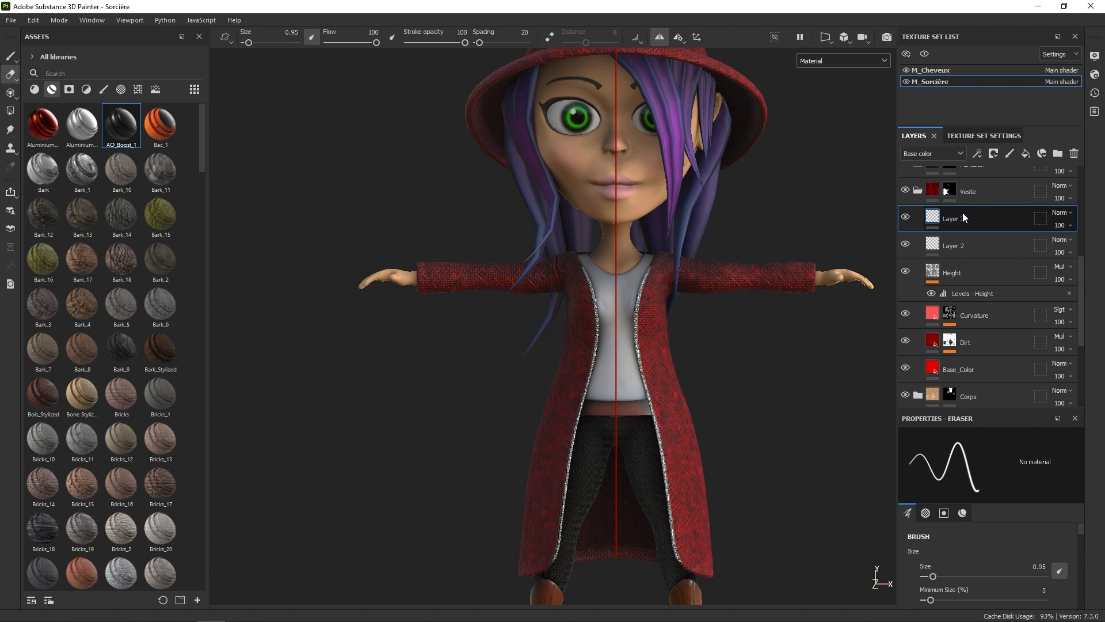
double_click(956, 219)
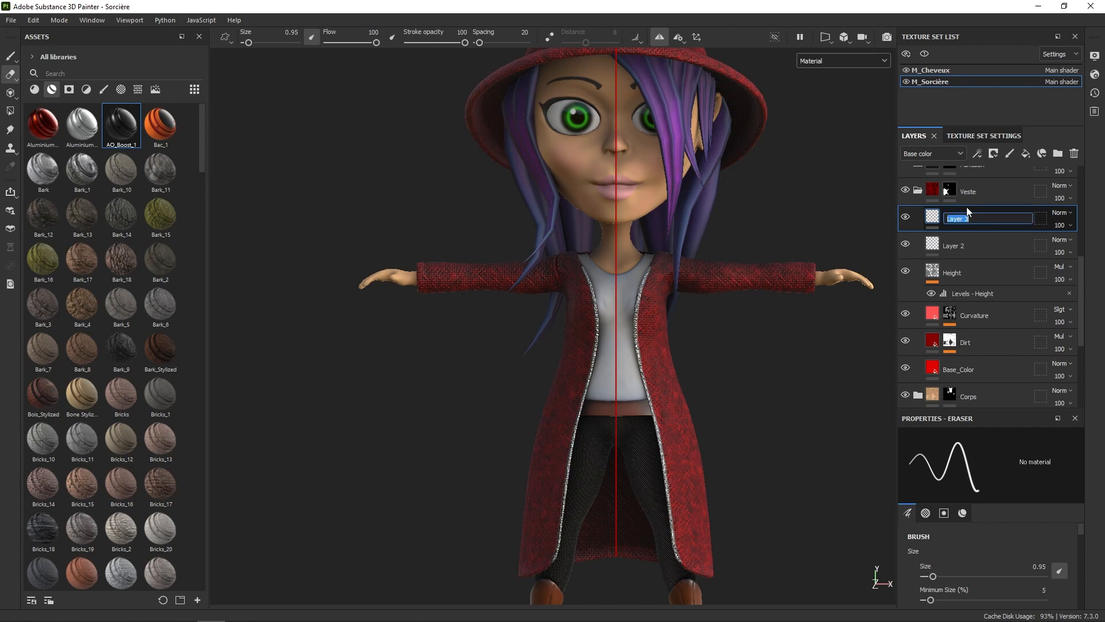
type("Bordure")
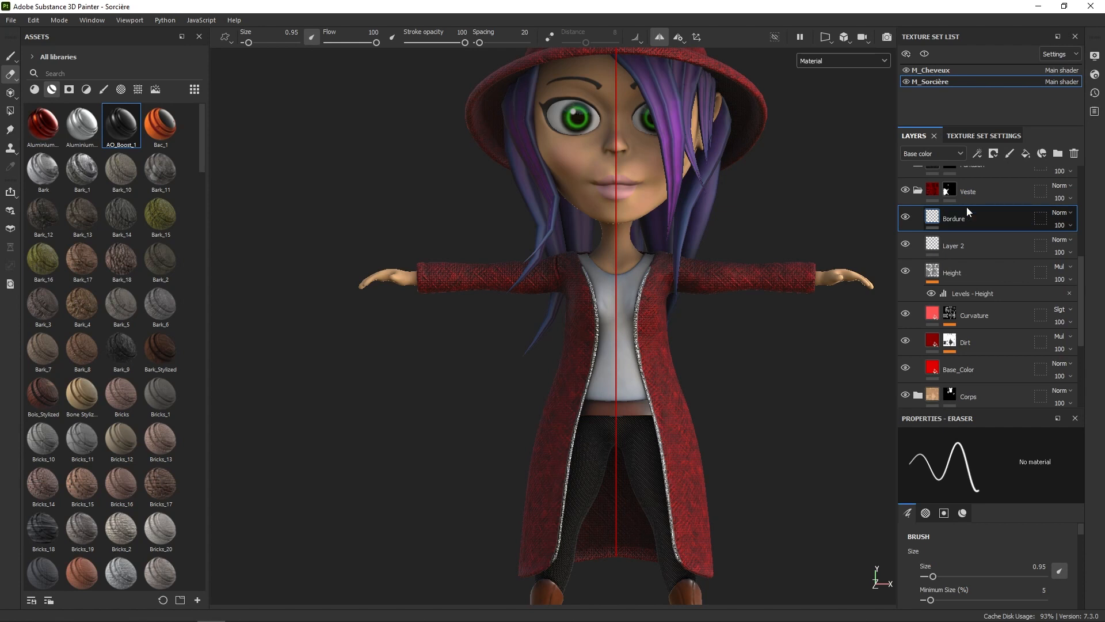
key("Return")
Switch to the Paint brush and give it an orange F38500 base color, height 0.4981, and no metallic or roughness channel
right_click(812, 398)
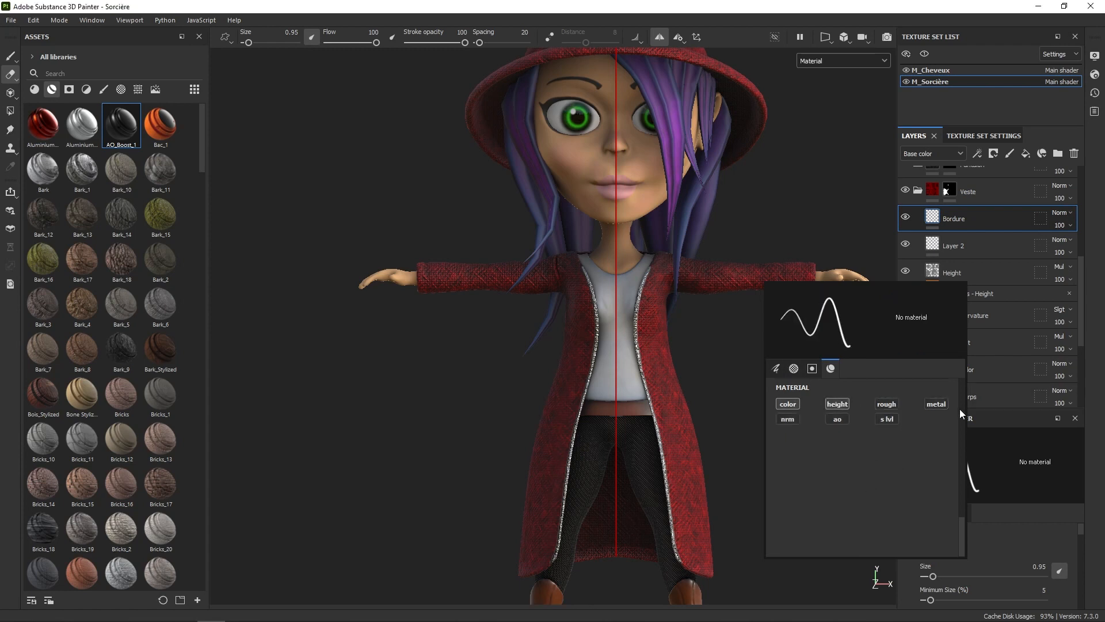
key("1")
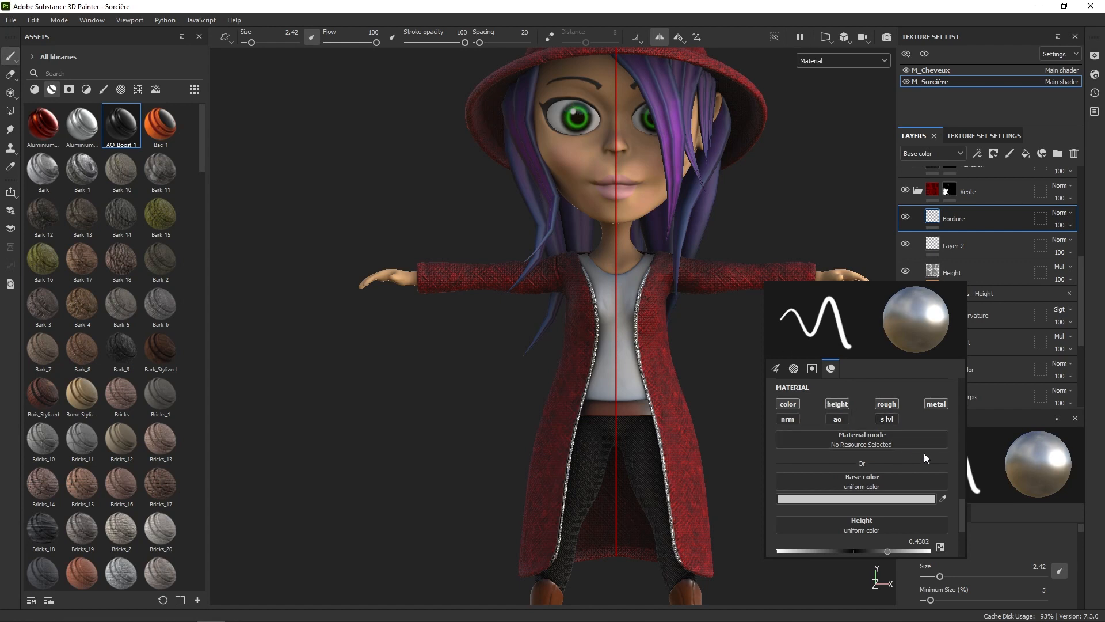
left_click(904, 498)
mouse_move(1050, 444)
left_mouse_down()
mouse_move(1050, 425)
mouse_move(1051, 436)
left_mouse_up()
left_click_drag(1037, 392, 1040, 325)
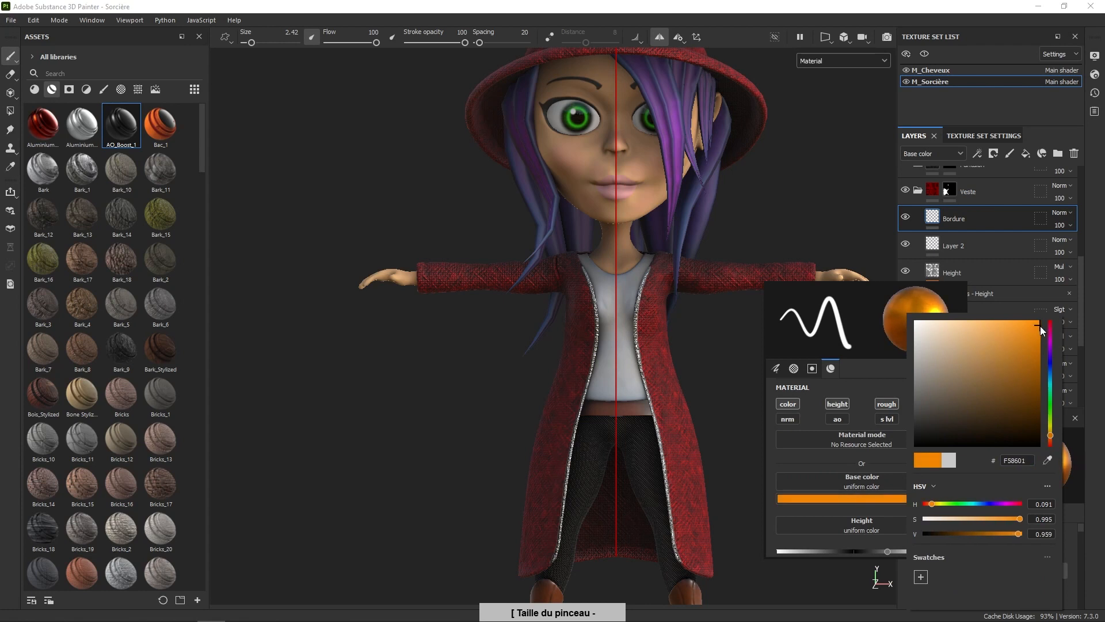
left_click(867, 378)
left_click(945, 401)
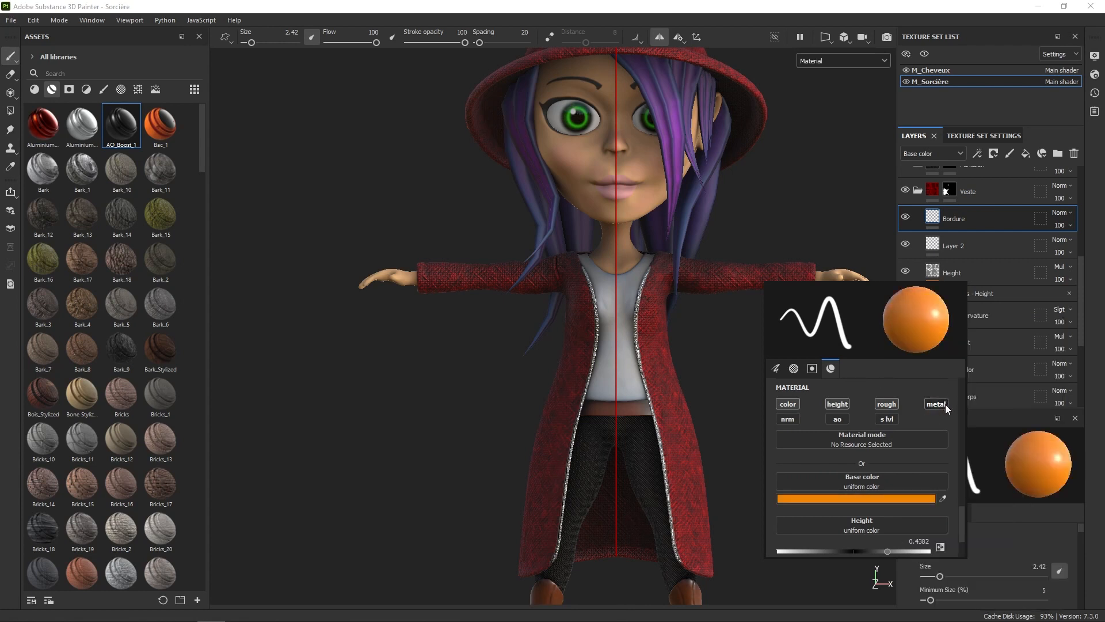
left_click(888, 404)
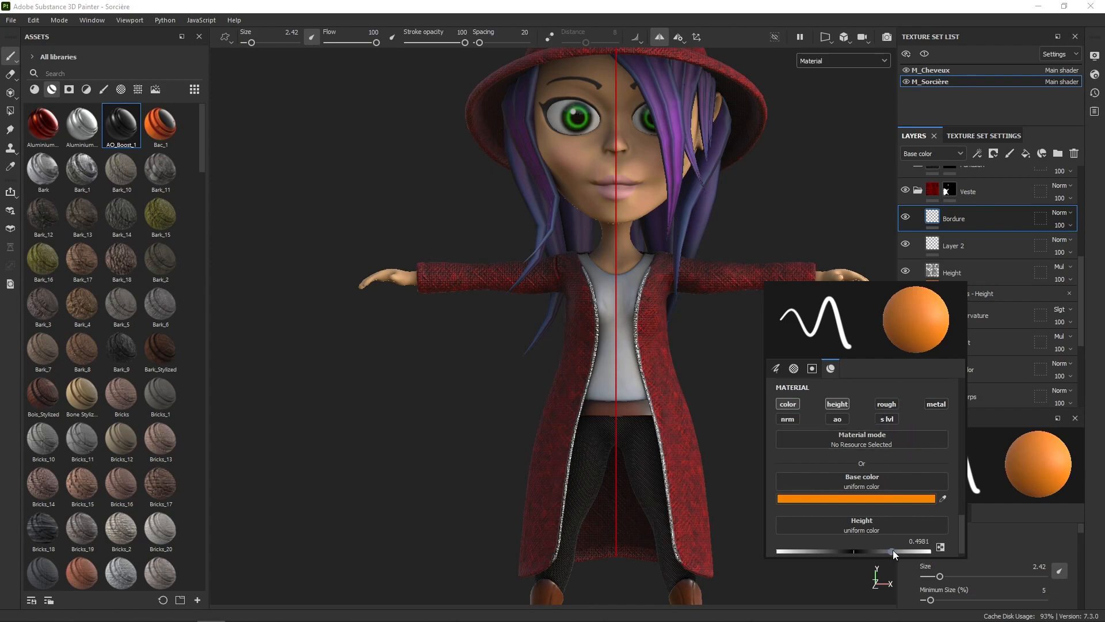
Move the Bordure layer below Layer 2 so the border lies under the metallic trim
left_click_drag(747, 489, 680, 506, "alt")
right_click_drag(698, 501, 703, 523, "alt")
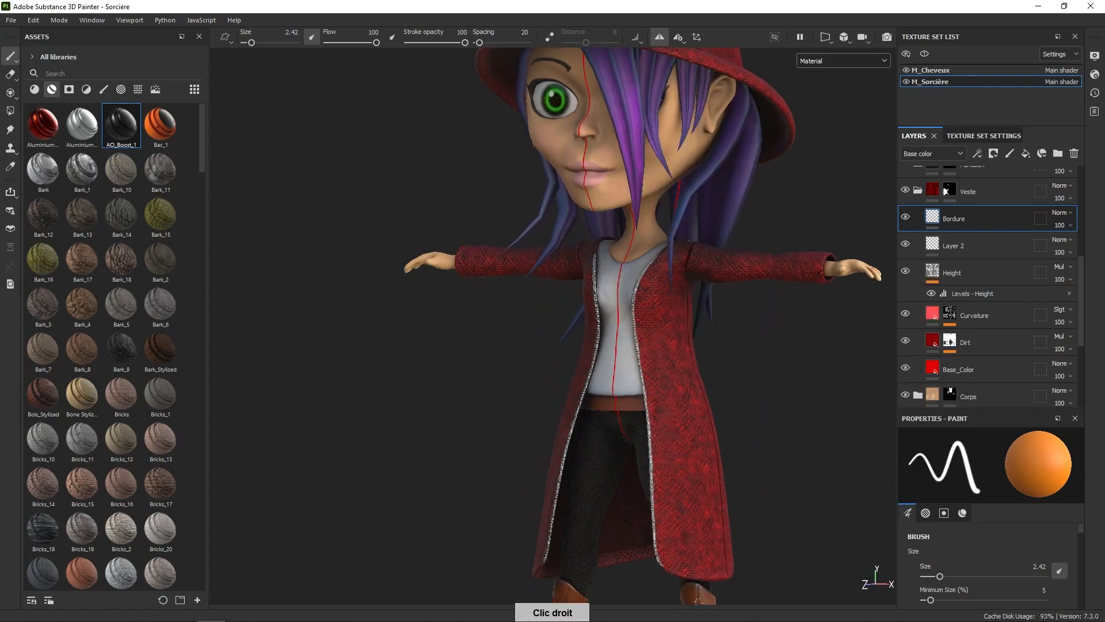
middle_click_drag(702, 522, 746, 331, "alt")
right_click_drag(746, 331, 742, 564, "alt")
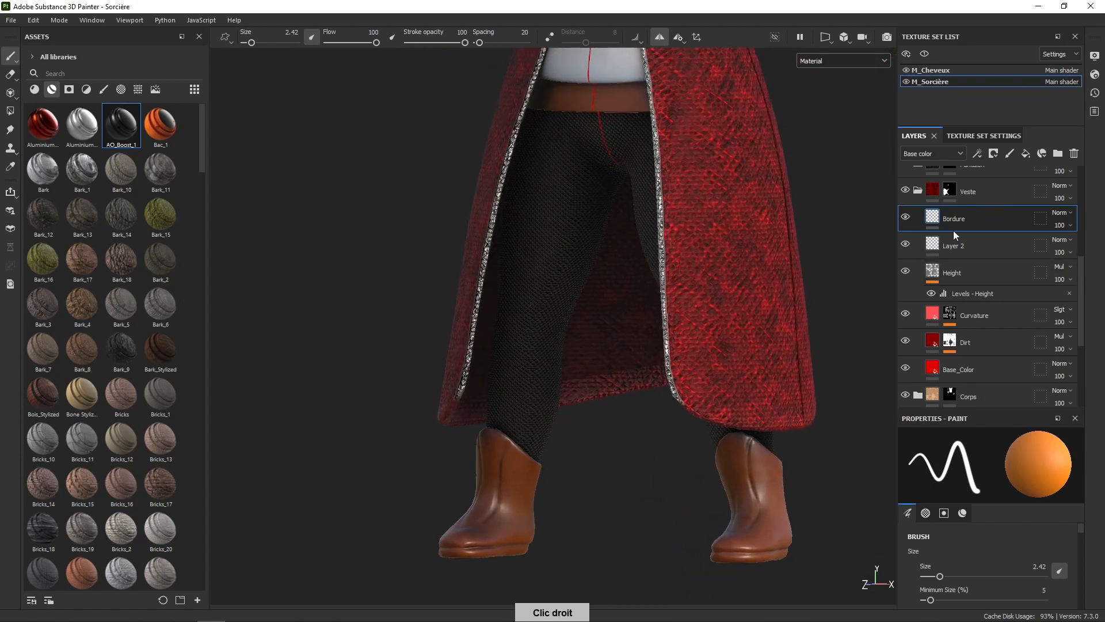
left_click_drag(953, 231, 963, 252)
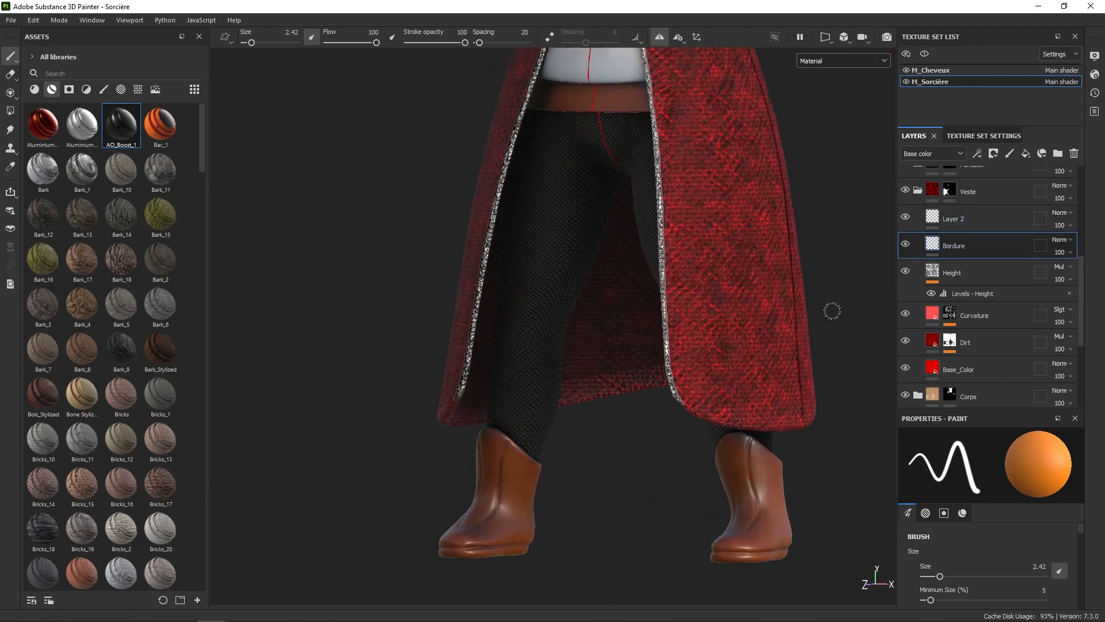
Try painting the orange border along the coat's front hem corner, and undo the strokes
left_click(683, 396)
key("ctrl+z")
mouse_move(689, 405)
left_mouse_down()
mouse_move(743, 423)
mouse_move(748, 409)
mouse_move(646, 407)
left_mouse_up()
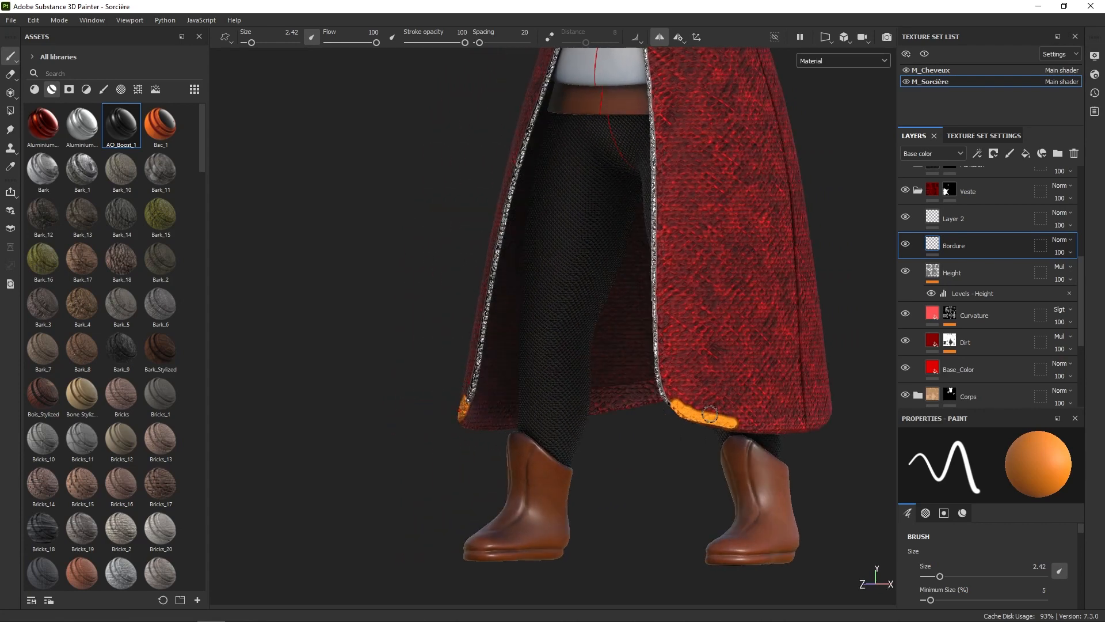
key("ctrl+z")
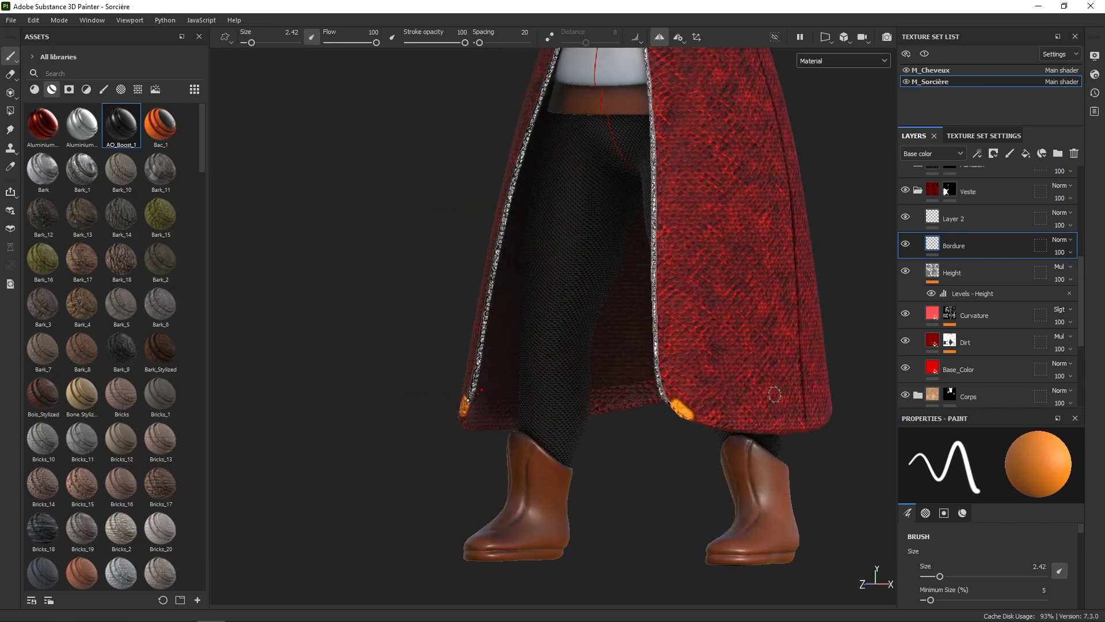
key("ctrl+z")
Darken the brush's base color to brown-orange 925B1A
right_click(770, 406)
left_click(881, 537)
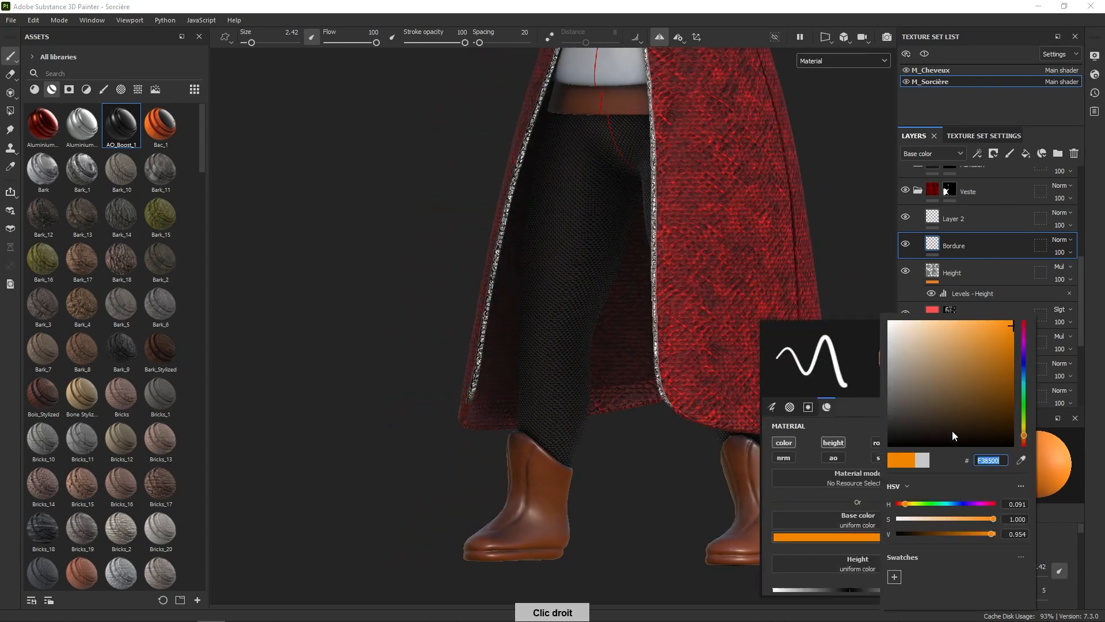
left_click_drag(1002, 340, 991, 374)
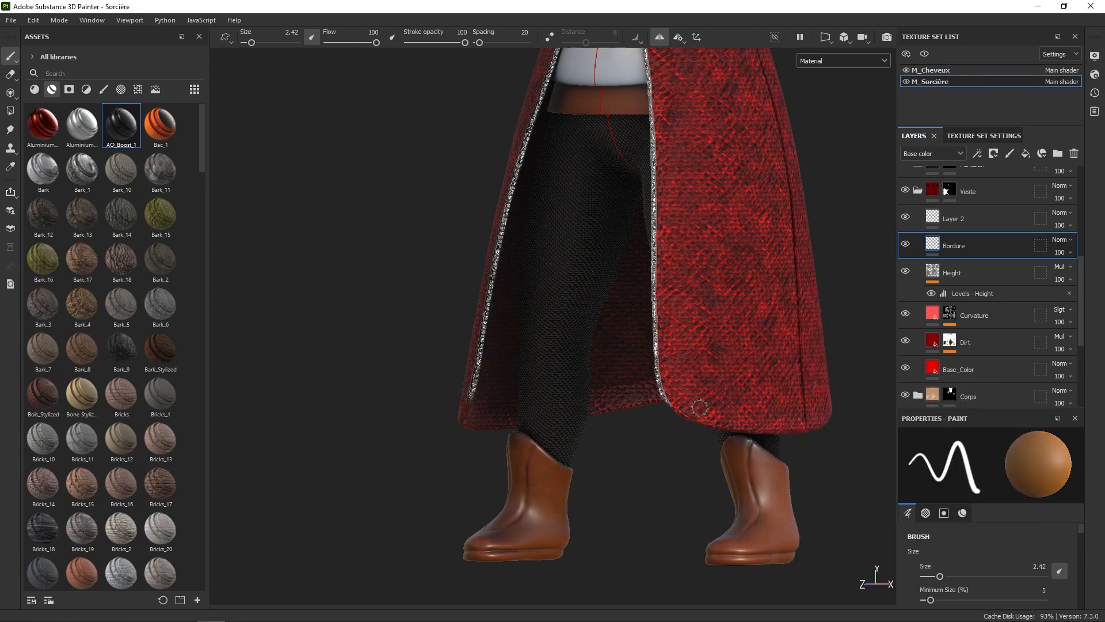
Try painting the brown-orange border along the coat's front hem corner, and undo the strokes
mouse_move(685, 410)
left_mouse_down()
mouse_move(723, 425)
mouse_move(709, 406)
mouse_move(683, 406)
mouse_move(741, 394)
left_mouse_up()
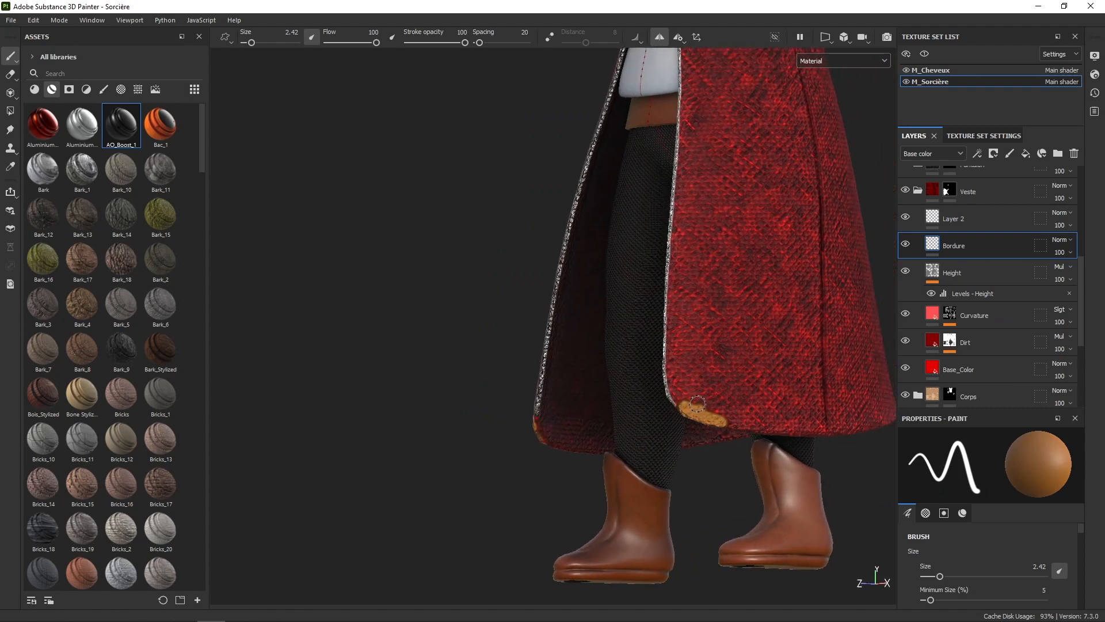
key("ctrl+z")
key("ctrl+z")
Paint the brown-orange border along the coat's hem, from the front corner around the side to the back
left_click_drag(687, 409, 886, 433)
middle_click_drag(886, 432, 743, 452, "alt")
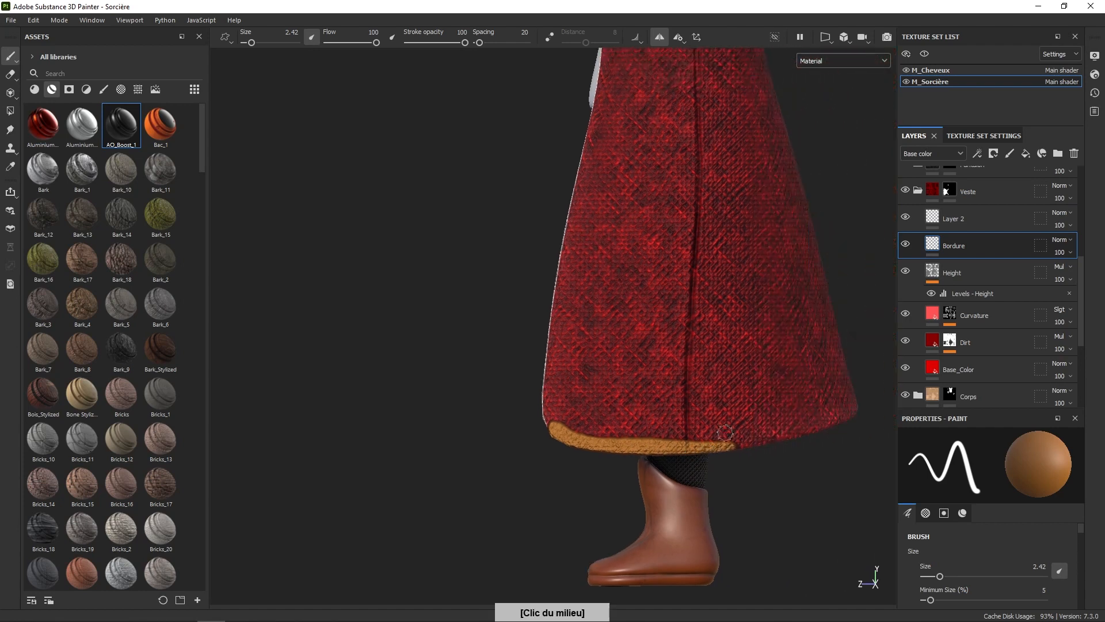
left_click_drag(697, 444, 828, 429)
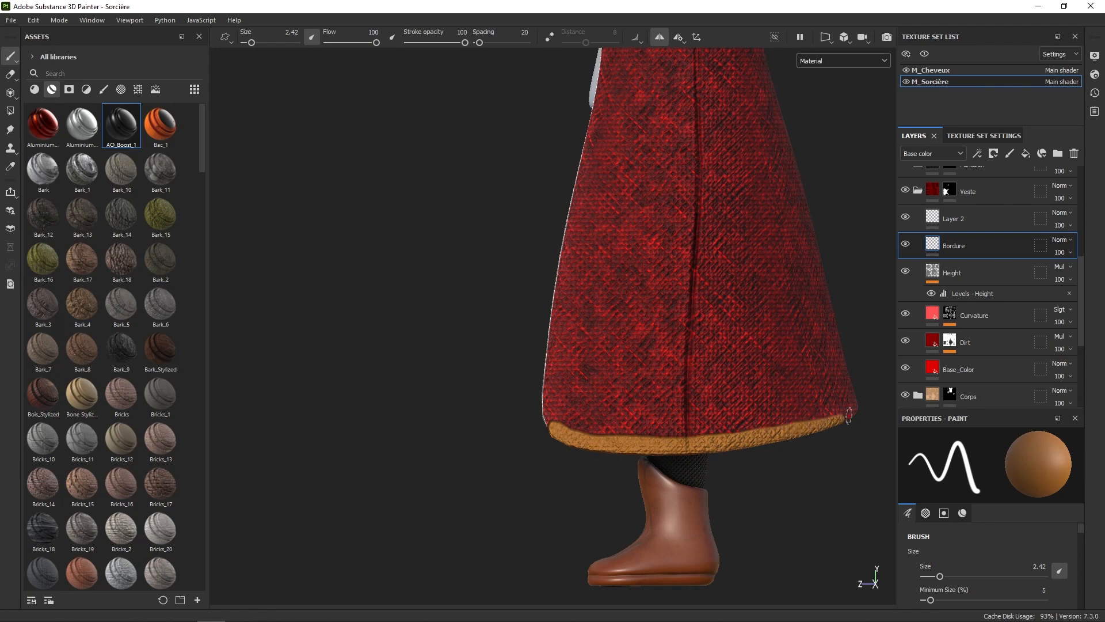
mouse_move(846, 413)
left_mouse_down("alt")
mouse_move(787, 419)
mouse_move(854, 422)
mouse_move(764, 444)
left_mouse_up("alt")
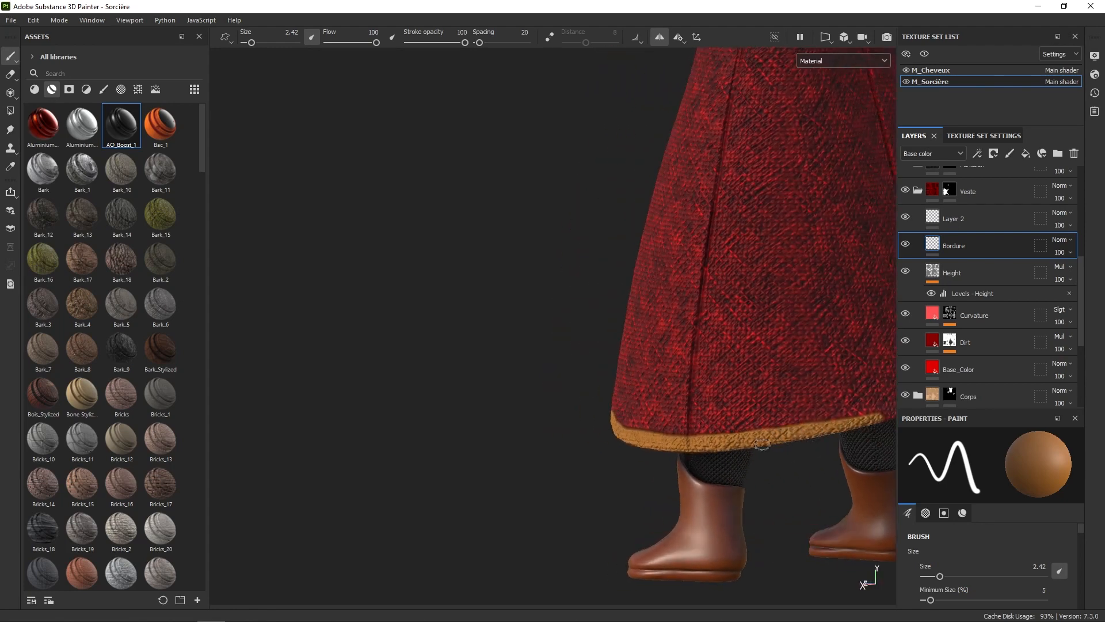
middle_click_drag(840, 430, 731, 437, "alt")
mouse_move(757, 427)
left_mouse_down()
mouse_move(832, 410)
mouse_move(694, 432)
left_mouse_up()
mouse_move(797, 424)
left_mouse_down("alt")
mouse_move(623, 442)
mouse_move(783, 413)
mouse_move(725, 431)
mouse_move(767, 414)
left_mouse_up("alt")
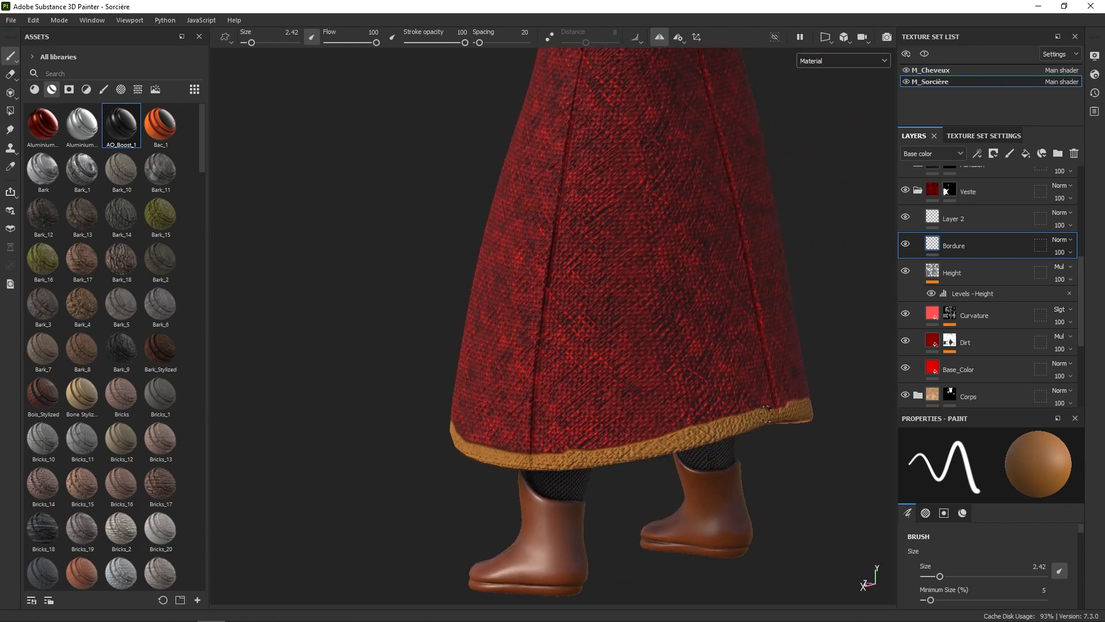
Even out the border's upper edge beside the coat's side seam with another brush stroke
left_click_drag(713, 435, 798, 416, "alt")
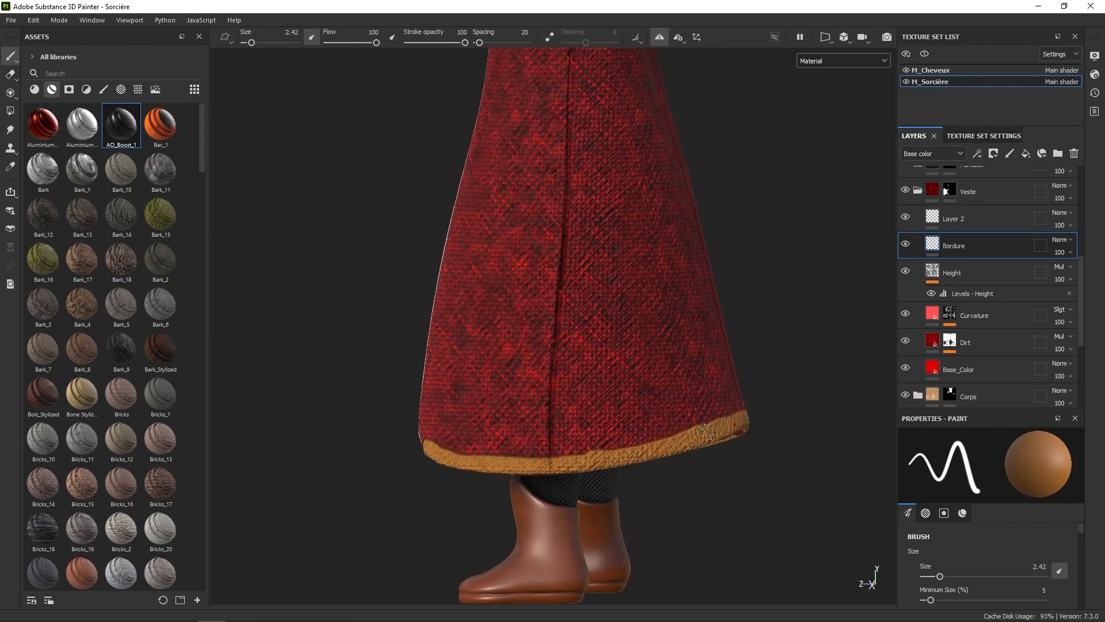
left_click_drag(677, 441, 629, 449)
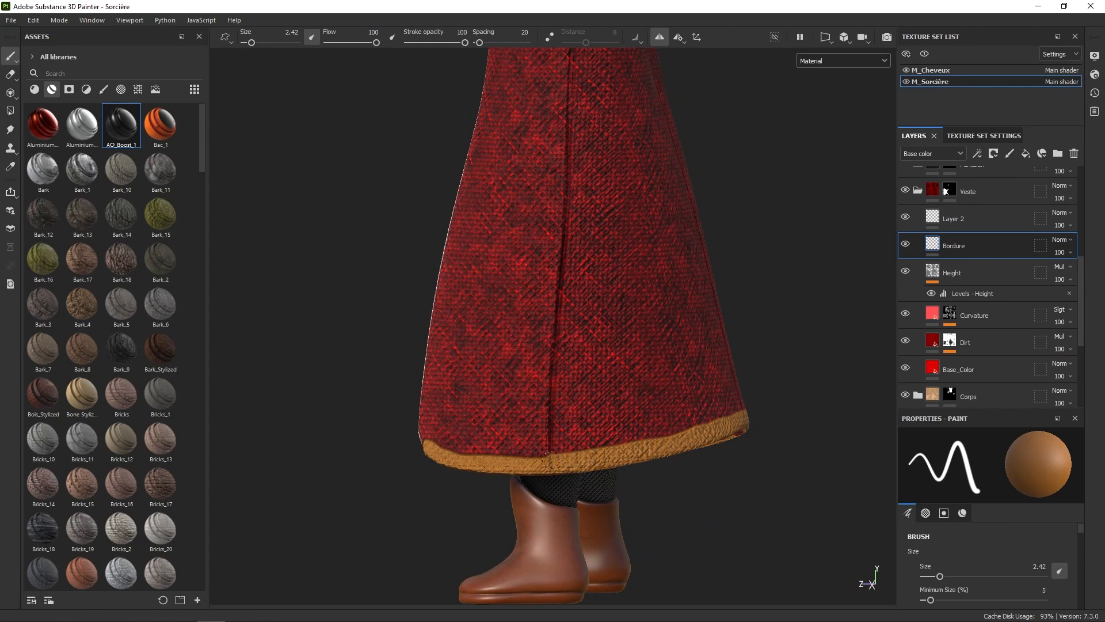
mouse_move(521, 420)
left_mouse_down("alt")
mouse_move(637, 420)
mouse_move(522, 438)
left_mouse_up("alt")
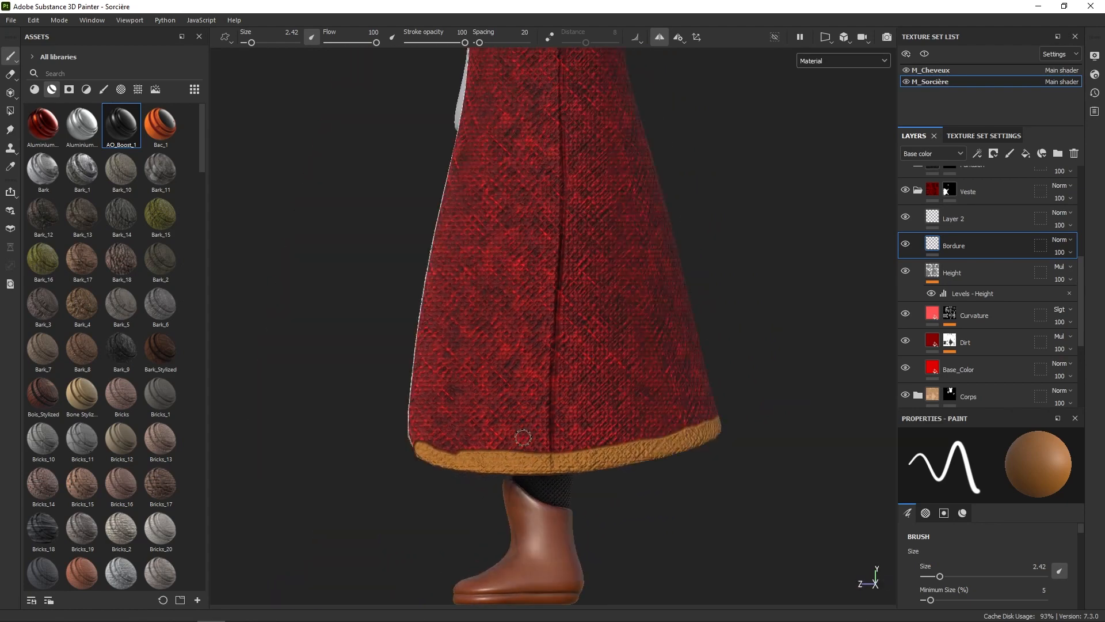
Reduce the brush size to 0.83 and fill the gap between the hem border and the metallic trim at the front corner
left_click_drag(455, 447, 548, 436, "alt")
right_click_drag(548, 437, 492, 380, "alt")
right_click_drag(449, 429, 429, 313, "alt")
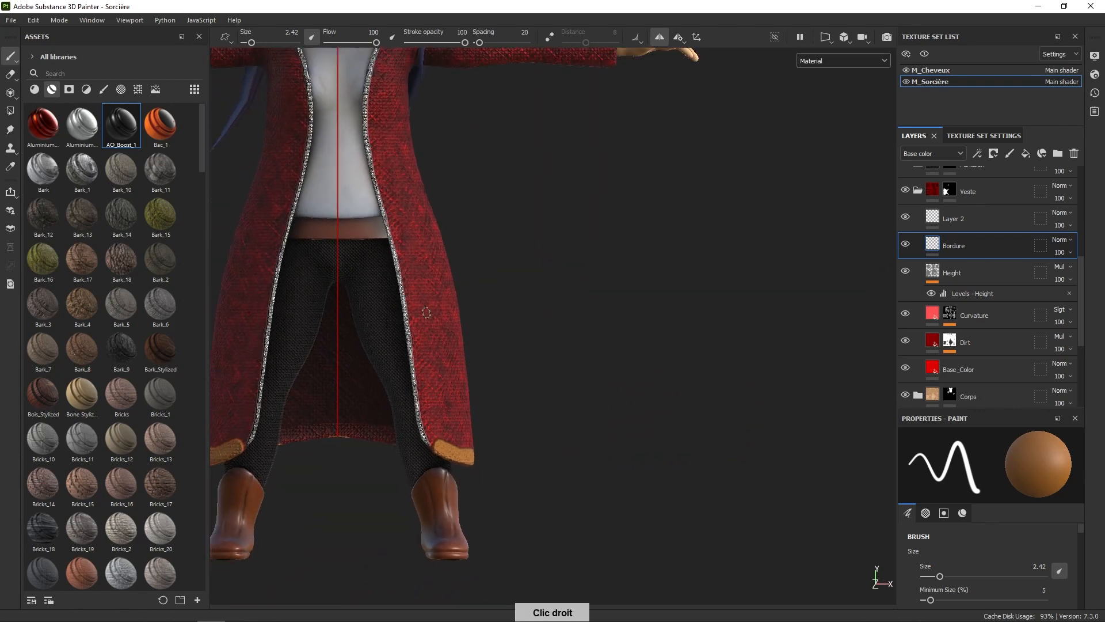
middle_click_drag(430, 313, 626, 432, "alt")
right_click_drag(626, 432, 614, 278, "alt")
right_click_drag(619, 435, 620, 602, "alt")
middle_click_drag(620, 602, 621, 472, "alt")
mouse_move(621, 437)
right_mouse_down("alt")
mouse_move(668, 610)
mouse_move(683, 619)
right_mouse_up("alt")
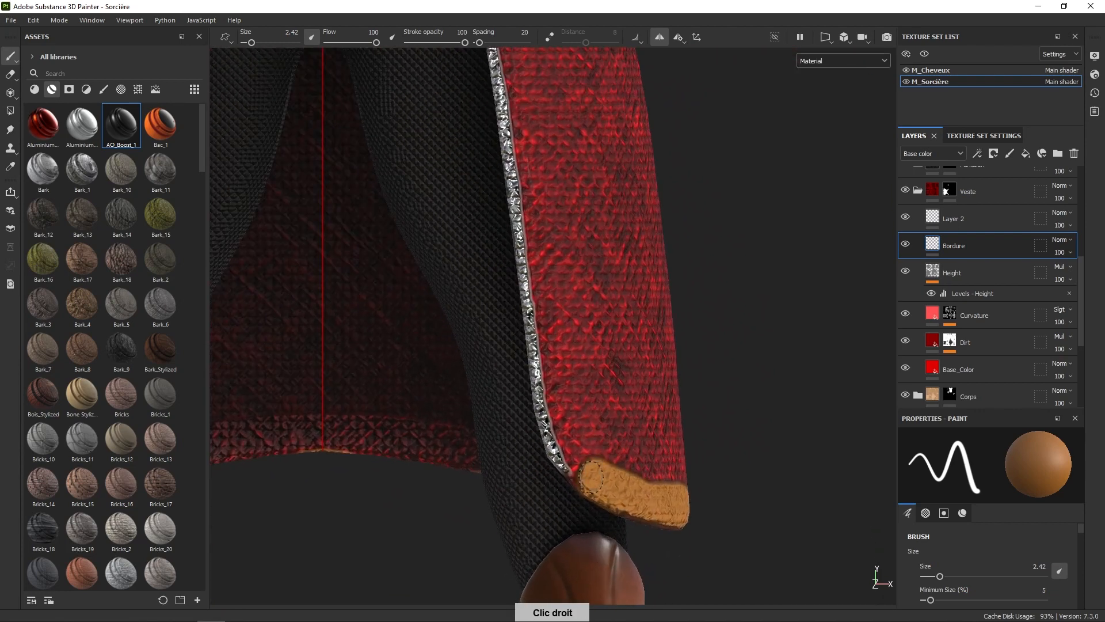
right_click_drag(589, 462, 576, 480, "ctrl")
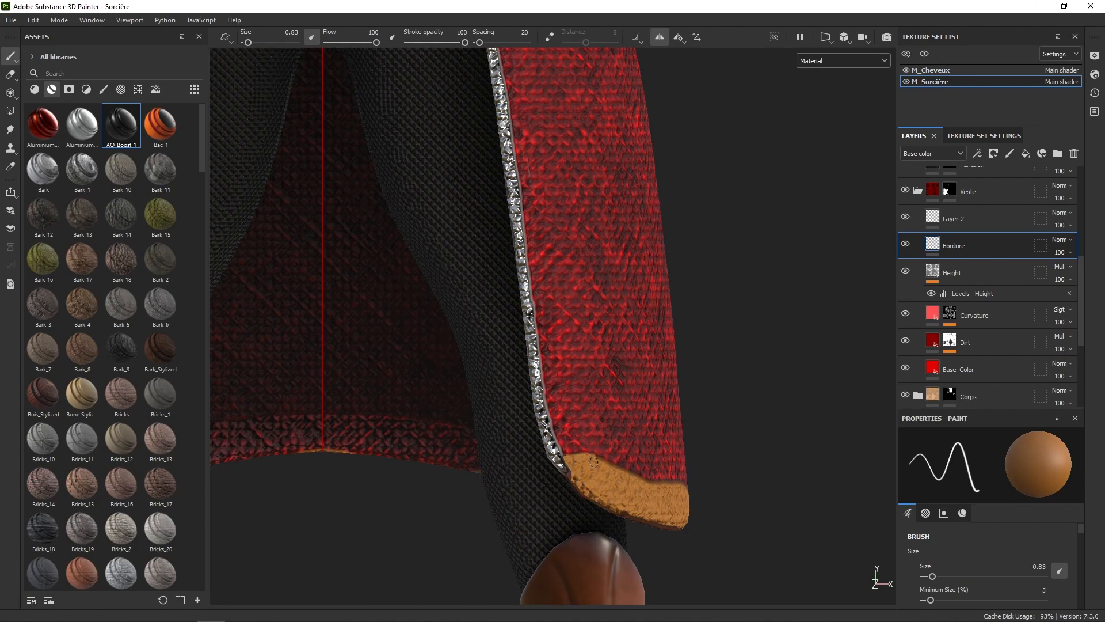
Enlarge the brush to 4.89 and paint the brown-orange border across the front of the sleeve cuffs
right_click_drag(617, 476, 661, 194, "alt")
right_click_drag(618, 405, 651, 162, "alt")
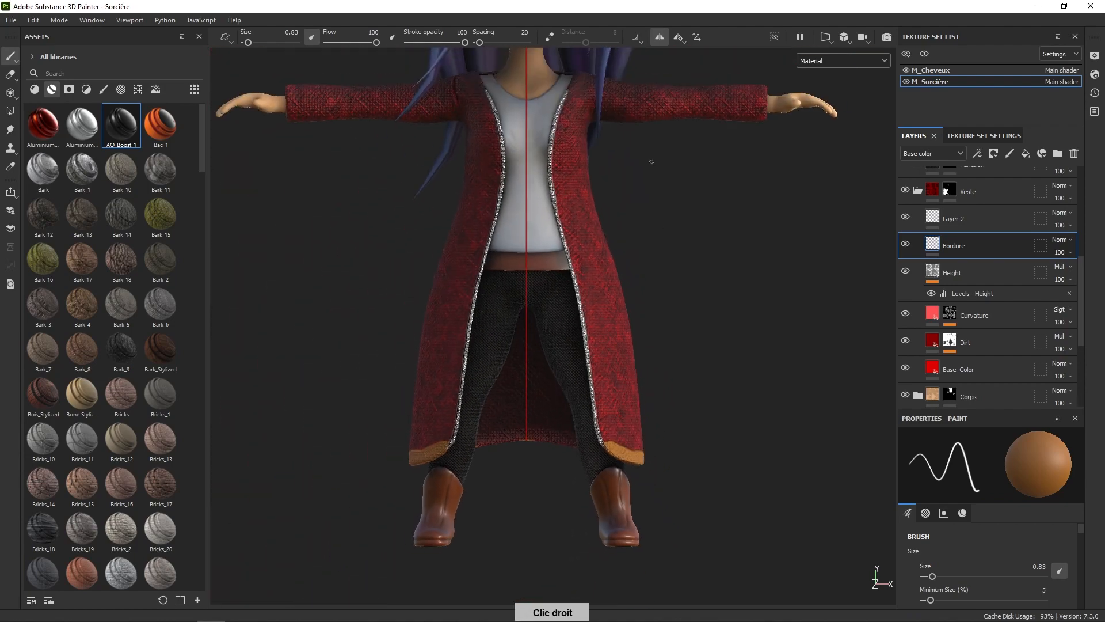
middle_click_drag(641, 383, 702, 470, "alt")
right_click_drag(702, 470, 719, 305, "alt")
middle_click_drag(791, 213, 733, 397, "alt")
mouse_move(733, 397)
right_mouse_down("ctrl")
mouse_move(724, 367)
mouse_move(756, 393)
right_mouse_up("ctrl")
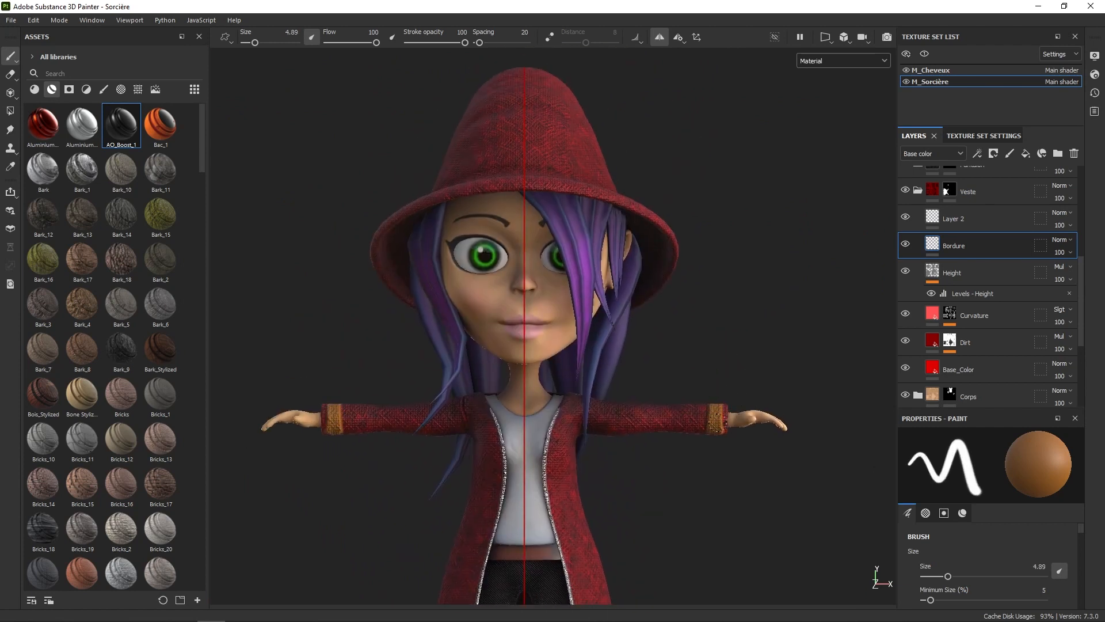
Extend the brown-orange border around the top, back and underside of the sleeve cuffs
left_click_drag(723, 399, 721, 531, "alt")
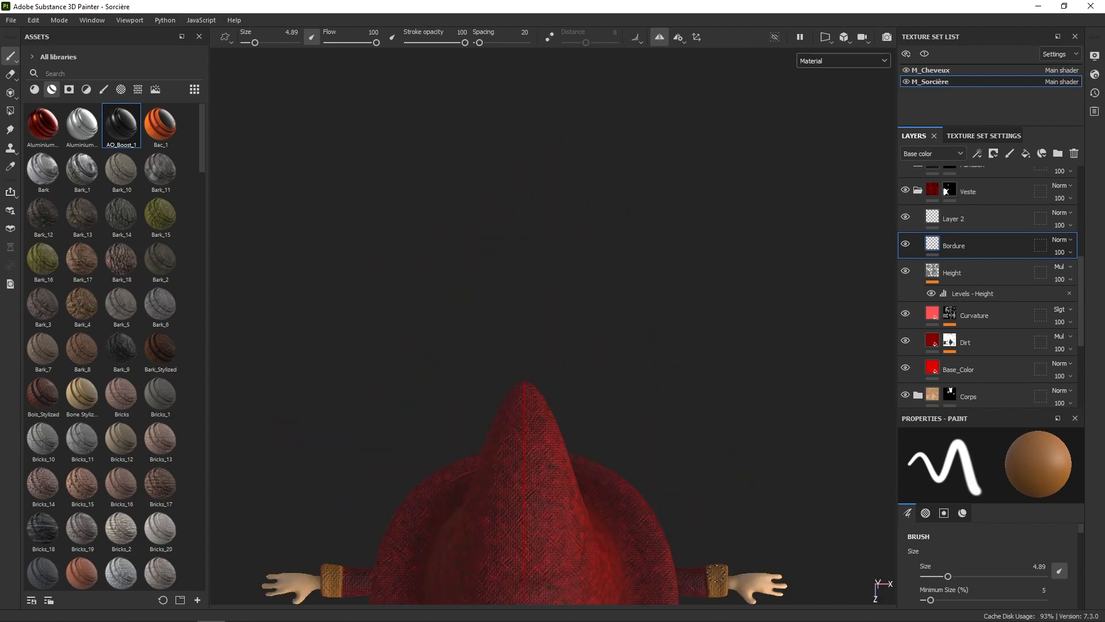
left_click_drag(733, 469, 723, 595, "alt")
middle_click_drag(723, 484, 703, 156, "alt")
left_click_drag(726, 313, 728, 429, "alt")
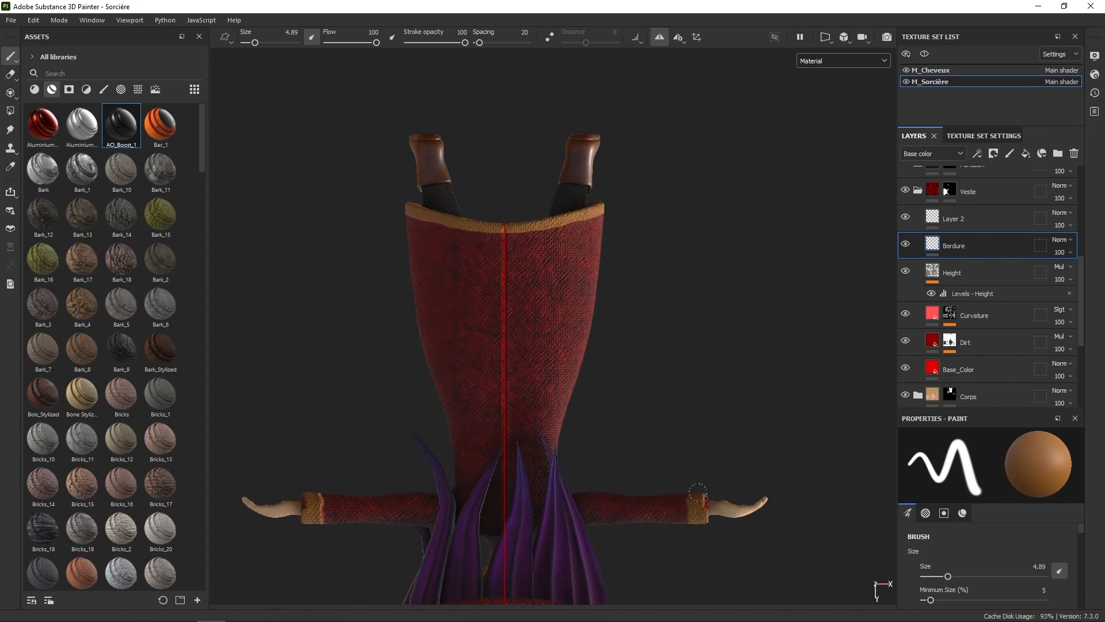
left_click_drag(695, 487, 703, 571, "alt")
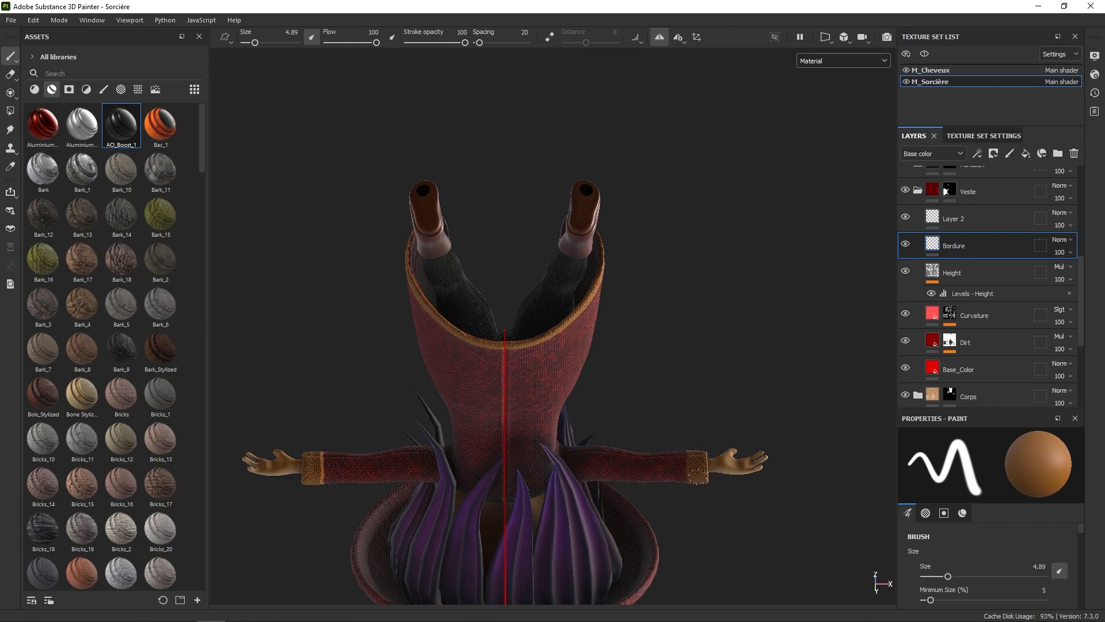
left_click_drag(708, 472, 717, 219, "alt")
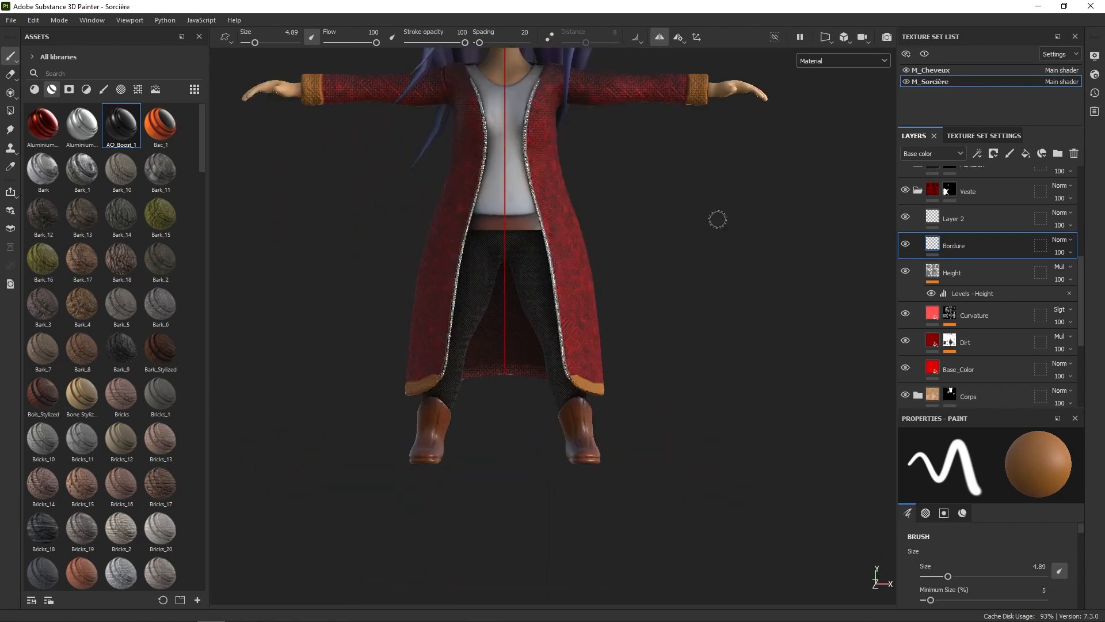
right_click_drag(690, 262, 696, 207, "alt")
middle_click_drag(678, 314, 712, 555, "alt")
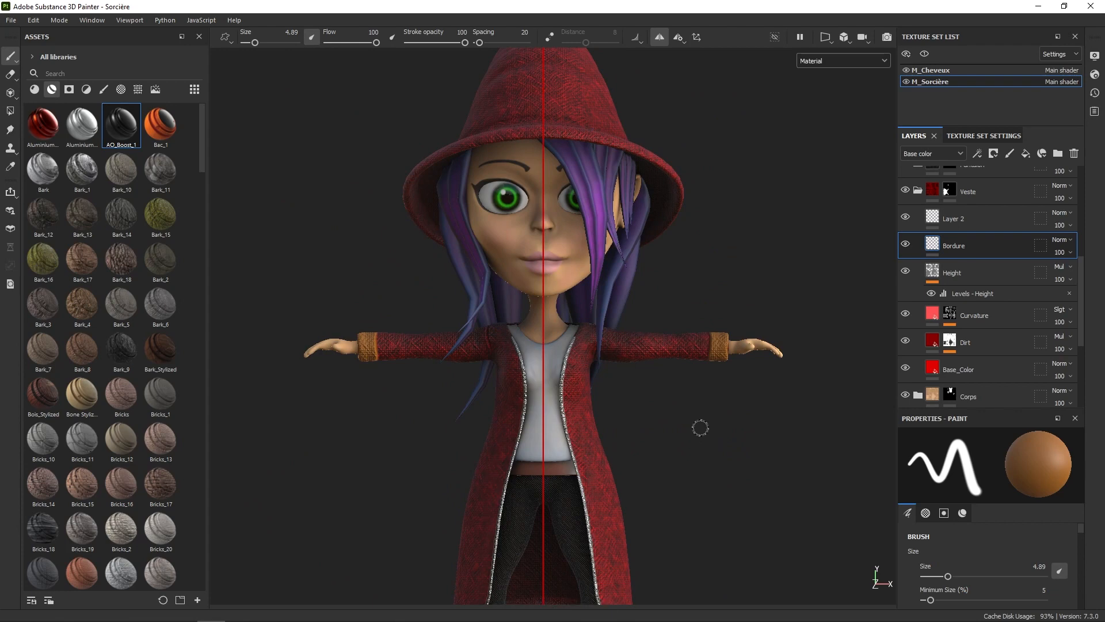
left_click_drag(696, 464, 806, 361, "alt")
left_click_drag(744, 392, 761, 391, "alt")
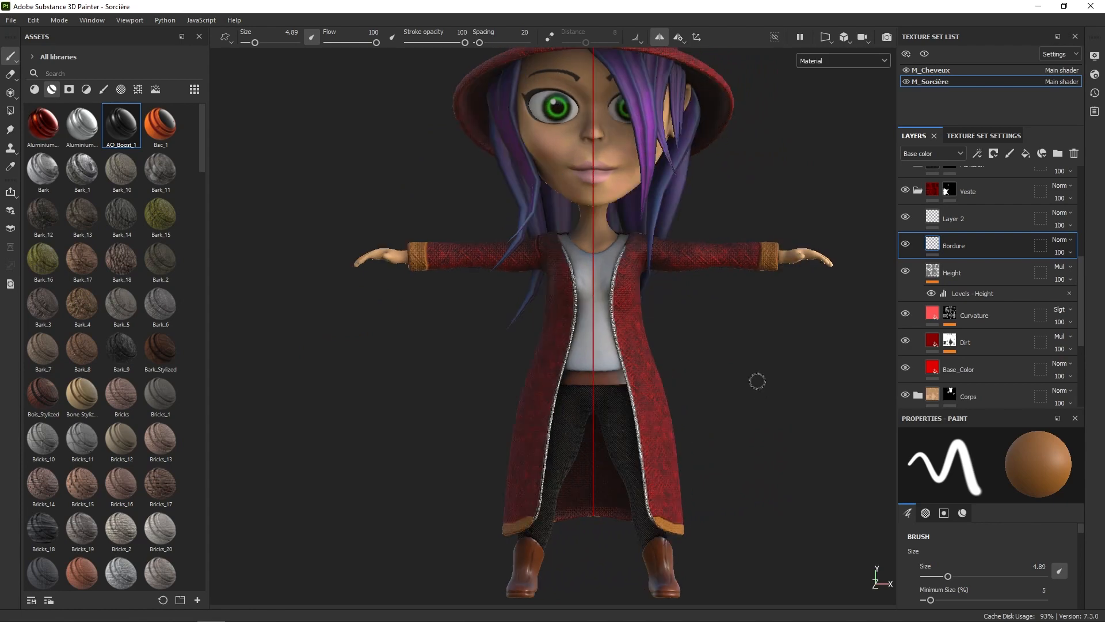
left_click_drag(821, 368, 855, 379, "alt")
left_click_drag(762, 385, 952, 373, "alt")
Add a new paint layer above Bordure and name it Deco
left_click(1010, 155)
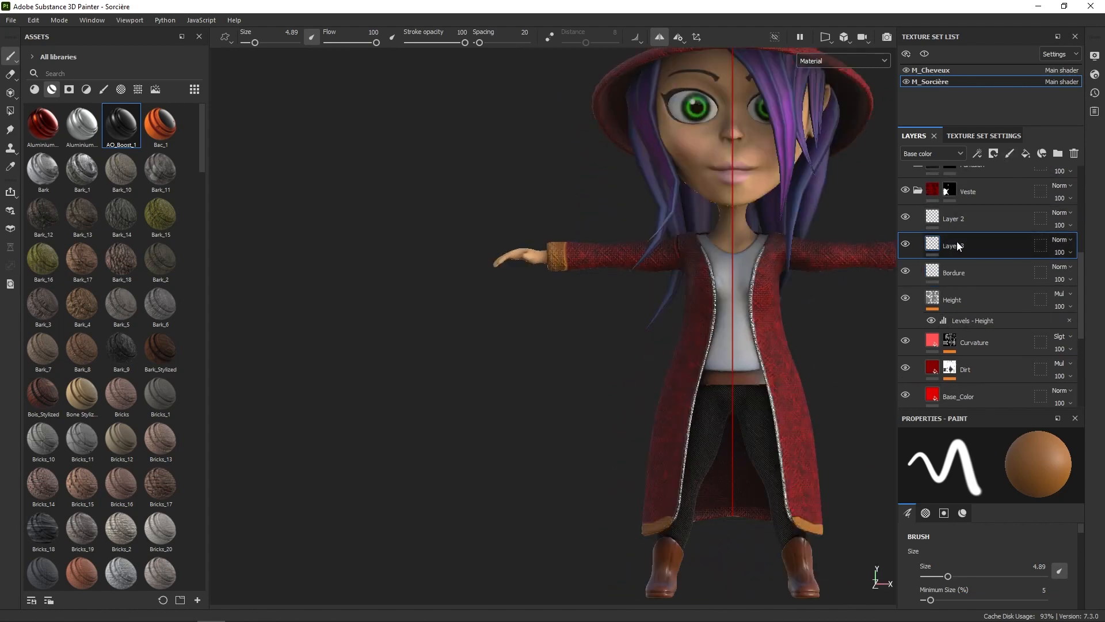
double_click(957, 246)
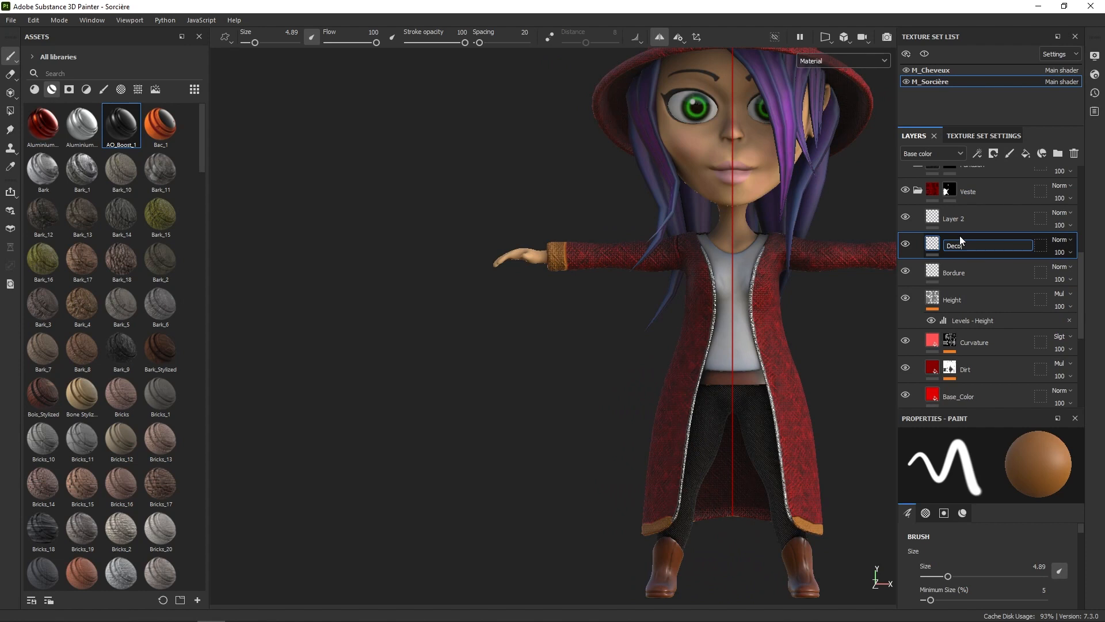
type("Deco")
key("Return")
Use the Flower alpha as the brush shape and enlarge the brush to 10.56 over the coat's side
middle_click_drag(839, 395, 807, 350)
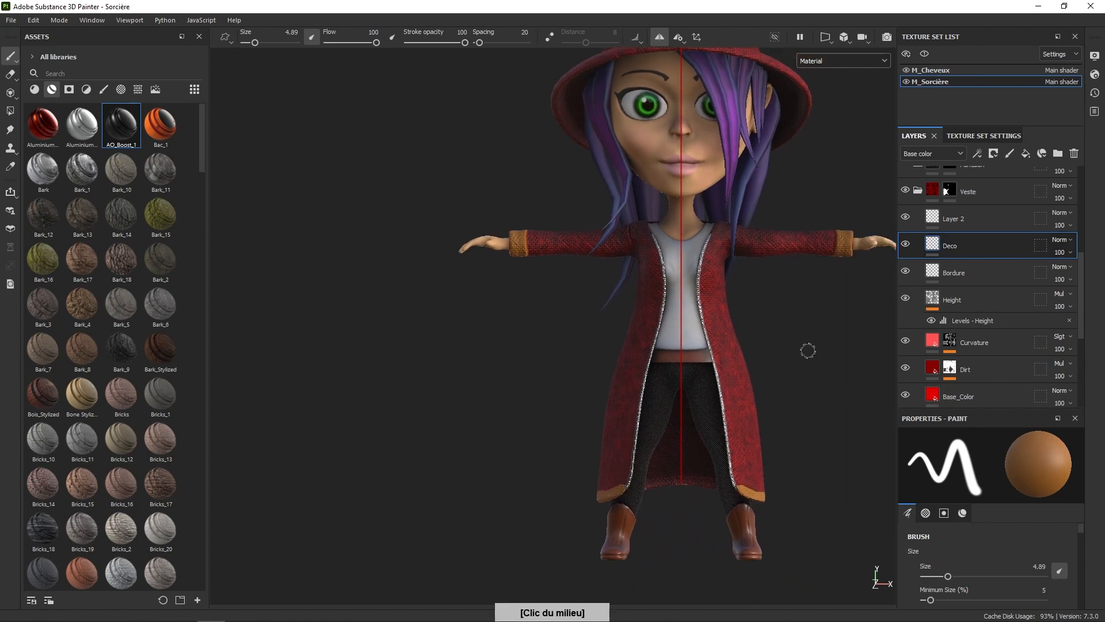
right_click(798, 381)
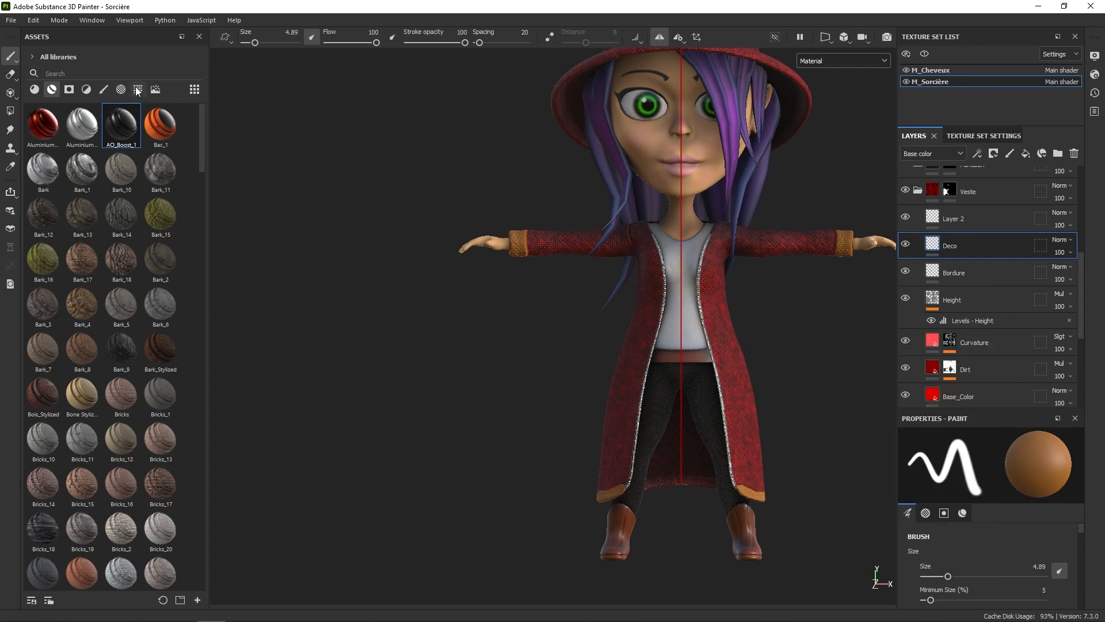
left_click(105, 89)
left_click(121, 89)
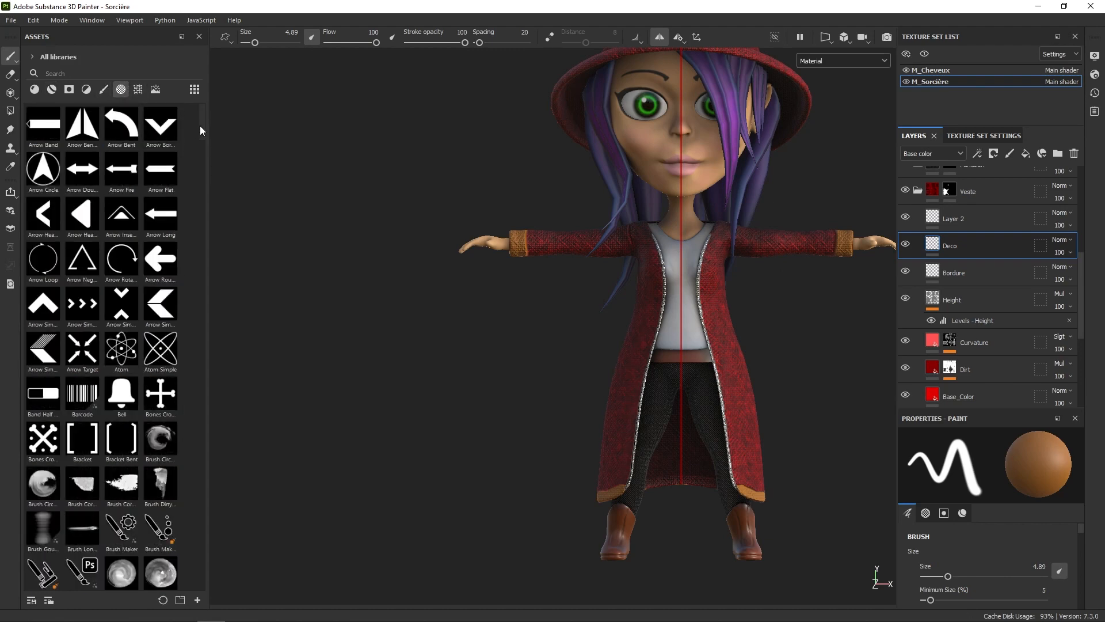
left_click_drag(199, 125, 217, 258)
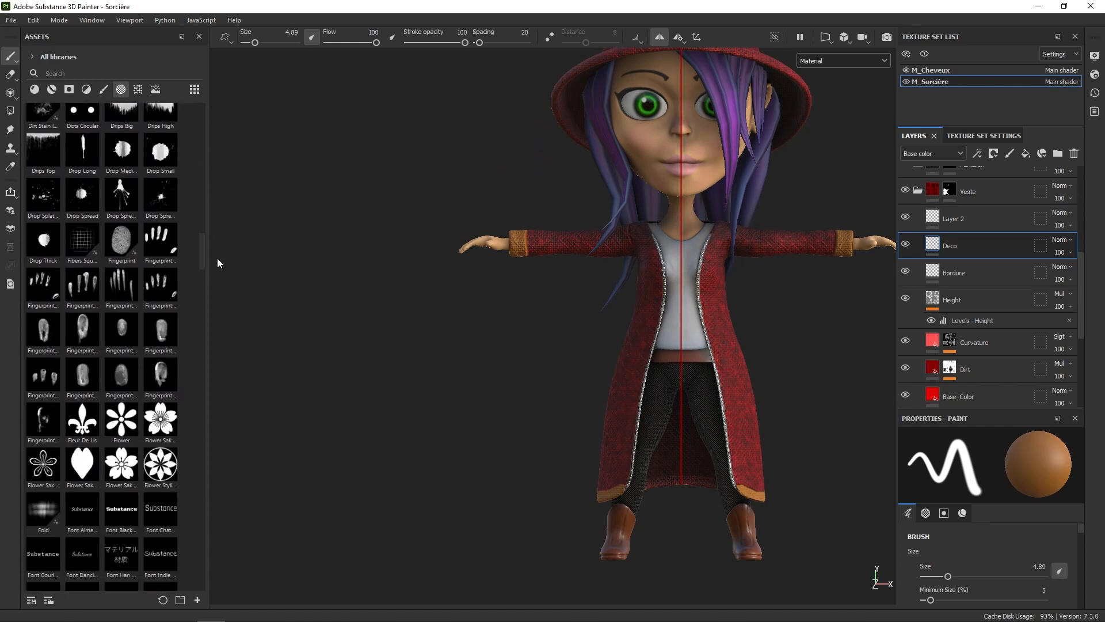
left_click(121, 419)
mouse_move(810, 343)
left_mouse_down("alt")
mouse_move(790, 362)
mouse_move(669, 378)
left_mouse_up("alt")
right_click_drag(623, 434, 605, 452)
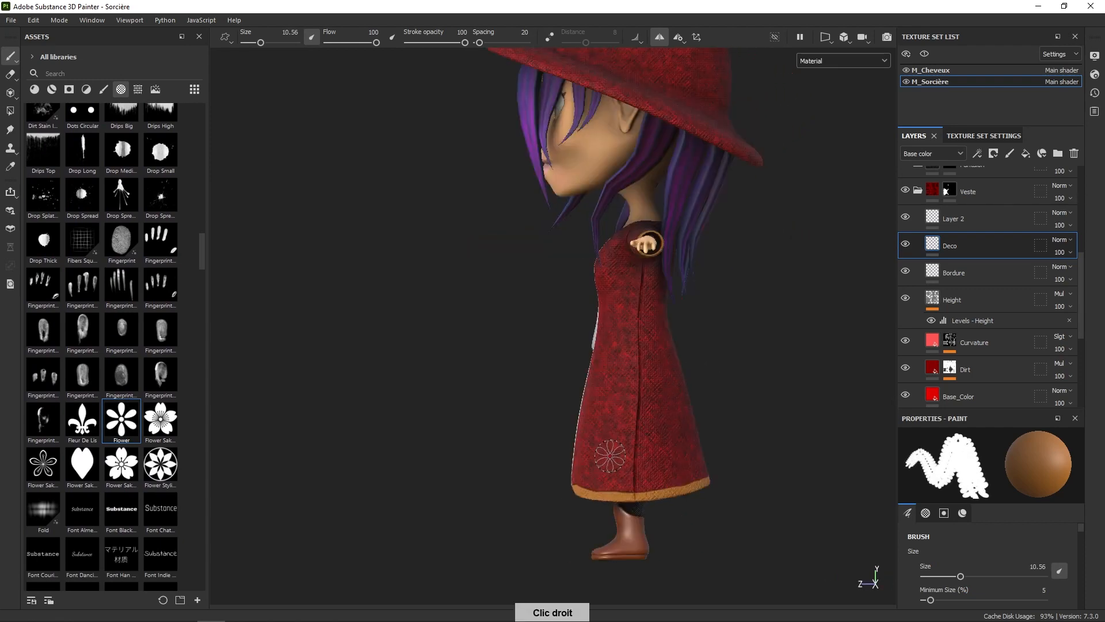
left_click(605, 452)
Change the flower brush's base color to dark blue
mouse_move(650, 405)
left_mouse_down("alt")
mouse_move(688, 404)
mouse_move(690, 389)
left_mouse_up("alt")
right_click(682, 388)
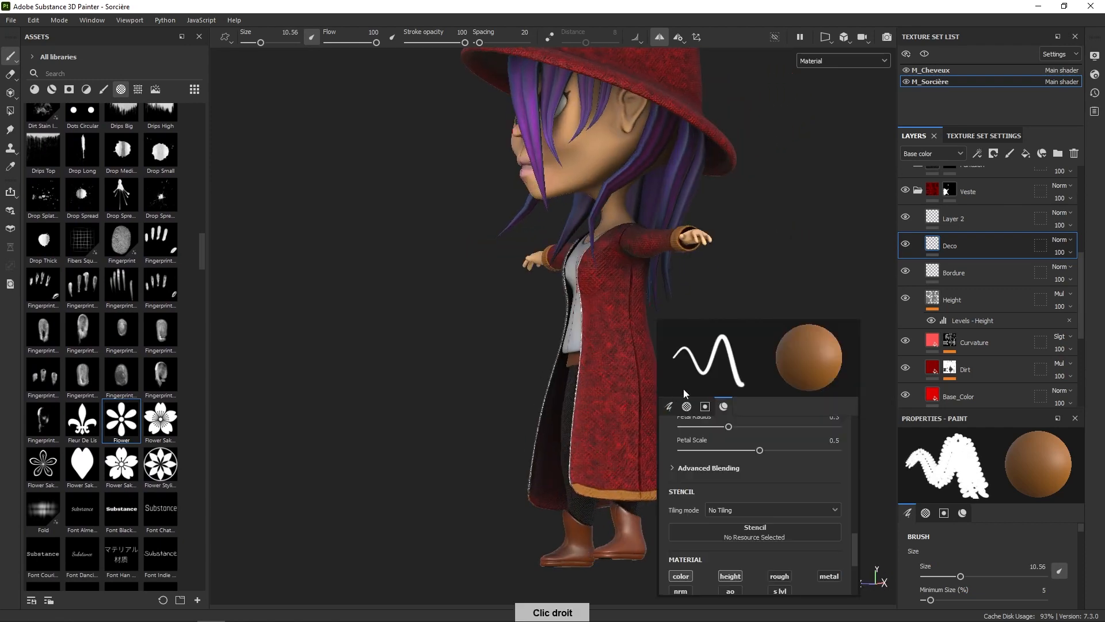
left_click_drag(851, 544, 847, 568)
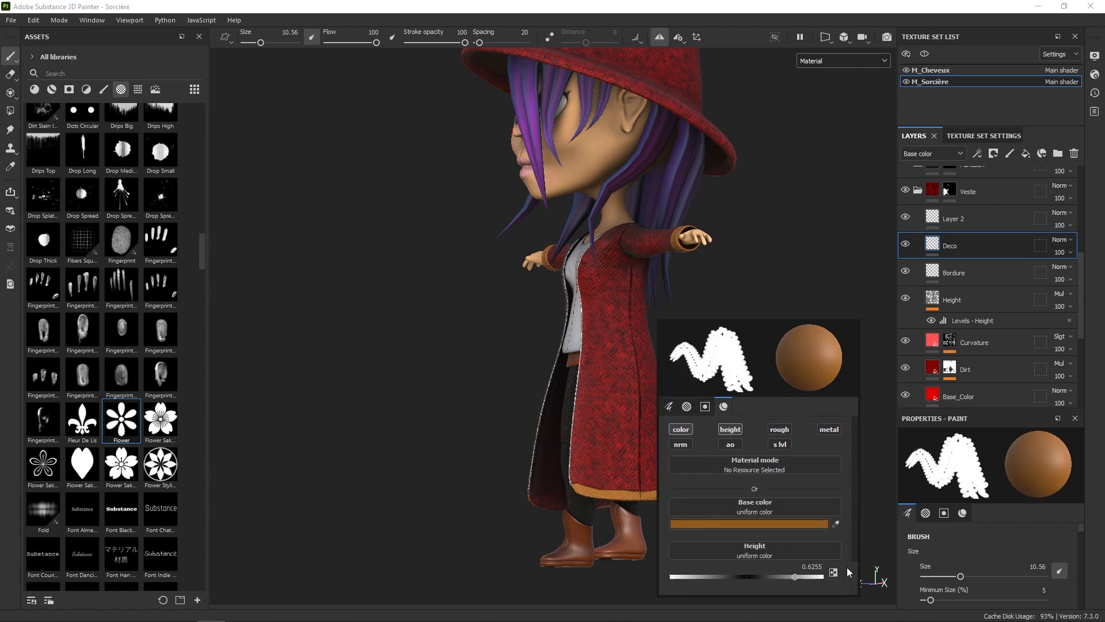
left_click(774, 523)
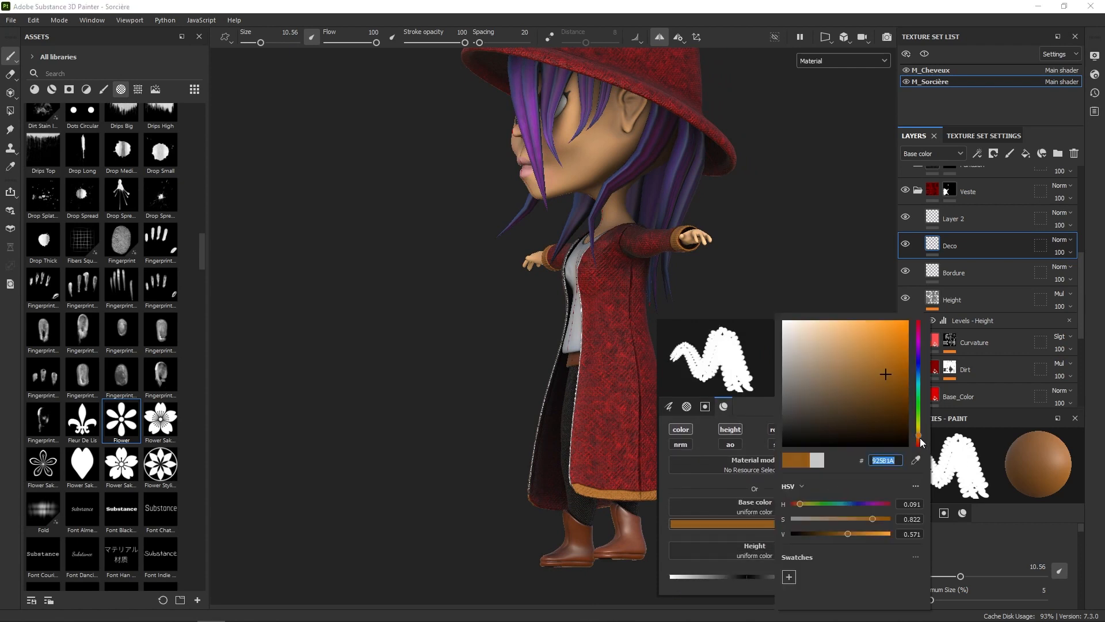
mouse_move(921, 442)
left_mouse_down()
mouse_move(916, 373)
mouse_move(895, 357)
mouse_move(886, 400)
left_mouse_up()
left_click(632, 348)
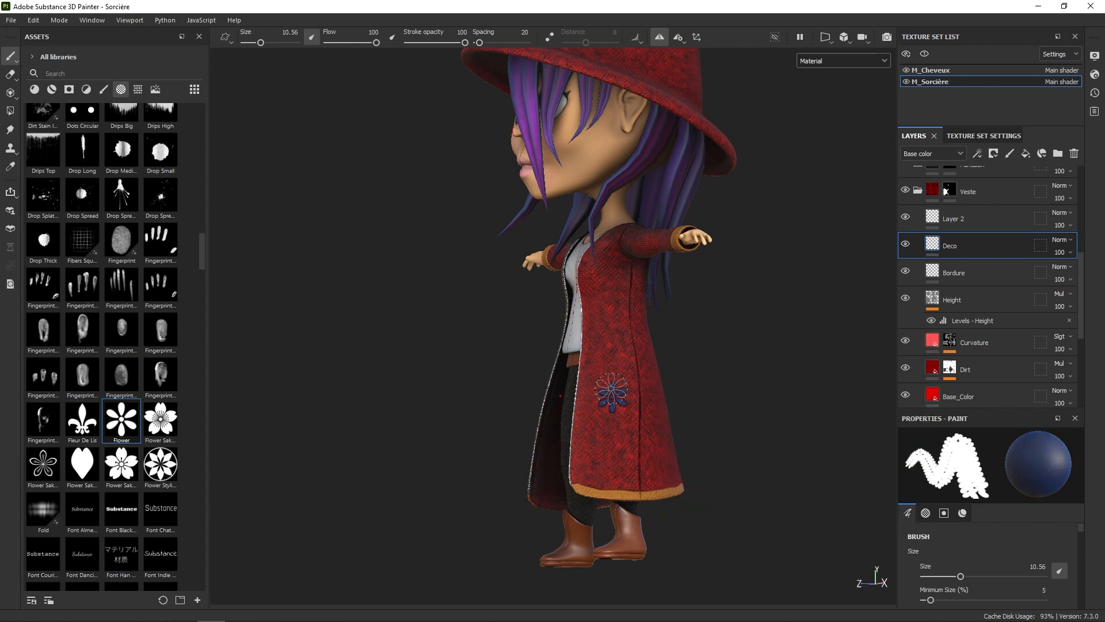
Stamp three dark blue flowers up the coat's front panel, from just above the hem to the waist
left_click_drag(730, 340, 685, 365, "alt")
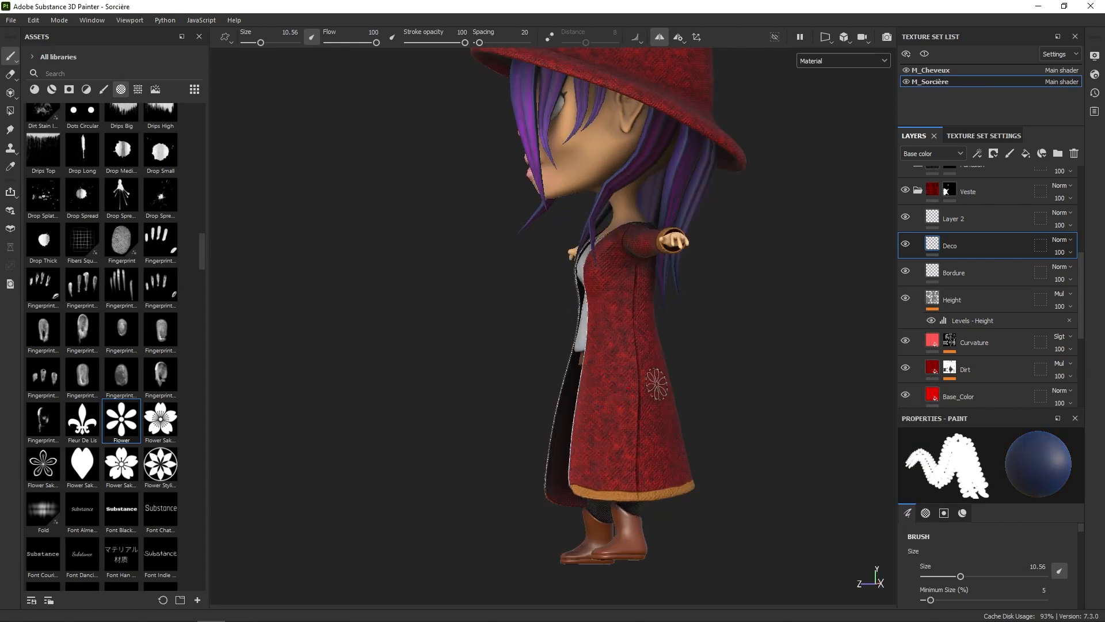
left_click(598, 456)
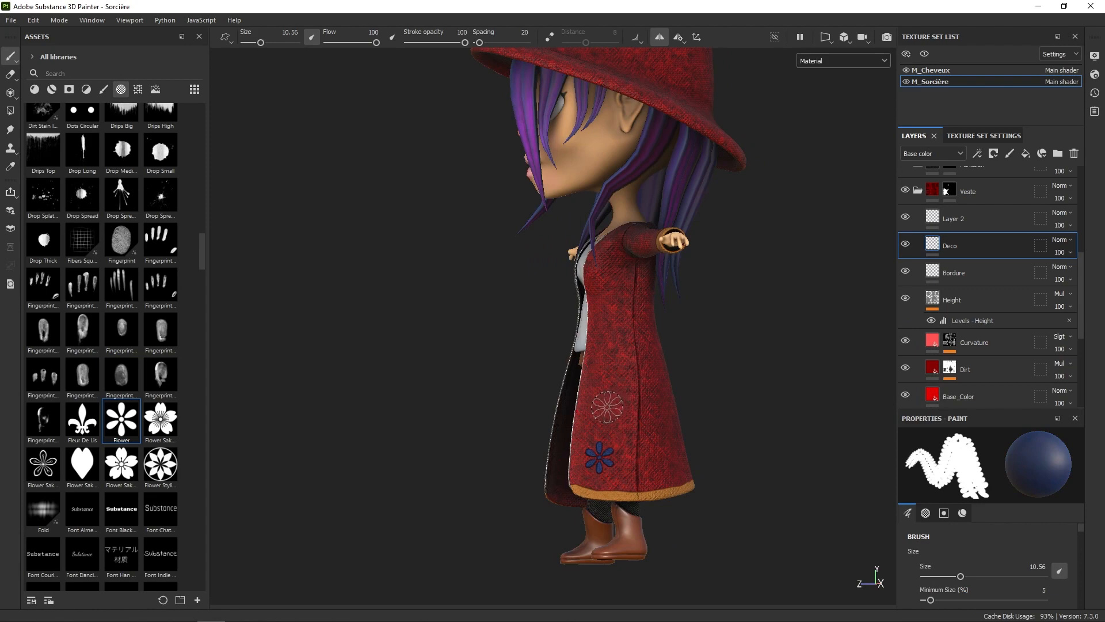
left_click(615, 409)
mouse_move(642, 337)
left_mouse_down("alt")
mouse_move(795, 357)
mouse_move(770, 356)
left_mouse_up("alt")
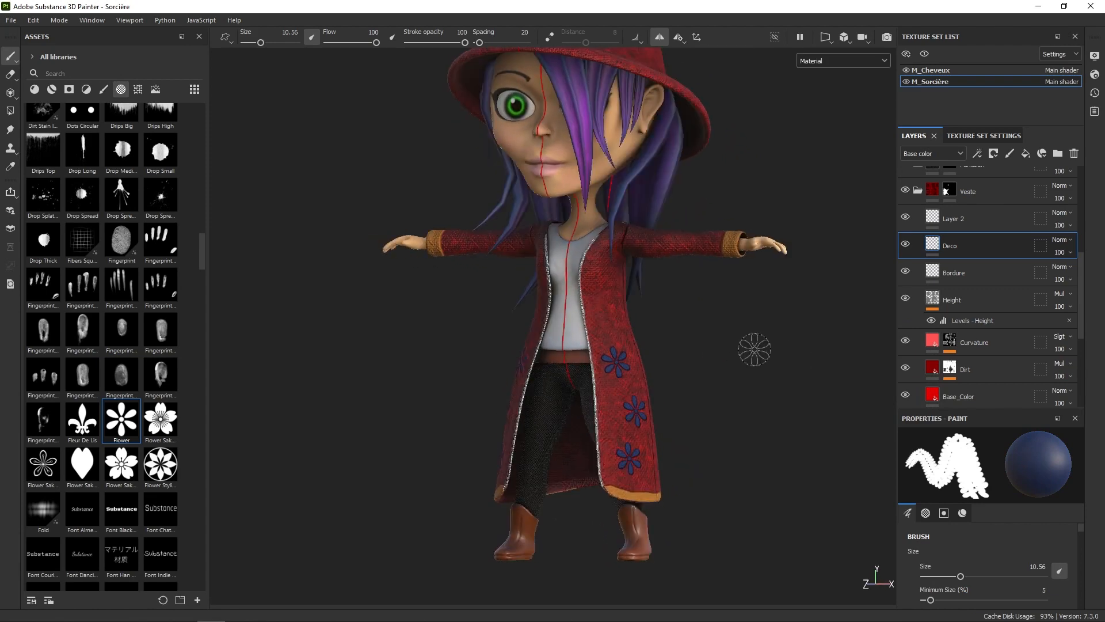
Undo the flowers on the coat's front and stamp dark blue five-pointed stars up the front panel with the Star Five Branches alpha
key("ctrl+z")
key("ctrl+z")
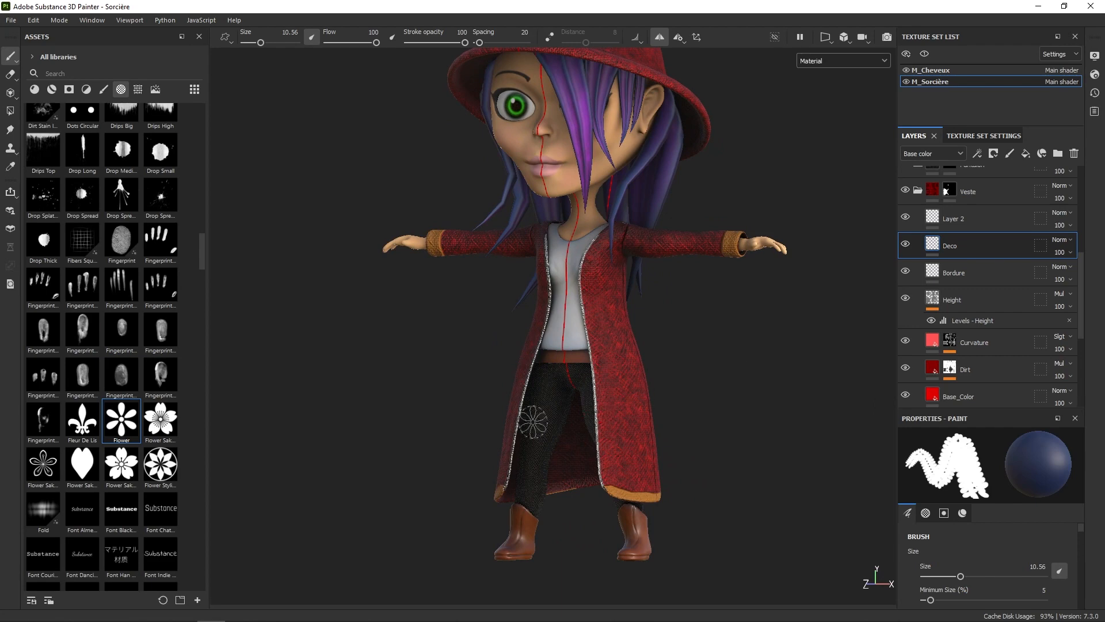
scroll(202, 246, "up", 1)
mouse_move(203, 247)
left_mouse_down()
mouse_move(231, 441)
mouse_move(229, 464)
mouse_move(204, 479)
mouse_move(212, 564)
mouse_move(212, 510)
mouse_move(198, 491)
left_mouse_up()
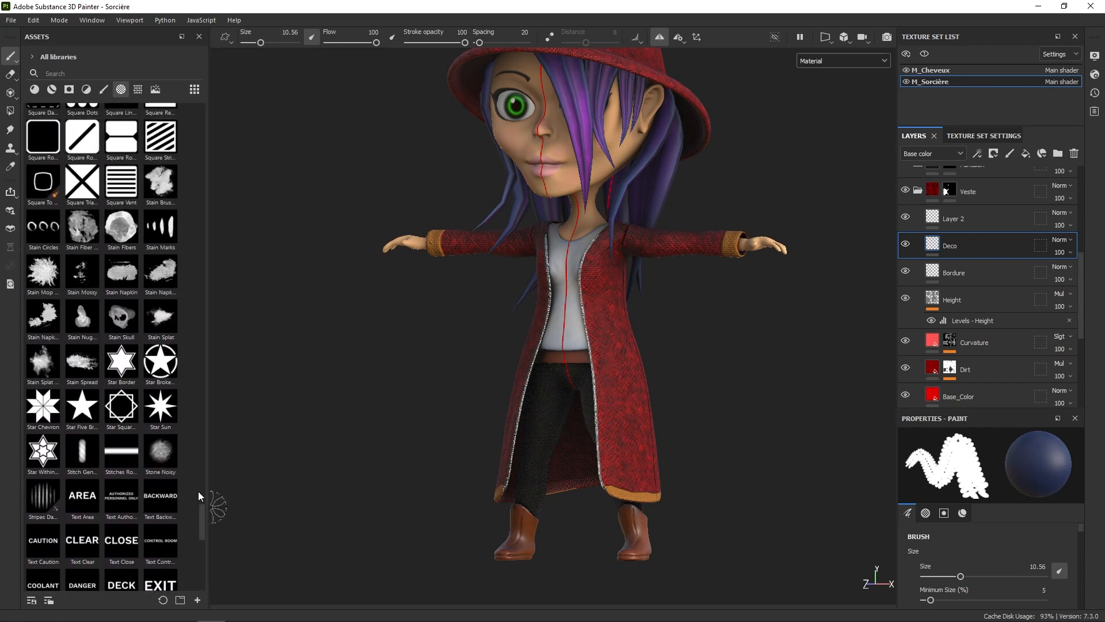
left_click(96, 400)
mouse_move(654, 437)
left_mouse_down("alt")
mouse_move(597, 427)
mouse_move(632, 413)
mouse_move(596, 402)
mouse_move(620, 370)
mouse_move(641, 420)
mouse_move(622, 463)
left_mouse_up("alt")
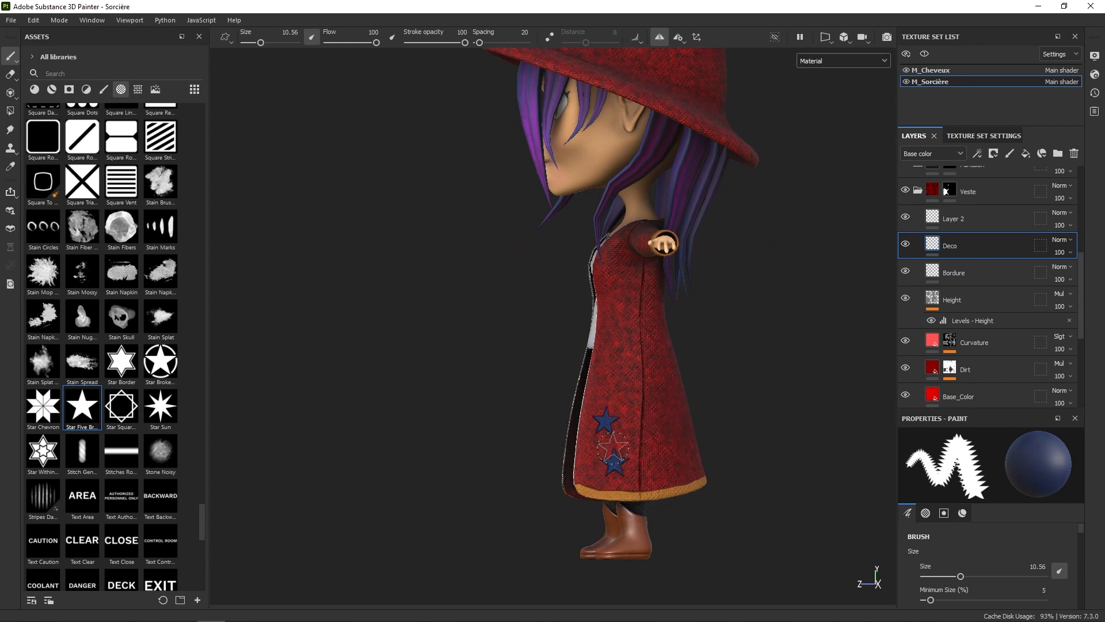
mouse_move(660, 362)
left_mouse_down("alt")
mouse_move(752, 355)
mouse_move(714, 344)
left_mouse_up("alt")
Try the Sign Vent alpha as a dark blue stamp on the coat's upper back, and undo it
mouse_move(738, 236)
left_mouse_down("alt")
mouse_move(632, 315)
mouse_move(701, 356)
mouse_move(651, 360)
mouse_move(700, 361)
mouse_move(711, 351)
mouse_move(673, 353)
mouse_move(702, 336)
left_mouse_up("alt")
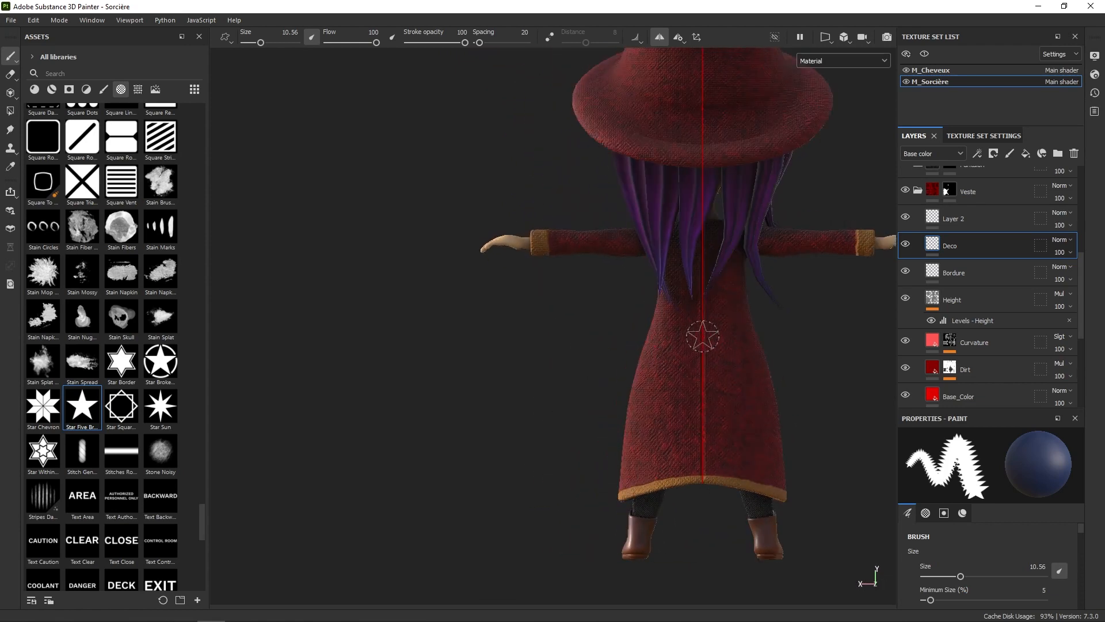
right_click(728, 313)
scroll(194, 486, "up", 10)
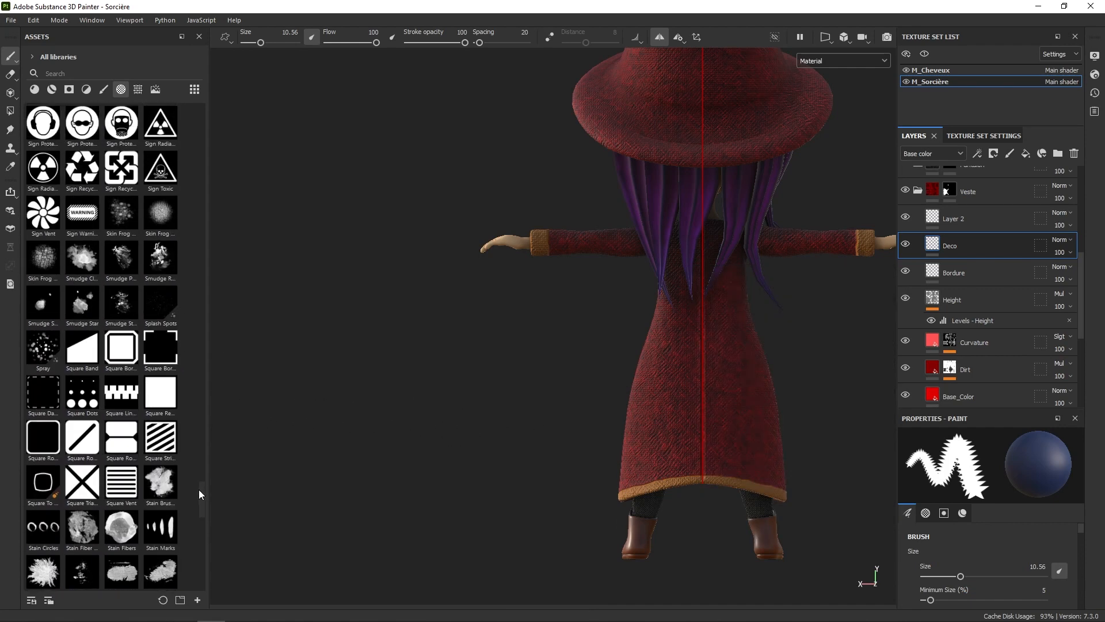
scroll(199, 472, "up", 2)
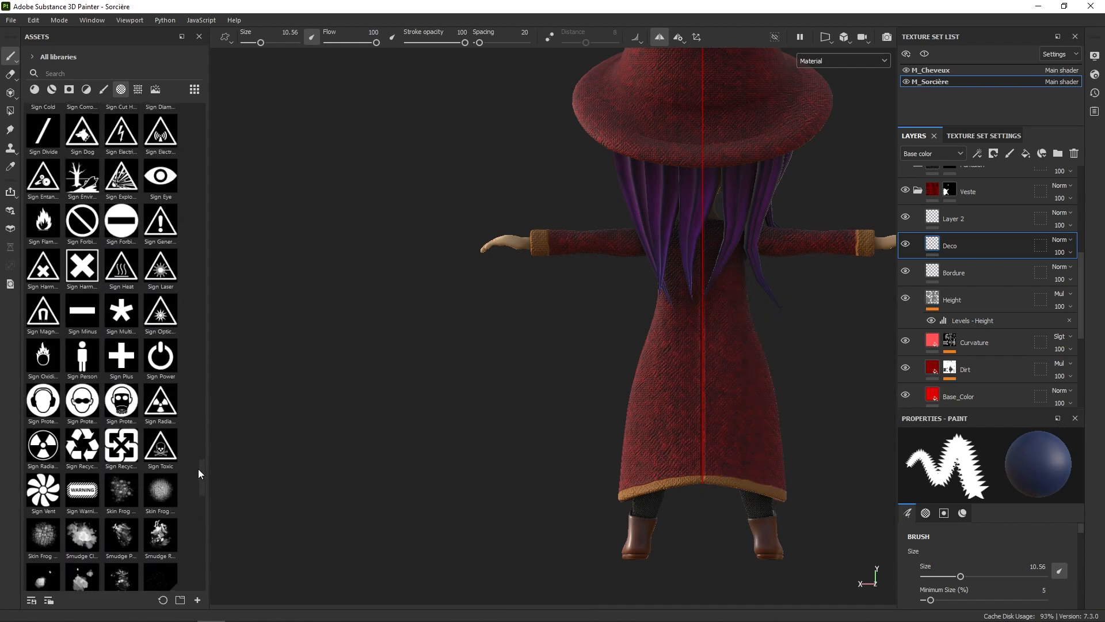
left_click(45, 471)
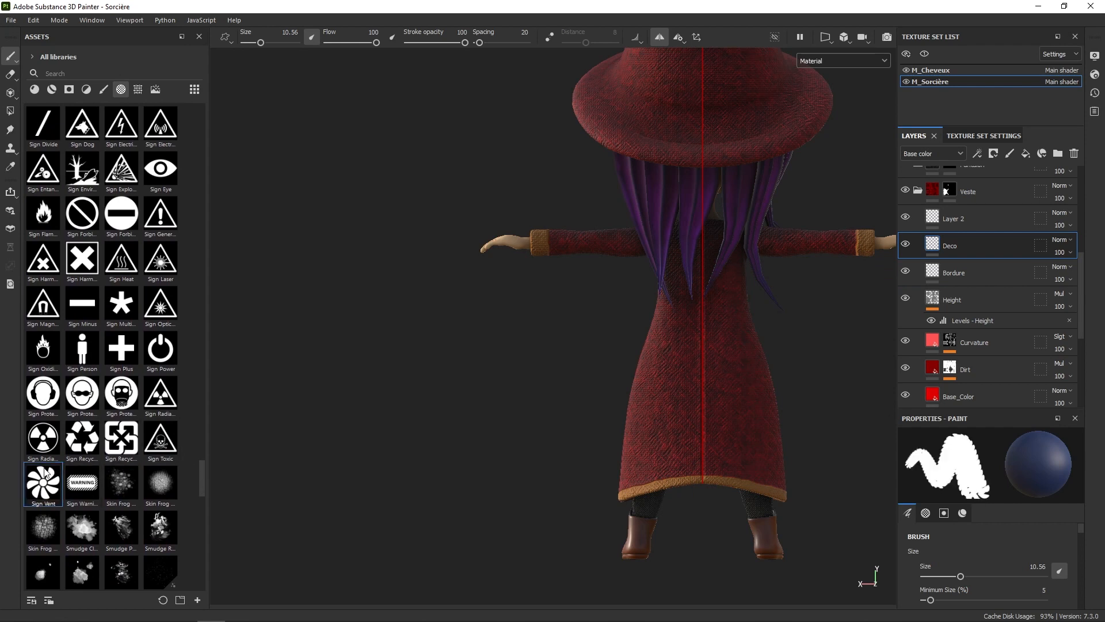
left_click(682, 323)
left_click_drag(662, 393, 724, 387, "alt")
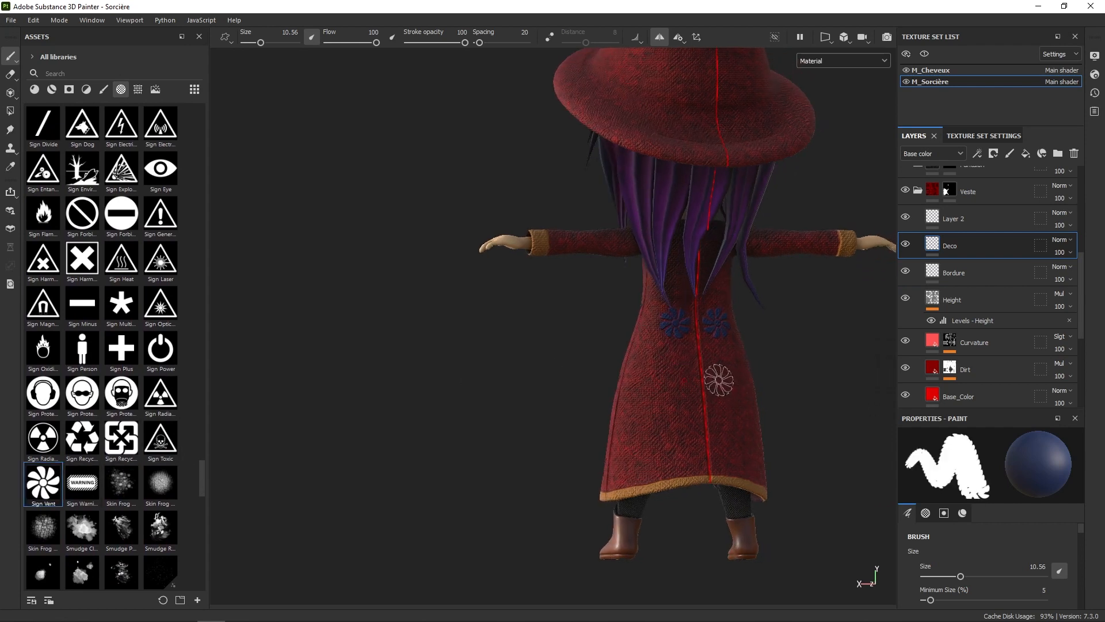
key("ctrl+z")
Use the Flower alpha again and scatter dark blue flower stamps over the back of the coat, from the hem to the upper back
left_click_drag(202, 461, 222, 246)
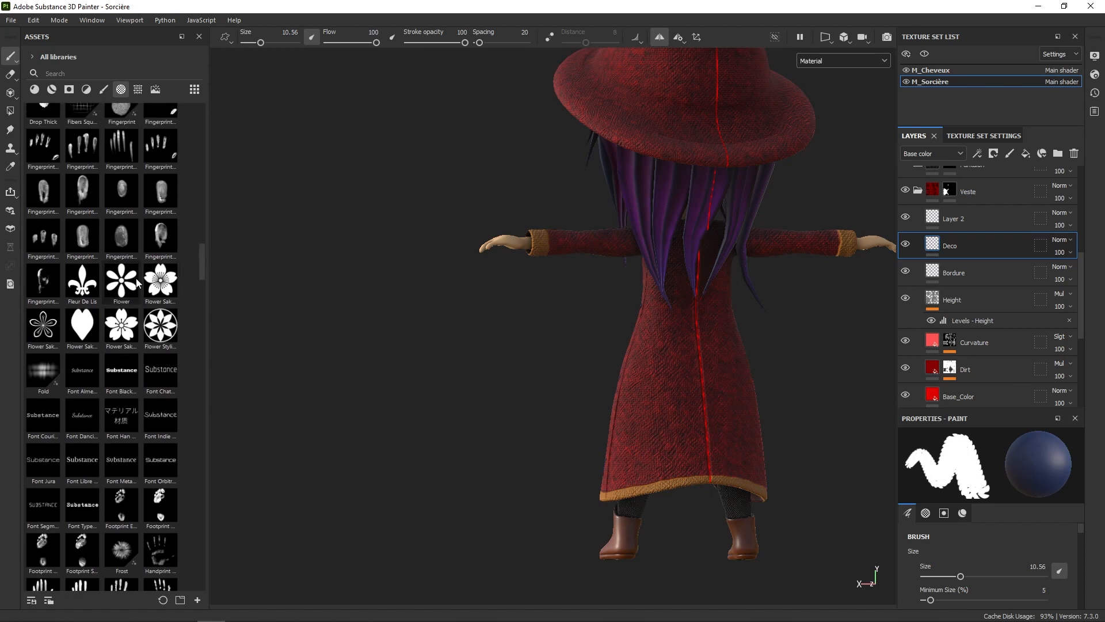
left_click(660, 441)
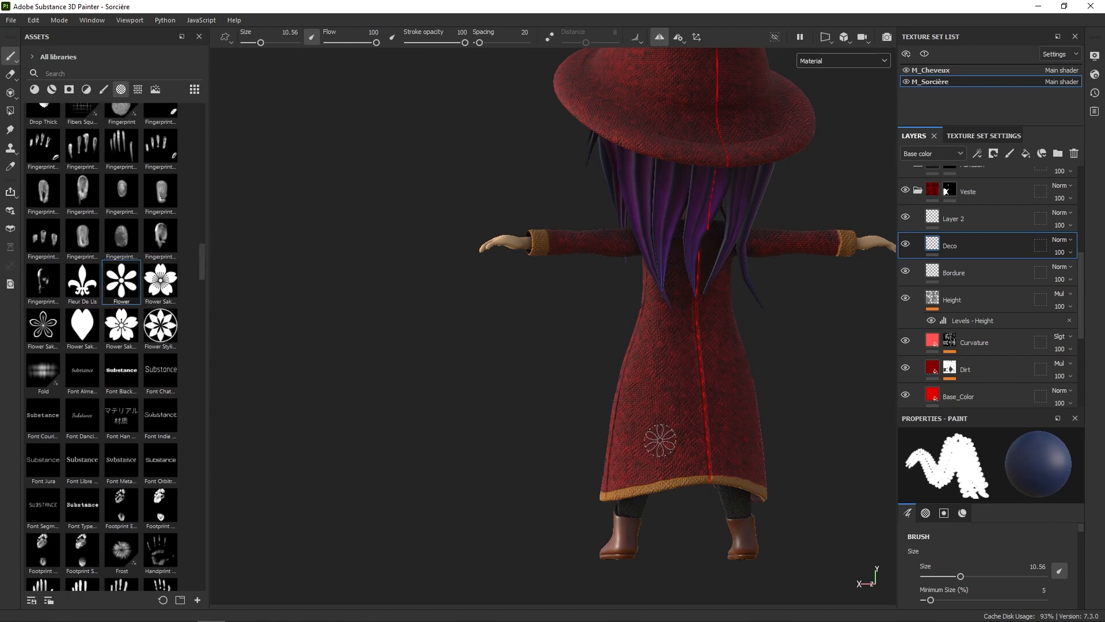
left_click(744, 441)
left_click(725, 380)
left_click(674, 381)
left_click_drag(689, 324, 765, 316, "alt")
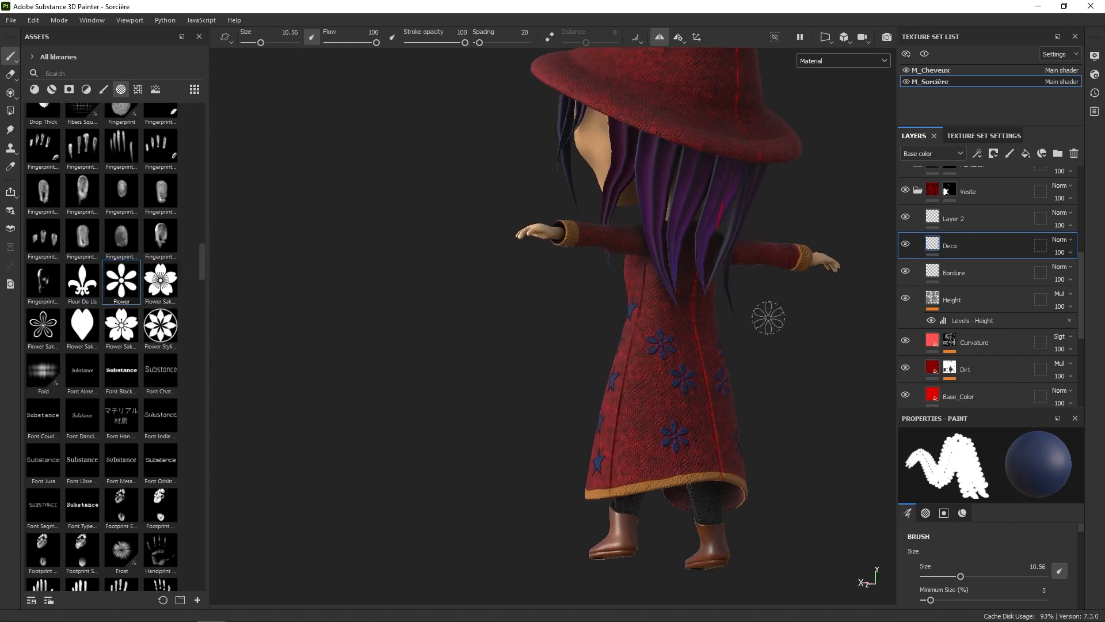
mouse_move(685, 426)
left_mouse_down("alt")
mouse_move(734, 305)
mouse_move(646, 264)
left_mouse_up("alt")
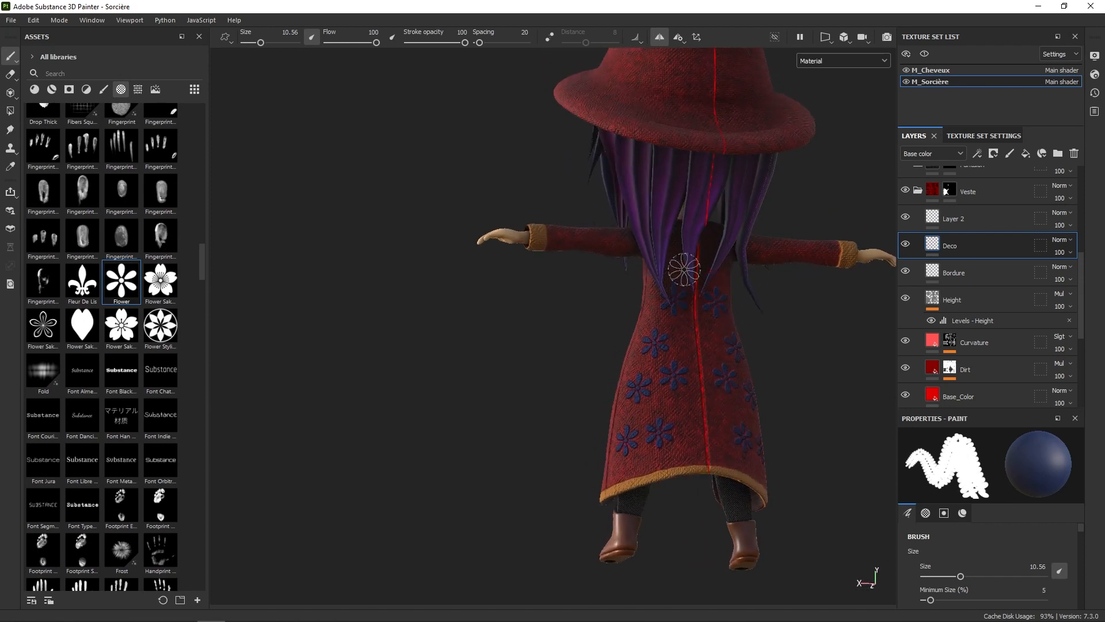
Examine the decorated coat from back to front, and check the brush material settings and the coat's paint layers
mouse_move(740, 284)
left_mouse_down("alt")
mouse_move(724, 251)
mouse_move(713, 275)
mouse_move(690, 280)
mouse_move(749, 288)
mouse_move(751, 278)
mouse_move(673, 320)
mouse_move(802, 320)
mouse_move(851, 339)
left_mouse_up("alt")
left_click_drag(776, 353, 740, 378, "alt")
right_click_drag(698, 371, 708, 294, "alt")
left_click_drag(733, 321, 729, 320, "alt+shift")
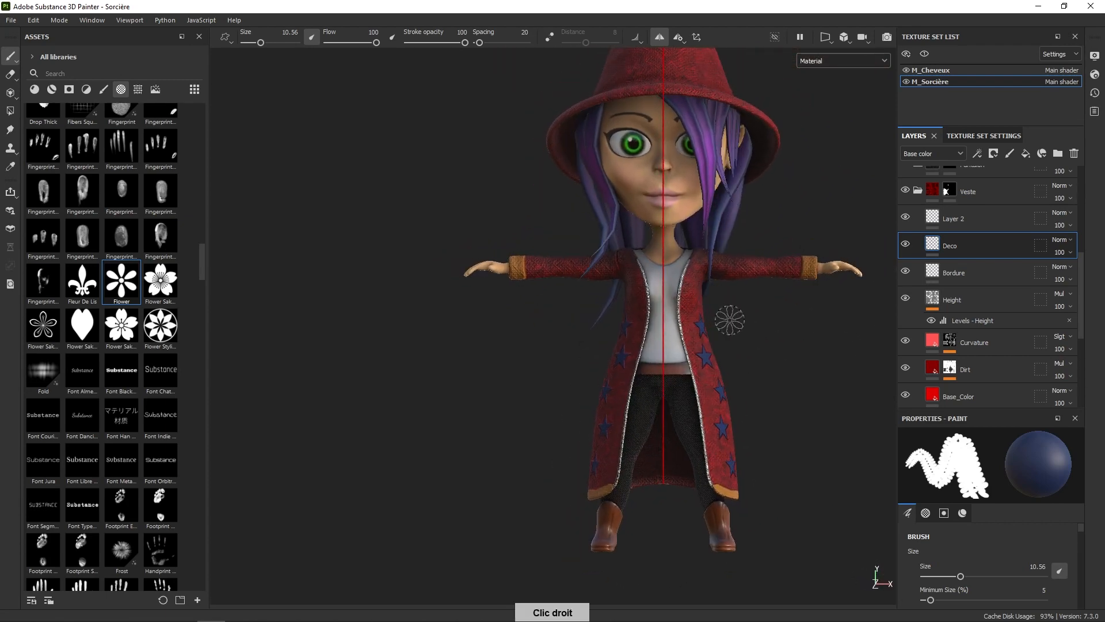
right_click_drag(777, 313, 772, 209, "alt")
middle_click_drag(797, 381, 753, 424, "alt")
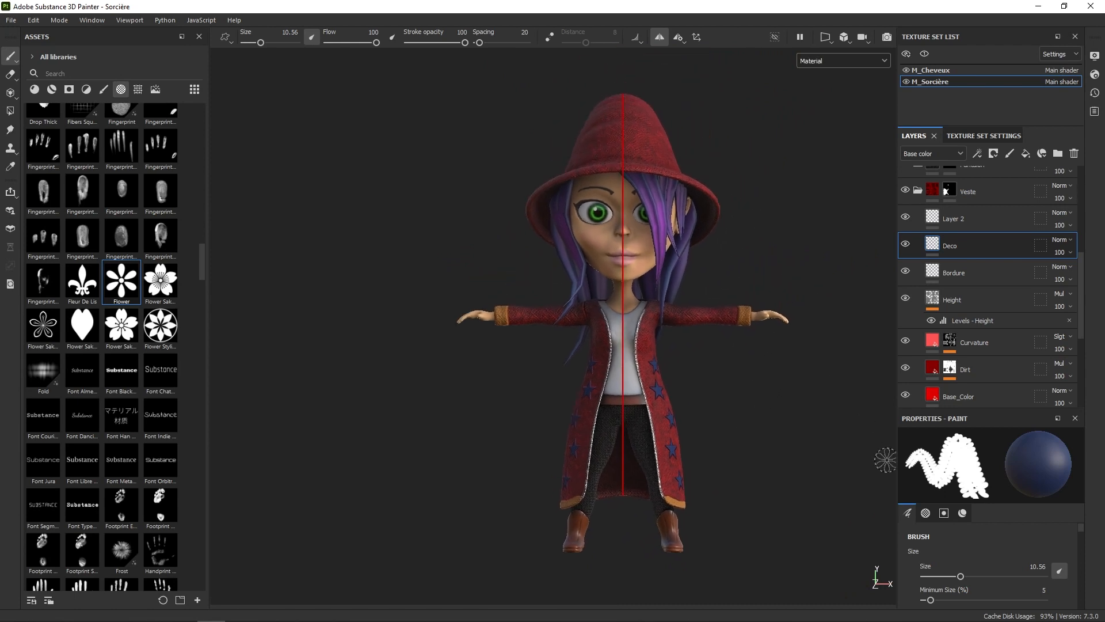
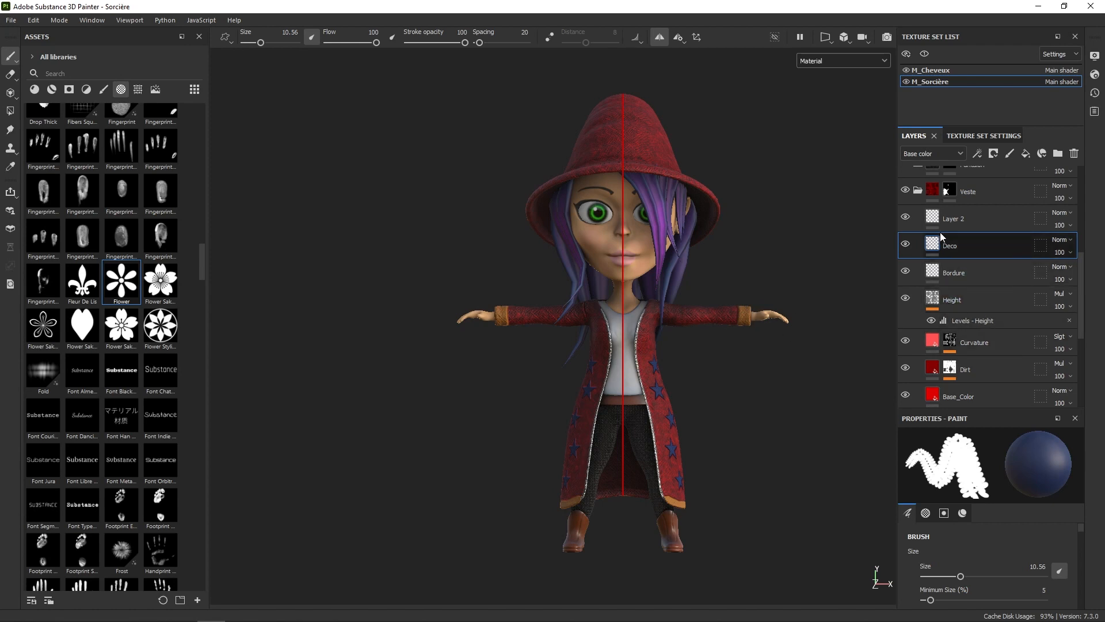
left_click(950, 219)
right_click(819, 364)
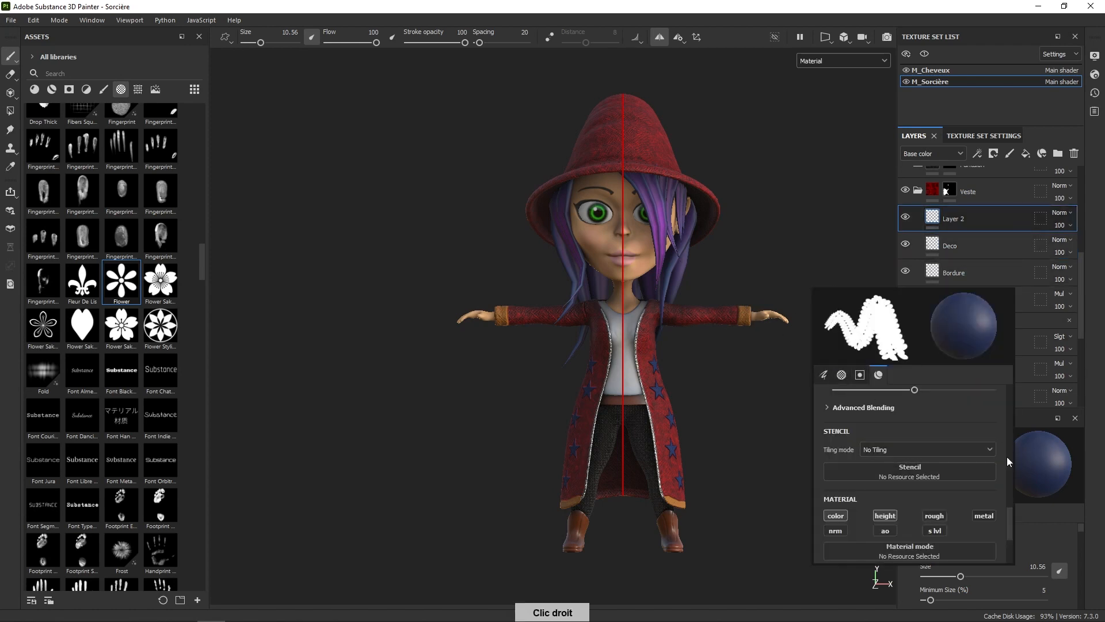
left_click(955, 272)
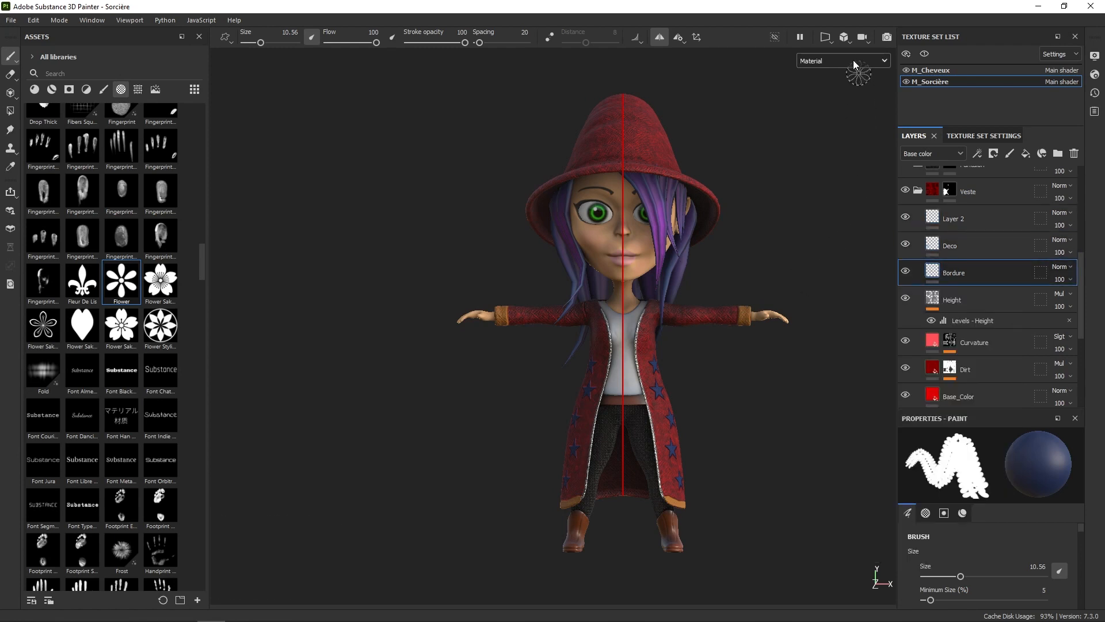
Collapse the Veste folder and add a new paint layer inside the Chapeau folder, above its Height layer
left_click(917, 190)
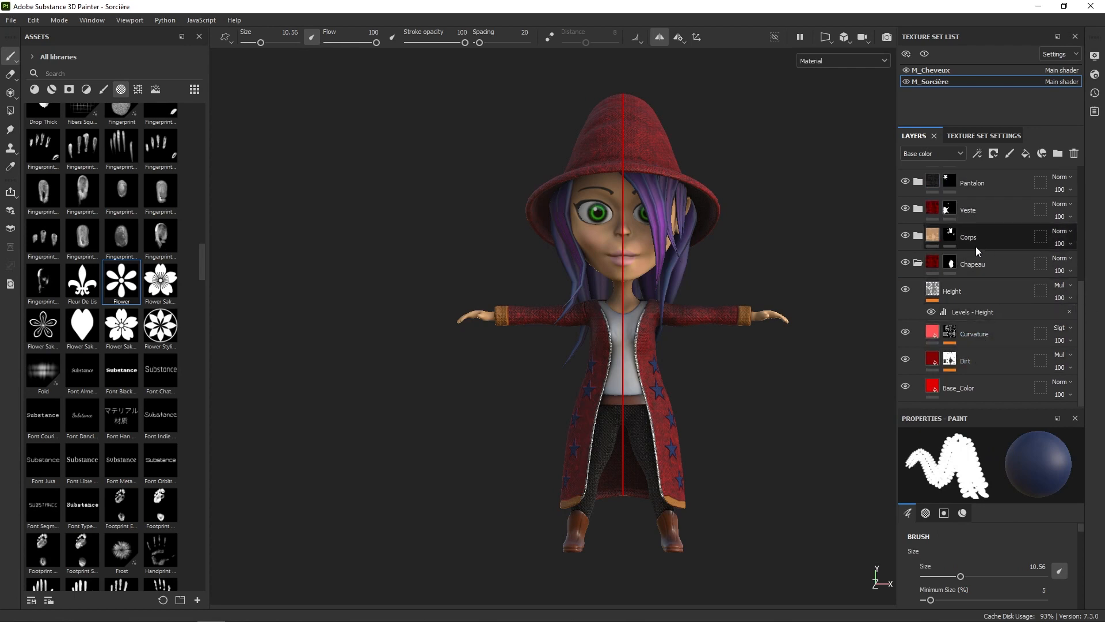
left_click(917, 264)
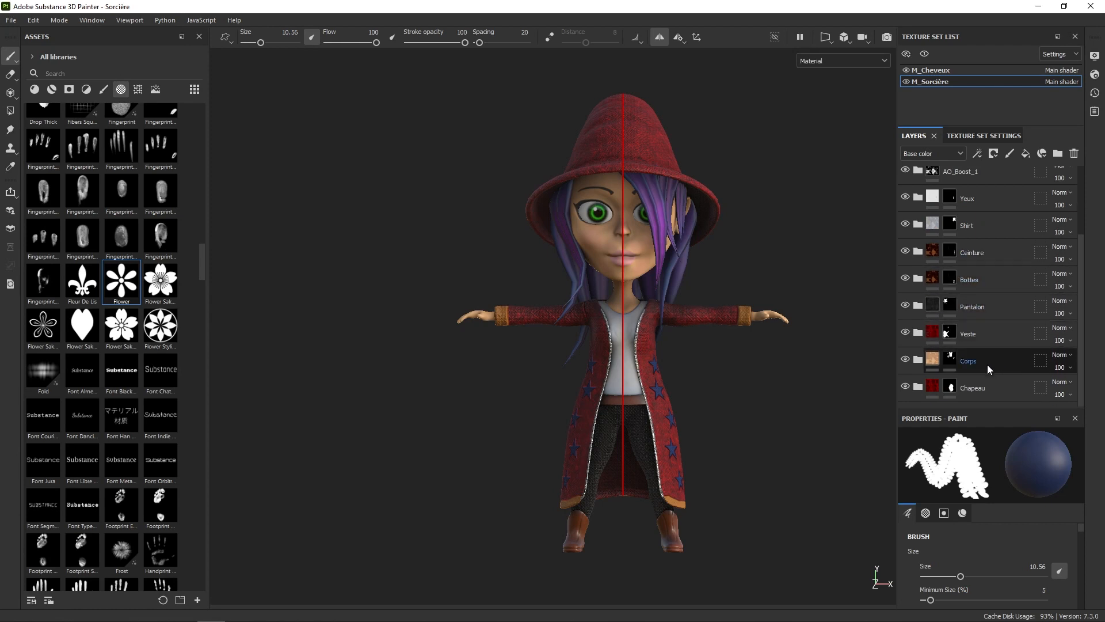
left_click(917, 386)
scroll(1077, 299, "down", 3)
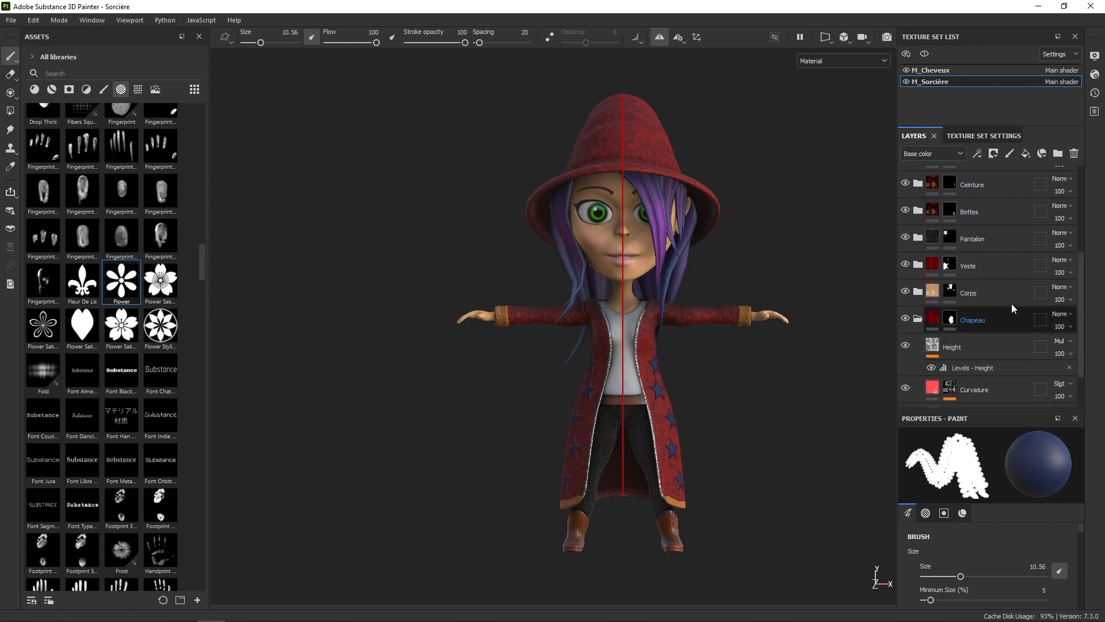
left_click(1010, 153)
left_click_drag(996, 311, 985, 349)
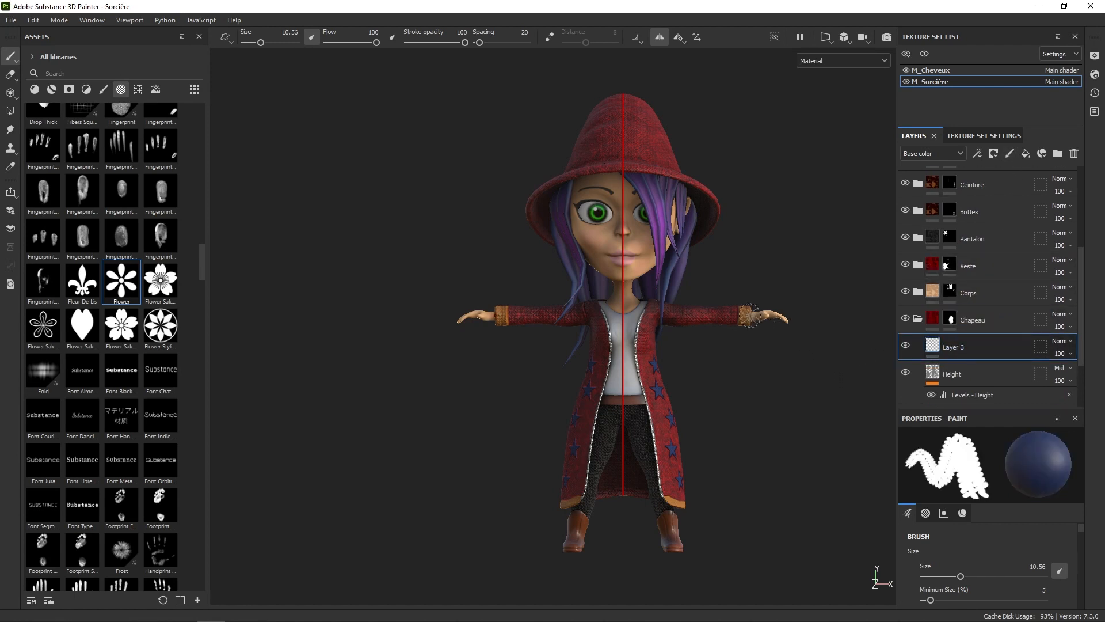
Set the brush's base color to the sleeve cuff's brown-orange, sampled in Base color display, and return the viewport to Material display
right_click(799, 367)
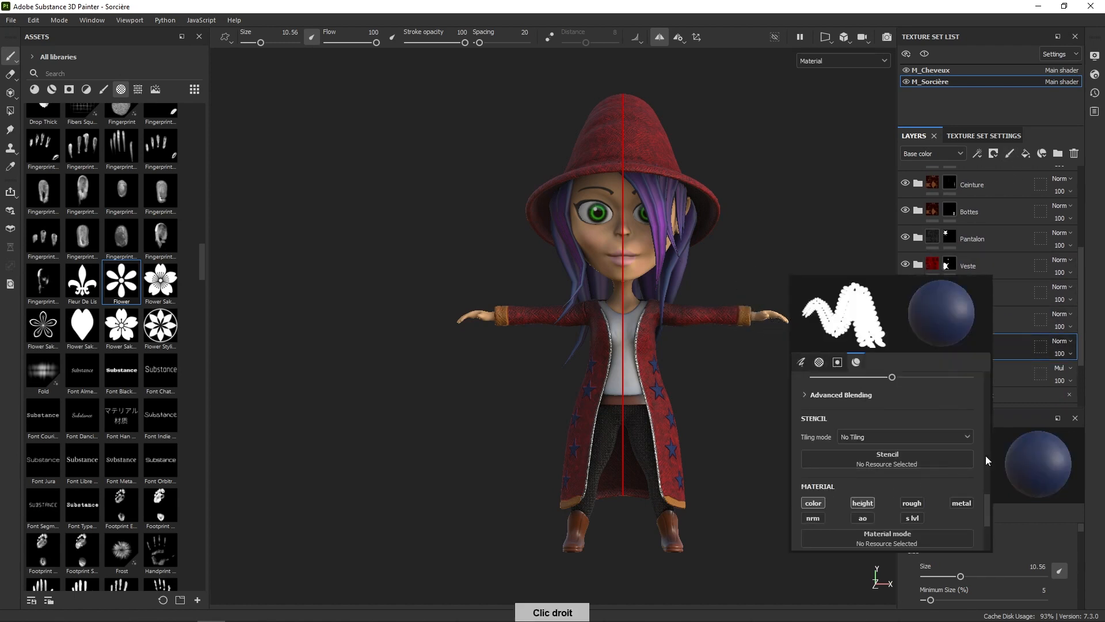
scroll(982, 500, "down", 3)
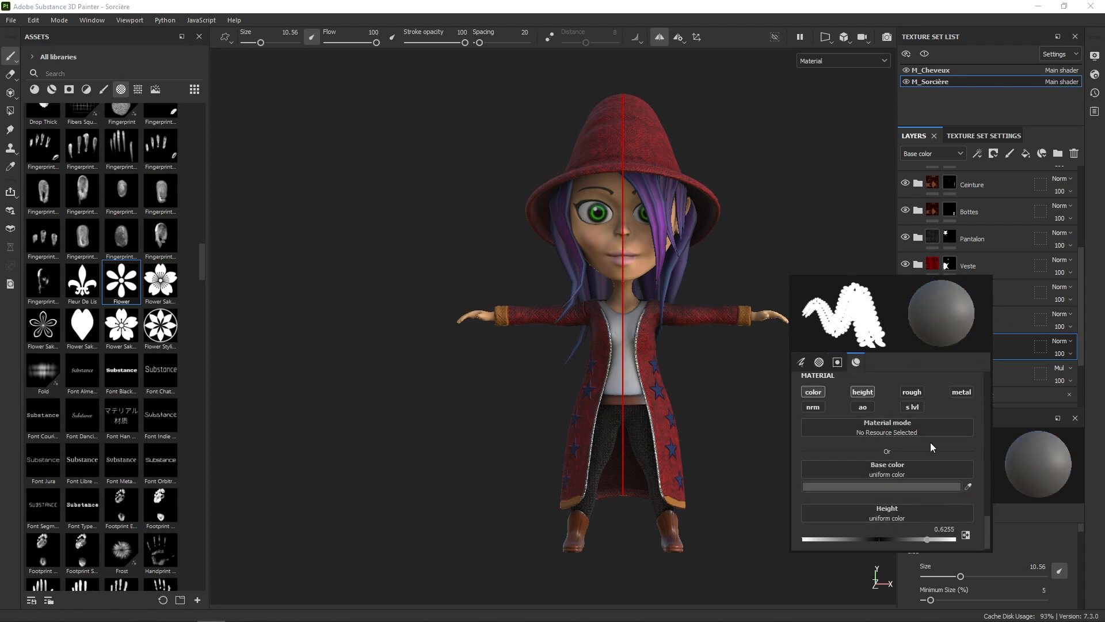
left_click(968, 486)
left_click(748, 313)
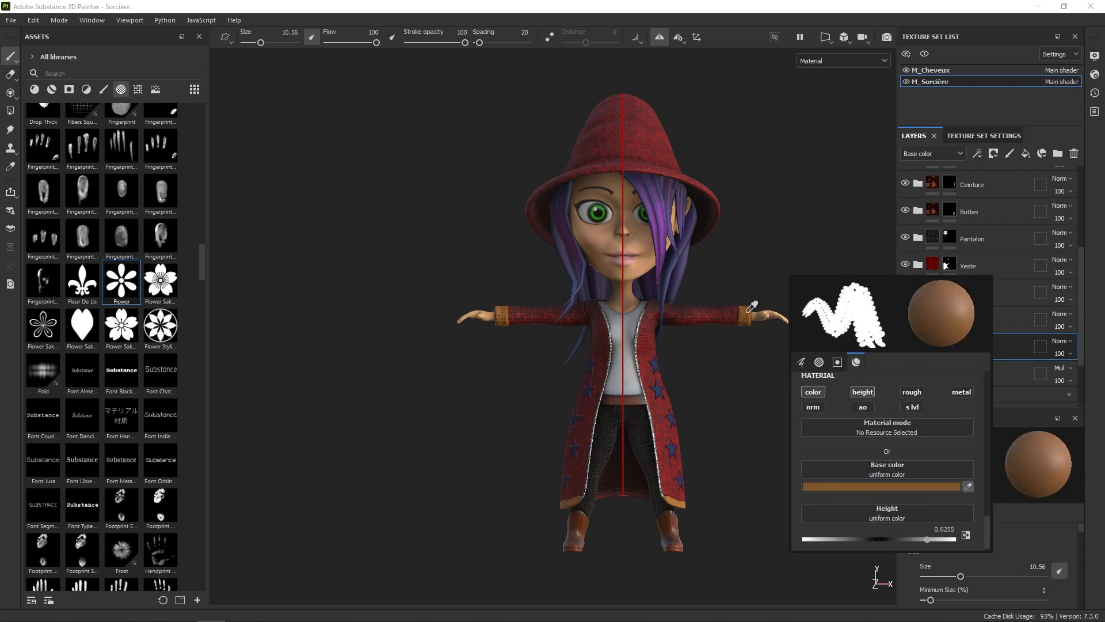
left_click(854, 60)
left_click(836, 108)
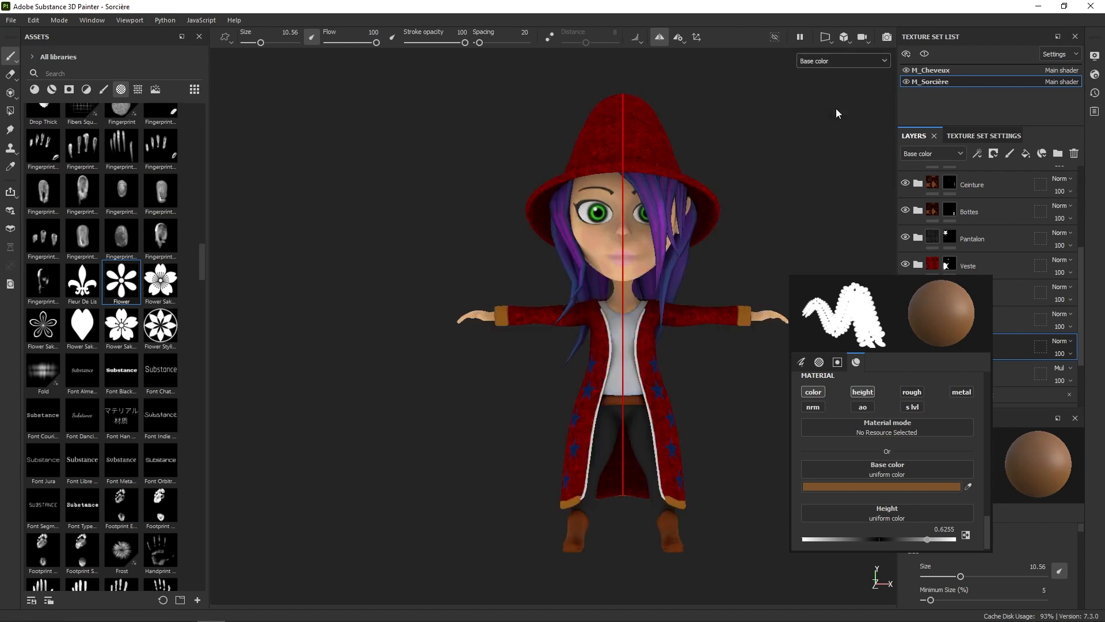
left_click(968, 487)
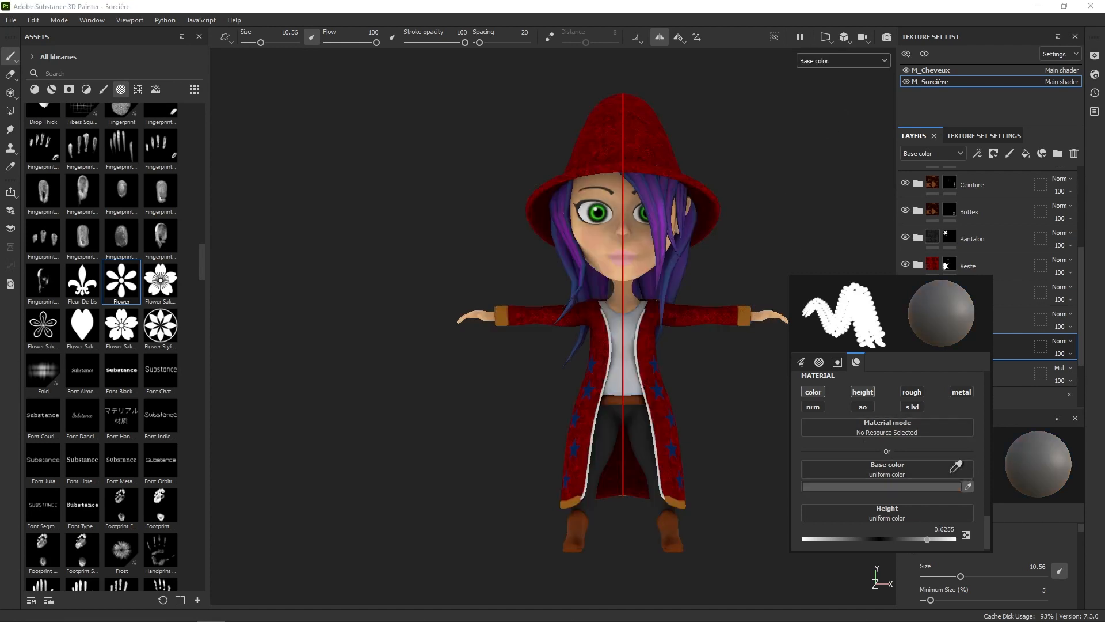
left_click(746, 316)
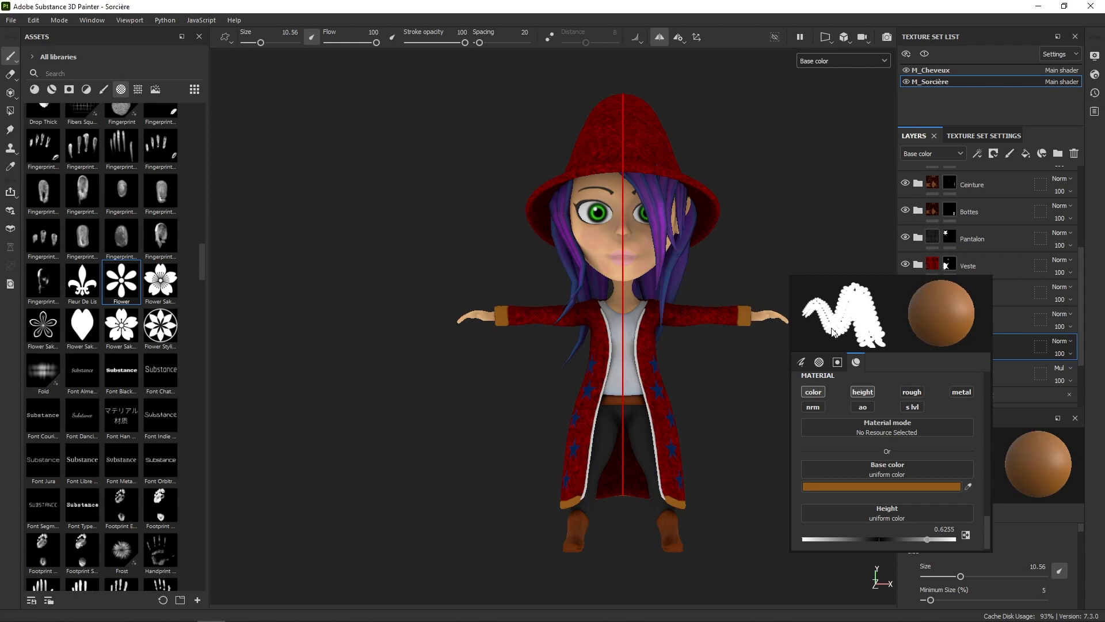
left_click(846, 61)
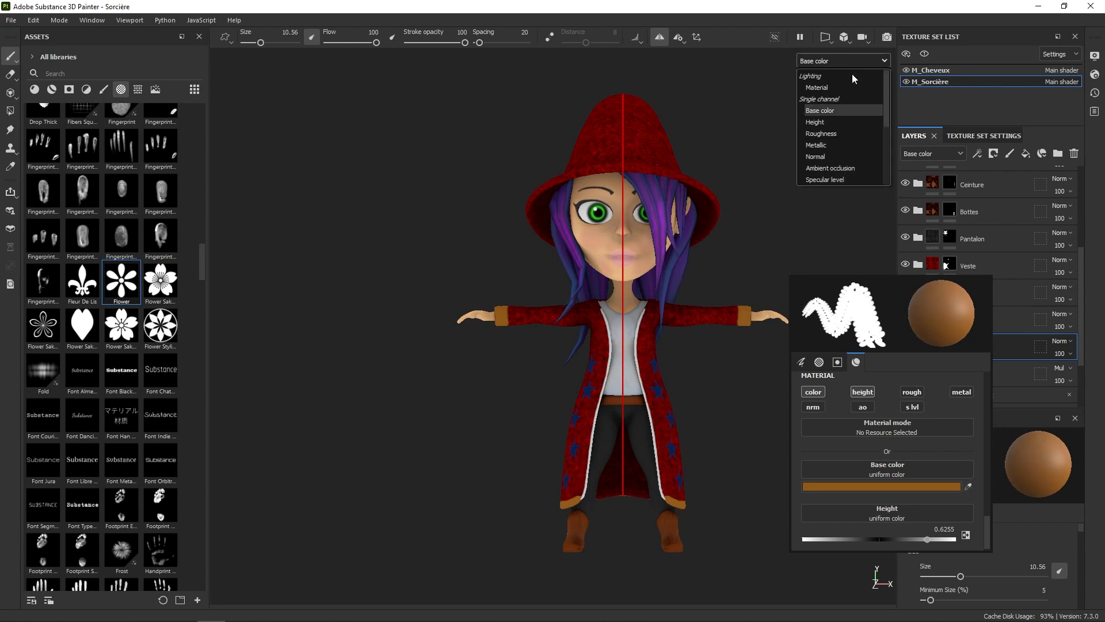
left_click(842, 85)
Compare how the character looks in Material and Base color display, from the front and from the side
middle_click_drag(779, 204, 817, 374, "alt")
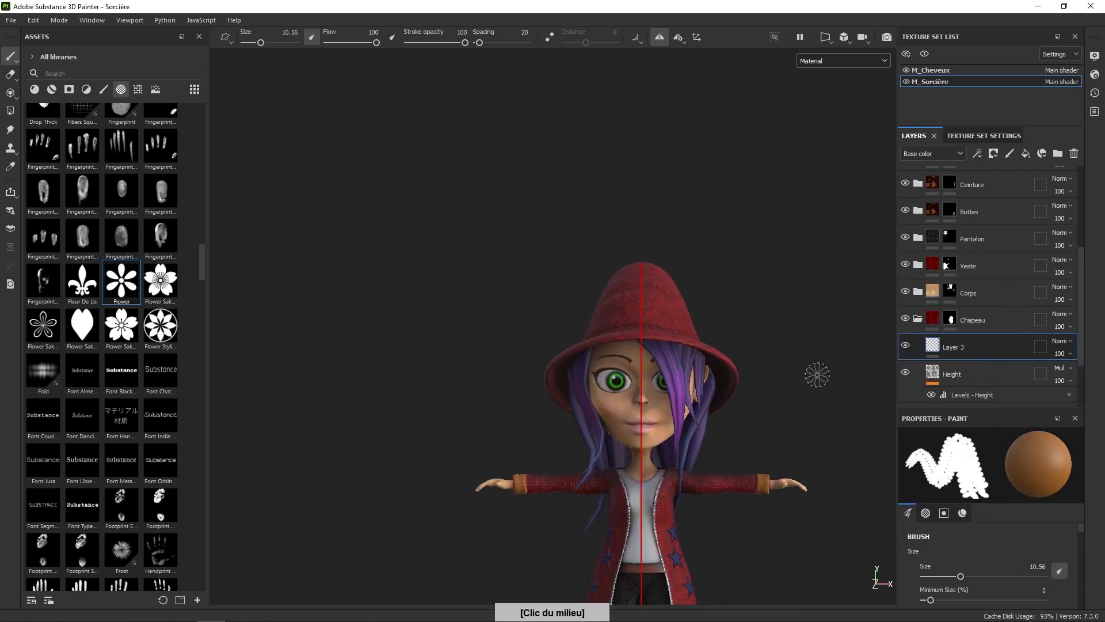
mouse_move(771, 364)
left_mouse_down("alt")
mouse_move(718, 348)
mouse_move(710, 329)
left_mouse_up("alt")
left_click(843, 60)
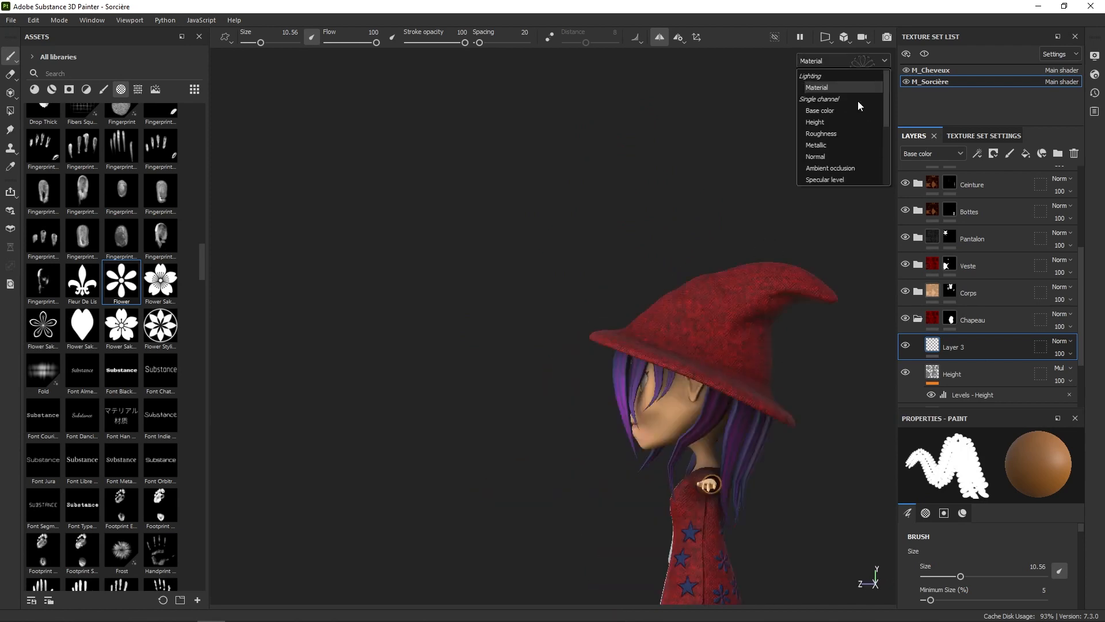
left_click(847, 108)
left_click_drag(828, 177, 890, 254, "alt")
right_click_drag(796, 355, 800, 226, "alt")
middle_click_drag(800, 225, 666, 254, "alt")
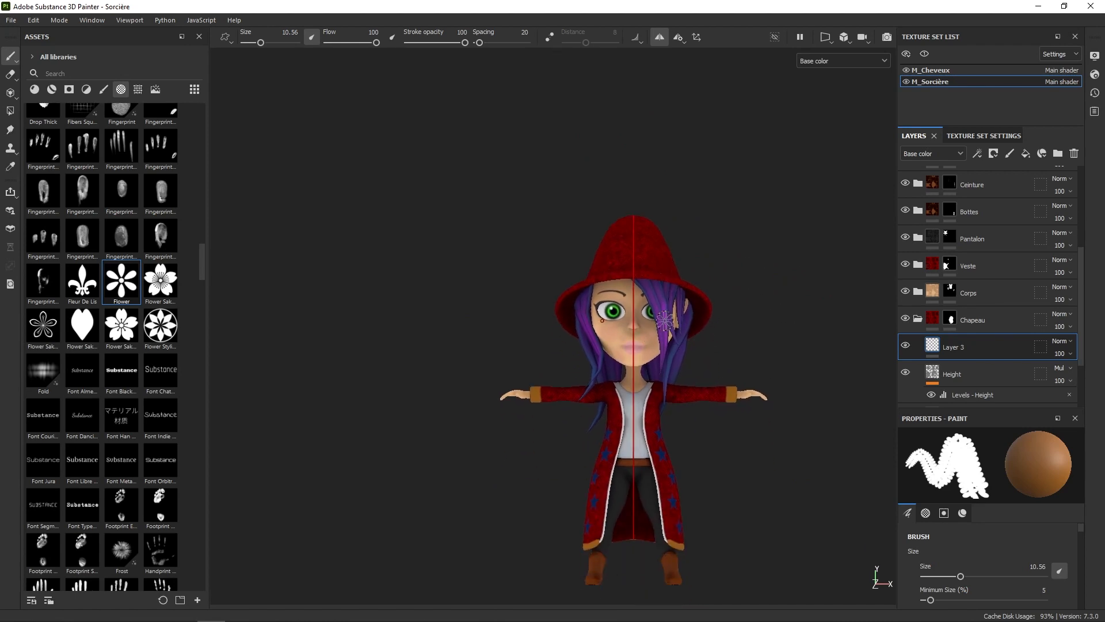
left_click(870, 61)
left_click(867, 86)
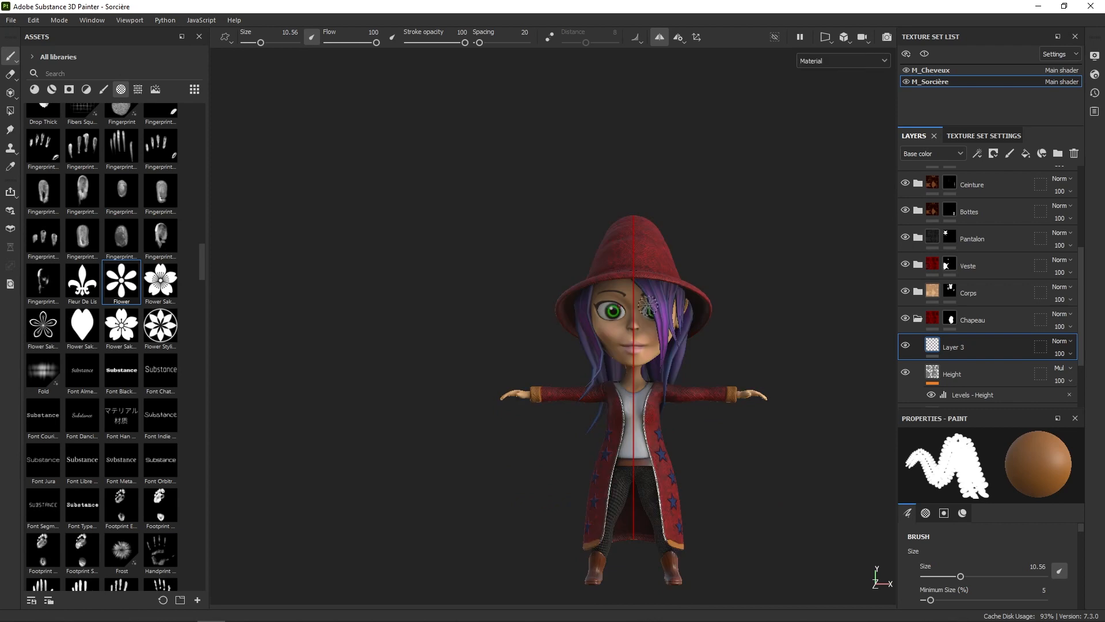
left_click(856, 60)
left_click(832, 110)
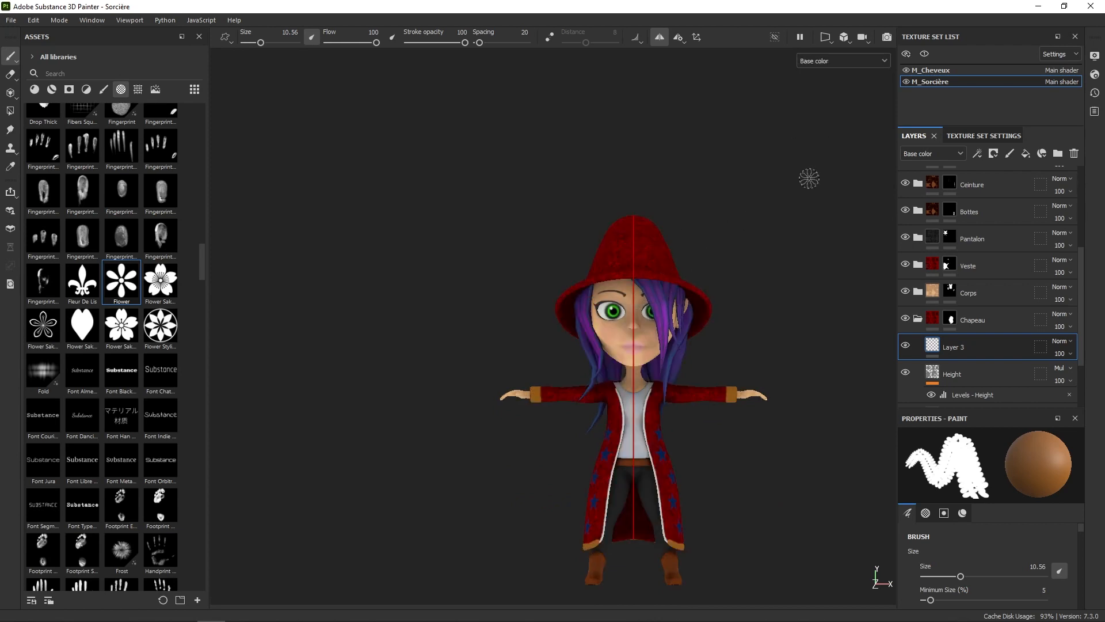
mouse_move(806, 177)
left_mouse_down("alt")
mouse_move(653, 205)
mouse_move(779, 163)
left_mouse_up("alt")
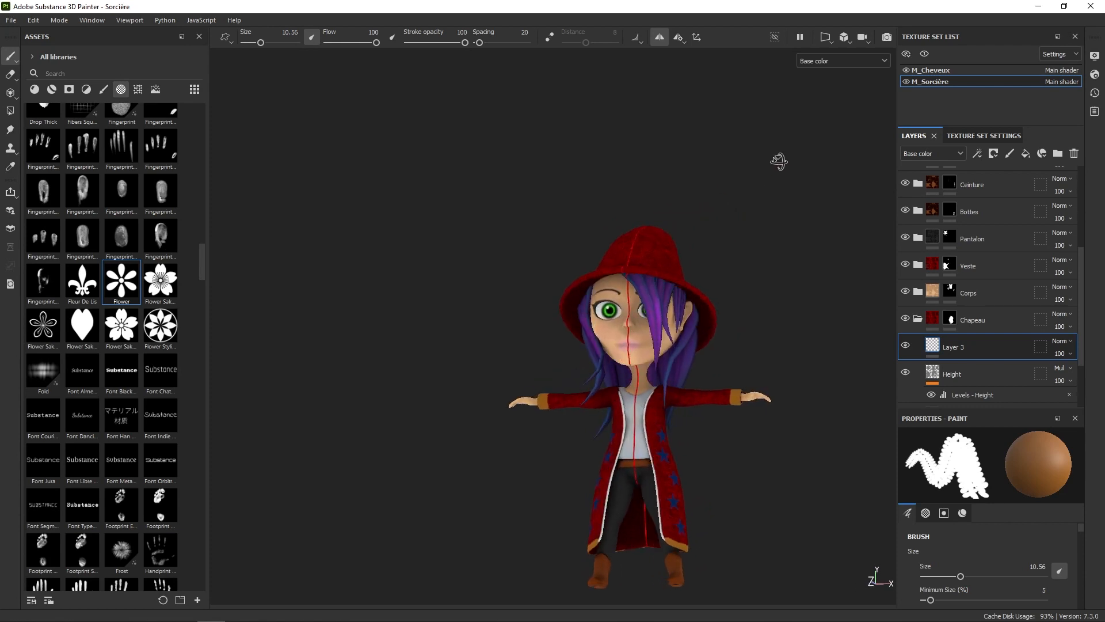
left_click(845, 61)
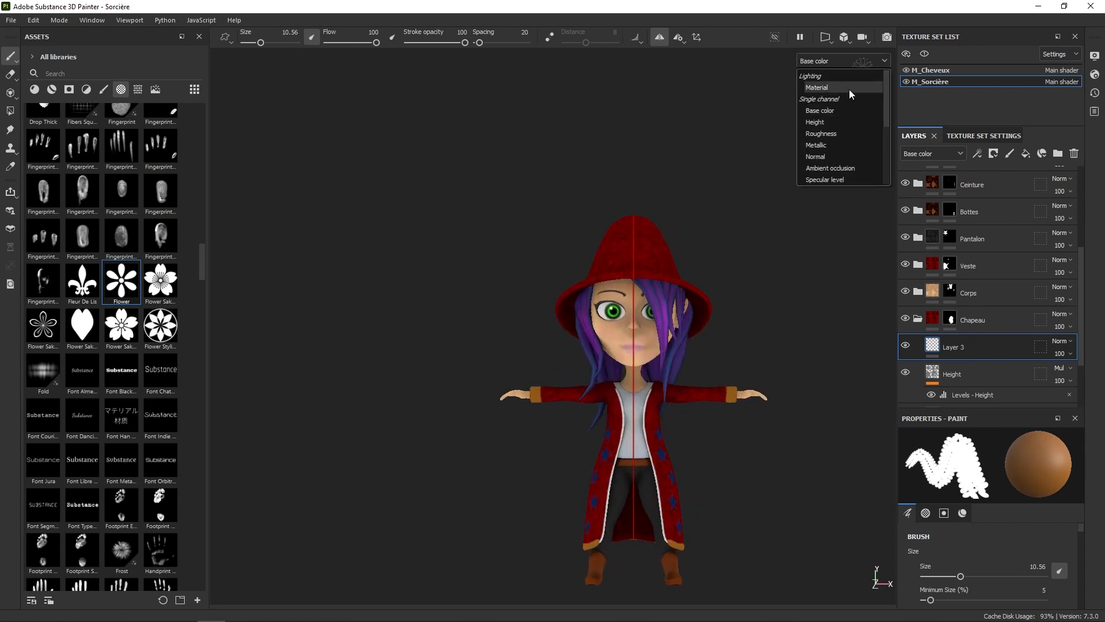
left_click(839, 89)
Examine the undecorated hat up close from the front and side, alternating between Base color and Material display
mouse_move(751, 201)
middle_mouse_down()
mouse_move(743, 283)
mouse_move(723, 321)
middle_mouse_up()
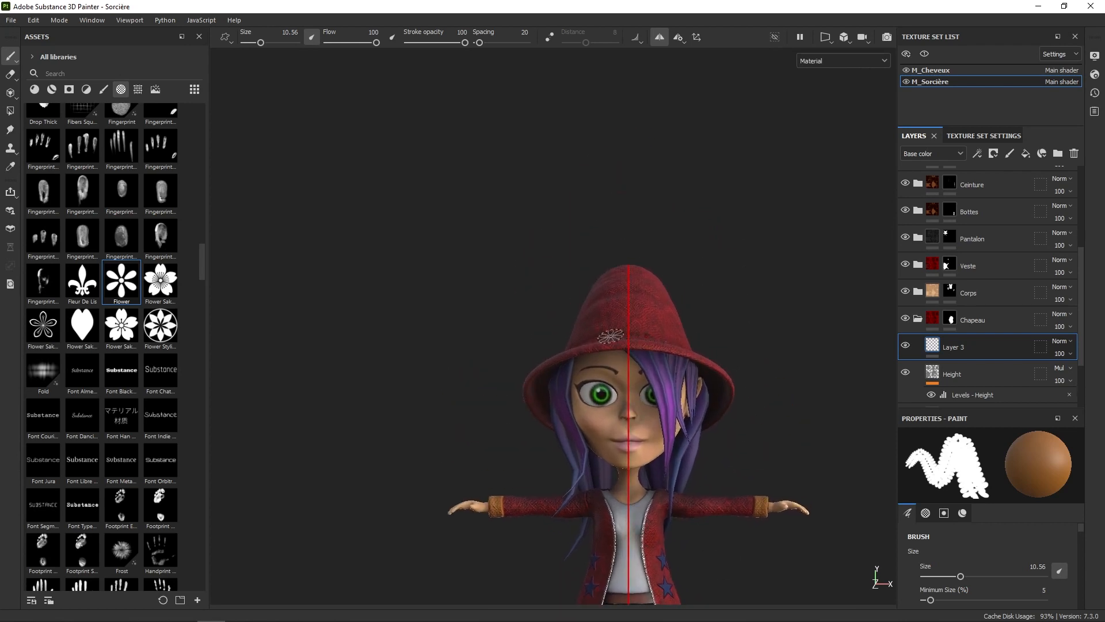
left_click(859, 61)
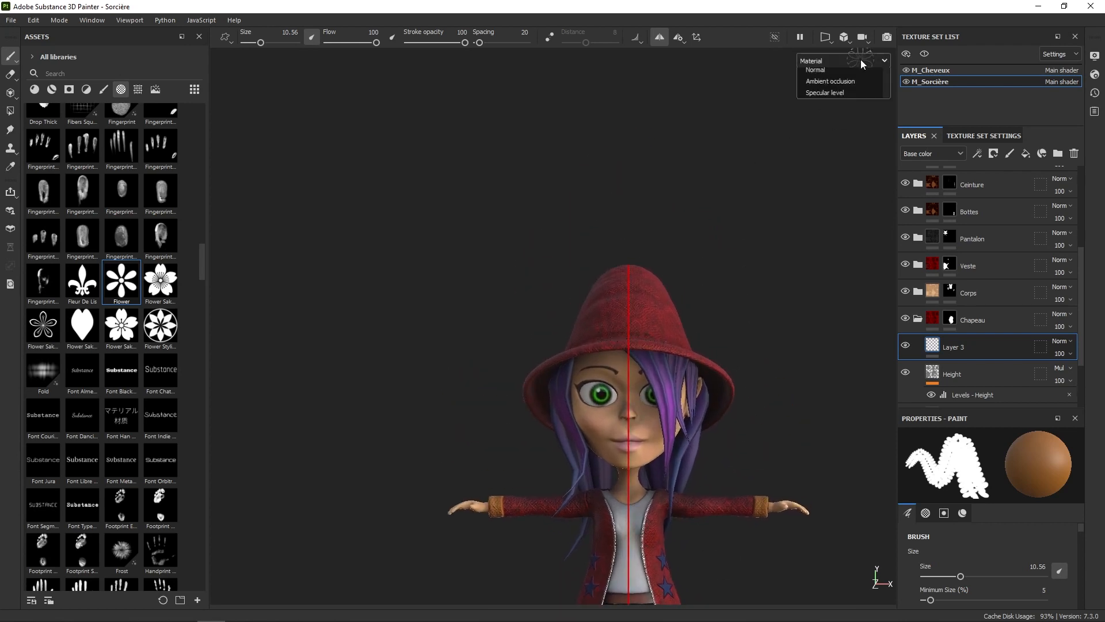
left_click(834, 100)
left_click_drag(771, 279, 713, 288, "alt")
left_click(843, 61)
left_click(837, 88)
mouse_move(765, 246)
left_mouse_down("alt")
mouse_move(753, 264)
mouse_move(699, 273)
mouse_move(753, 263)
left_mouse_up("alt")
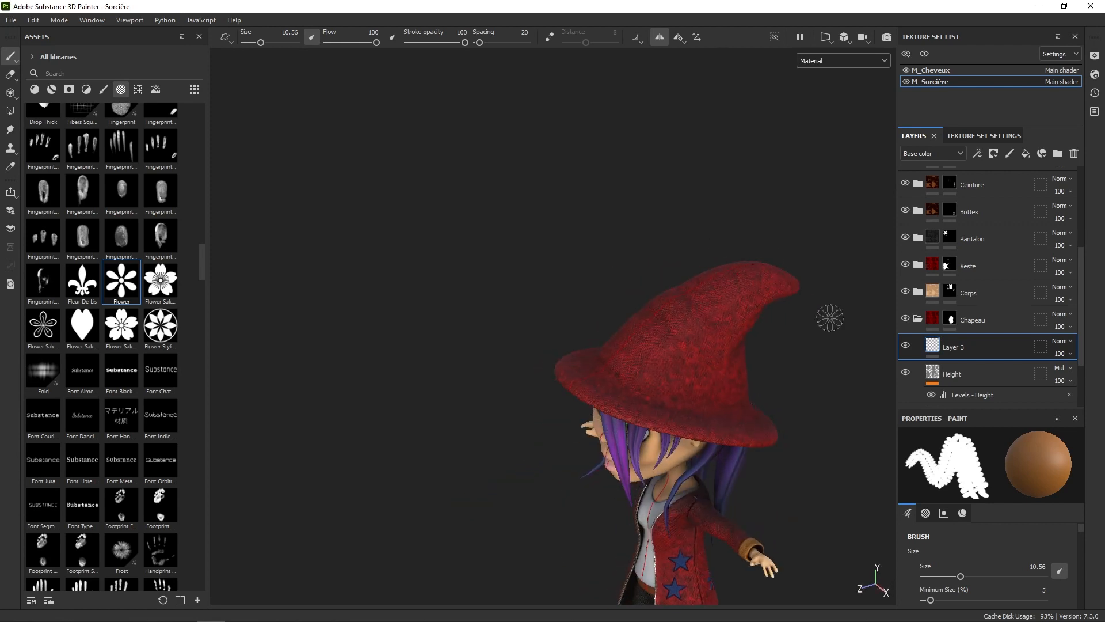
mouse_move(828, 316)
left_mouse_down("alt")
mouse_move(804, 275)
mouse_move(810, 314)
left_mouse_up("alt")
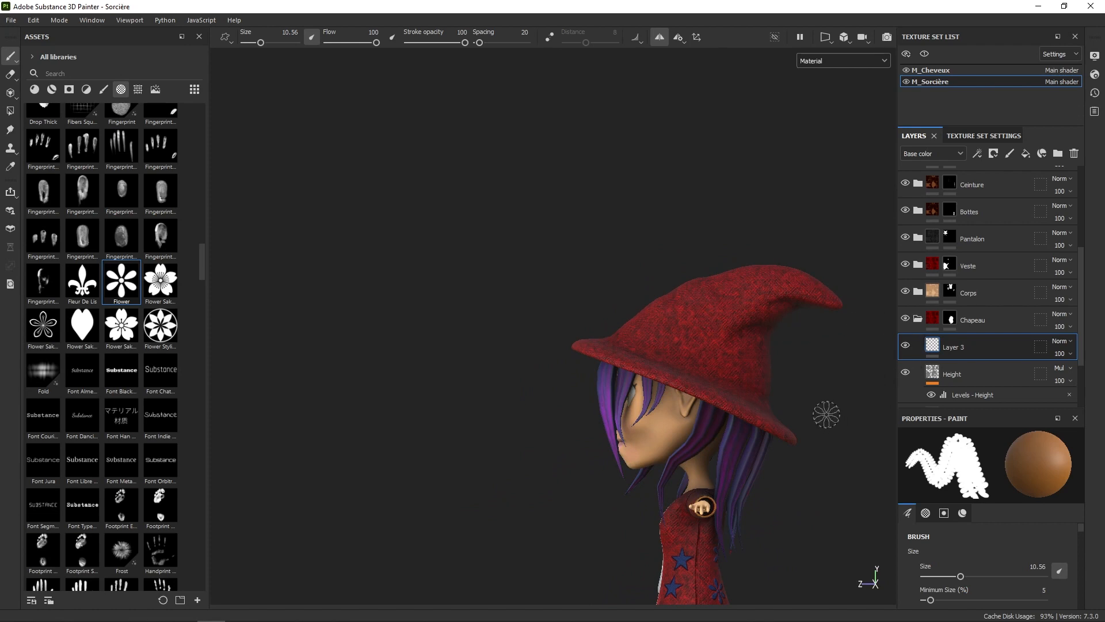
left_click_drag(826, 414, 868, 451, "alt")
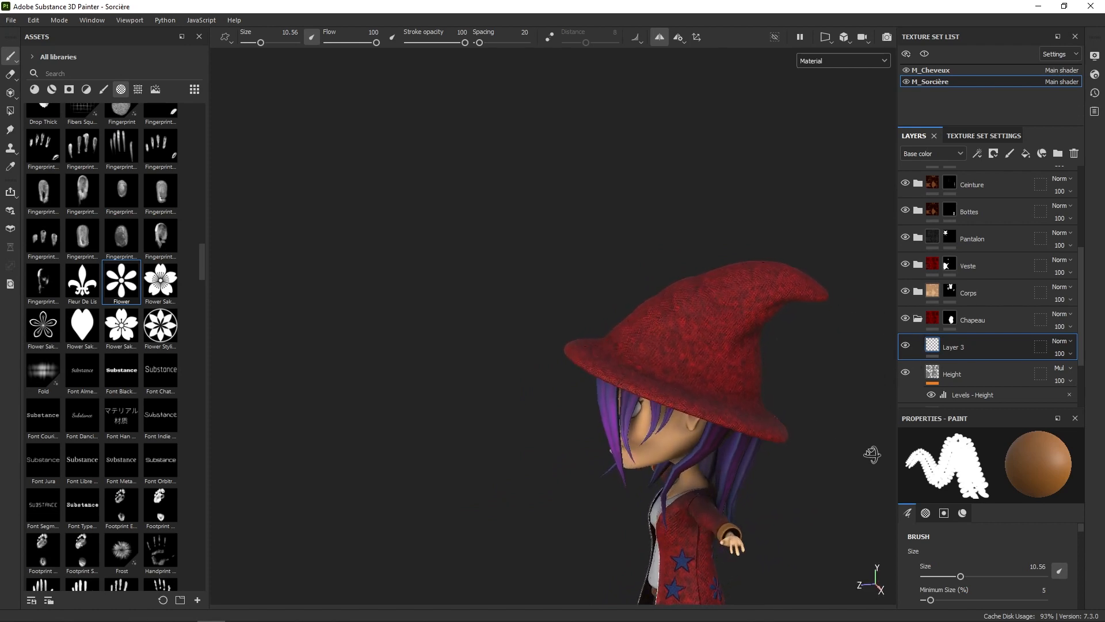
Search the brush library for "soft" and choose the Basic Soft brush
right_click(838, 419)
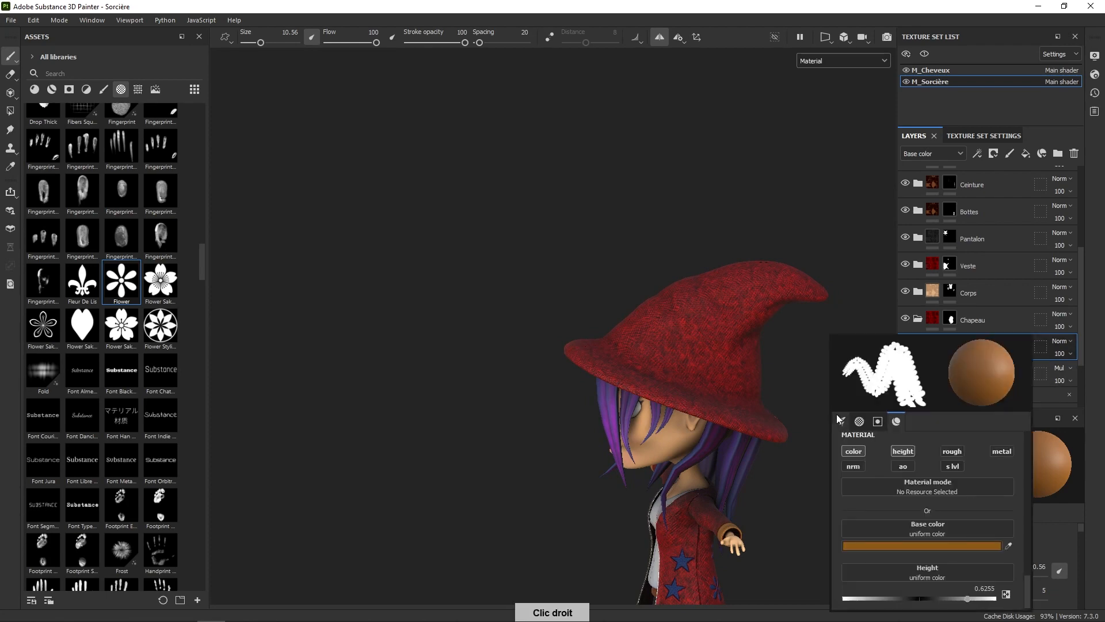
left_click(103, 89)
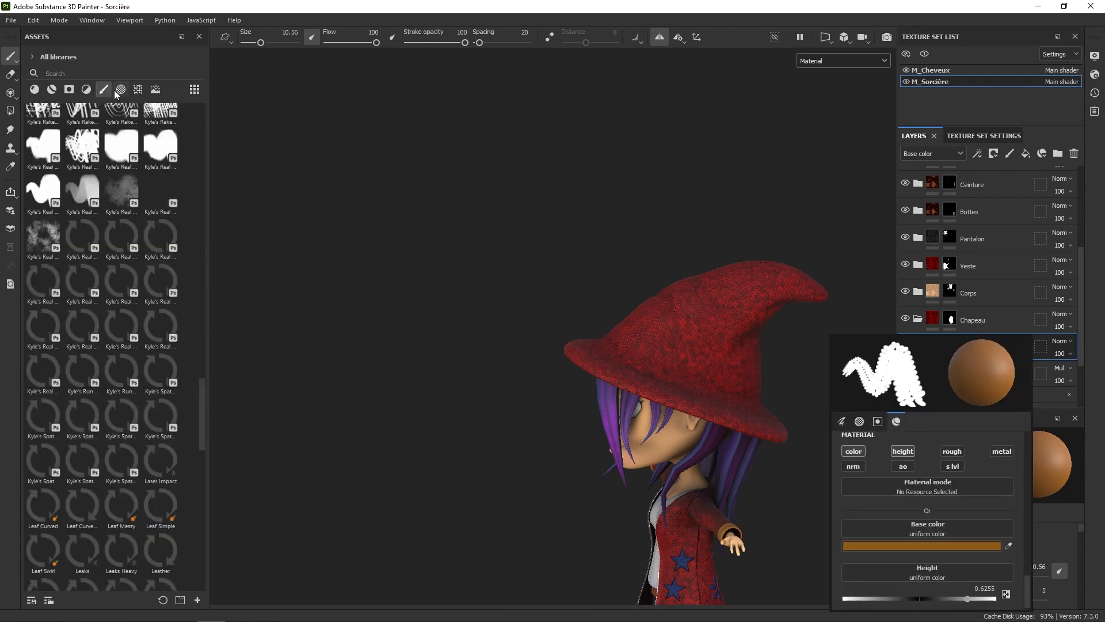
left_click_drag(198, 366, 200, 285)
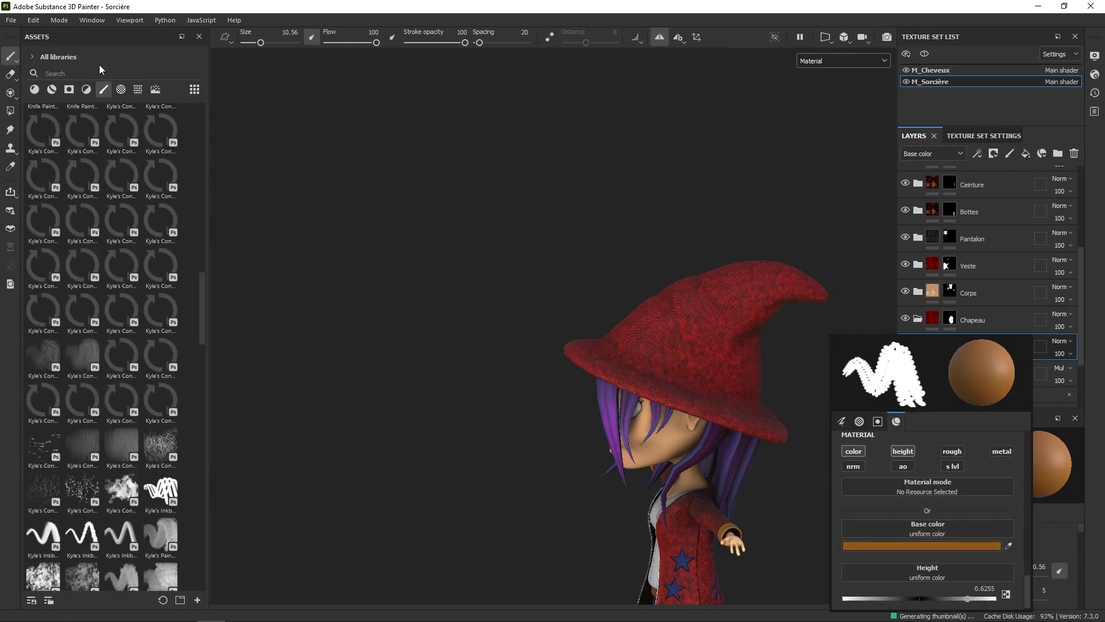
left_click(96, 72)
type("soft")
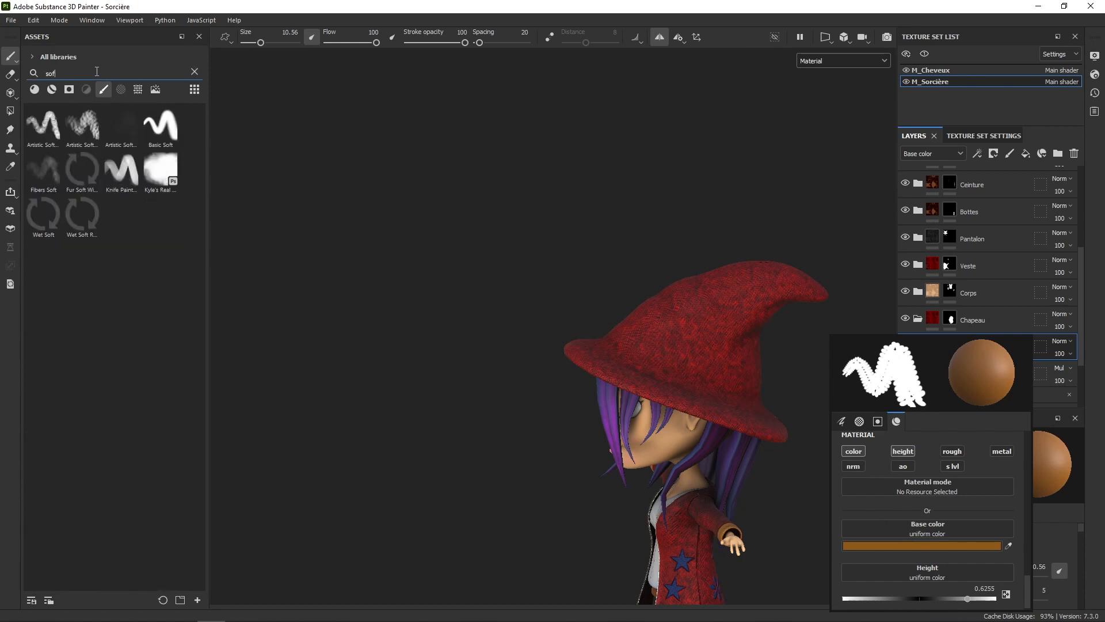
left_click(162, 126)
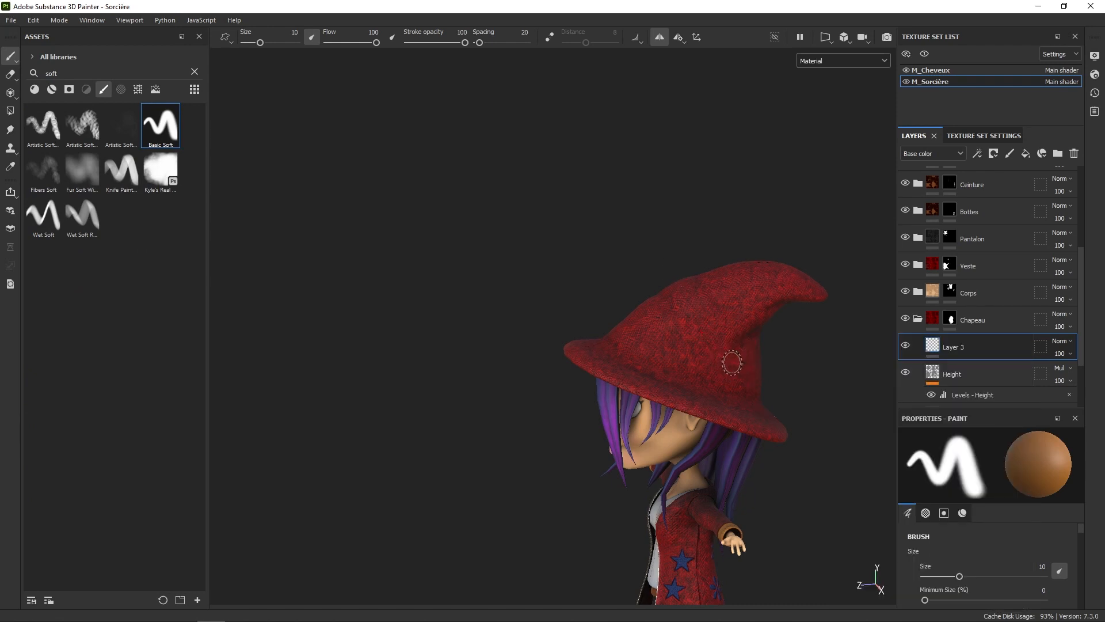
Check the brush's brown-orange material, then paint a border along the outer edge of the hat brim, around to the back
right_click(729, 361)
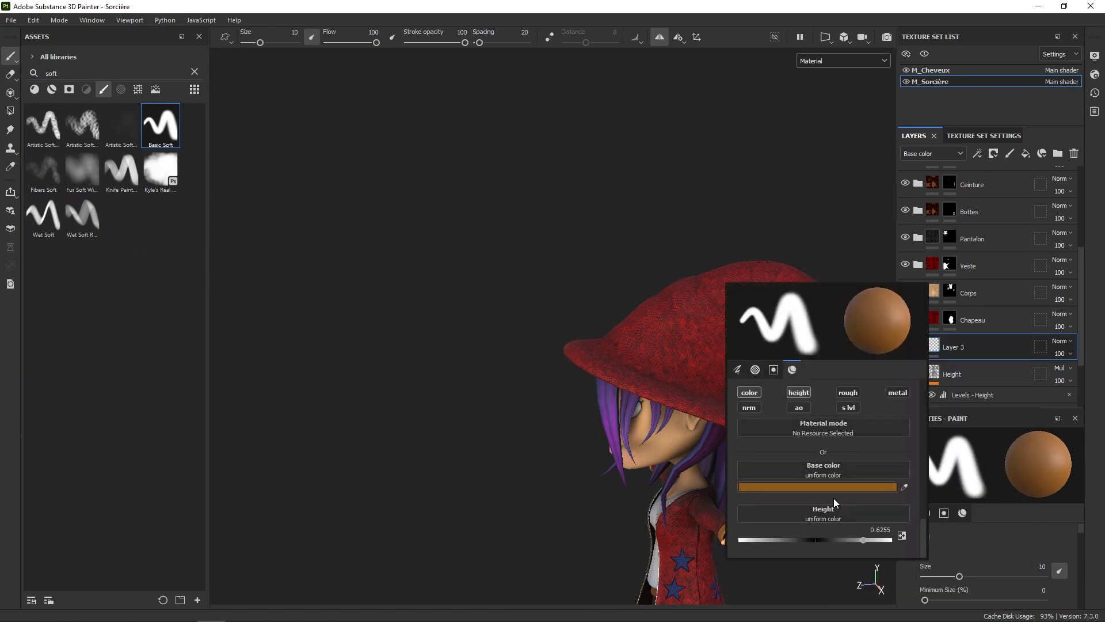
left_click_drag(696, 356, 702, 350, "alt+shift")
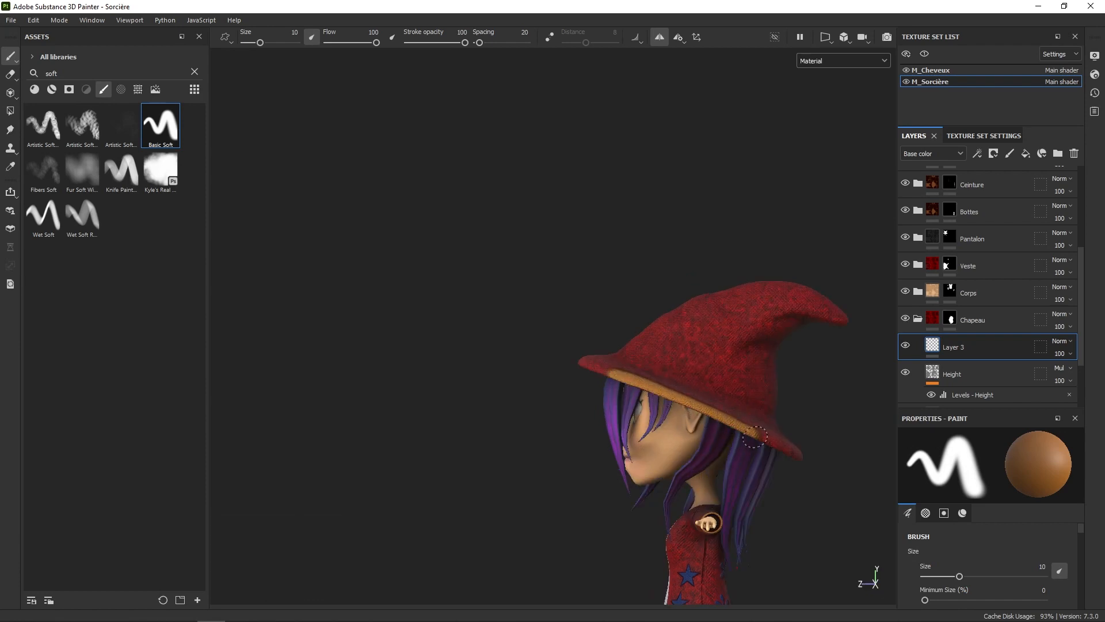
mouse_move(808, 427)
left_mouse_down("alt")
mouse_move(792, 476)
mouse_move(784, 451)
mouse_move(825, 453)
left_mouse_up("alt")
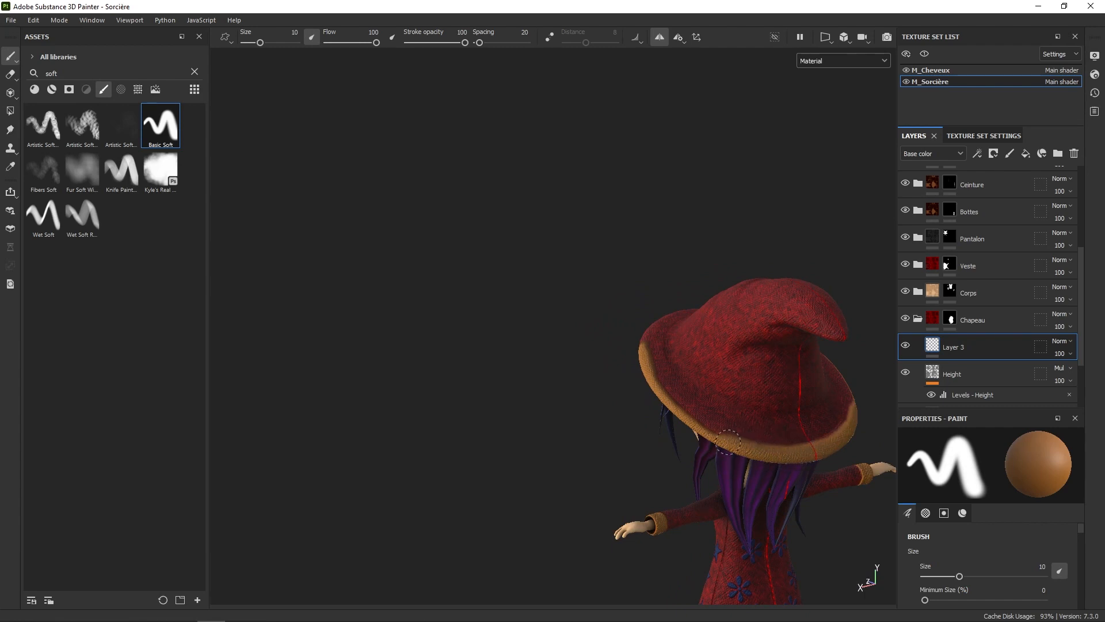
mouse_move(641, 316)
left_mouse_down("alt")
mouse_move(668, 448)
mouse_move(646, 345)
mouse_move(730, 283)
mouse_move(727, 267)
mouse_move(784, 237)
mouse_move(769, 206)
left_mouse_up("alt")
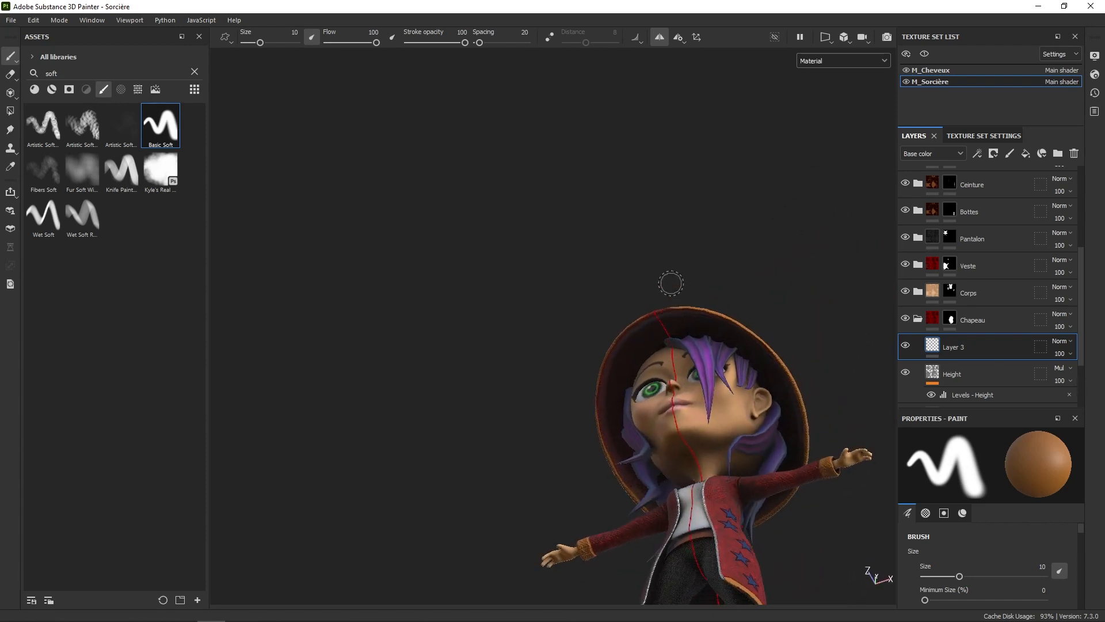
Paint the underside of the hat brim brown-orange all around with the Basic Soft brush
mouse_move(671, 283)
left_mouse_down("alt")
mouse_move(687, 328)
mouse_move(713, 286)
mouse_move(592, 276)
left_mouse_up("alt")
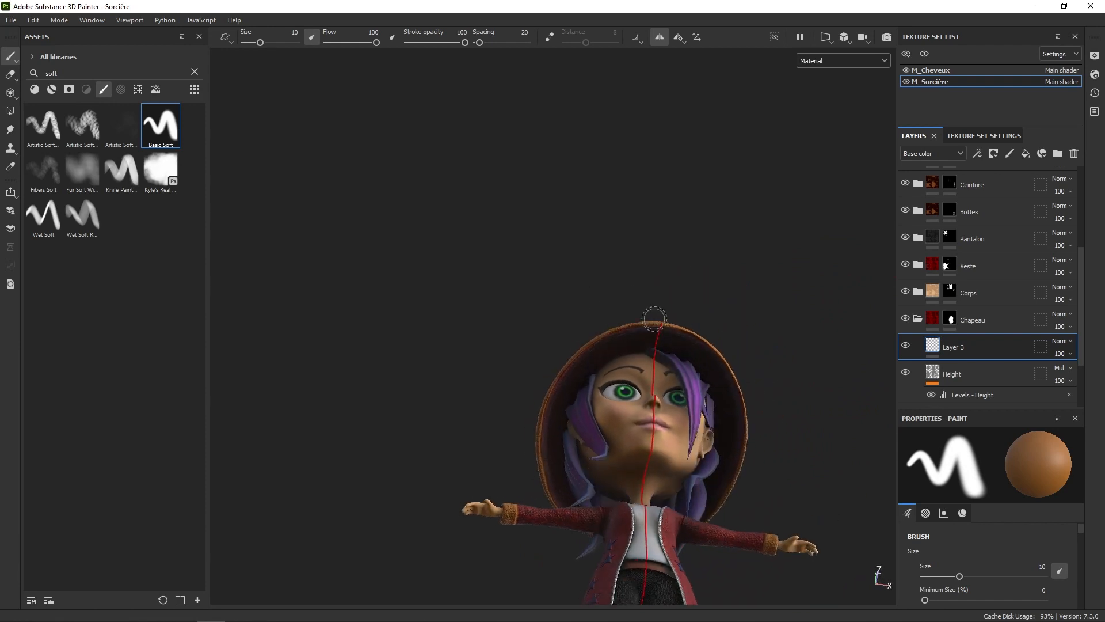
mouse_move(651, 325)
left_mouse_down("alt")
mouse_move(642, 318)
mouse_move(577, 373)
mouse_move(563, 400)
mouse_move(547, 464)
mouse_move(564, 495)
mouse_move(590, 493)
left_mouse_up("alt")
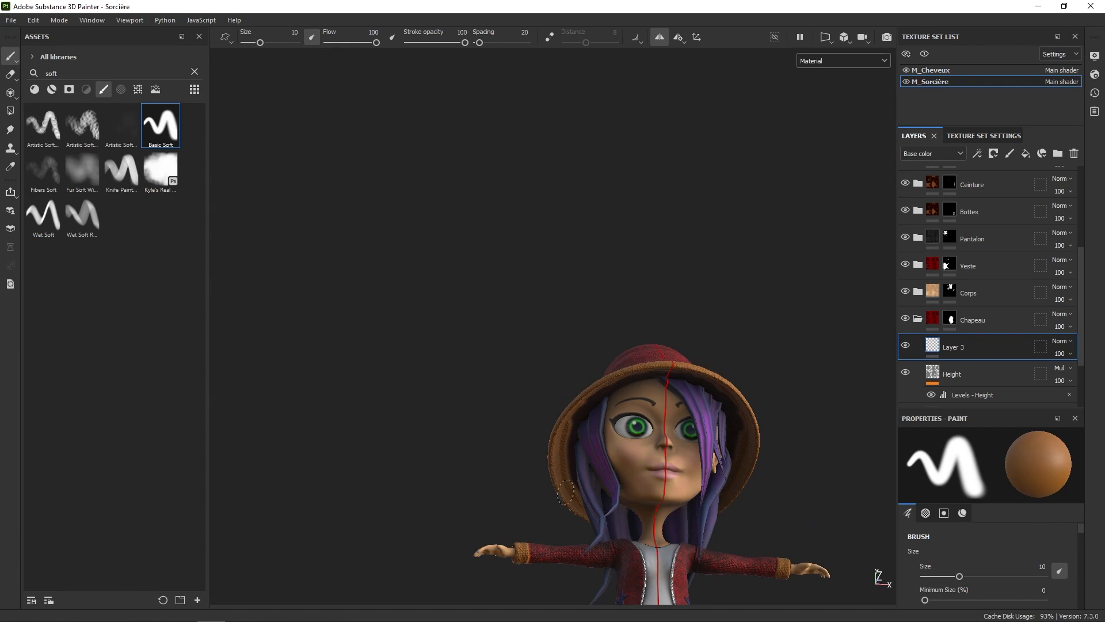
left_click_drag(597, 392, 599, 357, "alt")
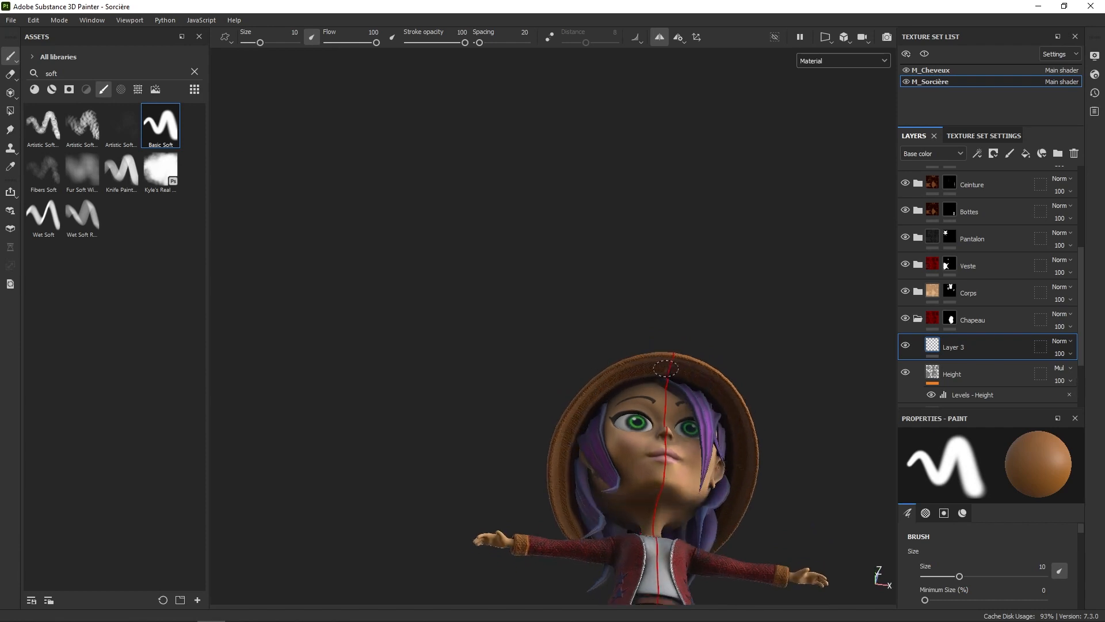
left_click_drag(679, 364, 543, 412, "alt")
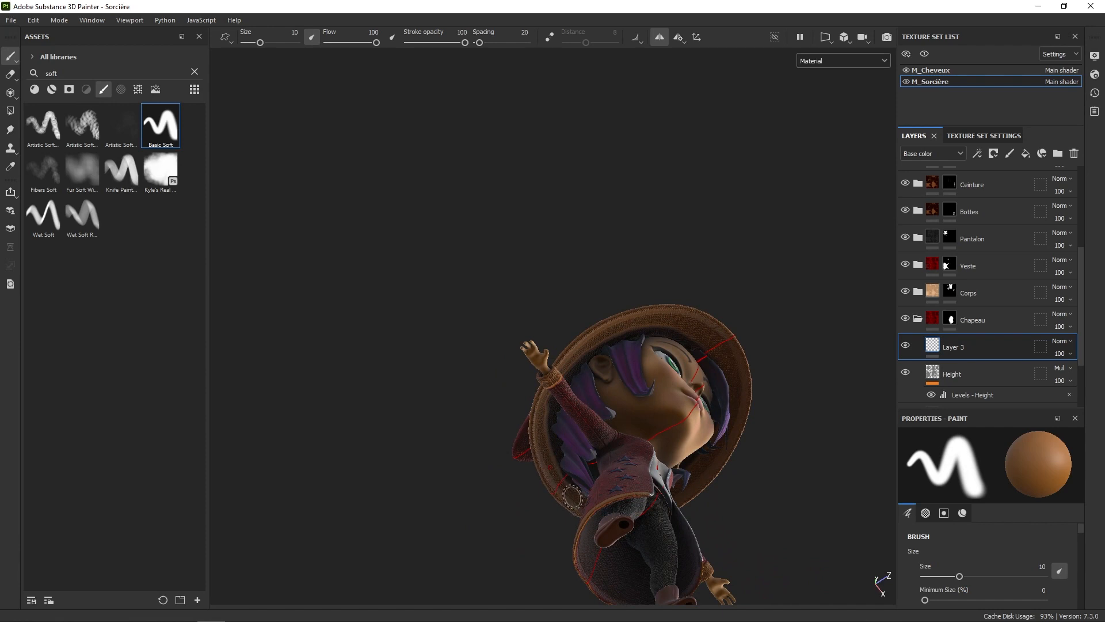
left_click_drag(572, 357, 564, 409, "alt")
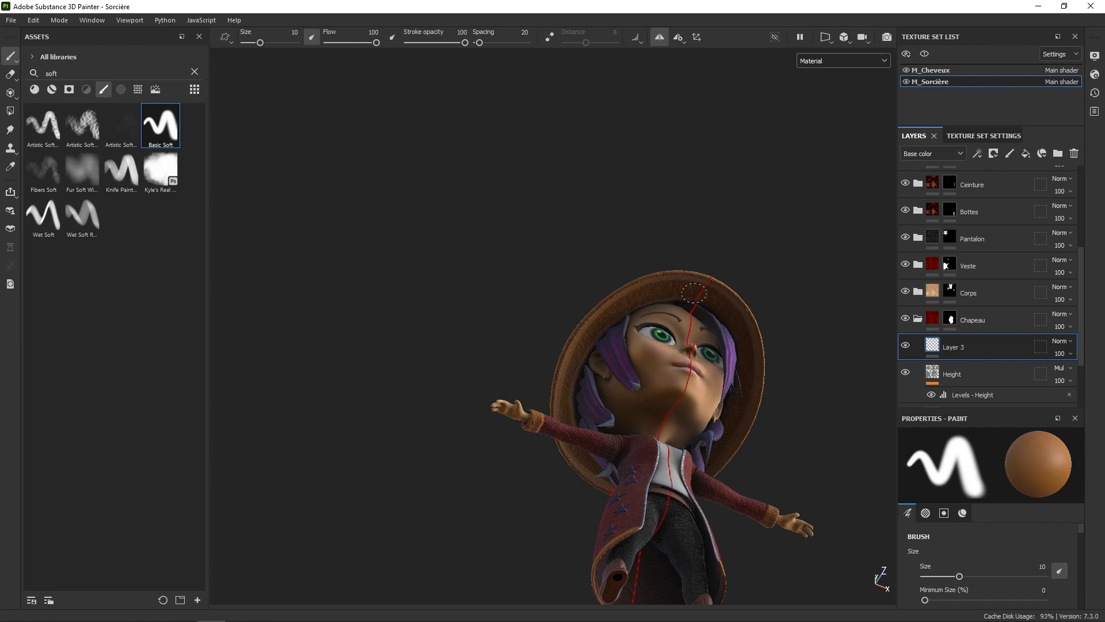
Choose the five-branch star alpha for the brush from the full asset library
left_click_drag(722, 305, 681, 391, "alt+shift")
right_click_drag(724, 433, 789, 346, "alt")
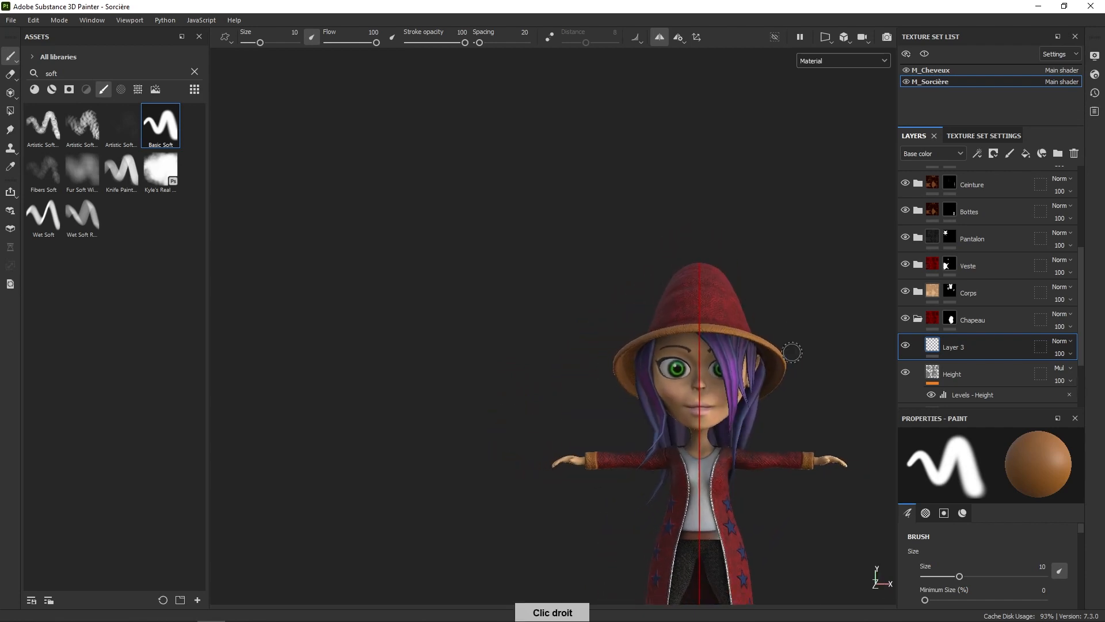
middle_click_drag(789, 345, 747, 398, "alt")
mouse_move(747, 399)
left_mouse_down("alt")
mouse_move(784, 403)
mouse_move(711, 413)
mouse_move(748, 418)
left_mouse_up("alt")
right_click(791, 343)
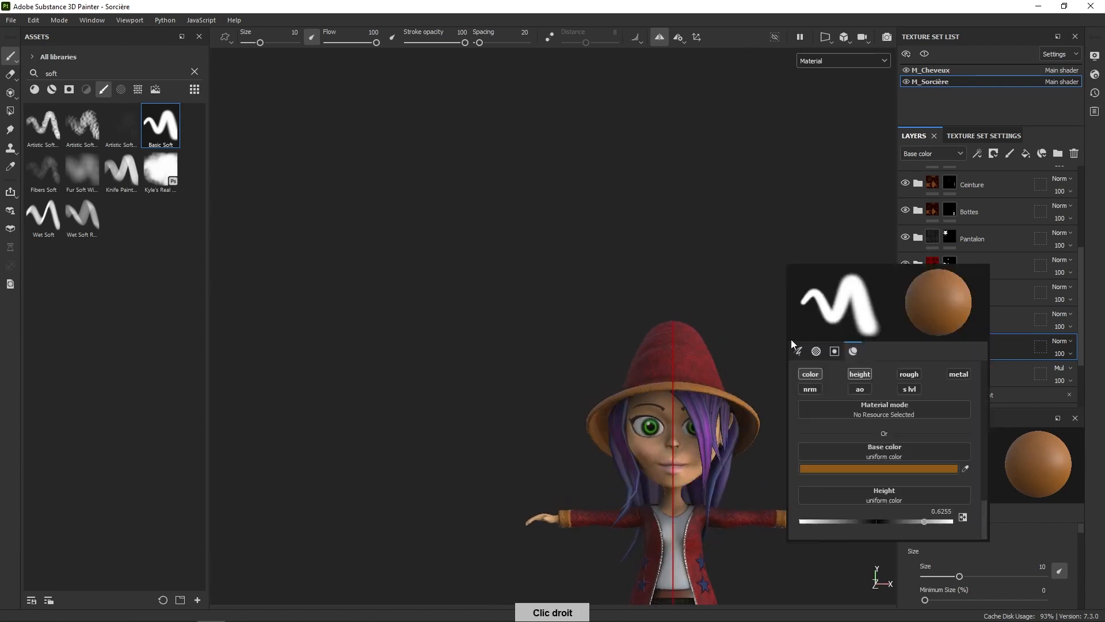
left_click(138, 89)
left_click(104, 90)
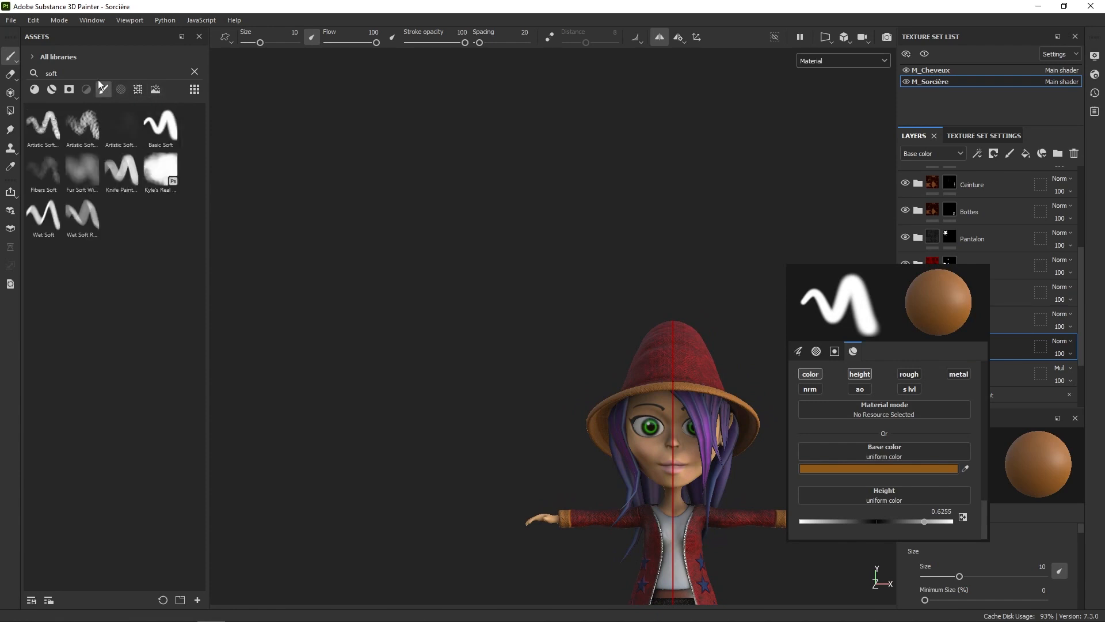
left_click(193, 72)
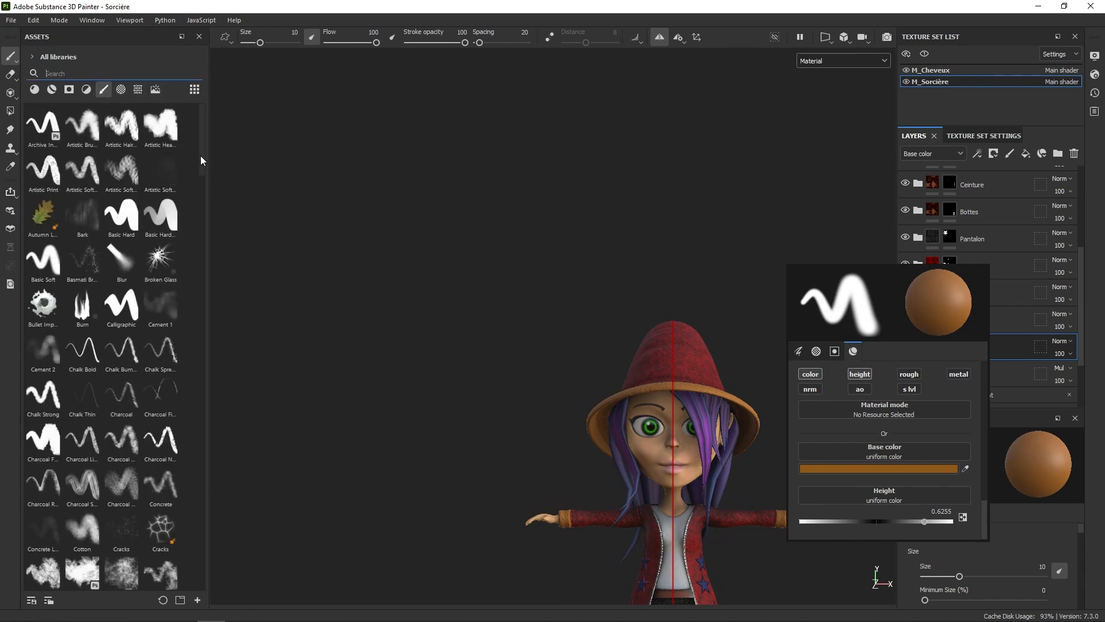
left_click_drag(200, 155, 202, 393)
left_click(121, 89)
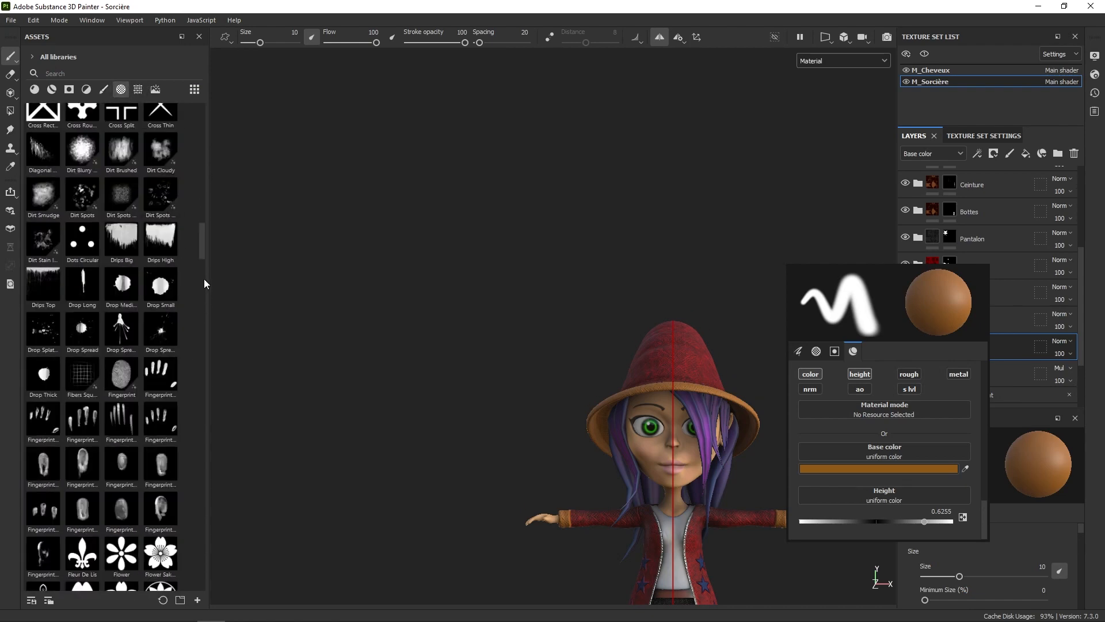
mouse_move(203, 278)
left_mouse_down()
mouse_move(203, 213)
mouse_move(200, 522)
left_mouse_up()
left_click(92, 434)
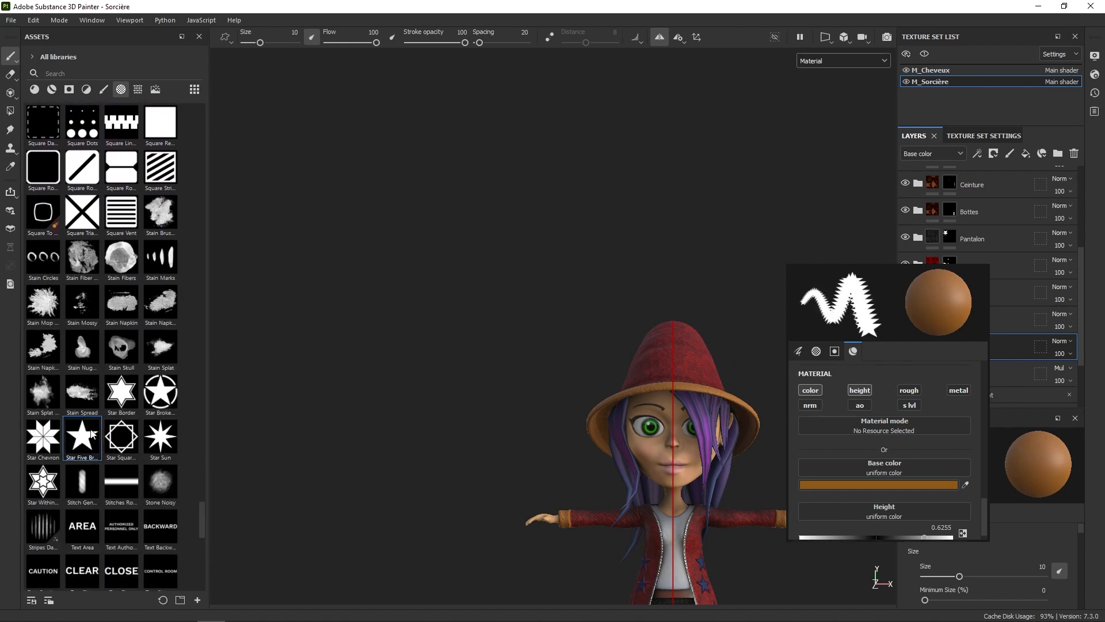
Display only the Base color channel and sample the blue of the coat's stars as the brush color
left_click(840, 64)
left_click(842, 109)
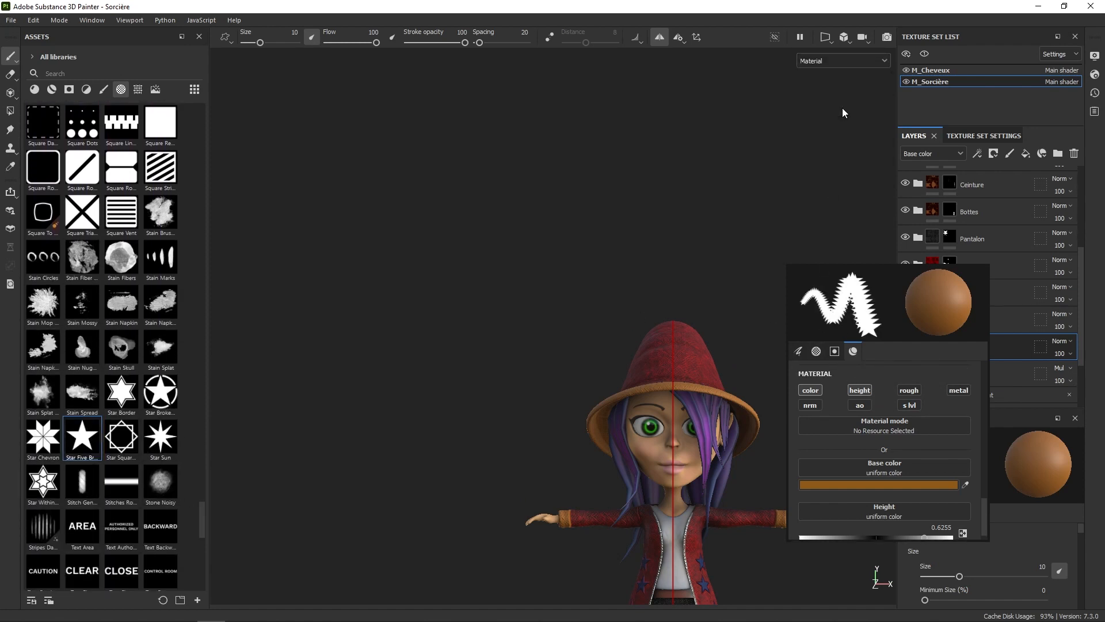
left_click(965, 485)
left_click(702, 561)
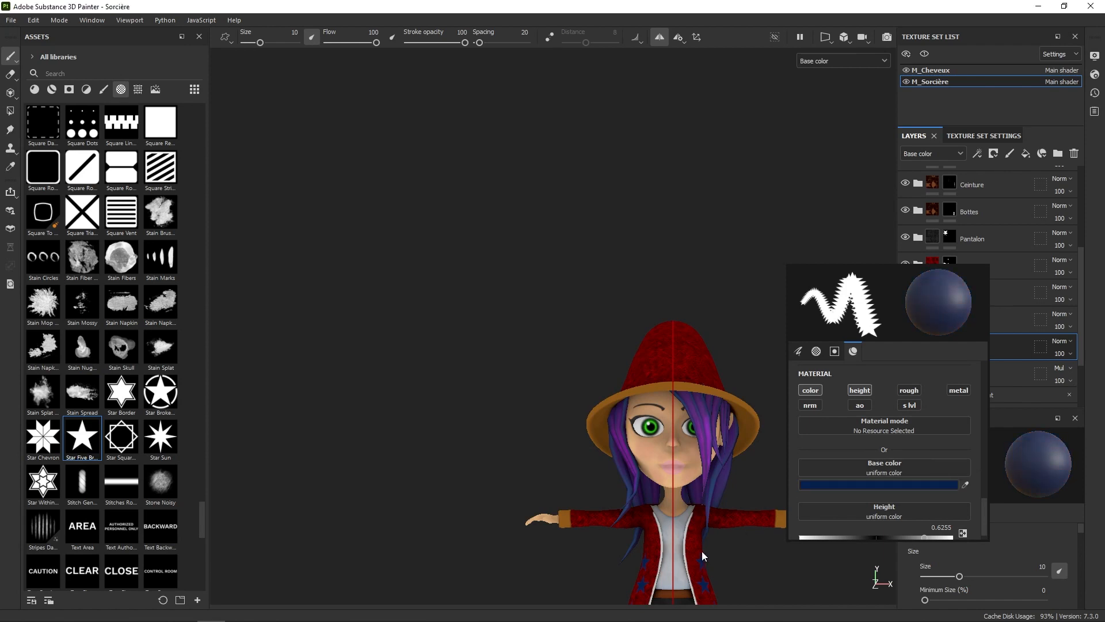
Enlarge the brush to 25.4, stamp a blue star on the hat's front and restore the Material display
right_click_drag(673, 352, 711, 352, "ctrl")
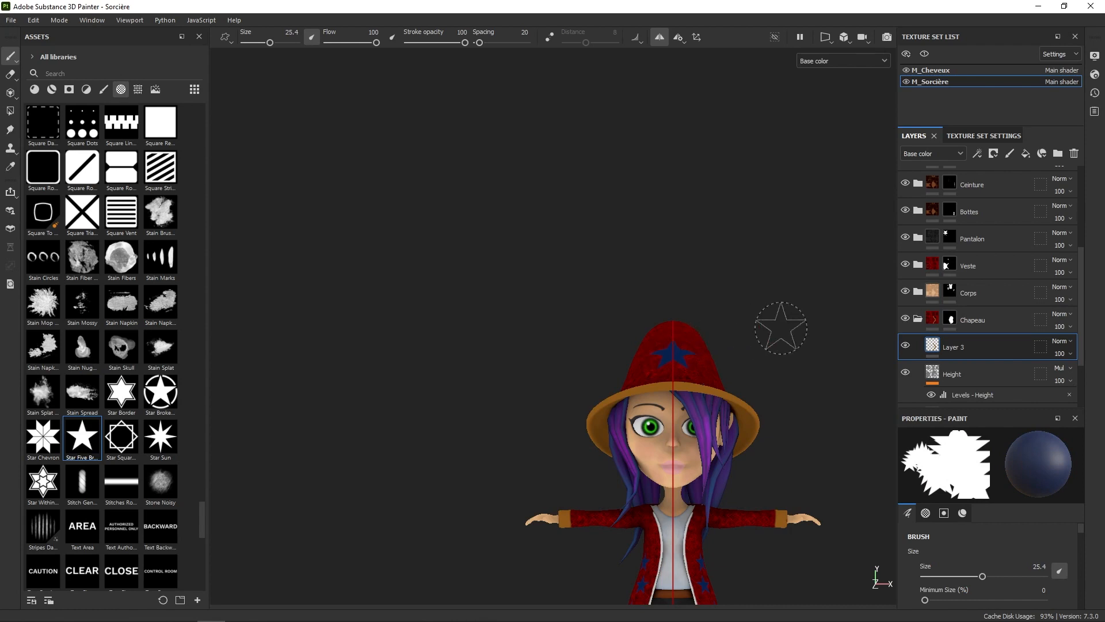
left_click(862, 61)
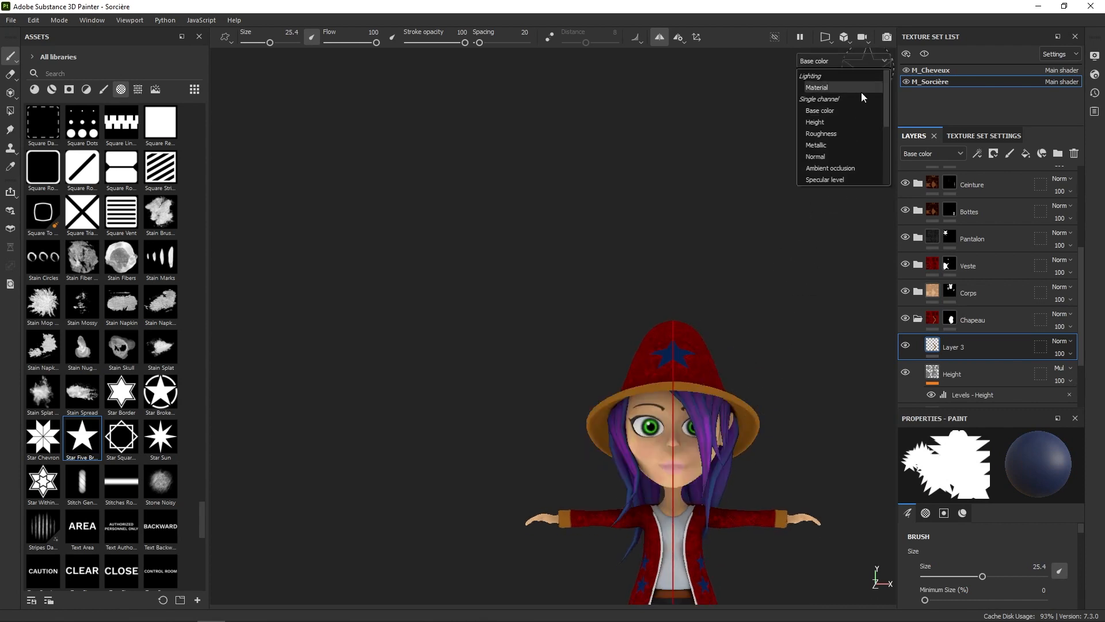
left_click(852, 90)
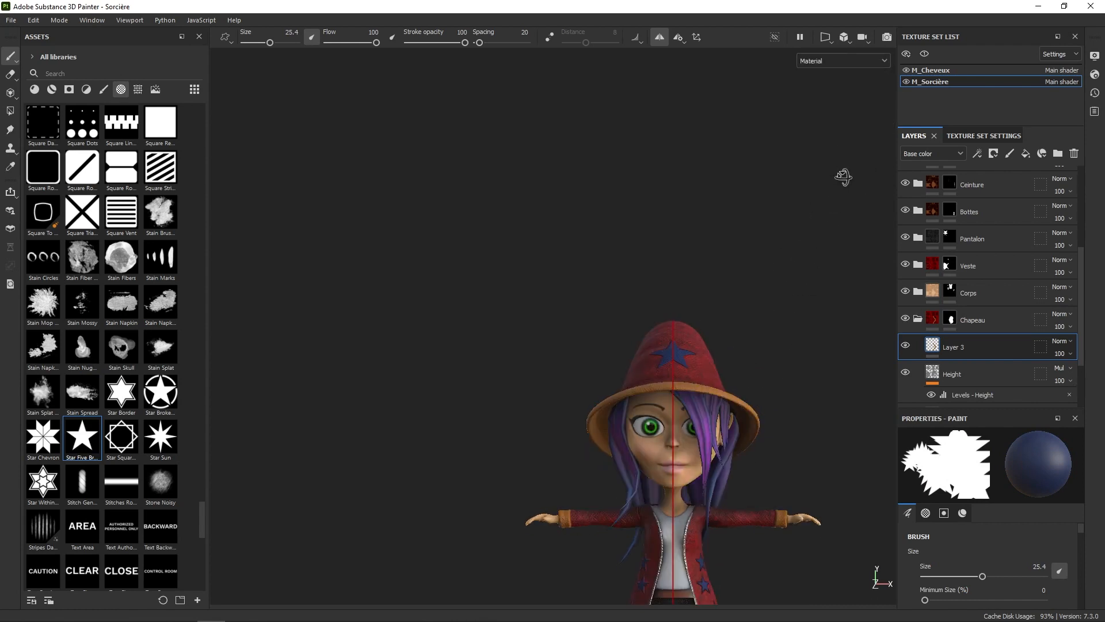
Stamp more blue stars around the sides and back of the hat
mouse_move(841, 178)
left_mouse_down("alt")
mouse_move(678, 199)
mouse_move(715, 208)
left_mouse_up("alt")
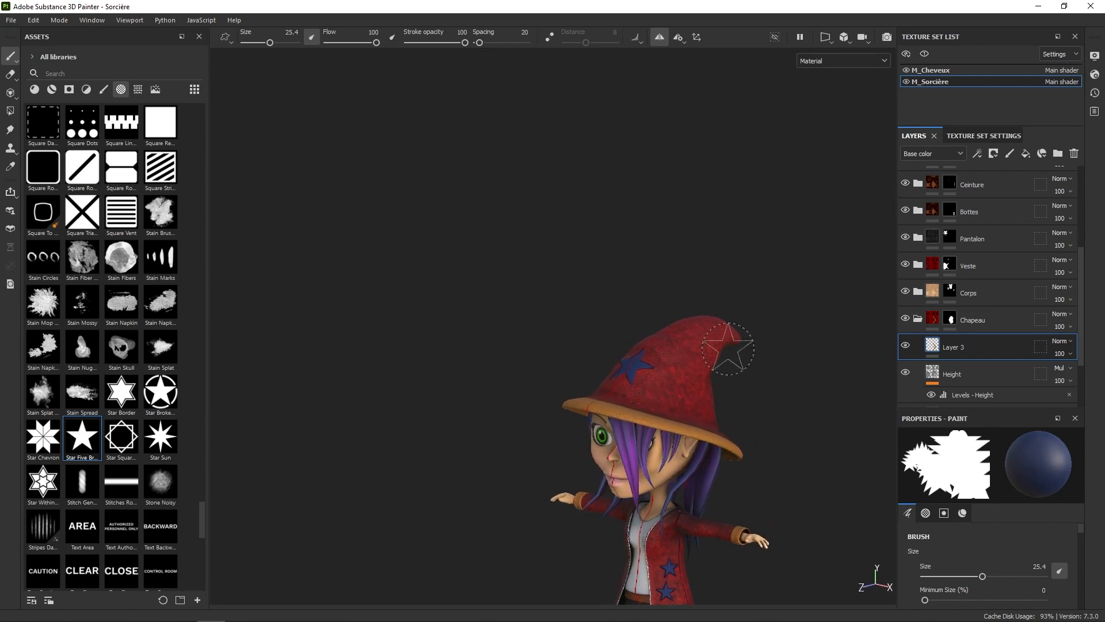
mouse_move(728, 347)
left_mouse_down("alt")
mouse_move(684, 364)
mouse_move(777, 288)
mouse_move(743, 300)
mouse_move(717, 351)
left_mouse_up("alt")
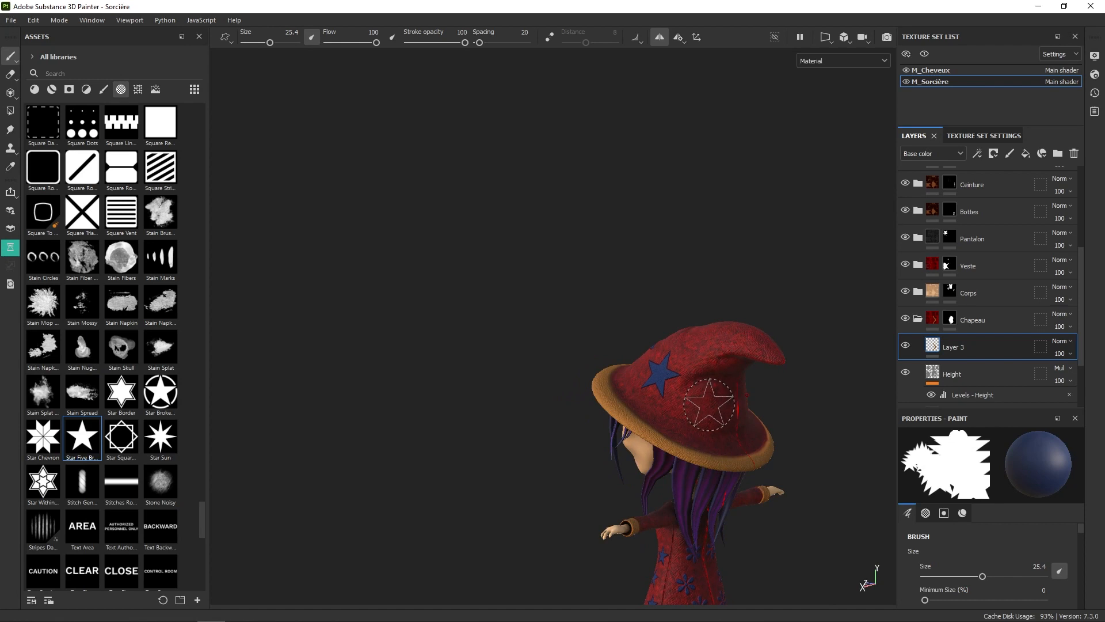
left_click_drag(782, 315, 760, 365, "alt")
middle_click_drag(759, 365, 740, 292)
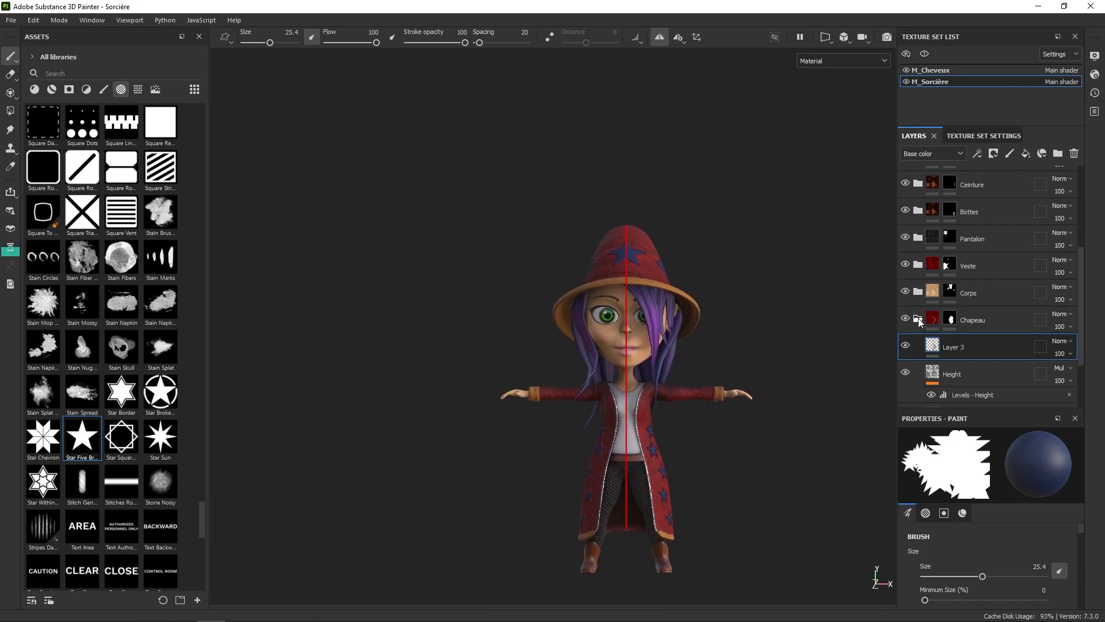
Add a new paint layer and move it to the top of the Ceinture folder
scroll(916, 296, "up", 3)
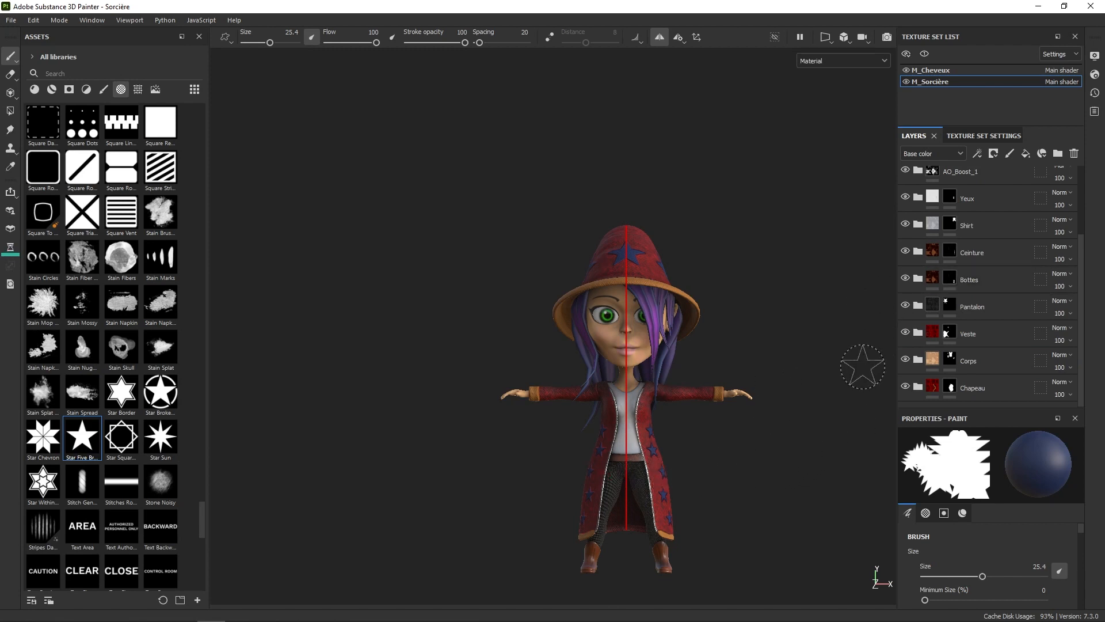
mouse_move(862, 367)
left_mouse_down("alt")
mouse_move(743, 423)
mouse_move(857, 374)
left_mouse_up("alt")
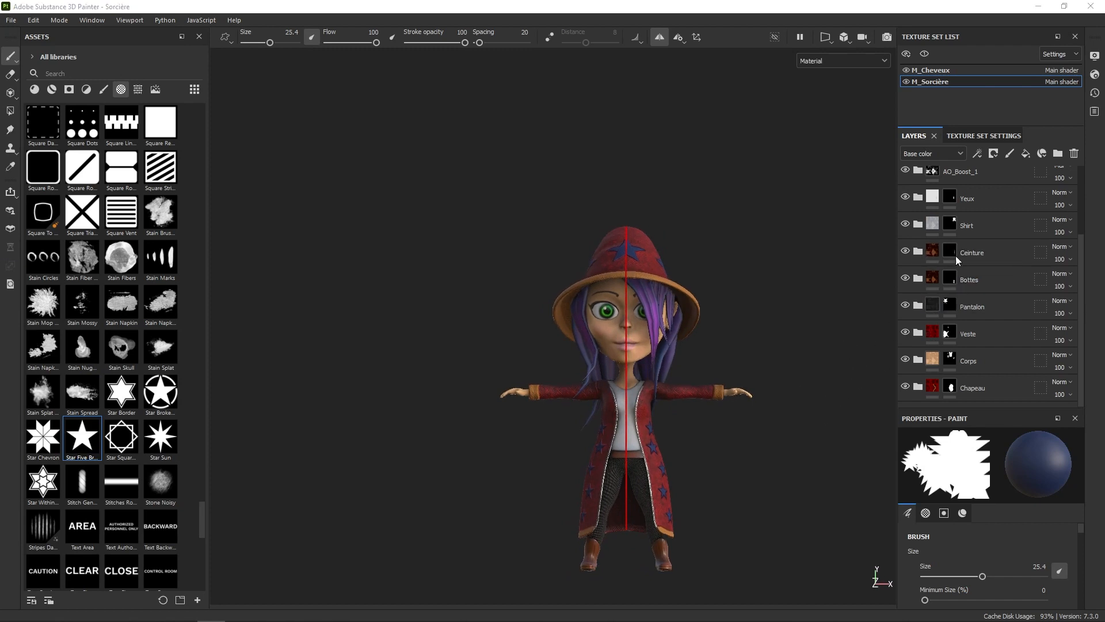
left_click(917, 252)
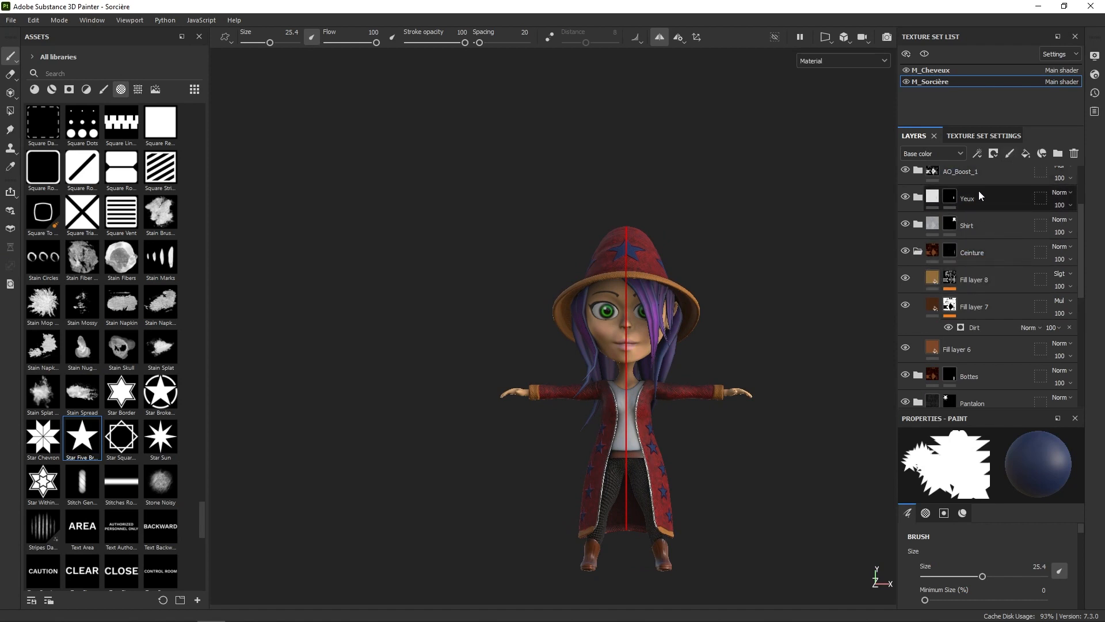
left_click_drag(1080, 229, 1076, 287)
left_click_drag(975, 344, 1004, 222)
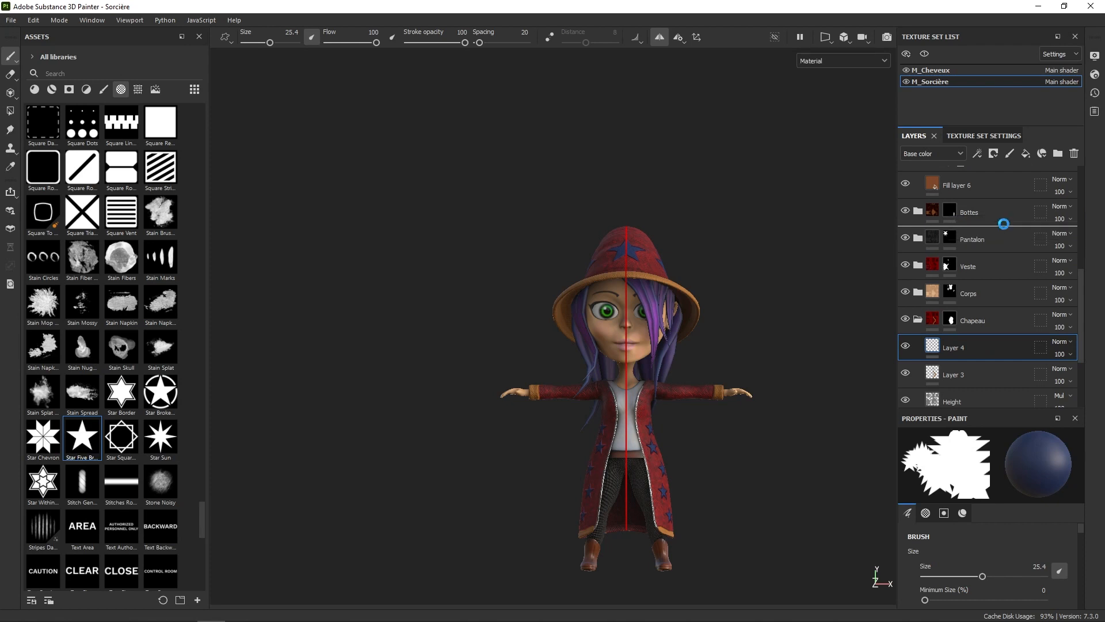
left_click_drag(1082, 278, 1087, 234)
left_click_drag(984, 346, 986, 228)
Search the brushes for "soft" and select the Basic Soft brush
right_click(813, 362)
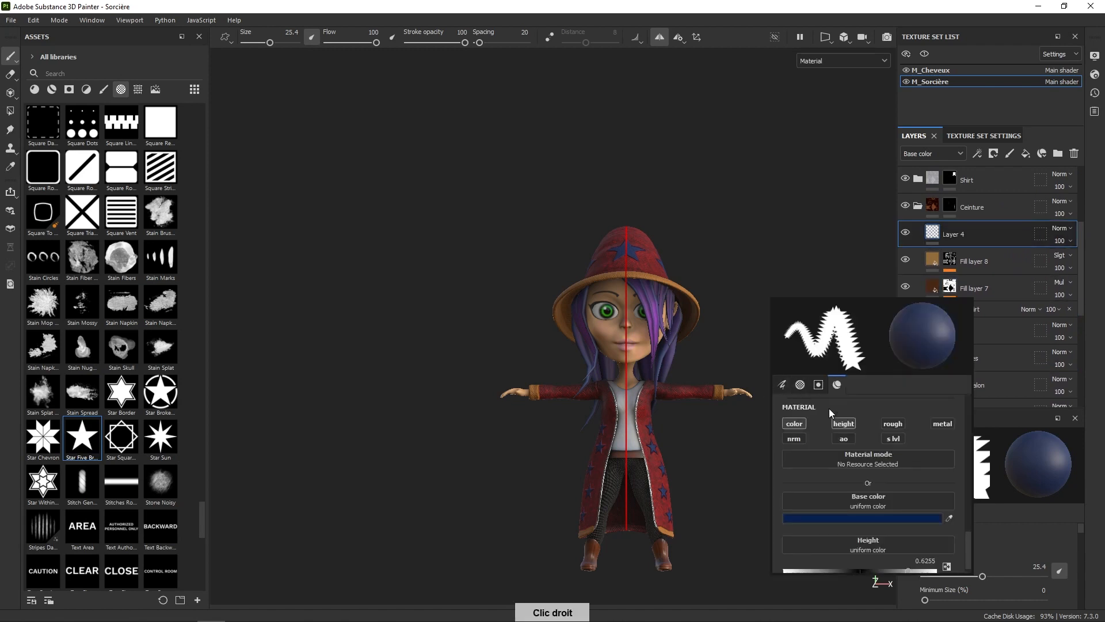
left_click(107, 89)
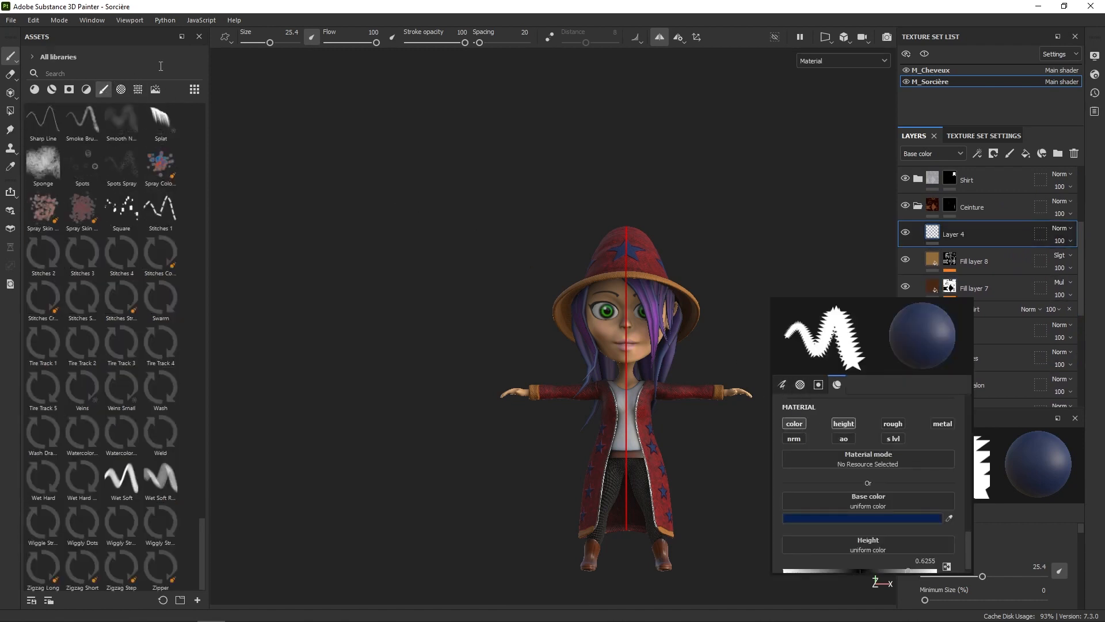
left_click(143, 71)
type("soft")
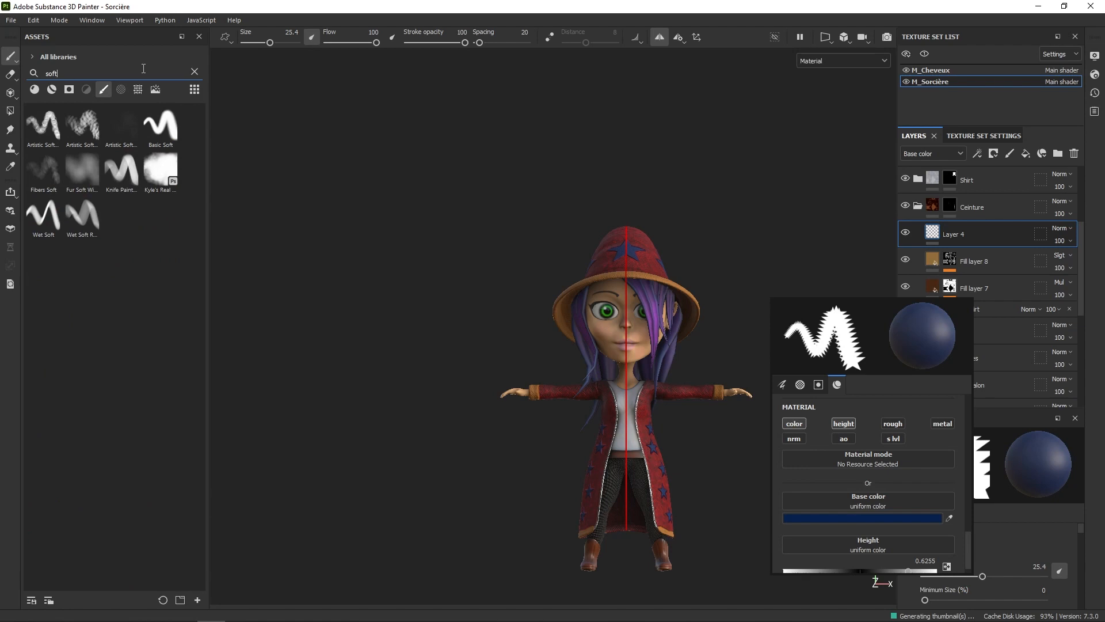
left_click(169, 135)
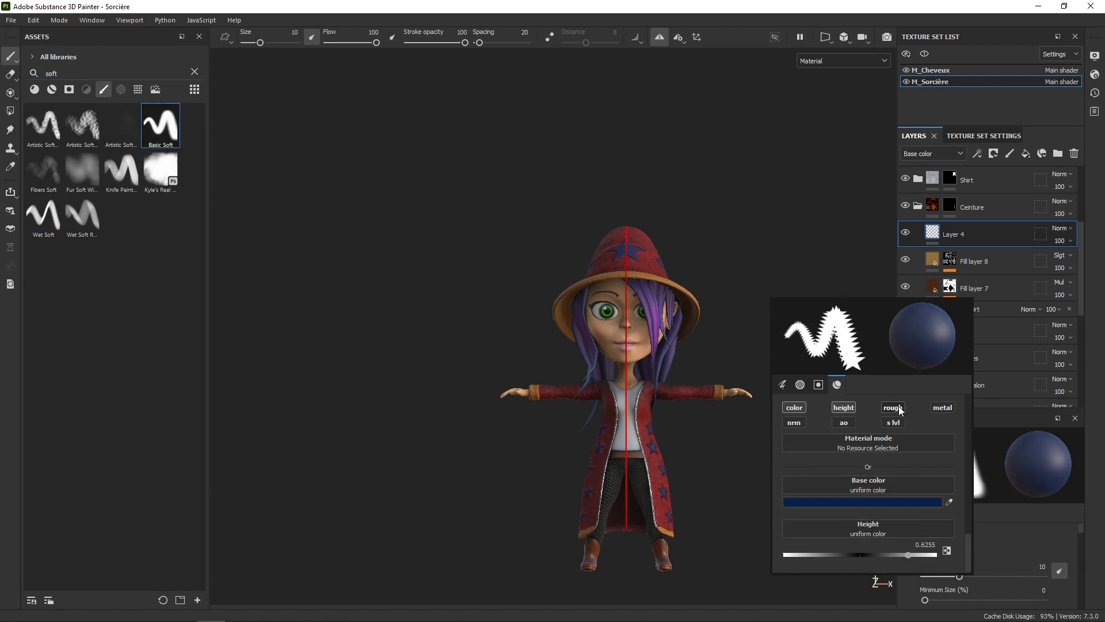
Enable the brush's rough and metal channels, make its material shiny metal and set the base color to grey B8B8B8
left_click(899, 408)
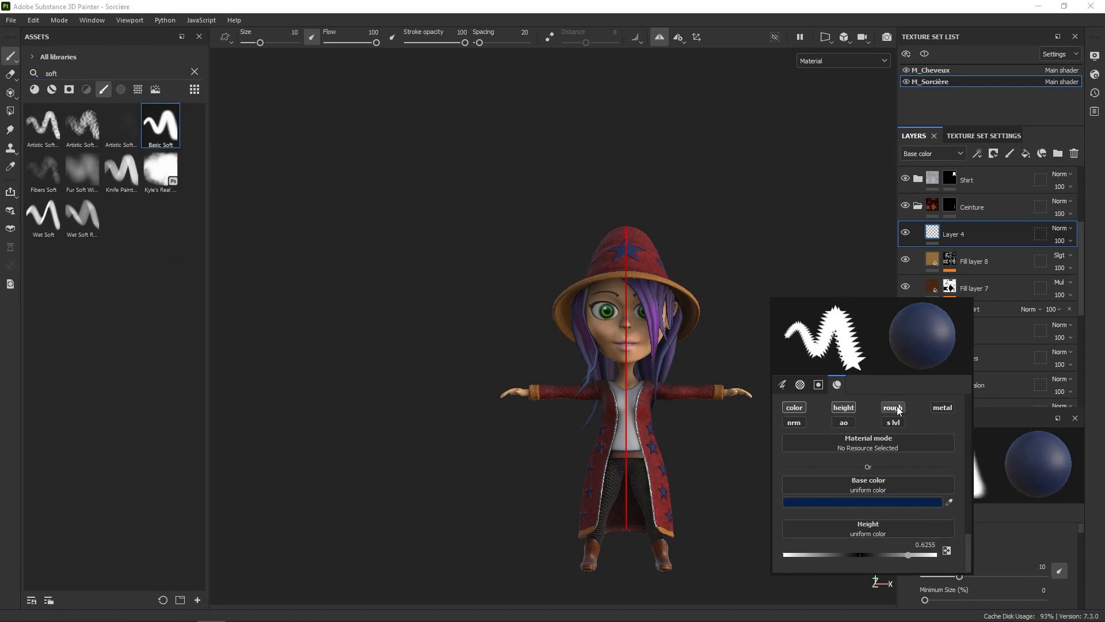
left_click(947, 410)
scroll(967, 534, "down", 5)
scroll(909, 509, "up", 6)
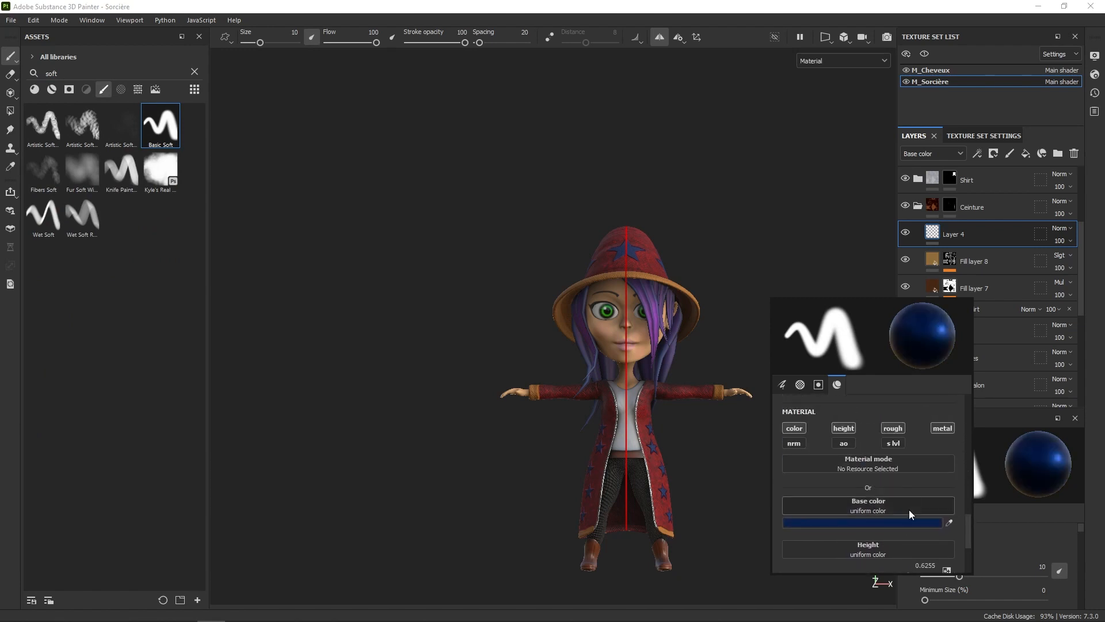
left_click(901, 521)
left_click(923, 358)
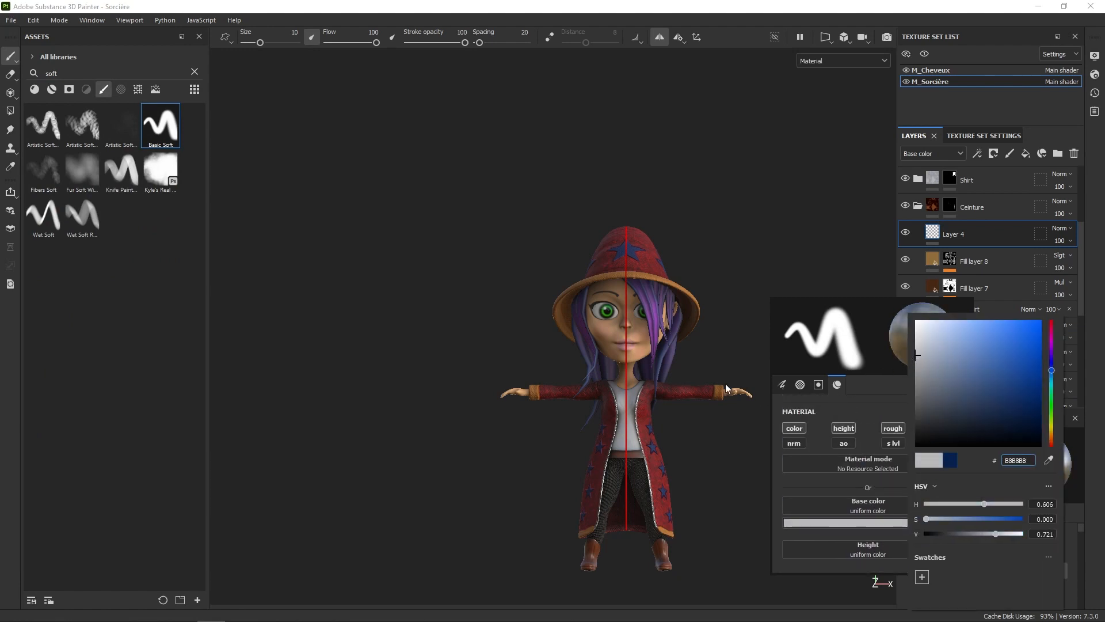
Paint a round metallic buckle at the center of the belt, reducing the brush size to 4.5 and 2.01
right_click(634, 436)
mouse_move(633, 435)
right_mouse_down("alt")
mouse_move(636, 619)
mouse_move(666, 370)
mouse_move(648, 429)
right_mouse_up("alt")
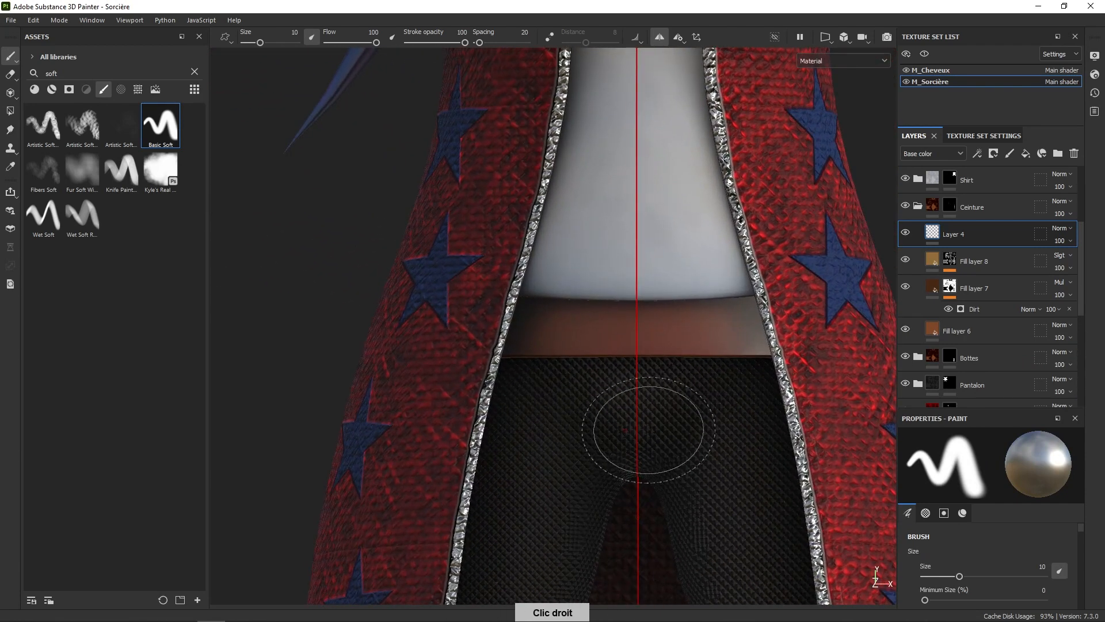
mouse_move(661, 371)
right_mouse_down("ctrl")
mouse_move(634, 343)
mouse_move(620, 348)
right_mouse_up("ctrl")
scroll(617, 334, "up", 1)
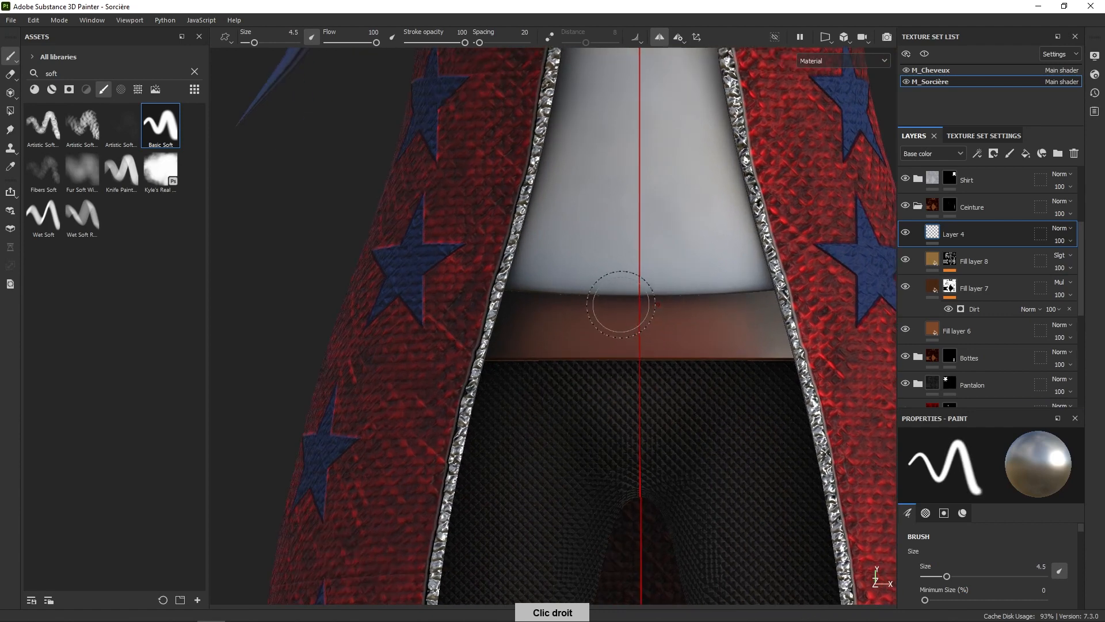
mouse_move(621, 305)
left_mouse_down()
mouse_move(621, 347)
mouse_move(610, 323)
mouse_move(629, 312)
left_mouse_up()
mouse_move(728, 306)
right_mouse_down("alt")
mouse_move(710, 320)
mouse_move(662, 323)
mouse_move(685, 301)
right_mouse_up("alt")
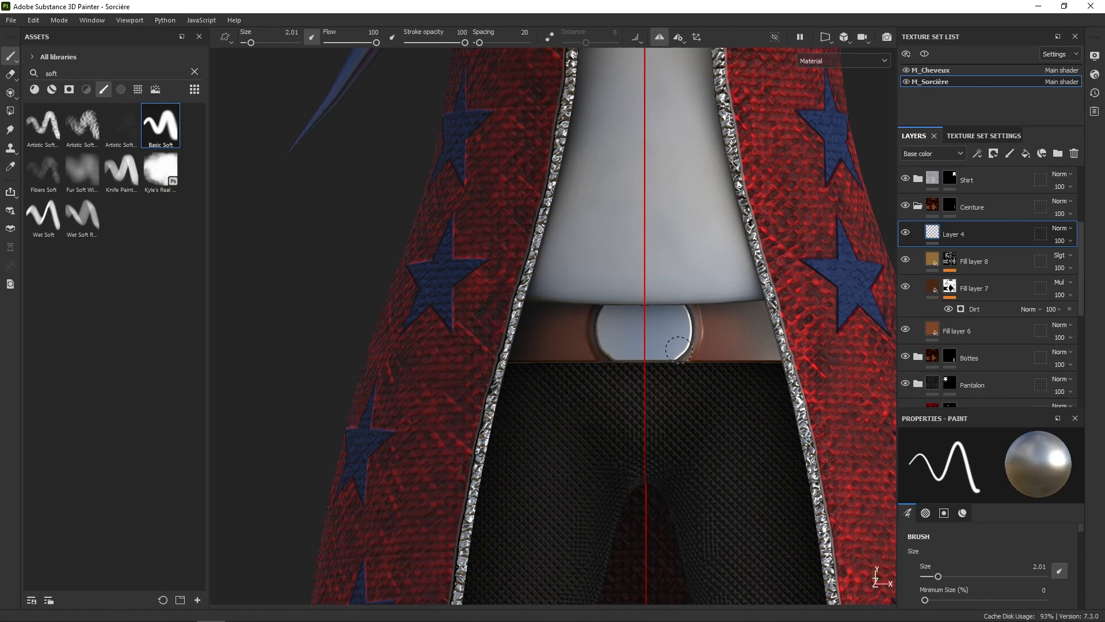
Paint a vertical metallic stripe across the belt on each side of the buckle with a 0.88 brush
mouse_move(695, 294)
right_mouse_down("alt")
mouse_move(713, 291)
mouse_move(713, 407)
mouse_move(723, 363)
right_mouse_up("alt")
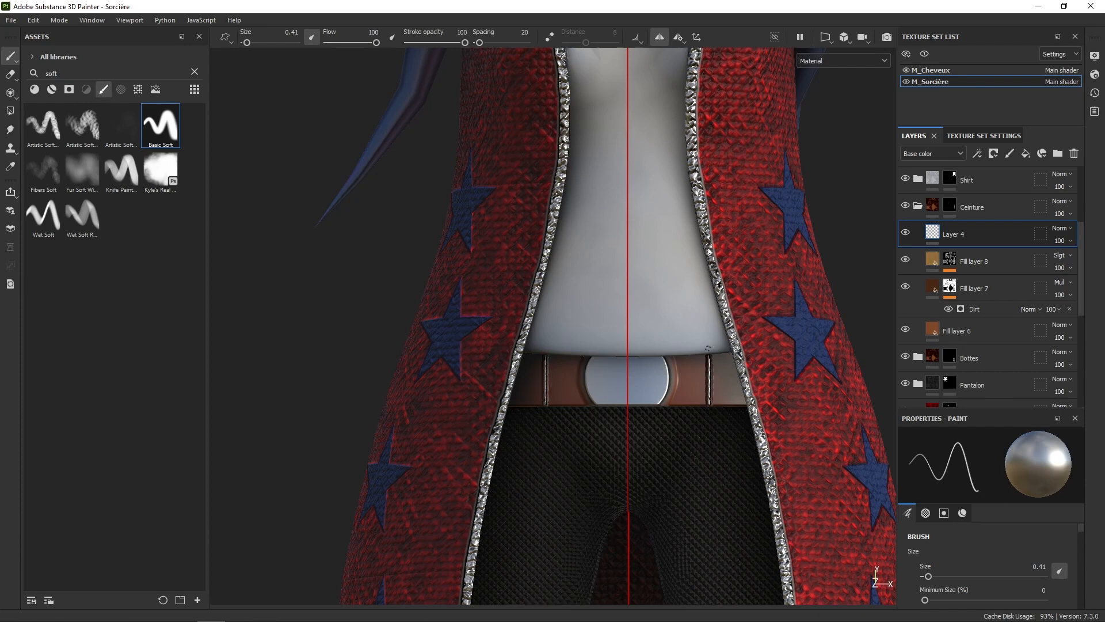
right_click(714, 371)
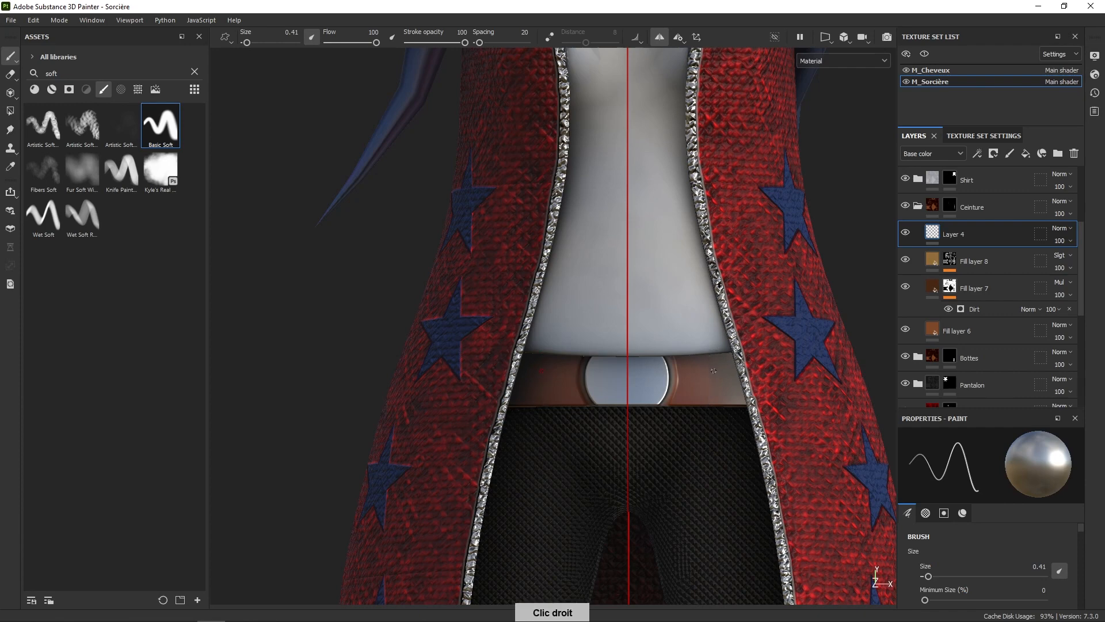
right_click_drag(704, 380, 704, 379, "ctrl")
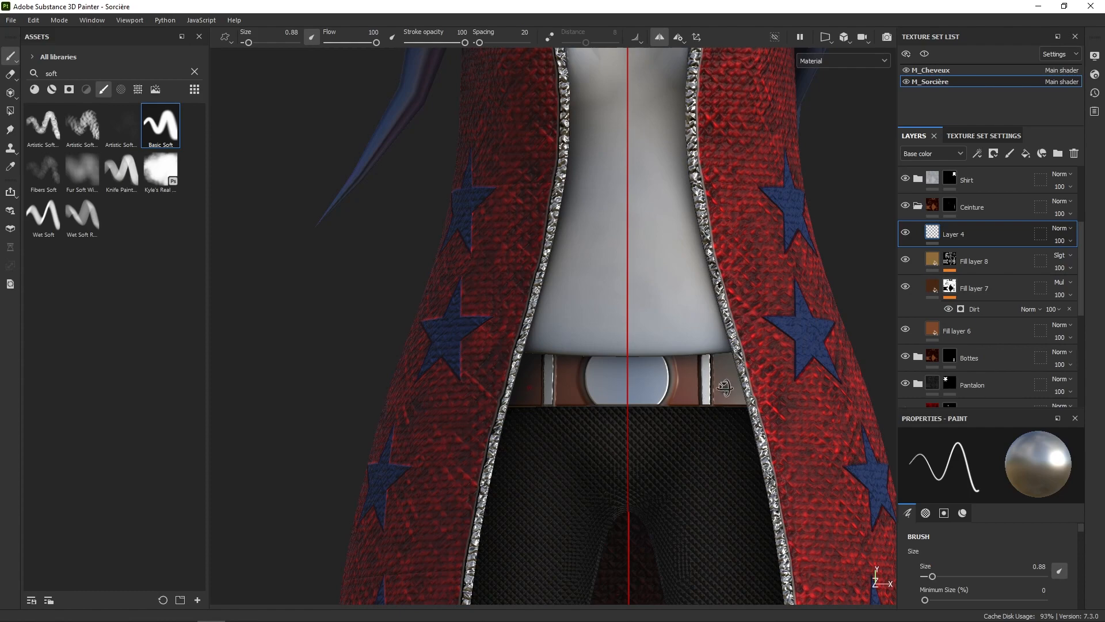
Restrict the brush material to the height channel only, disabling color, rough and metal
left_click_drag(725, 387, 730, 454, "alt")
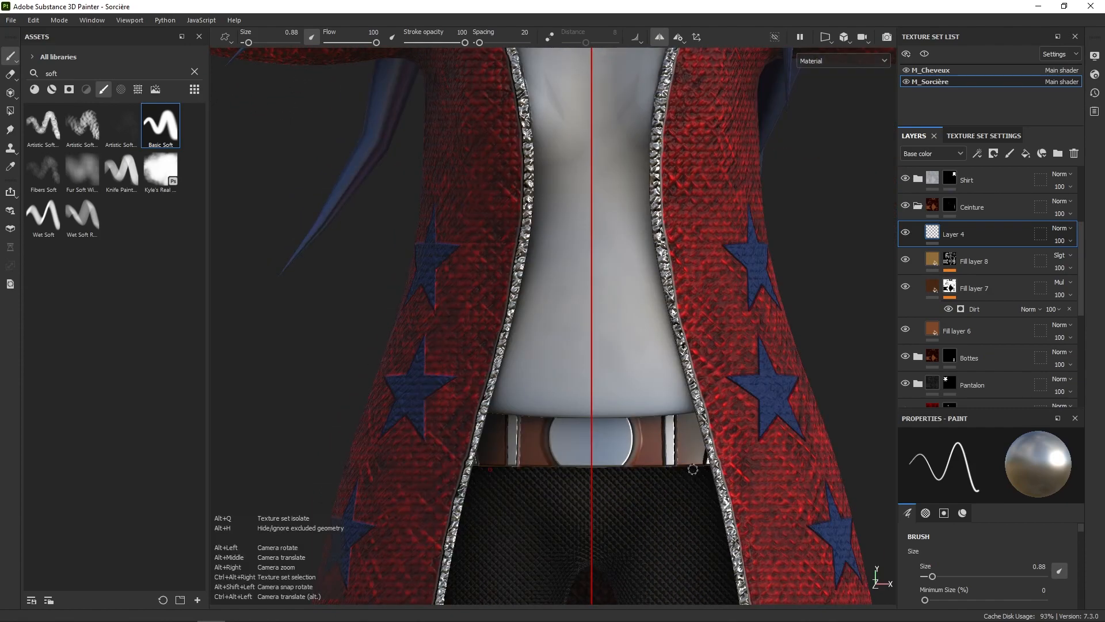
right_click_drag(690, 477, 682, 463, "alt")
right_click(642, 429)
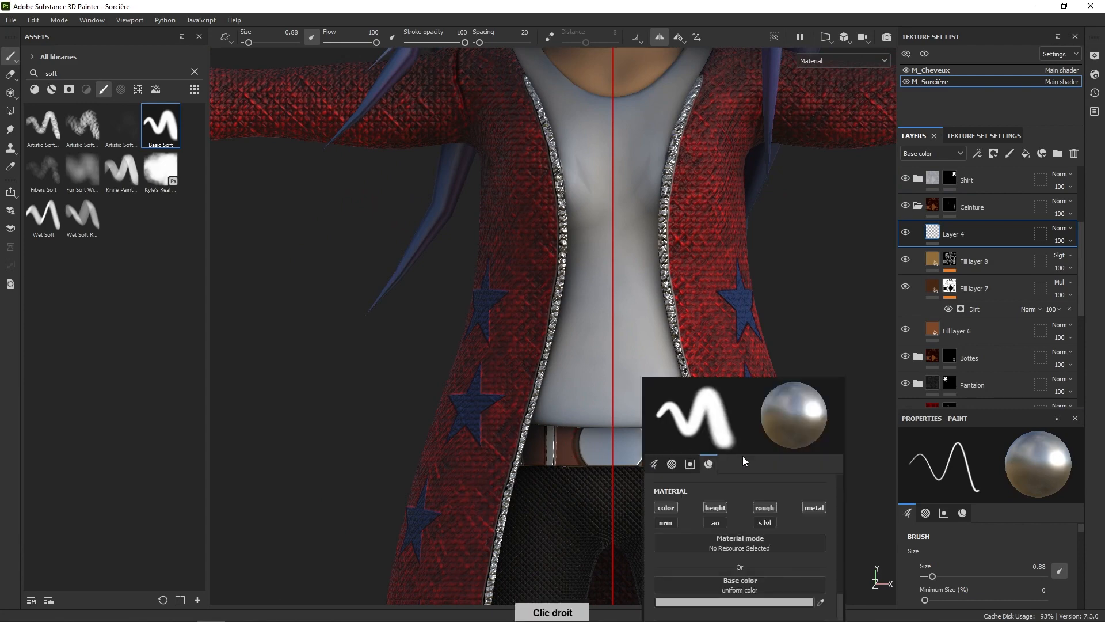
left_click(670, 506)
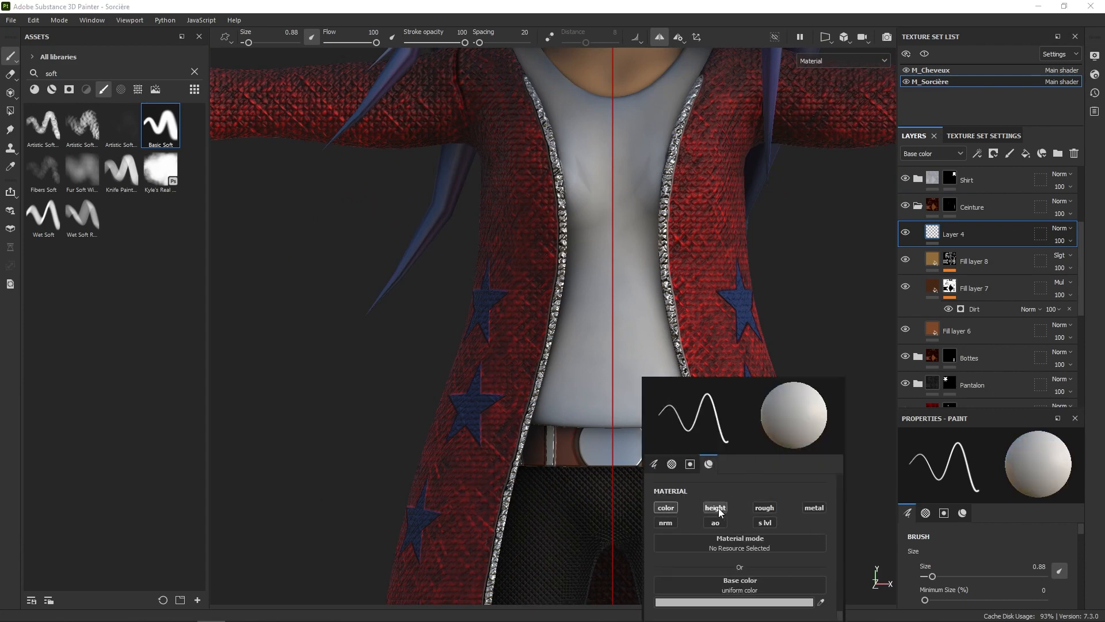
left_click(674, 507)
scroll(839, 548, "up", 5)
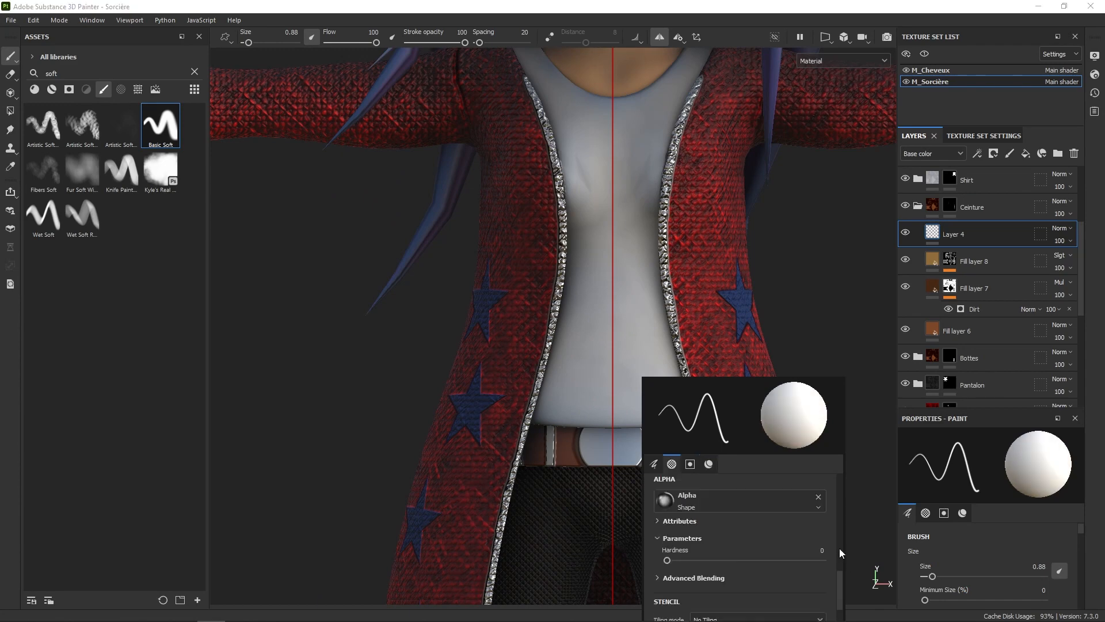
scroll(842, 554, "down", 5)
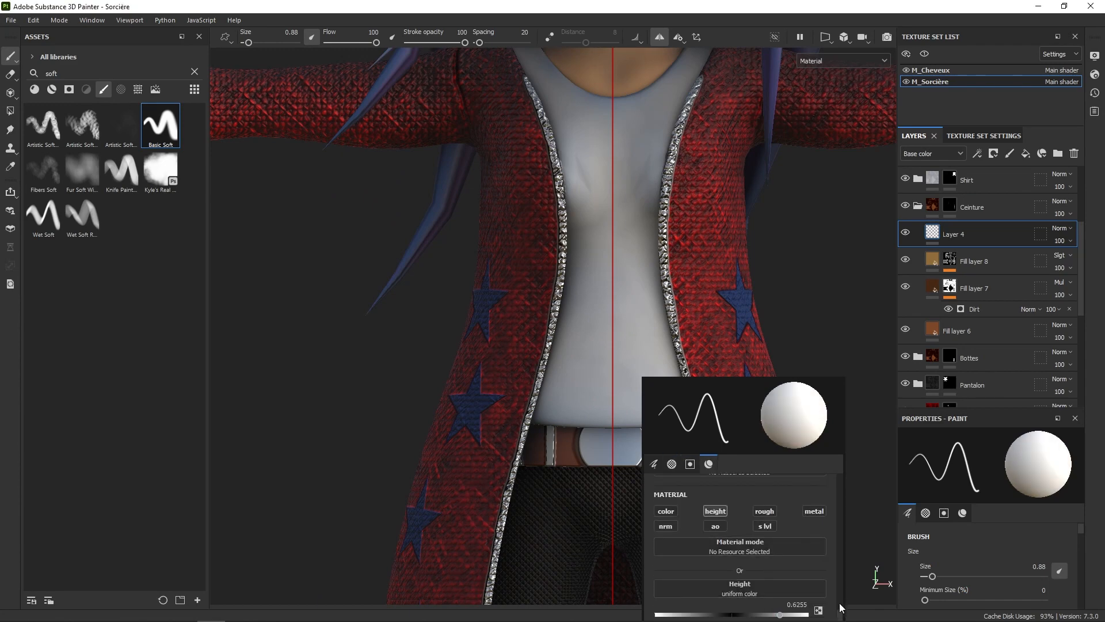
scroll(839, 611, "down", 1)
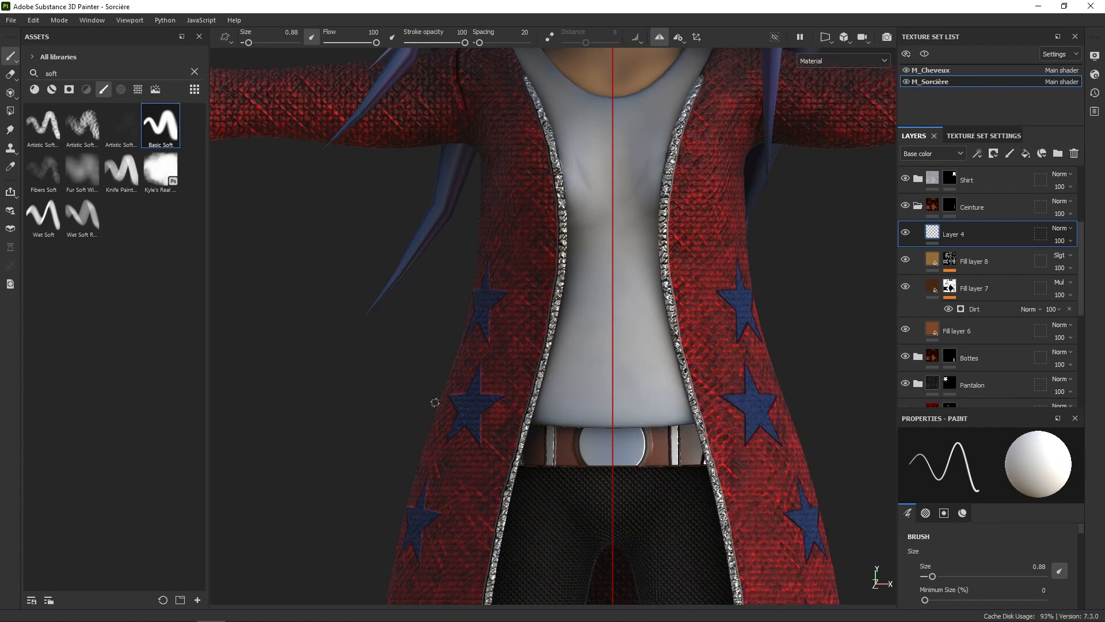
Clear the "soft" asset search, show only the alphas and select the Celtic Cross alpha
left_click(104, 90)
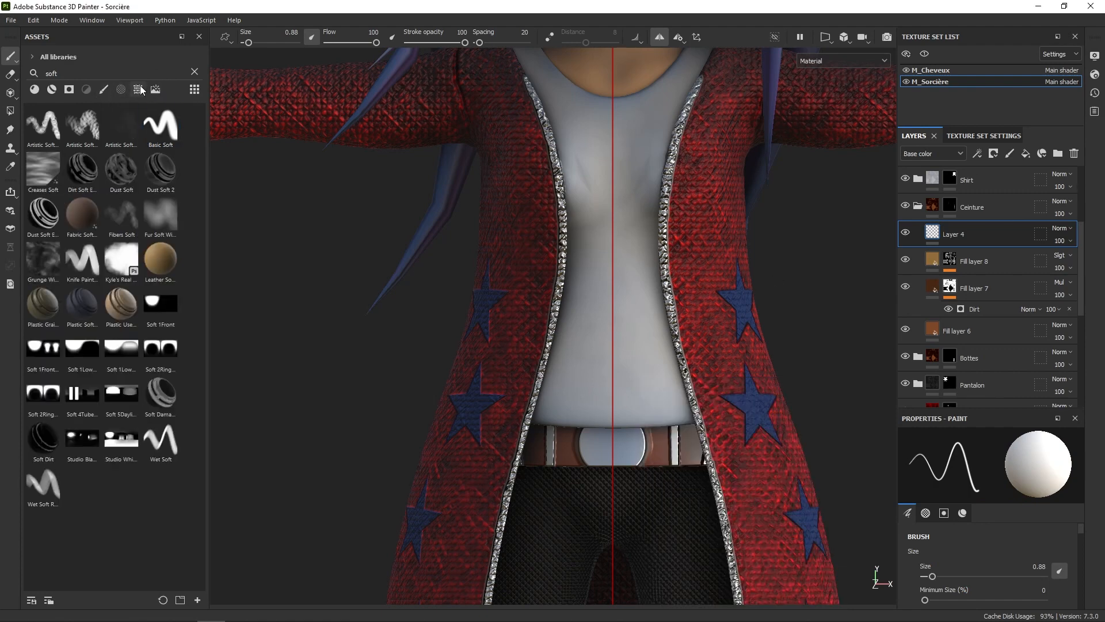
left_click(138, 91)
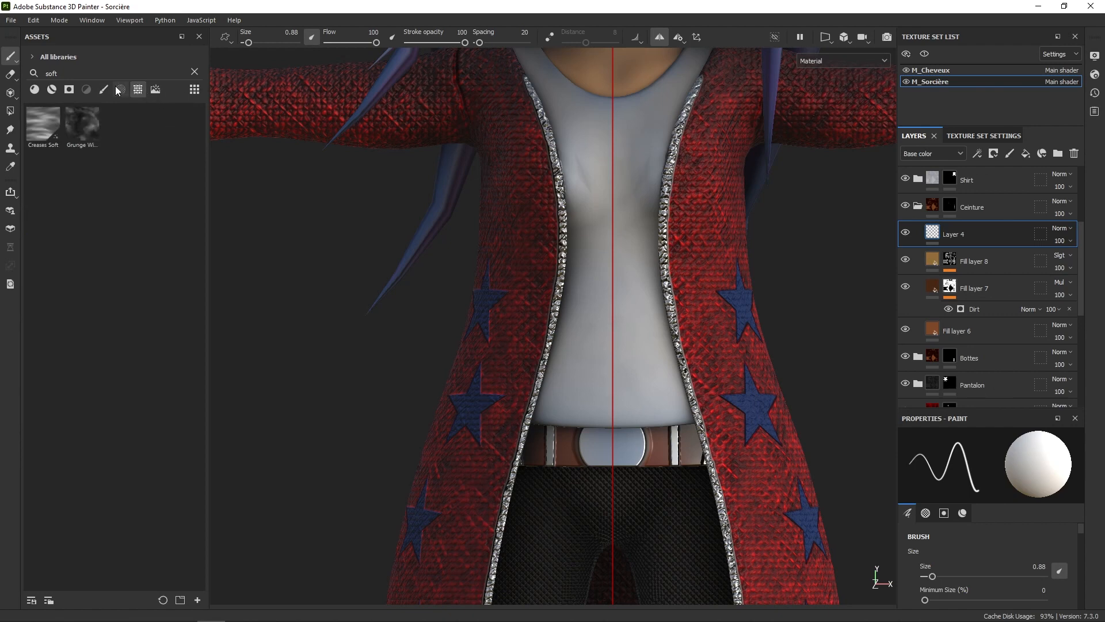
left_click(194, 71)
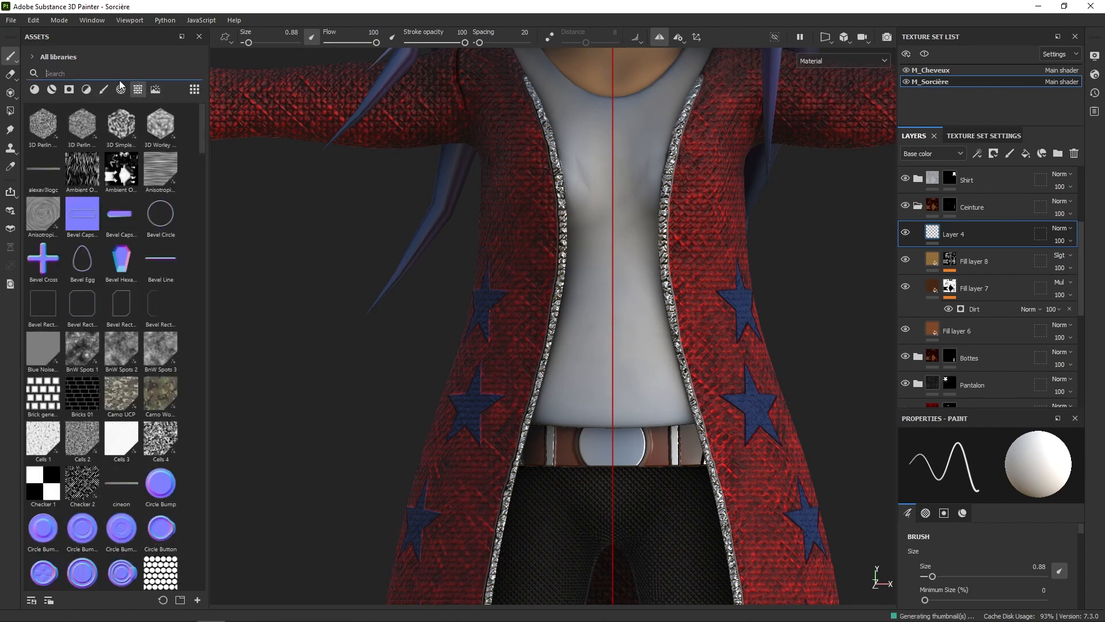
left_click(138, 90)
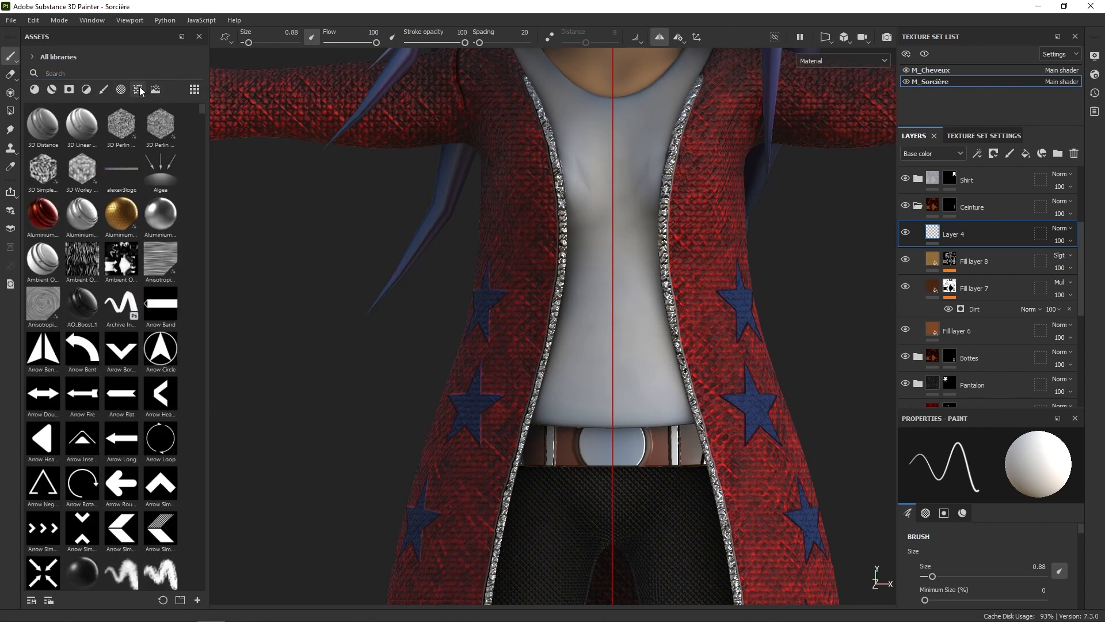
left_click(123, 90)
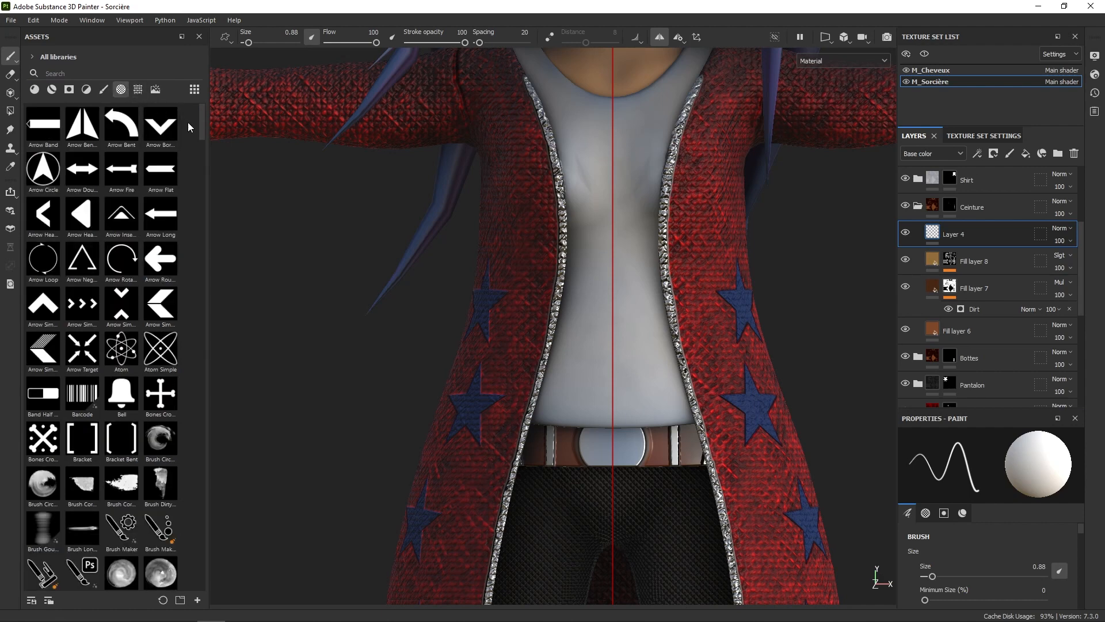
scroll(201, 142, "down", 3)
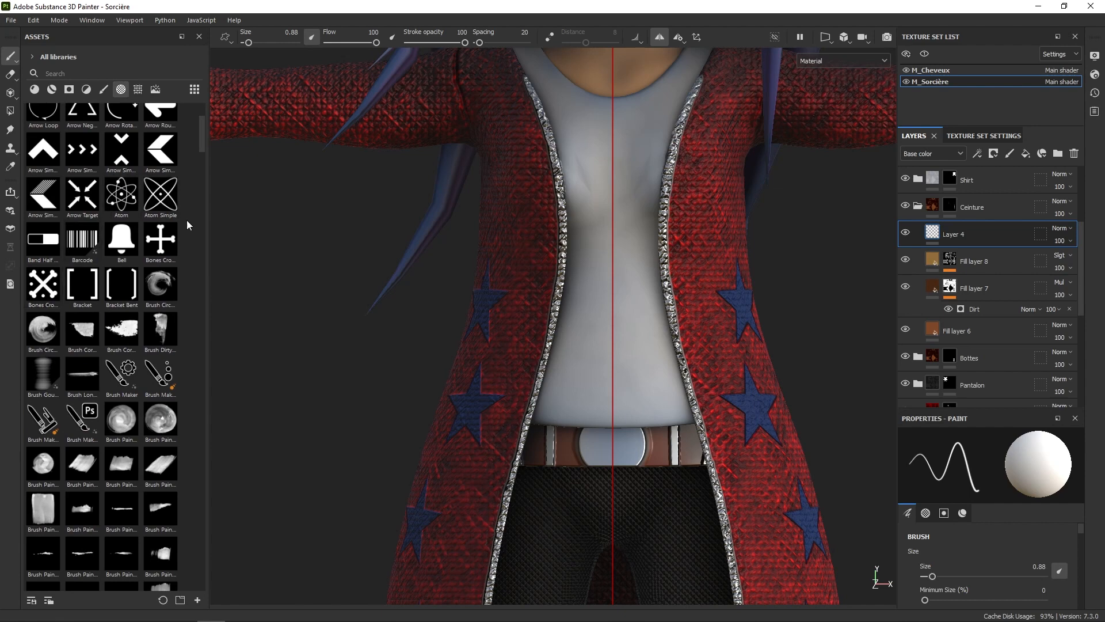
left_click_drag(204, 135, 209, 184)
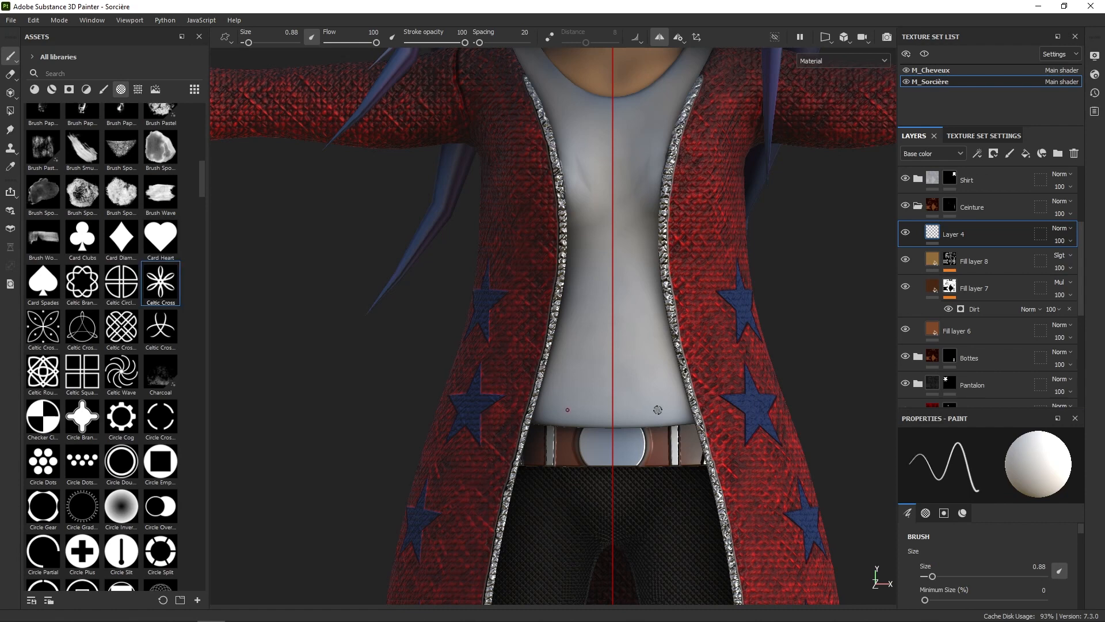
Try stamping the Celtic Cross relief on the belt buckle with brush sizes 3.39 and 5.11
mouse_move(632, 426)
right_mouse_down("ctrl")
mouse_move(659, 426)
mouse_move(600, 449)
right_mouse_up("ctrl")
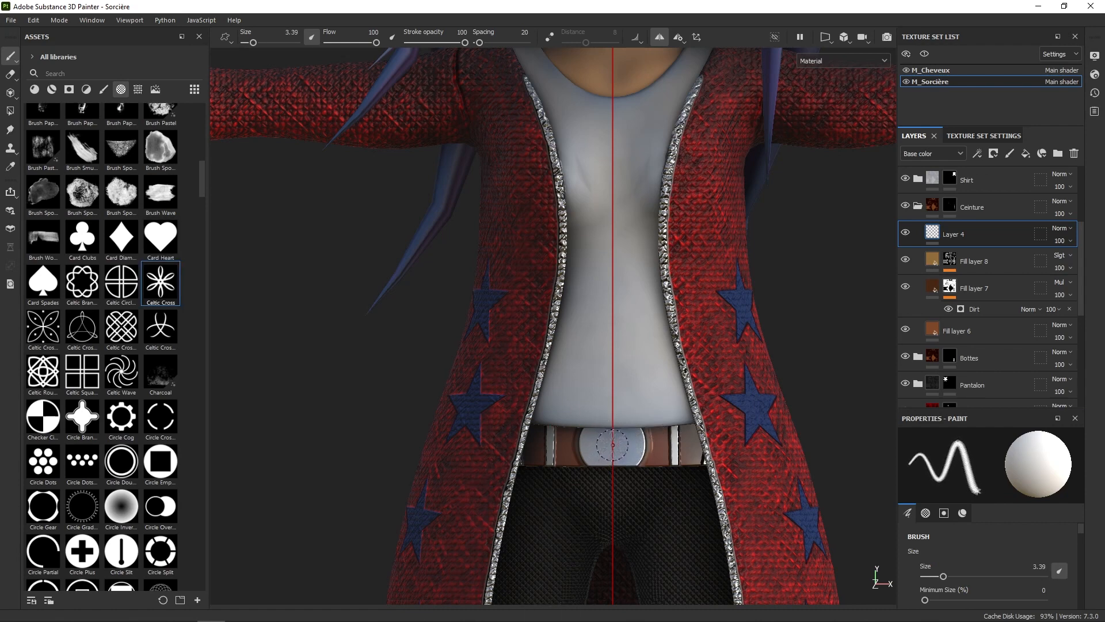
left_click(612, 445)
right_click_drag(654, 395, 622, 619, "alt")
middle_click_drag(631, 476, 666, 401, "alt")
key("ctrl+z")
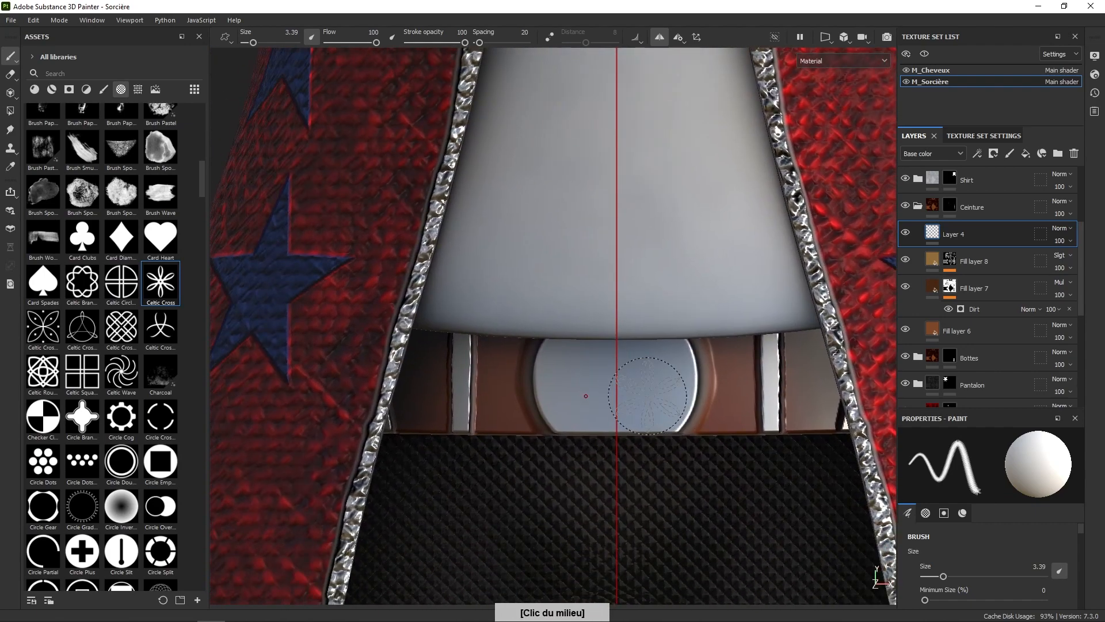
right_click_drag(601, 385, 613, 381, "ctrl")
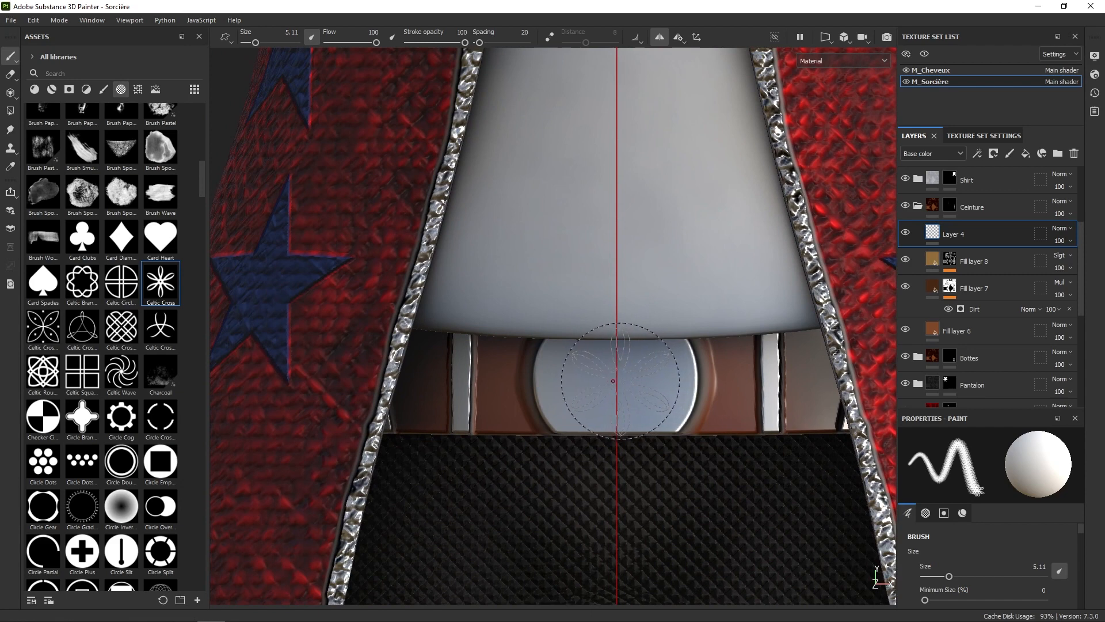
left_click(613, 381)
key("ctrl+z")
Turn off symmetry and try the Celtic Wave alpha on the belt buckle at brush sizes 5.11 and 1.39
left_click(134, 358)
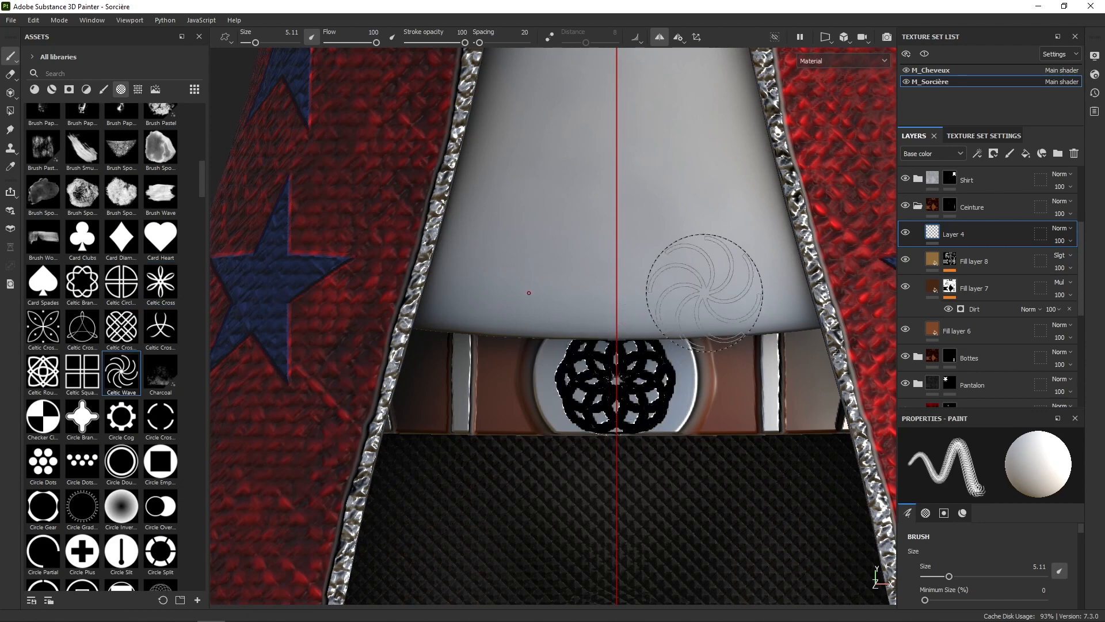
left_click(660, 37)
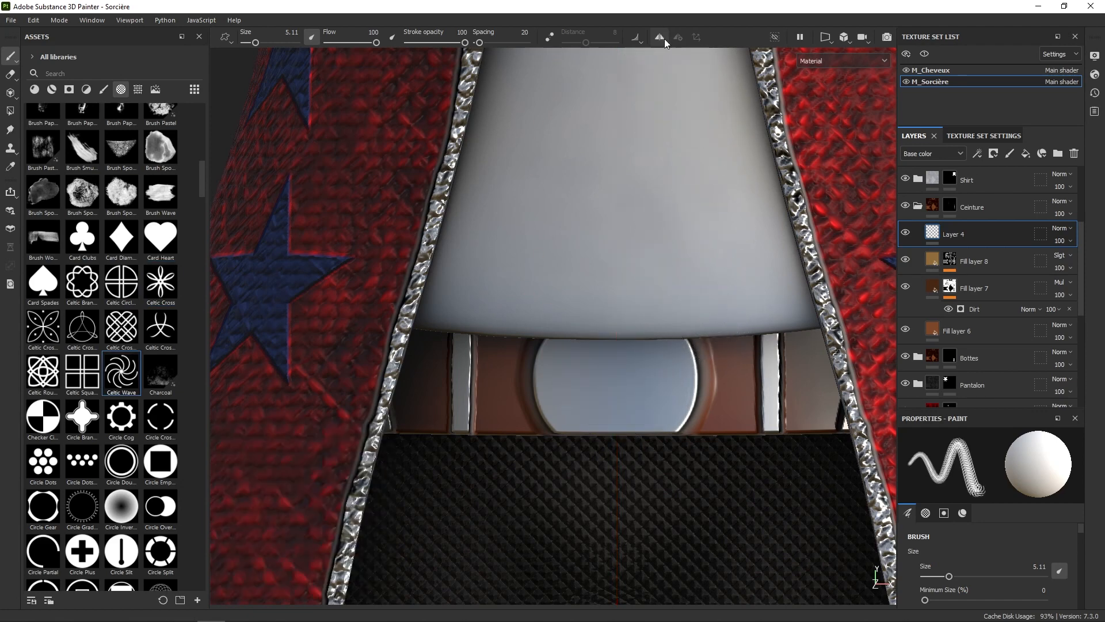
left_click(615, 379)
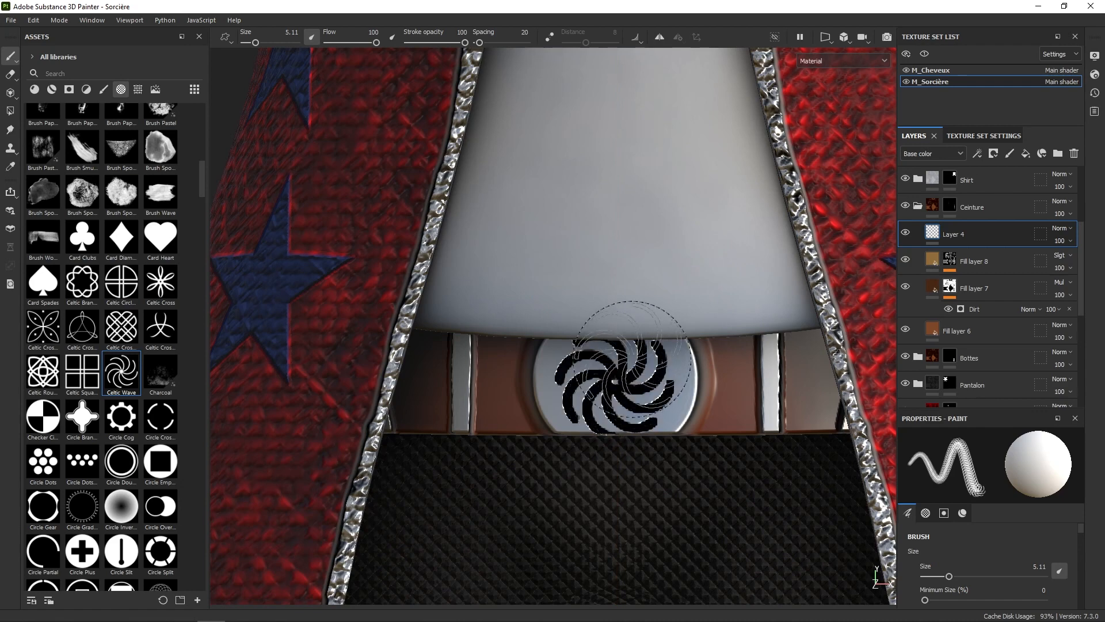
key("ctrl+z")
right_click_drag(646, 348, 605, 347, "ctrl")
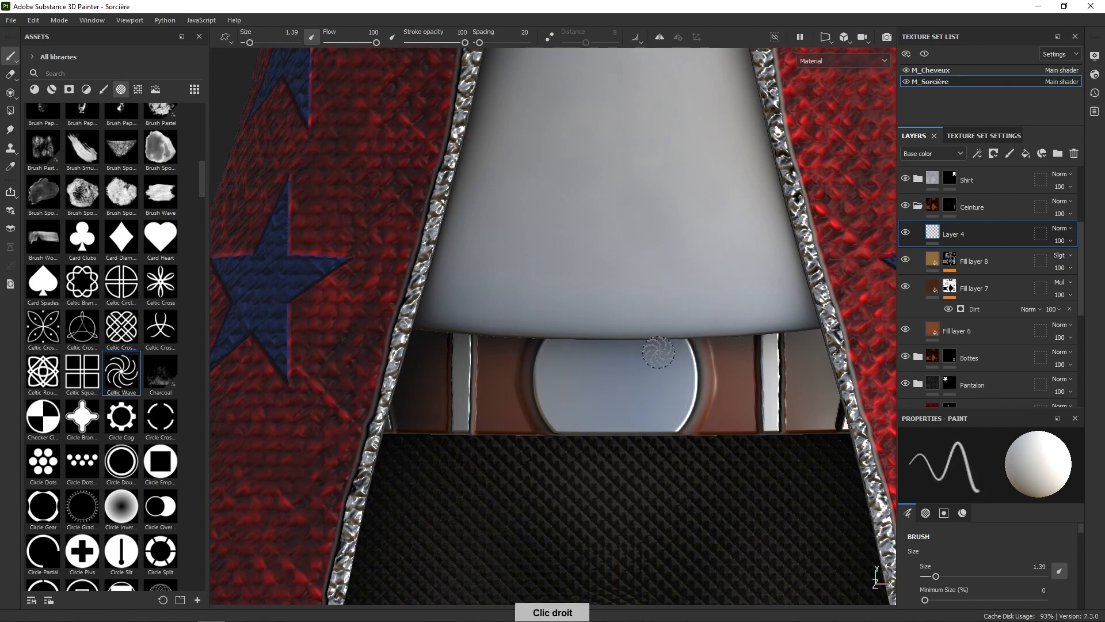
left_click(658, 352)
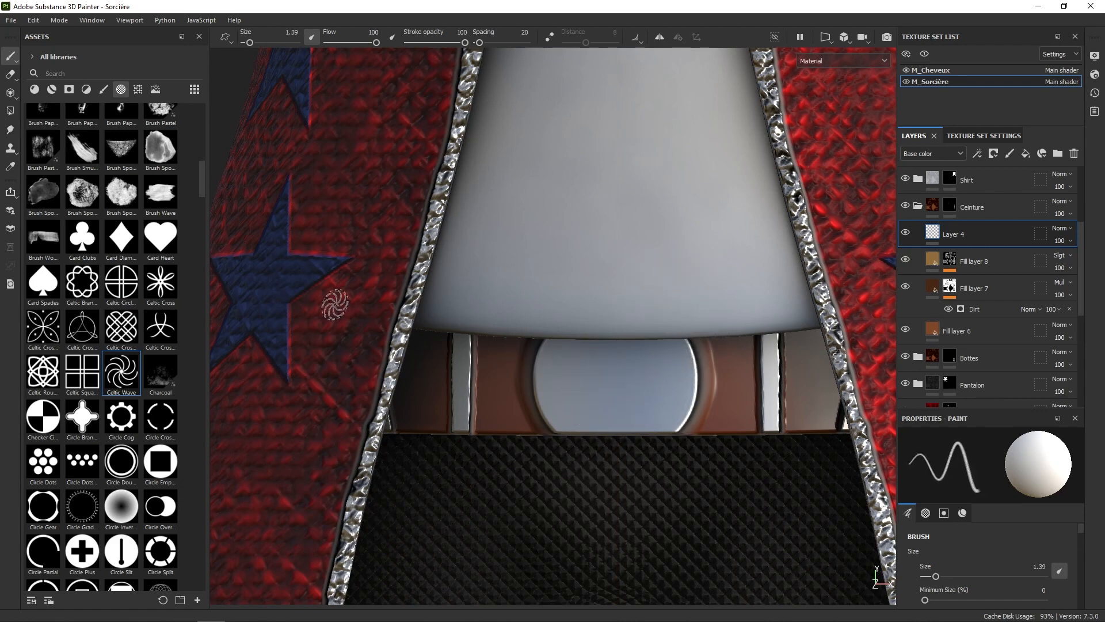
Stamp the Card Heart alpha at the center of the belt buckle with a 4.4 brush
left_click(160, 236)
mouse_move(615, 368)
right_mouse_down("ctrl")
mouse_move(694, 369)
mouse_move(615, 381)
right_mouse_up("ctrl")
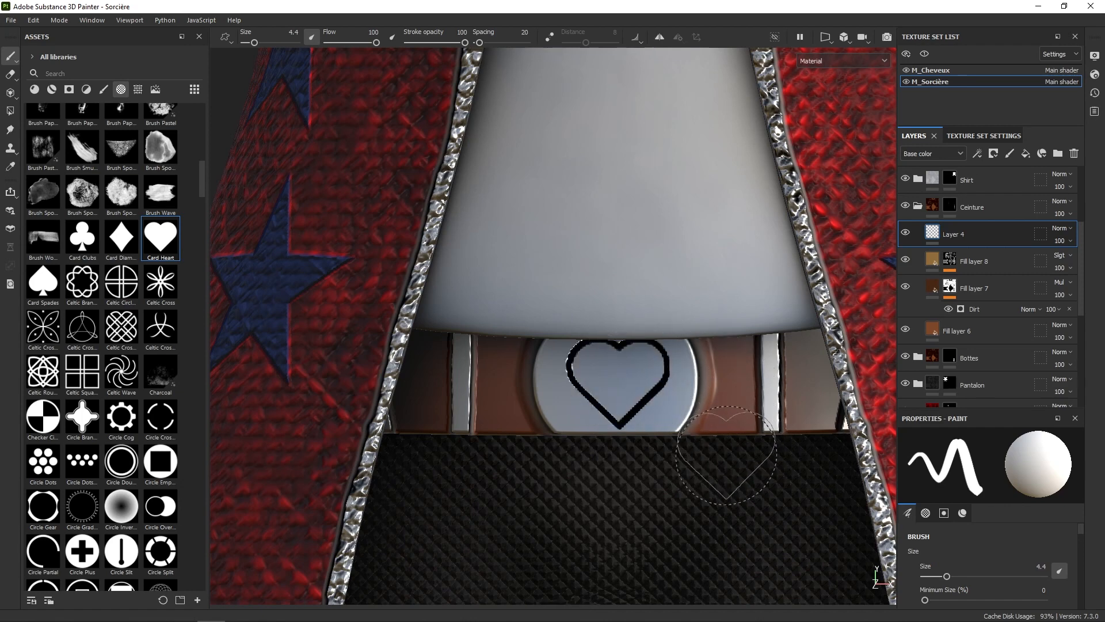
right_click_drag(720, 454, 701, 202, "alt")
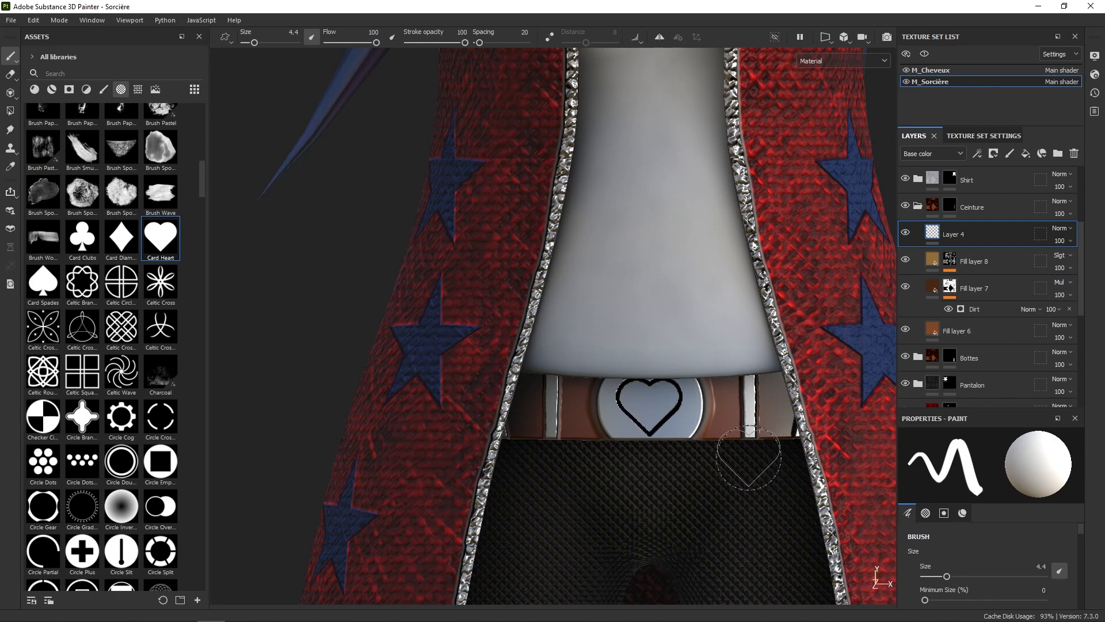
right_click_drag(732, 451, 762, 360, "alt")
left_click_drag(767, 389, 688, 368, "alt")
right_click_drag(754, 435, 799, 402, "alt")
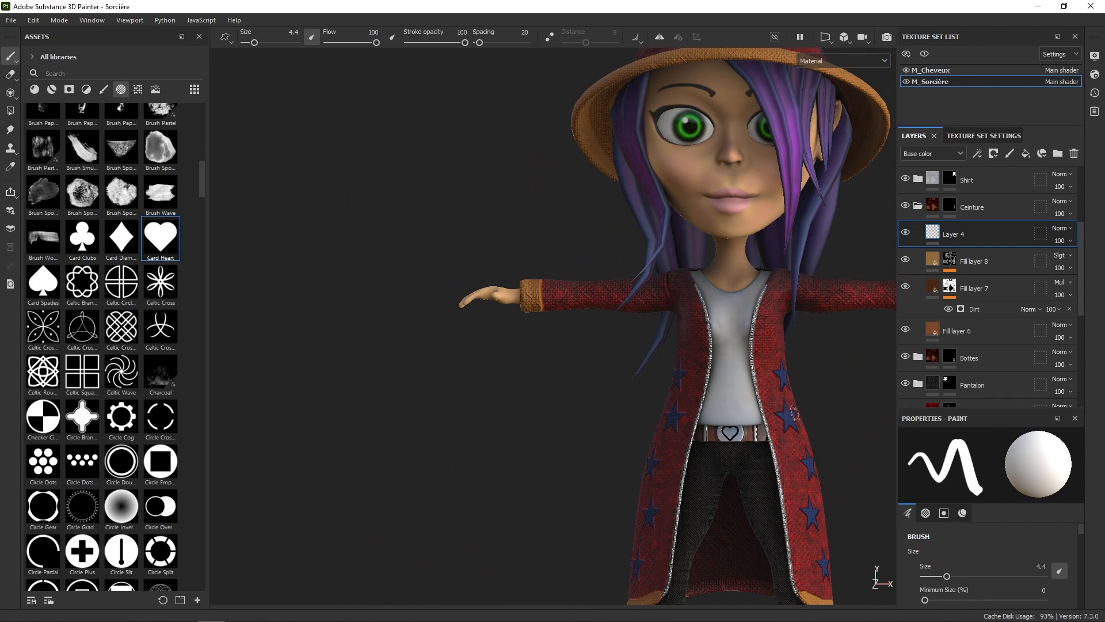
Add a Levels effect to Layer 4 and set its affected channel to Height
right_click(973, 233)
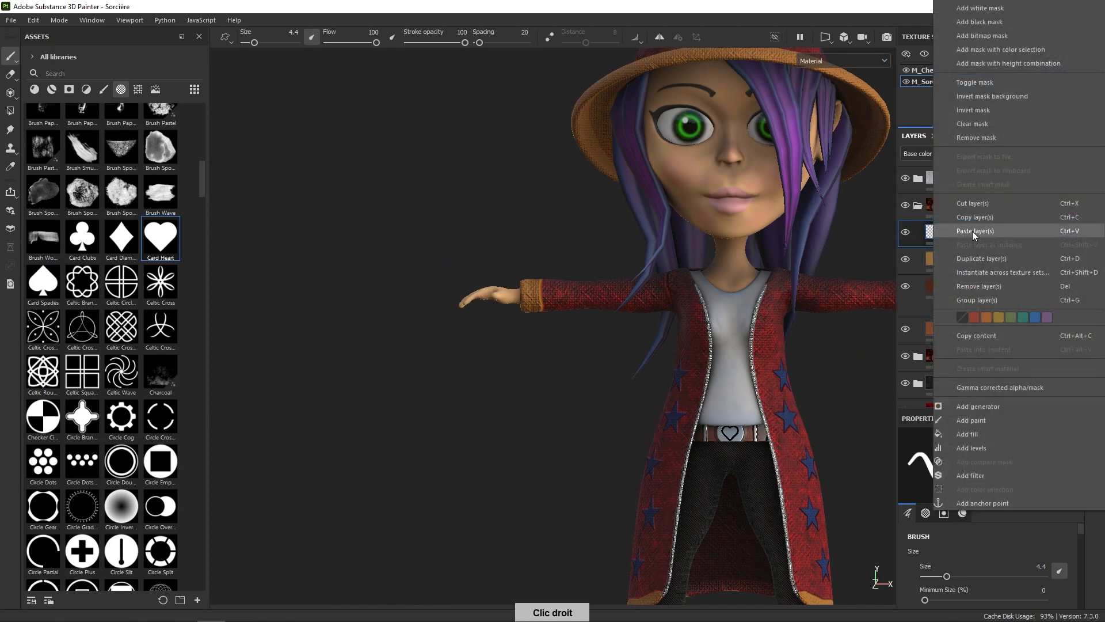
left_click(985, 447)
left_click(941, 416)
left_click(942, 416)
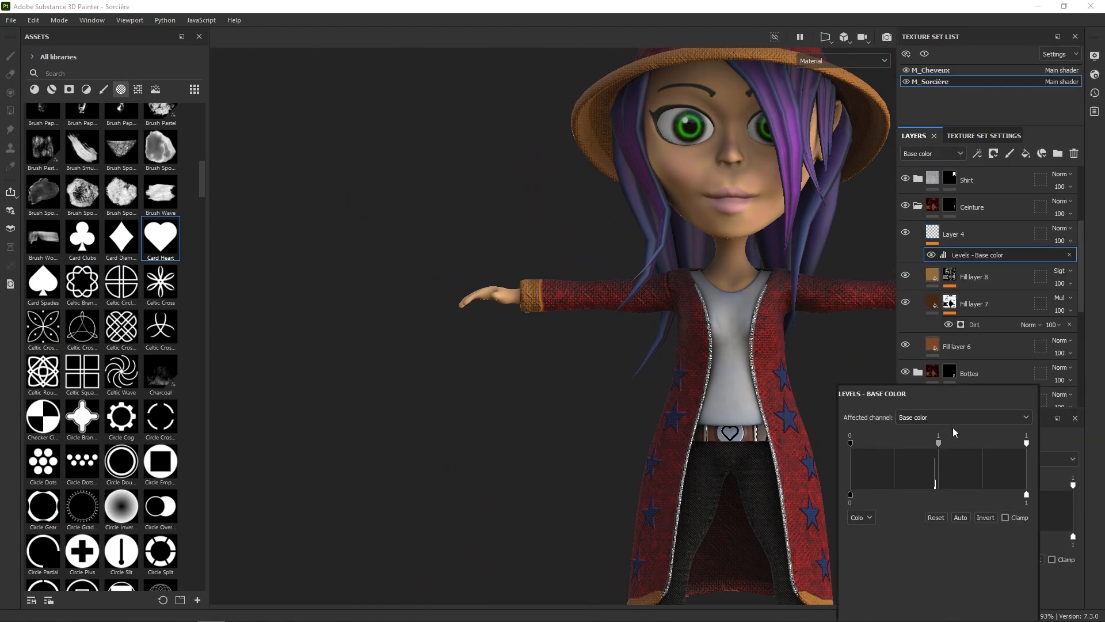
left_click(948, 419)
left_click(930, 445)
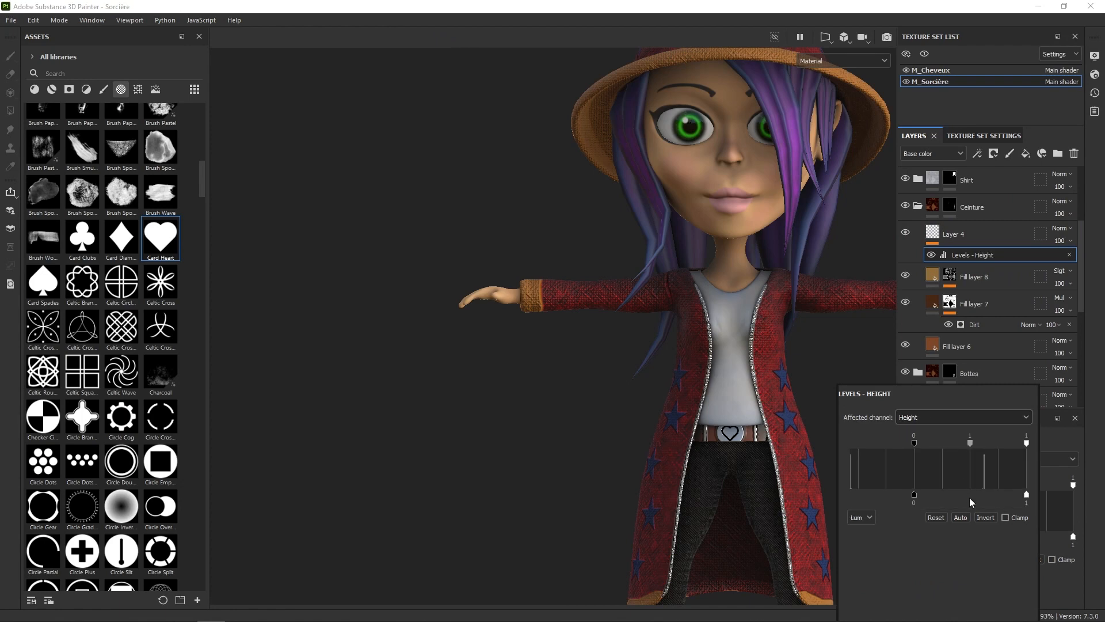
Soften the buckle relief by setting the Height levels' input white to 0.625 and output range to -0.573 and 0.053
right_click_drag(758, 432, 709, 398, "alt")
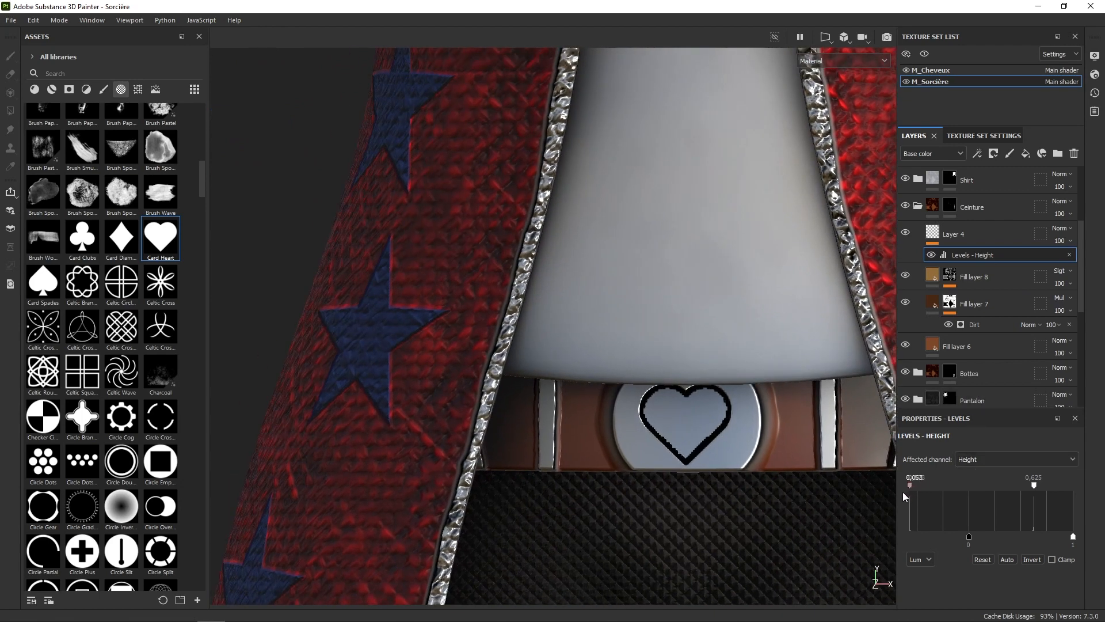
mouse_move(909, 486)
left_mouse_down()
mouse_move(944, 492)
mouse_move(909, 498)
left_mouse_up()
left_click_drag(1073, 535, 974, 532)
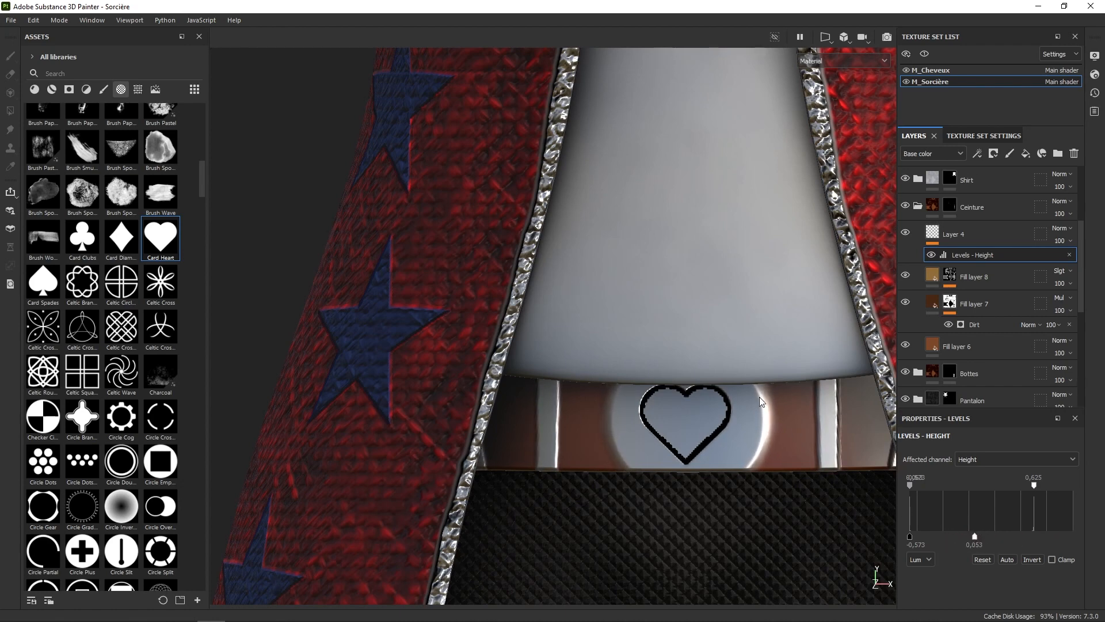
right_click_drag(791, 537, 804, 281, "alt")
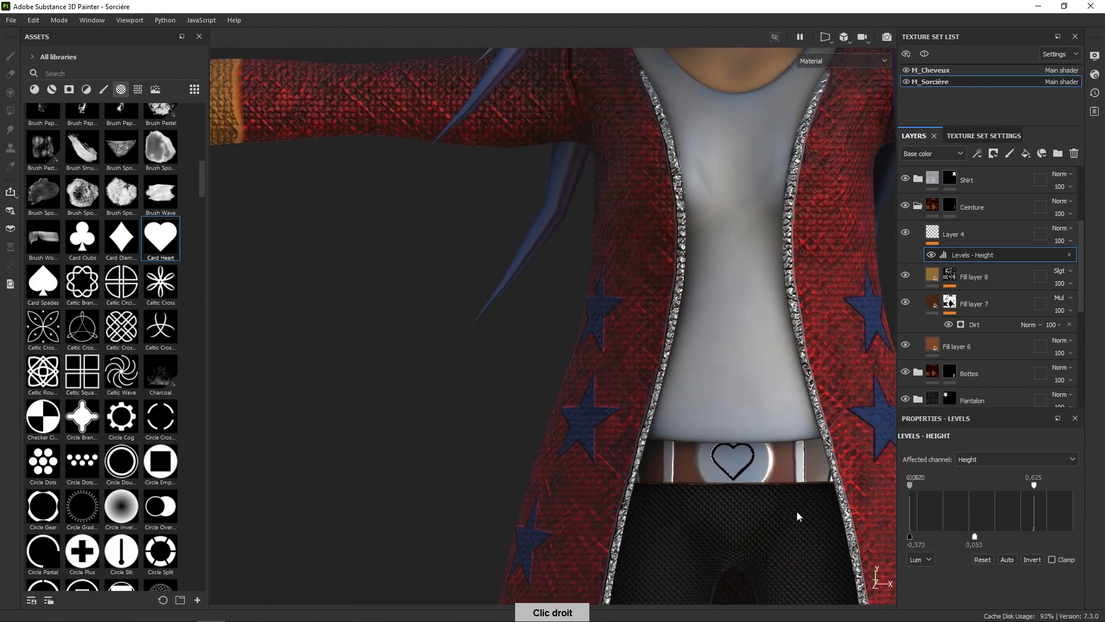
right_click_drag(802, 518, 852, 373, "alt")
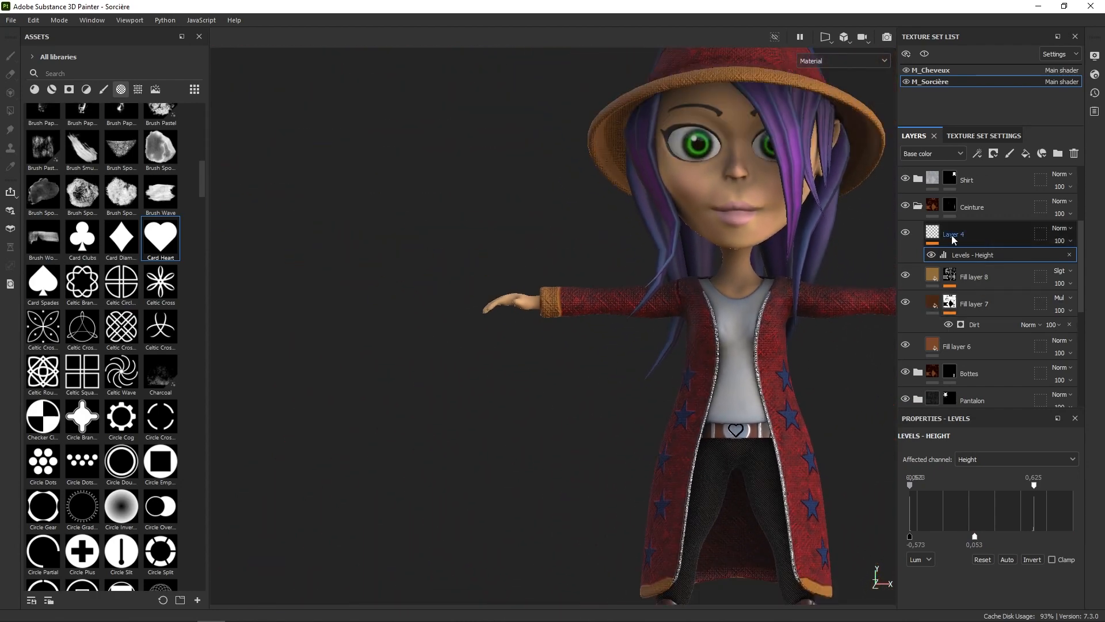
Add a fill layer and move it to the top of the expanded Shirt folder
left_click(918, 206)
left_click(918, 179)
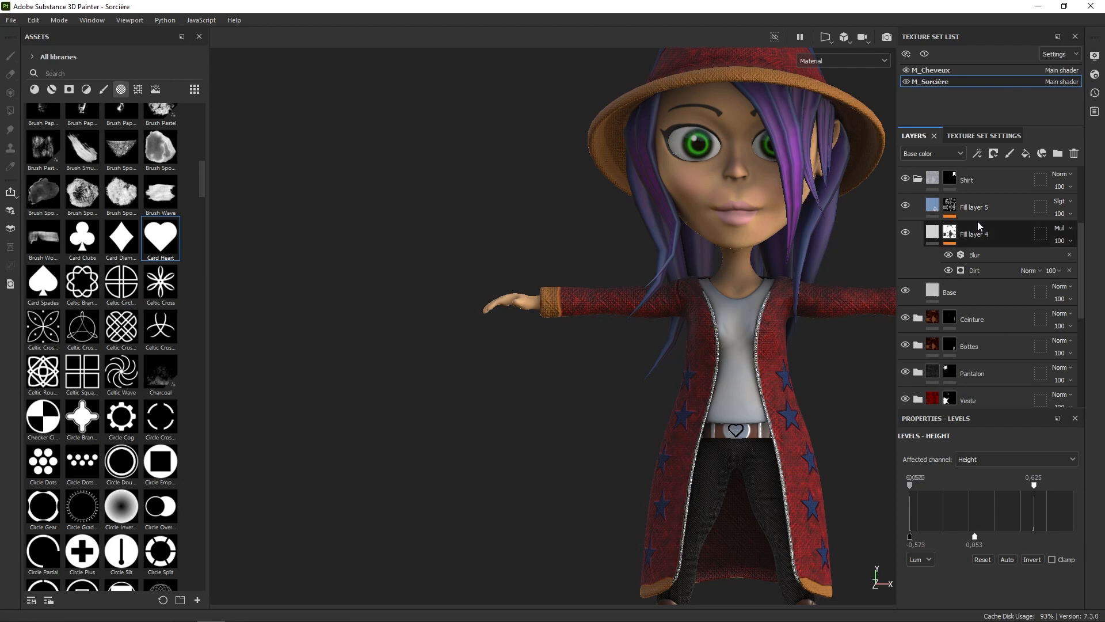
left_click(1025, 154)
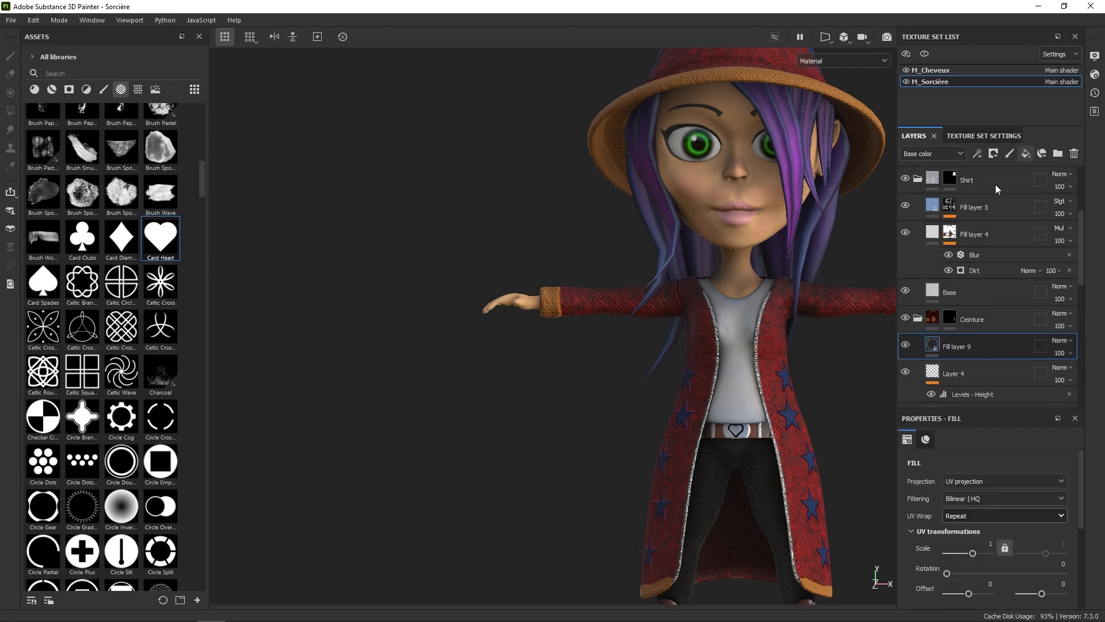
left_click_drag(963, 340, 981, 202)
Restrict the new fill layer to the height channel and assign the Fabric Cross Curved texture as its height
right_click(923, 263)
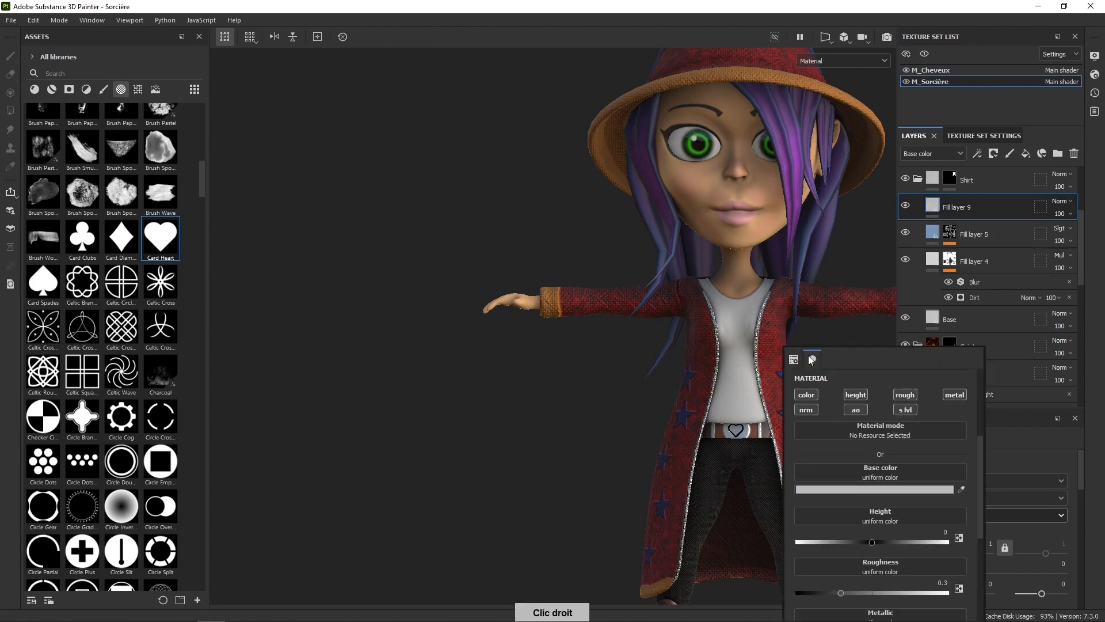
left_click(855, 395)
left_click(909, 474)
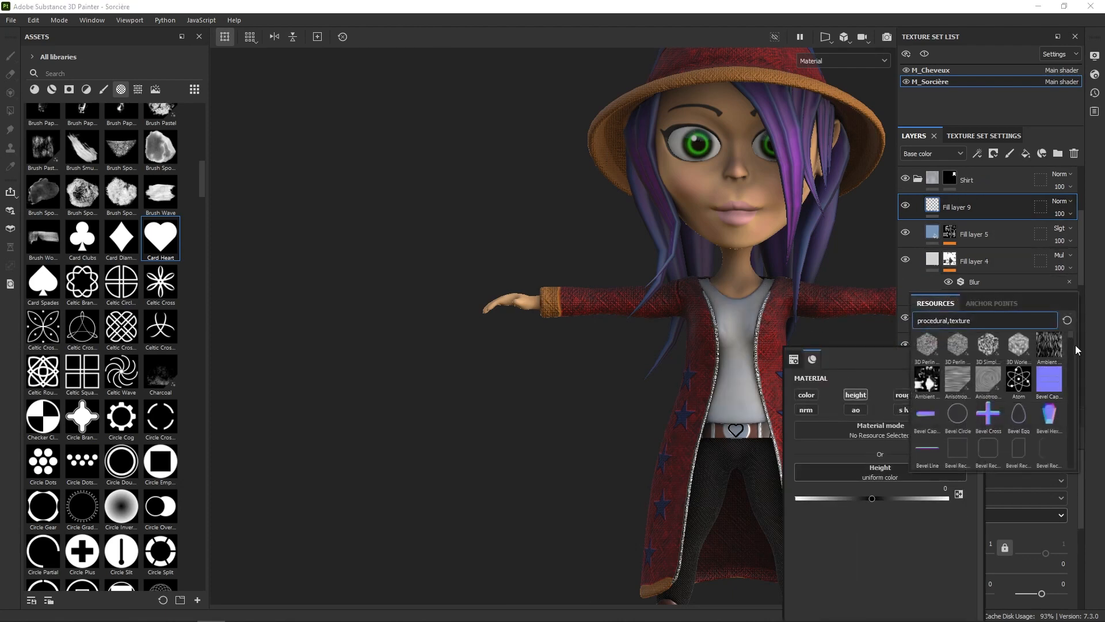
left_click_drag(1071, 340, 1071, 361)
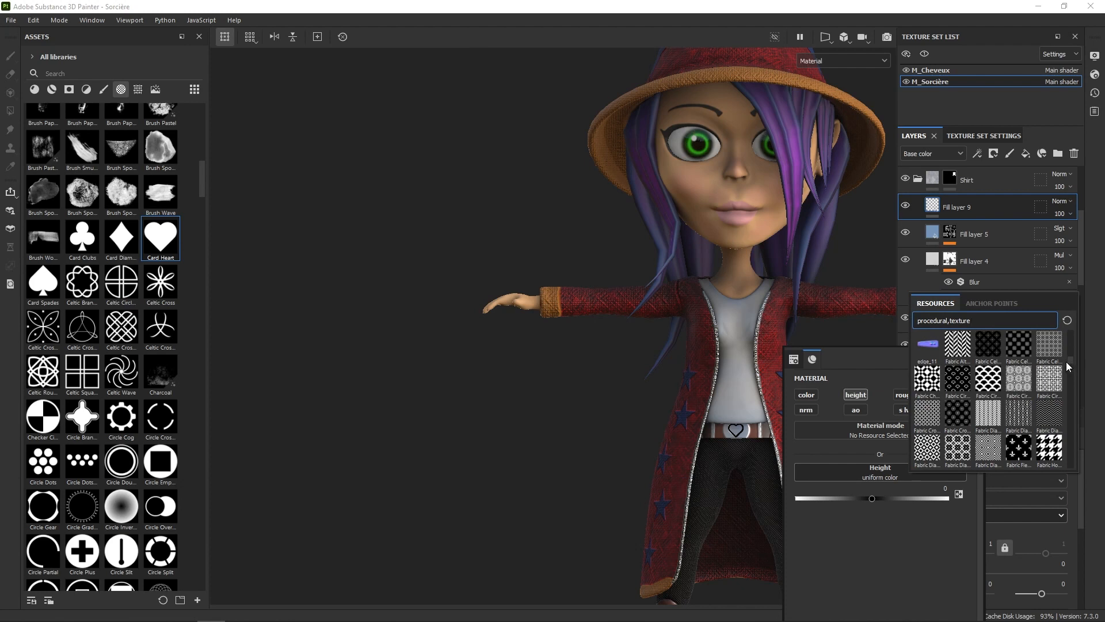
left_click(931, 415)
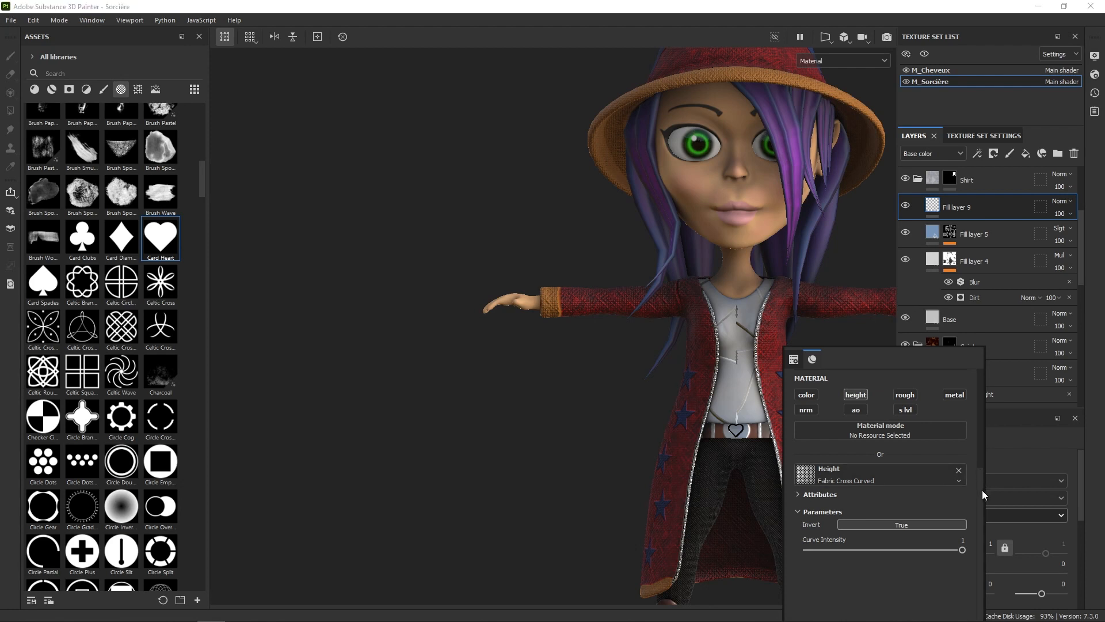
Switch the fabric fill to Tri-planar projection and increase its UV scale to get a fine weave on the shirt
left_click_drag(982, 489, 910, 410)
left_click(889, 383)
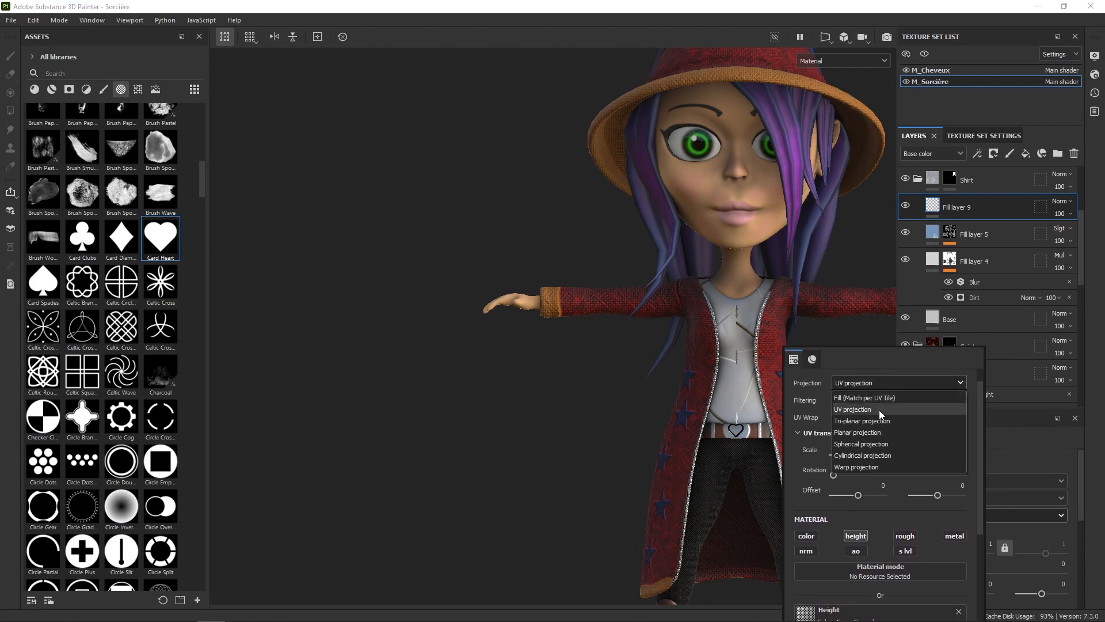
left_click(873, 424)
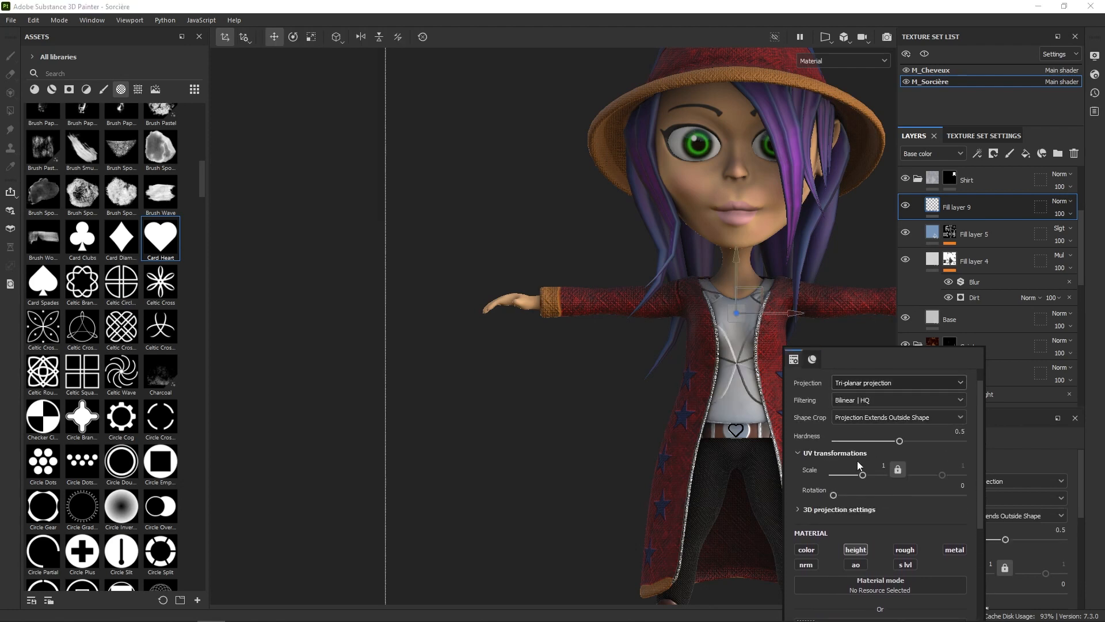
left_click_drag(862, 475, 879, 475)
right_click_drag(781, 386, 786, 437, "alt")
Add a Levels effect to the shirt's fabric fill layer and set its affected channel to Height
right_click(940, 206)
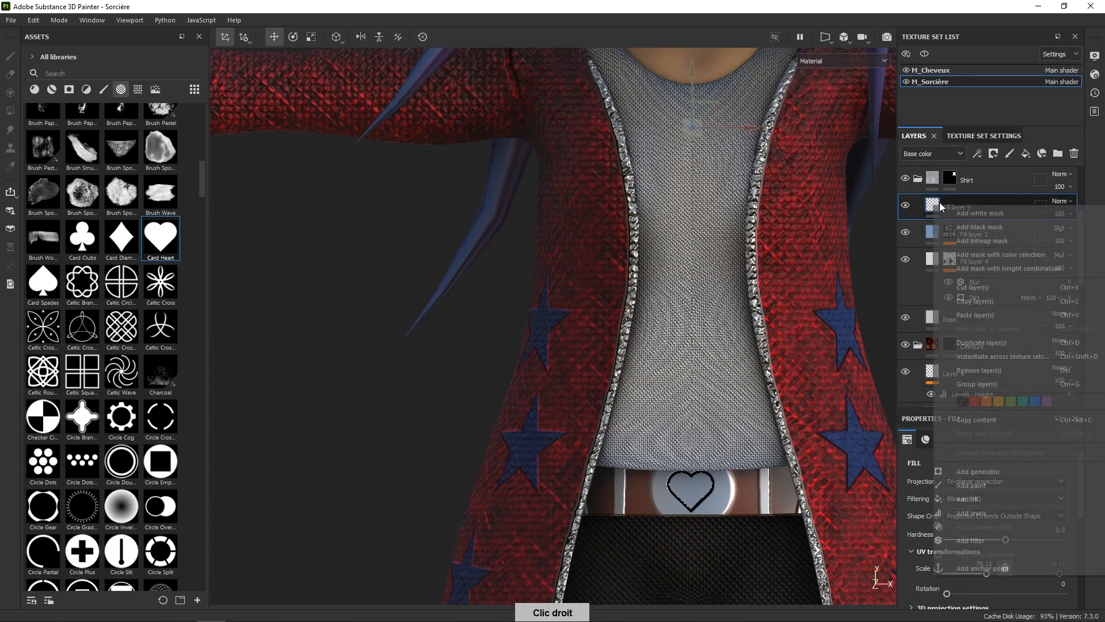
left_click(985, 510)
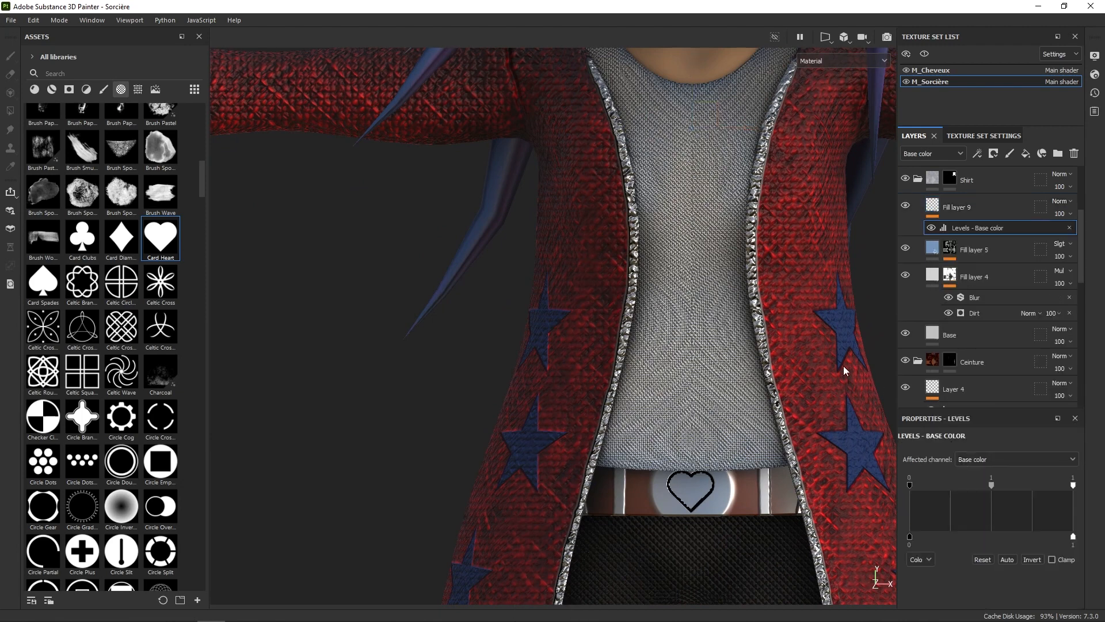
left_click(946, 379)
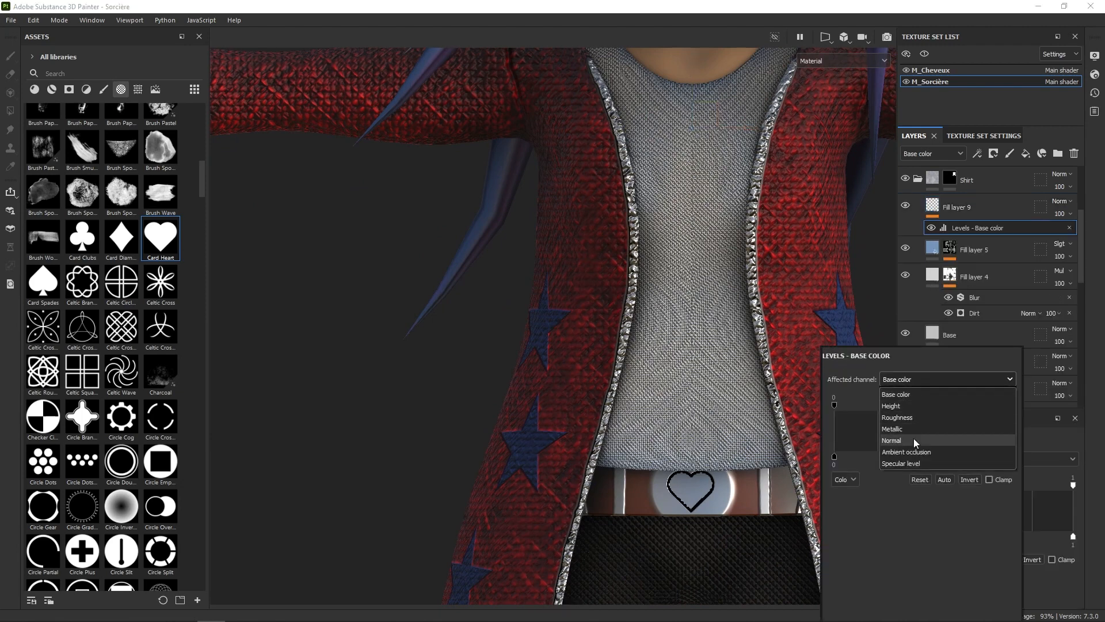
left_click(913, 406)
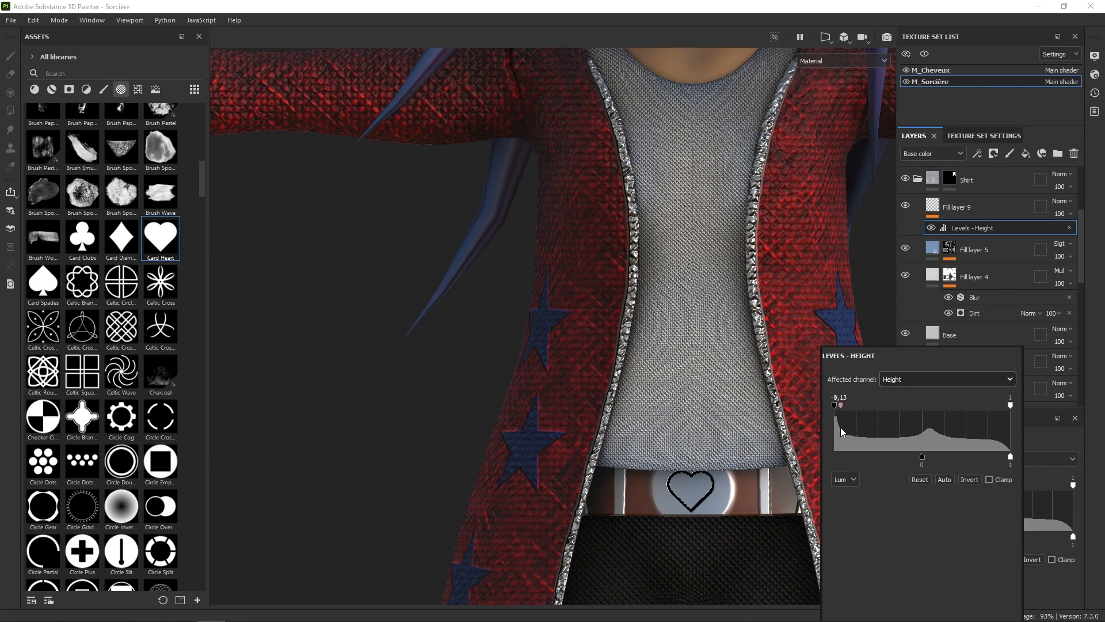
Soften the shirt's weave relief by setting the Height levels' input white to -0.268 and output white to -0.987
left_click_drag(841, 427, 874, 426)
left_click_drag(1011, 457, 835, 465)
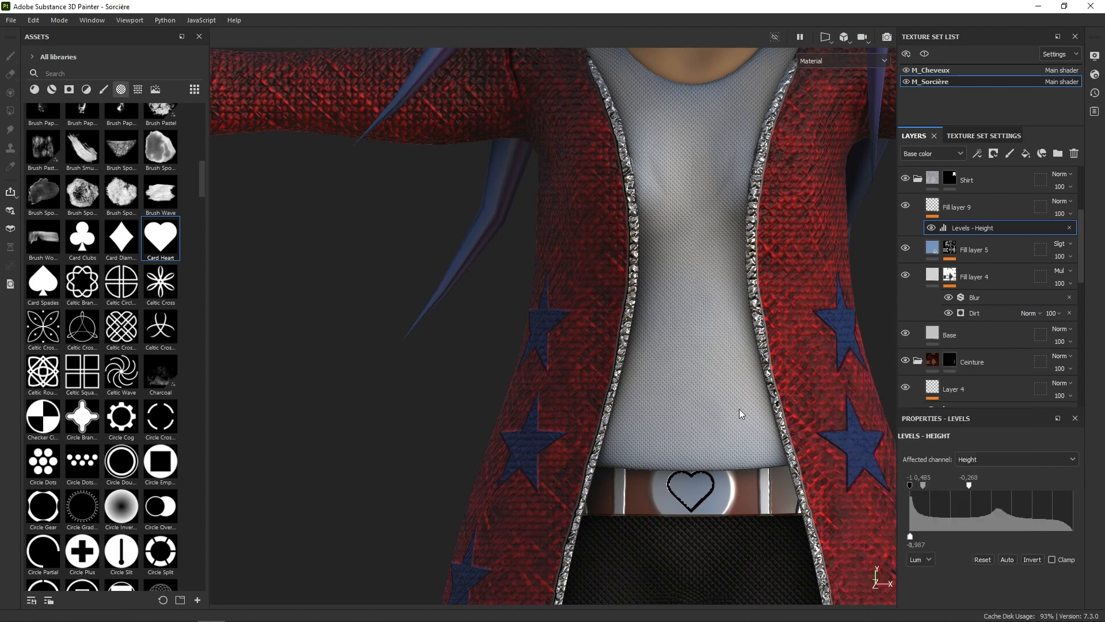
Add a paint layer above the fabric fill in the Shirt folder and name it WITCH
right_click_drag(741, 412, 740, 212)
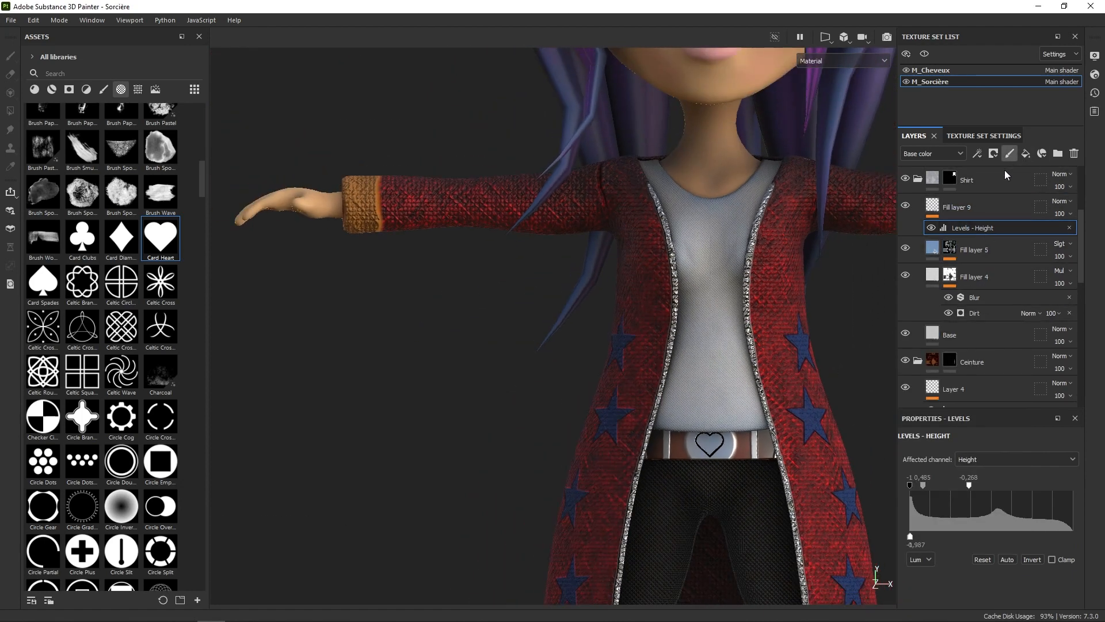
left_click(1010, 153)
double_click(954, 207)
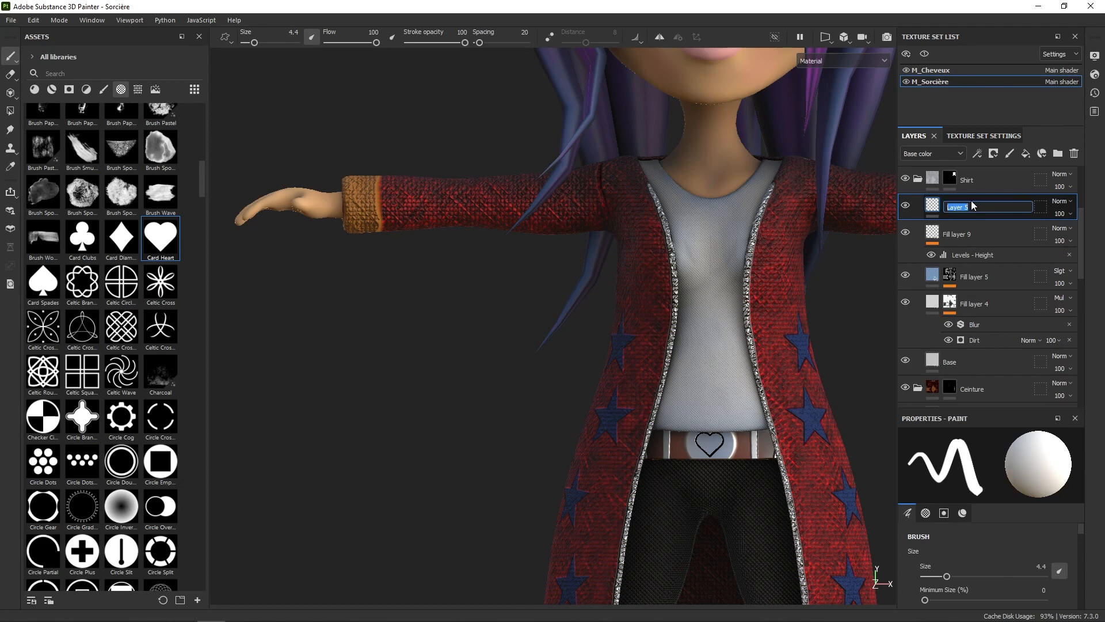
type("WITCH")
Limit the brush material on the WITCH layer to the color and roughness channels, with height turned off
right_click(737, 342)
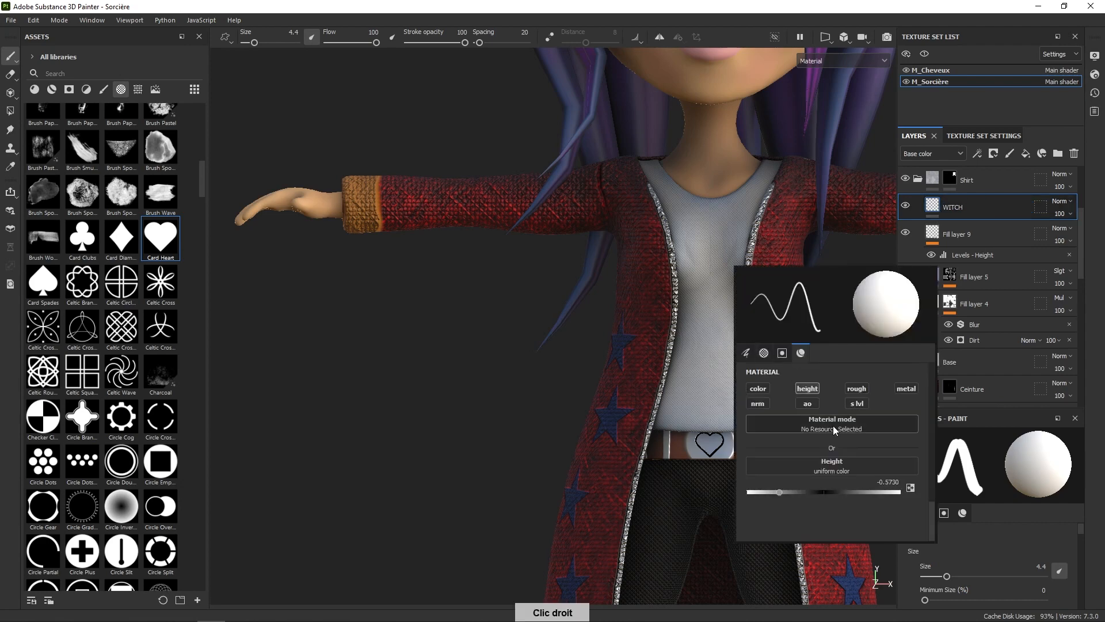
left_click(765, 387)
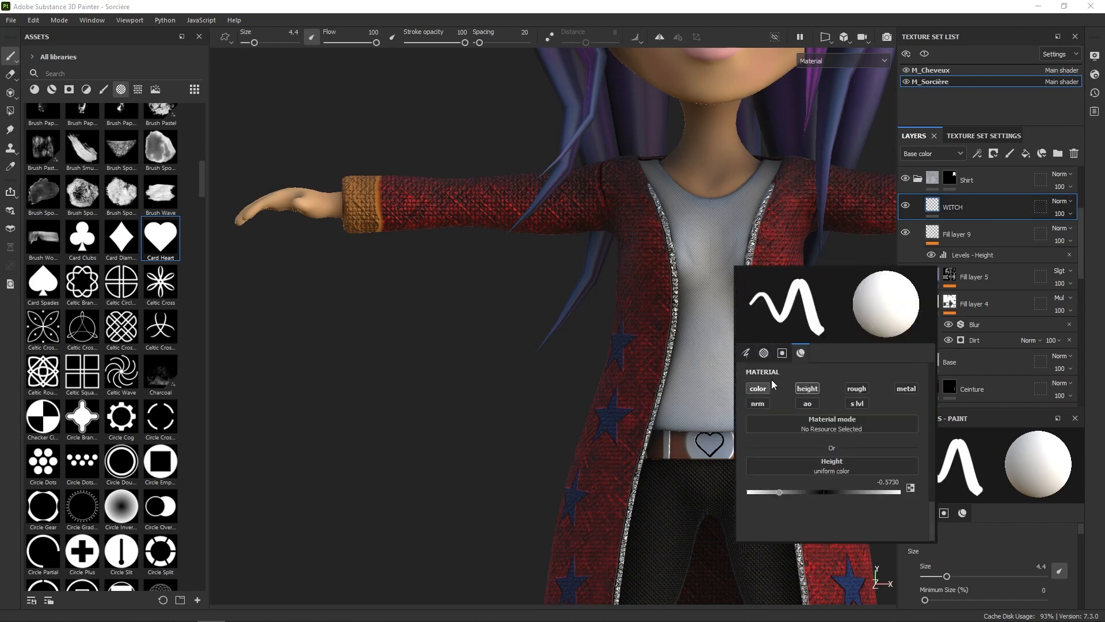
left_click(811, 392)
left_click(810, 390)
left_click(865, 388)
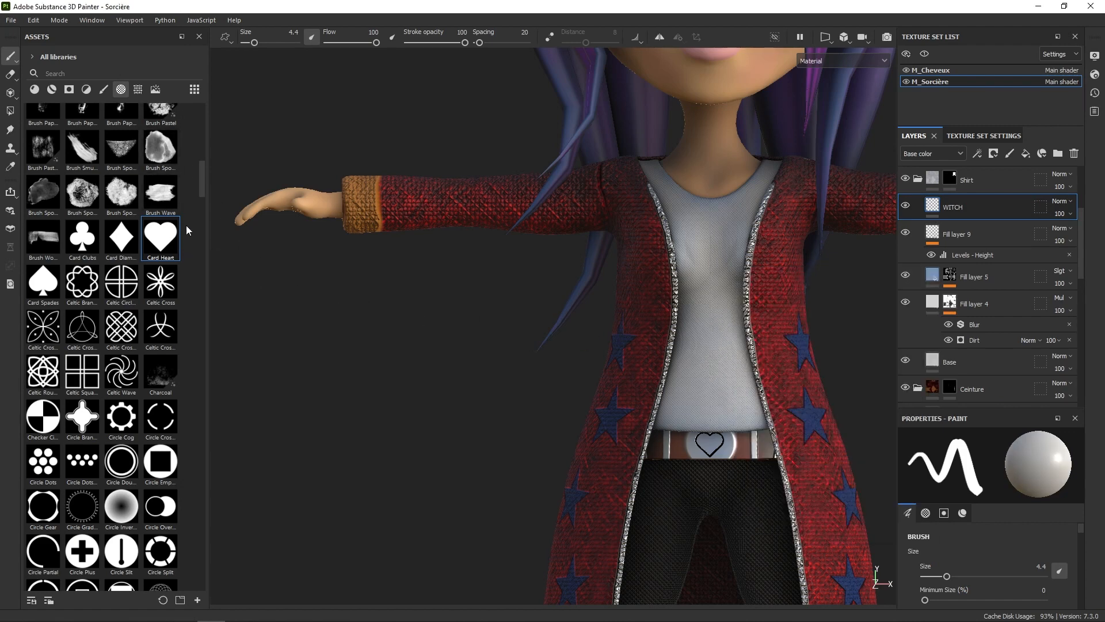
Choose the Font Metamorphous alpha for the brush and change its text to WITCH
left_click_drag(201, 192, 202, 272)
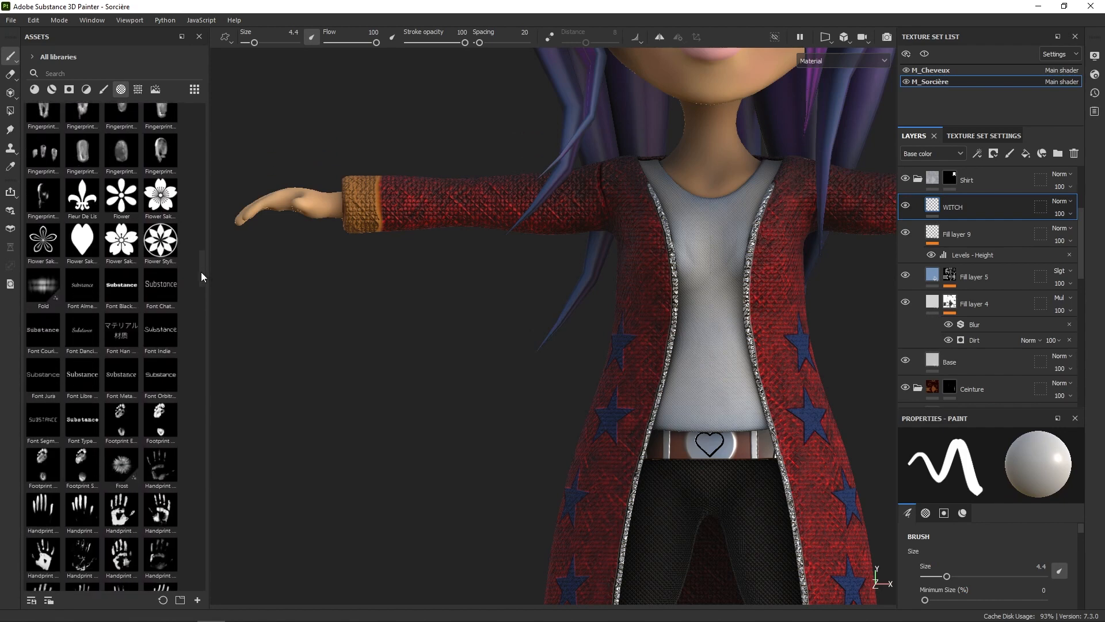
left_click(124, 369)
right_click(515, 365)
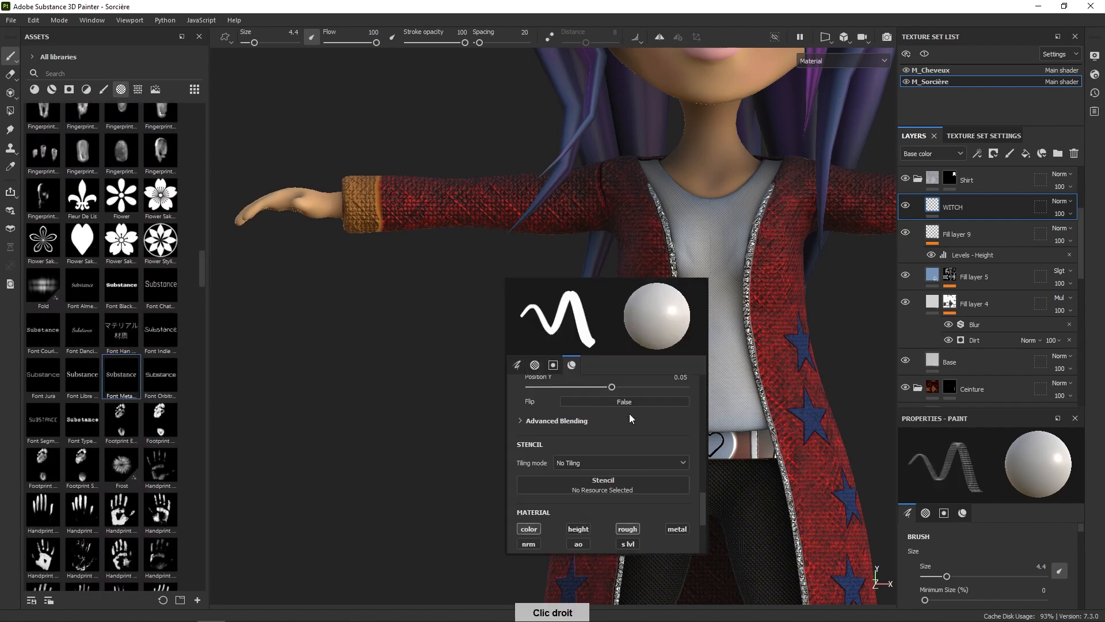
left_click_drag(703, 494, 704, 460)
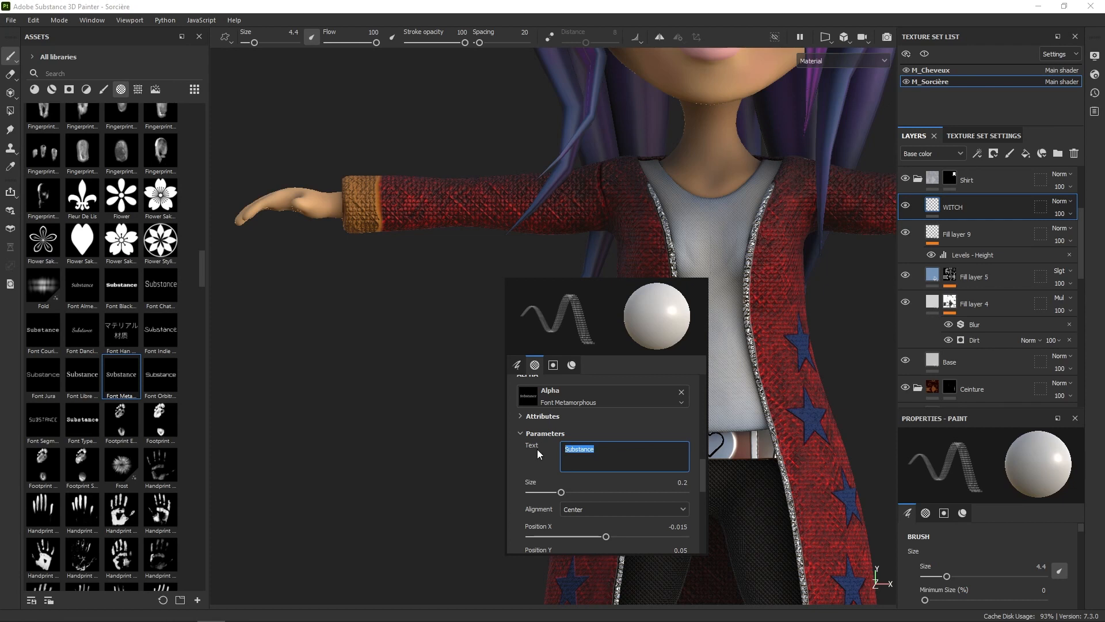
key("BackSpace")
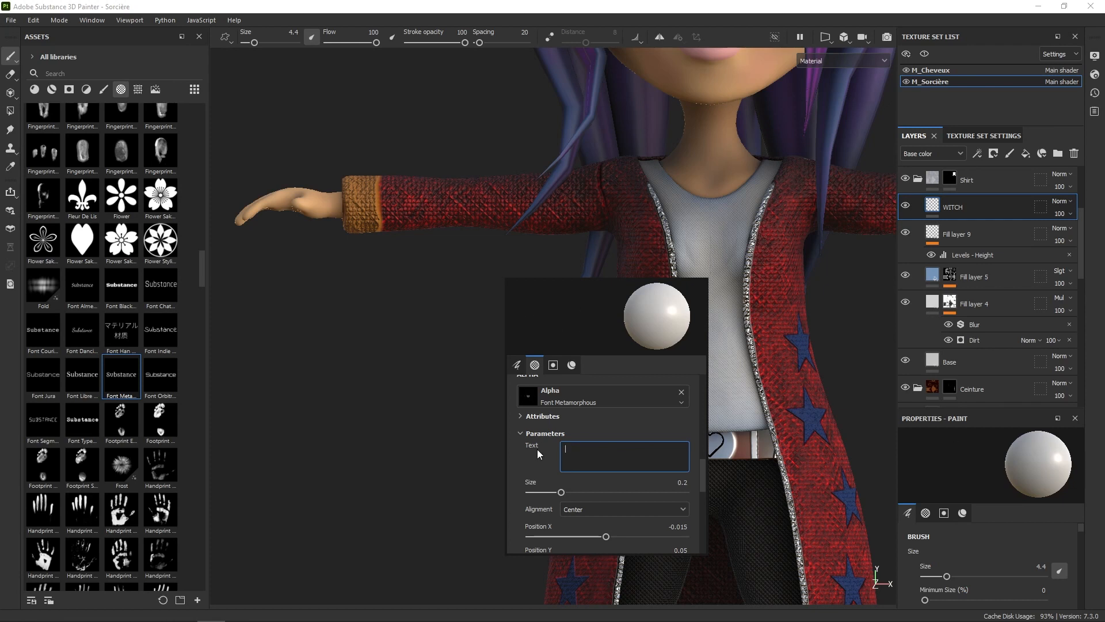
type("WI")
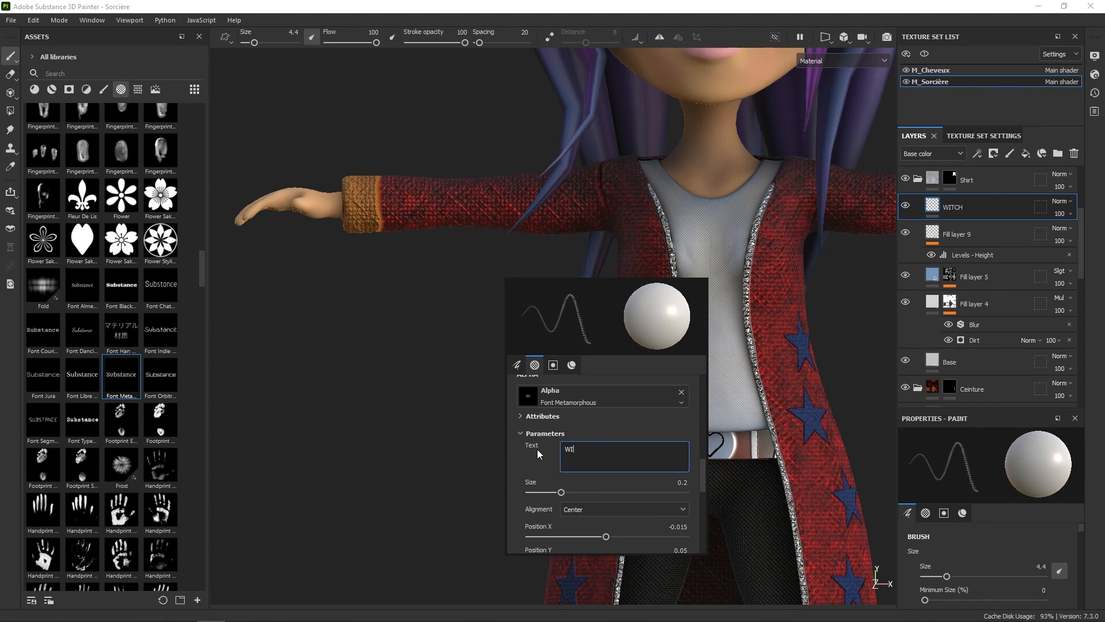
type("TCH")
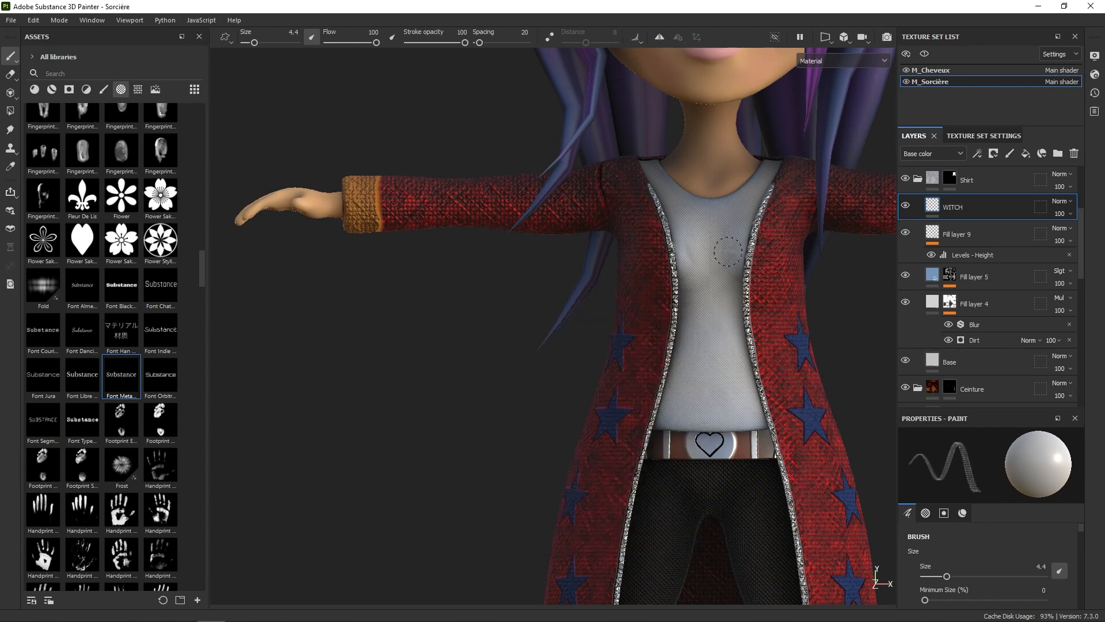
Stamp the WITCH lettering in black (000000) across the shirt's chest with a 41.78 brush
right_click_drag(728, 251, 823, 276, "ctrl")
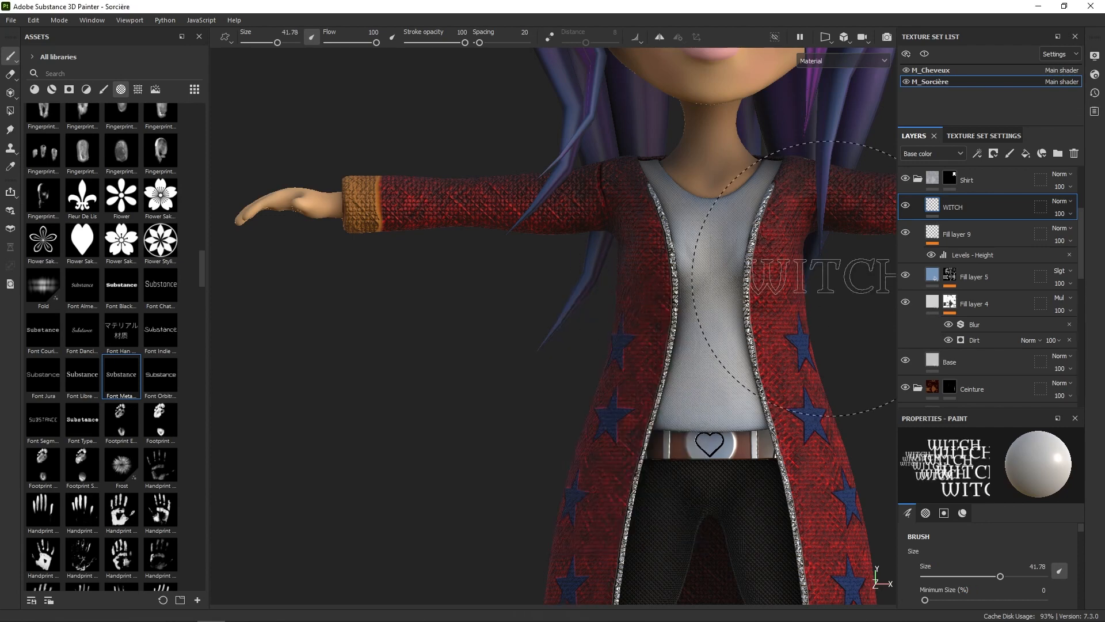
left_click(719, 260)
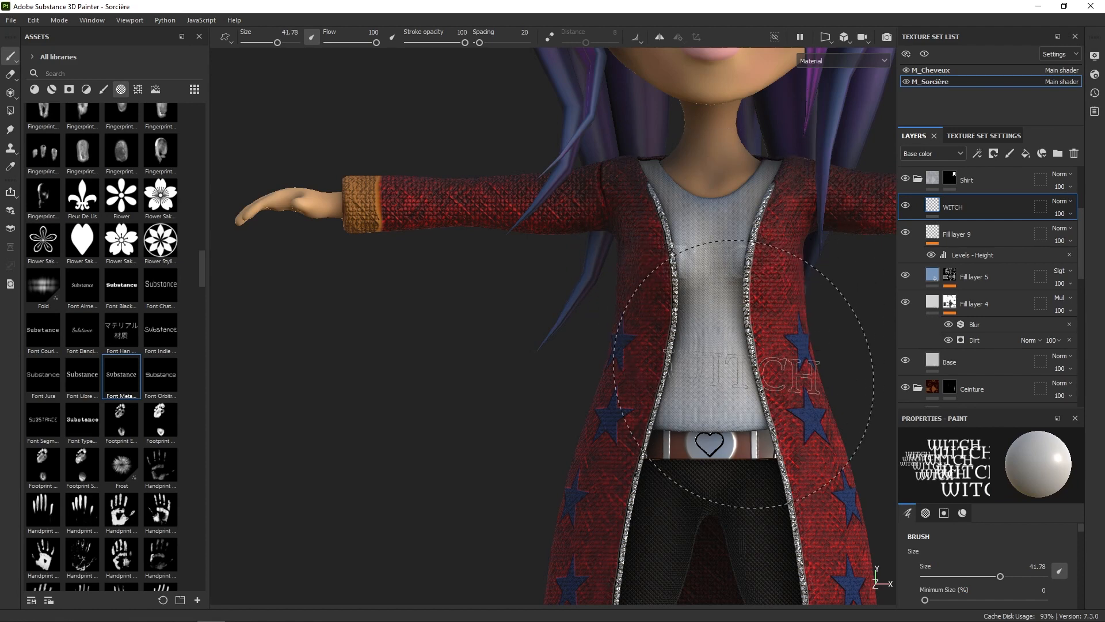
right_click(745, 373)
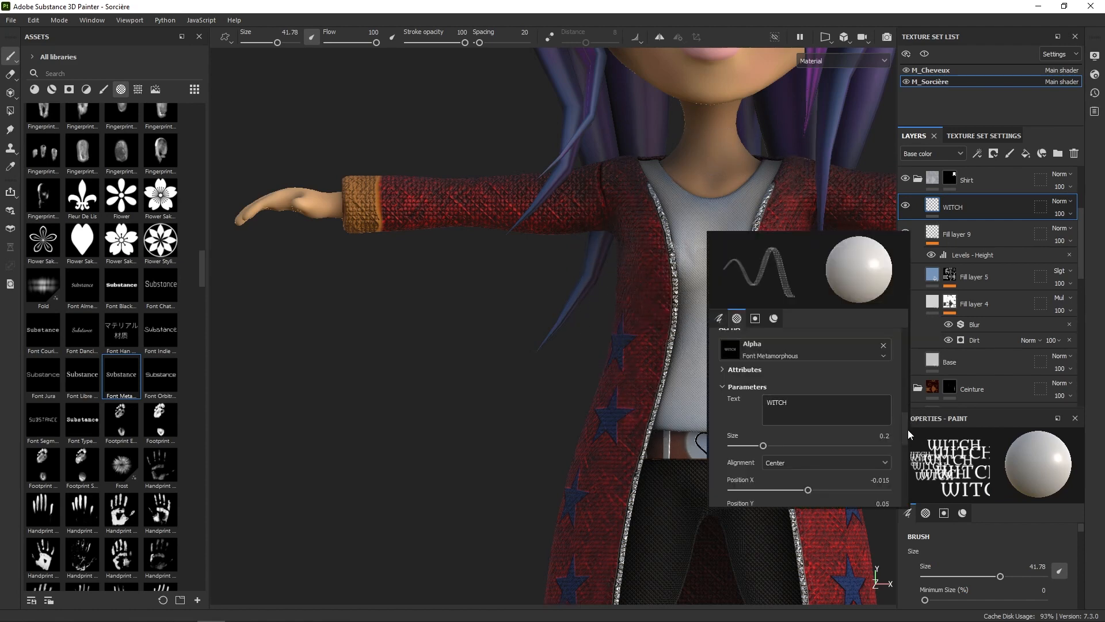
left_click_drag(905, 429, 902, 474)
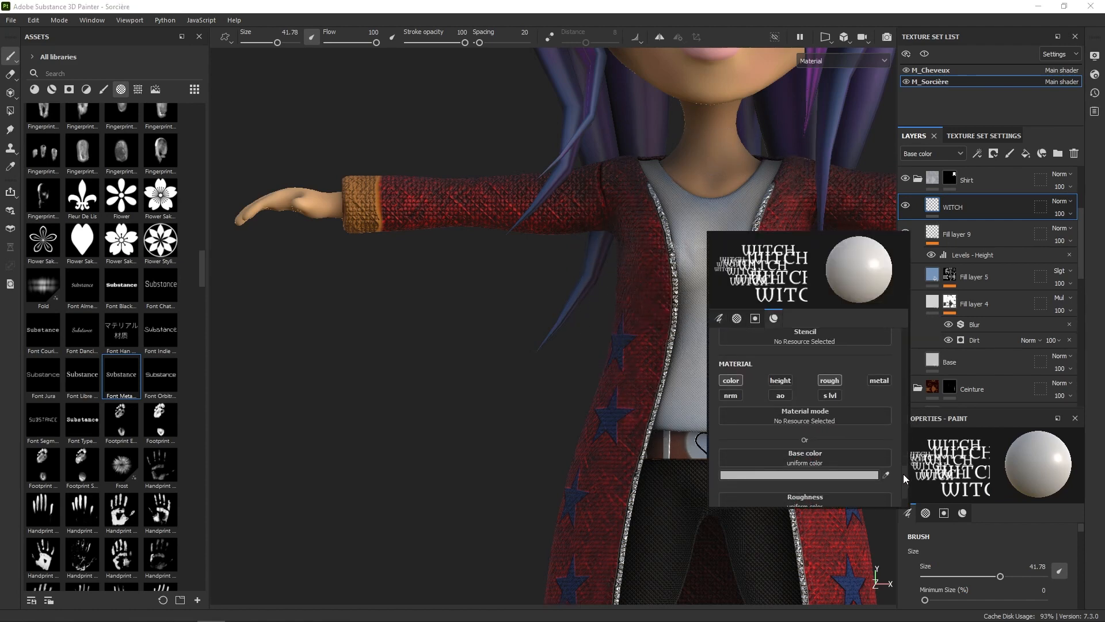
left_click(852, 465)
left_click_drag(939, 433, 855, 450)
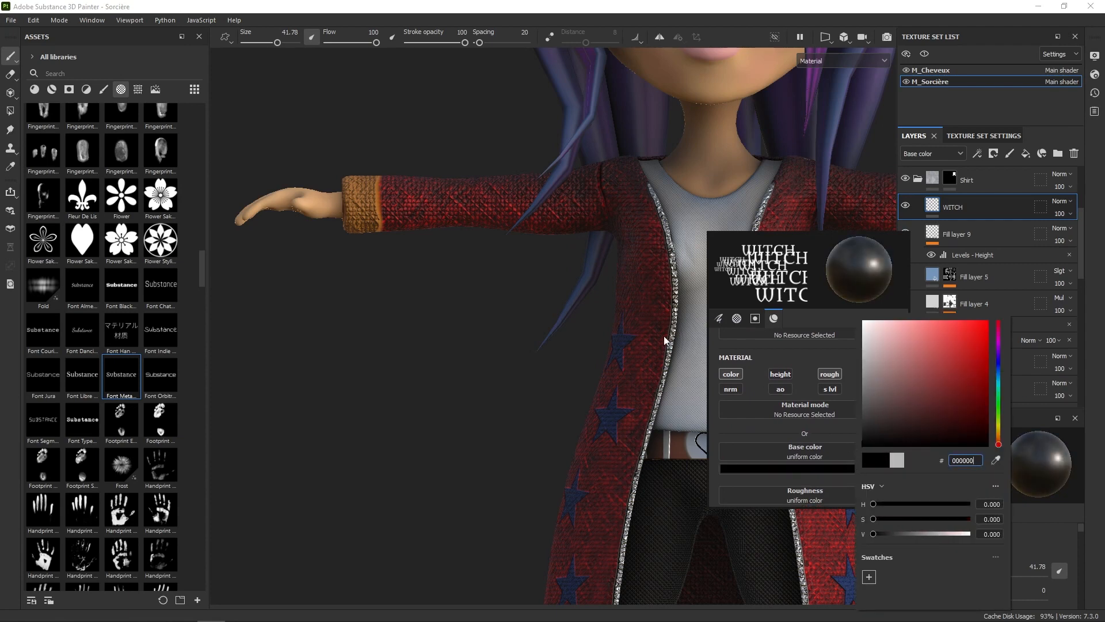
left_click(704, 267)
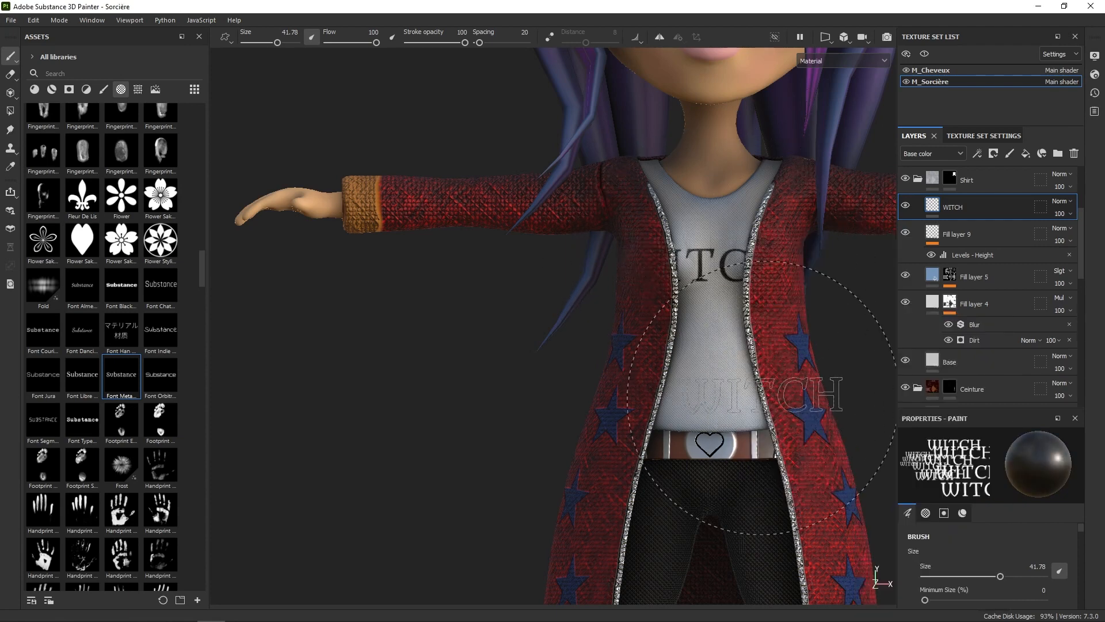
Stamp the hexagon alpha with triangular inner lines in black below the WITCH lettering, using a 17.5 brush
left_click_drag(765, 394, 714, 288, "alt")
right_click_drag(715, 288, 705, 253, "alt")
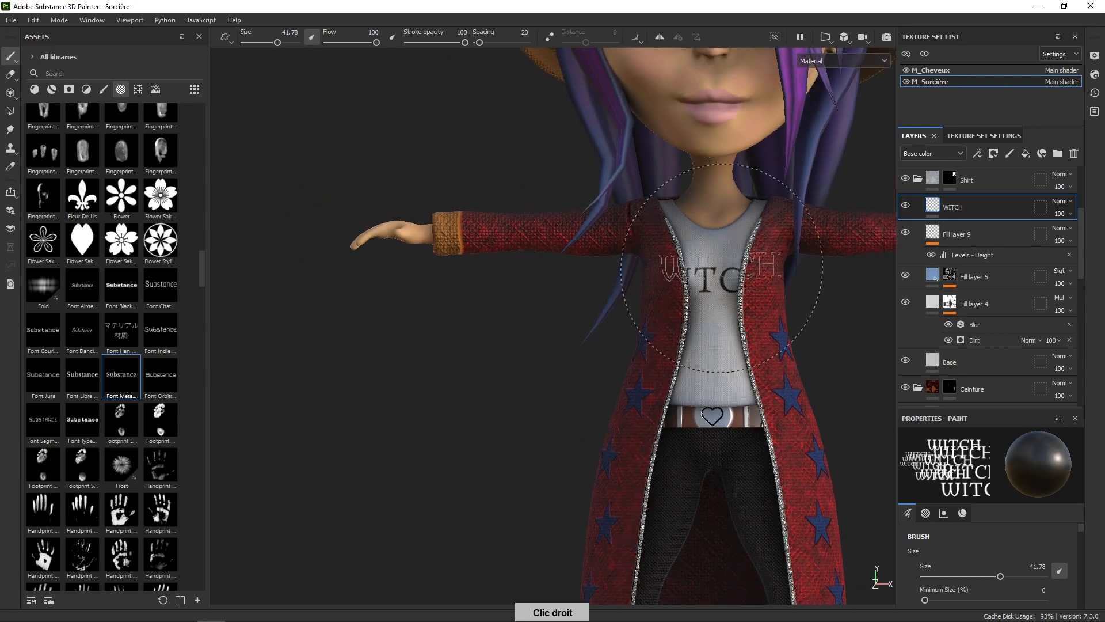
left_click(129, 239)
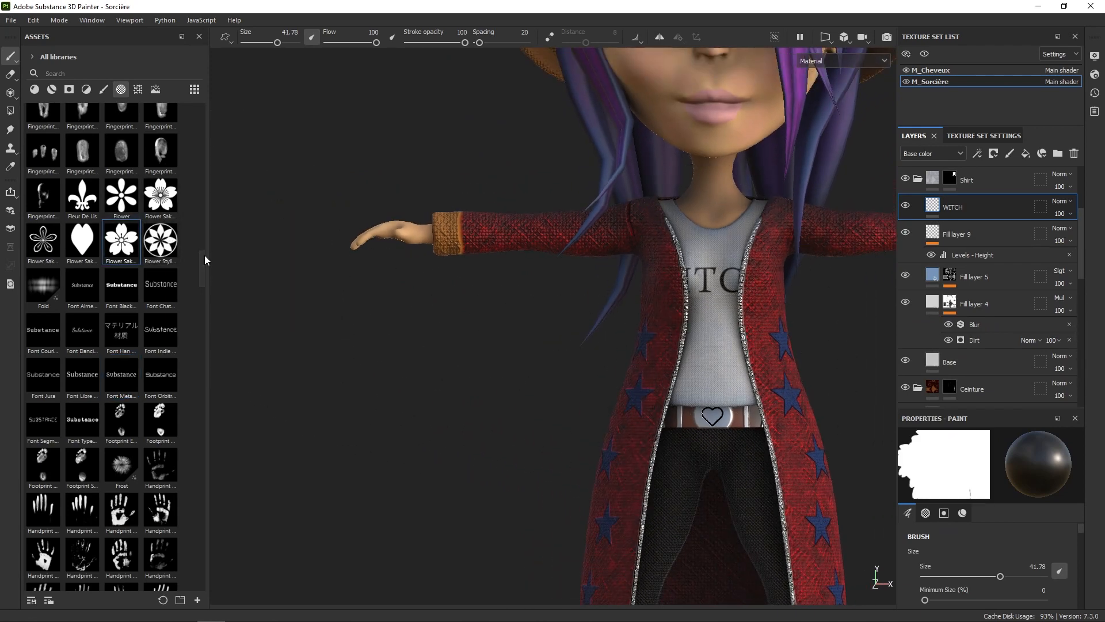
left_click_drag(202, 257, 207, 302)
left_click(82, 192)
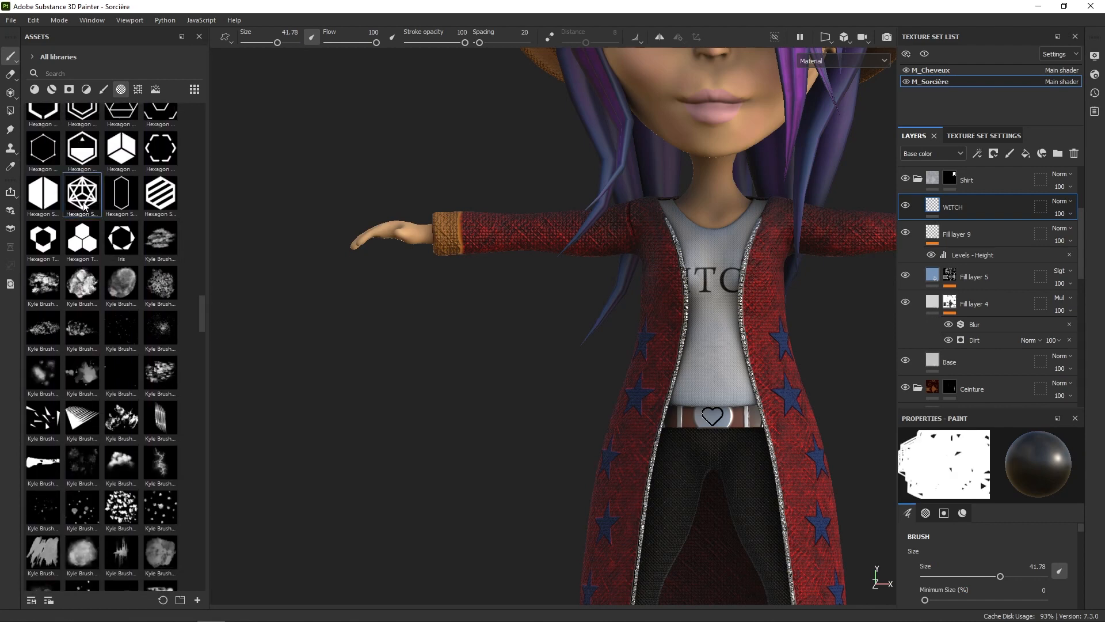
right_click_drag(721, 315, 711, 335)
left_click(712, 335)
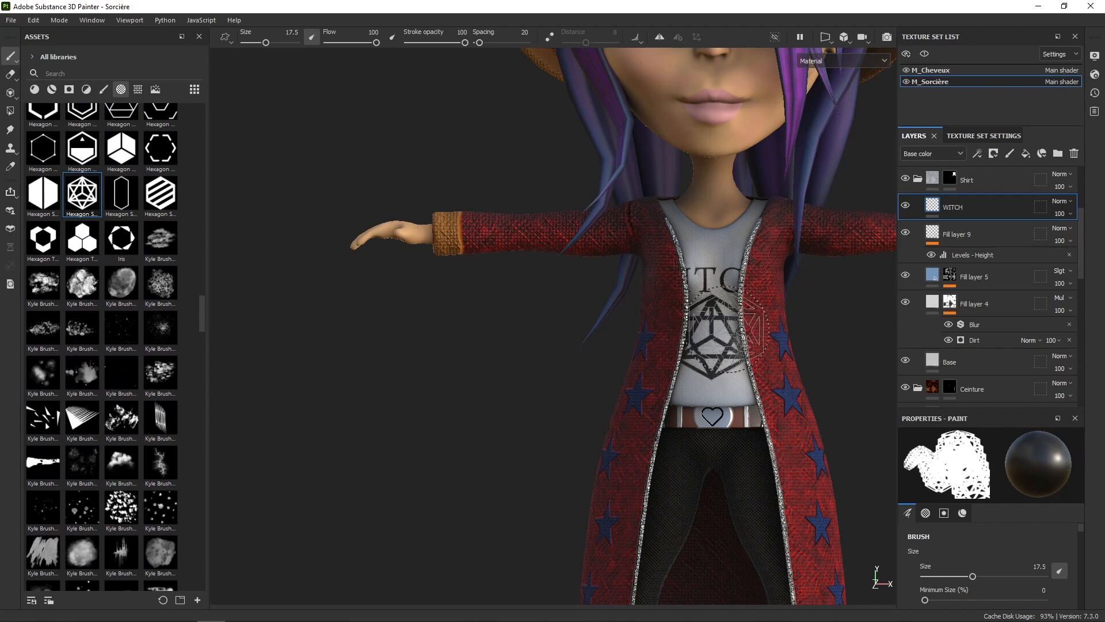
Collapse the Shirt and Ceinture folders in the layer stack
mouse_move(777, 403)
left_mouse_down("alt")
mouse_move(766, 364)
mouse_move(771, 403)
left_mouse_up("alt")
right_click_drag(748, 438, 811, 183, "alt")
mouse_move(827, 396)
left_mouse_down("alt")
mouse_move(712, 419)
mouse_move(837, 399)
mouse_move(813, 397)
left_mouse_up("alt")
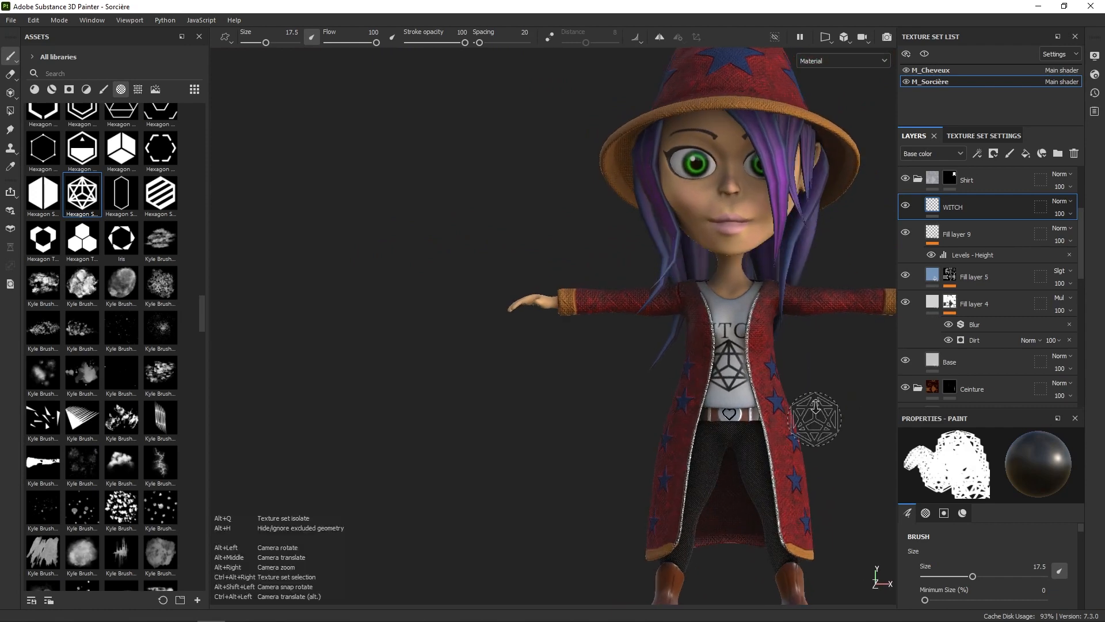
right_click_drag(814, 407, 824, 379, "alt")
left_click_drag(823, 379, 849, 345, "alt")
right_click_drag(815, 430, 845, 334, "alt")
left_click(918, 180)
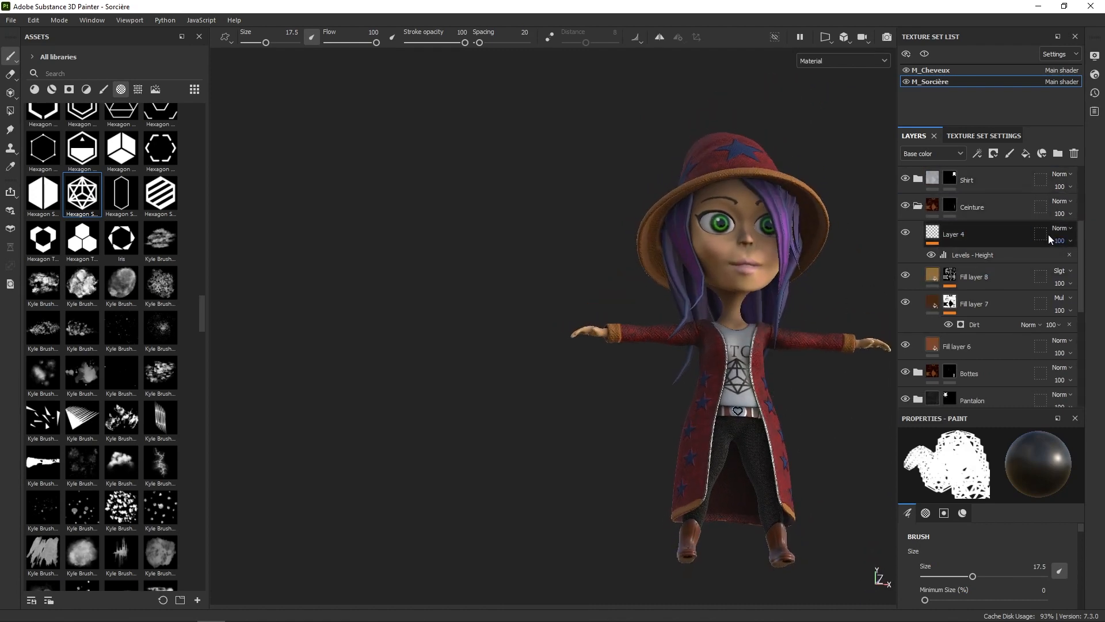
left_click(918, 206)
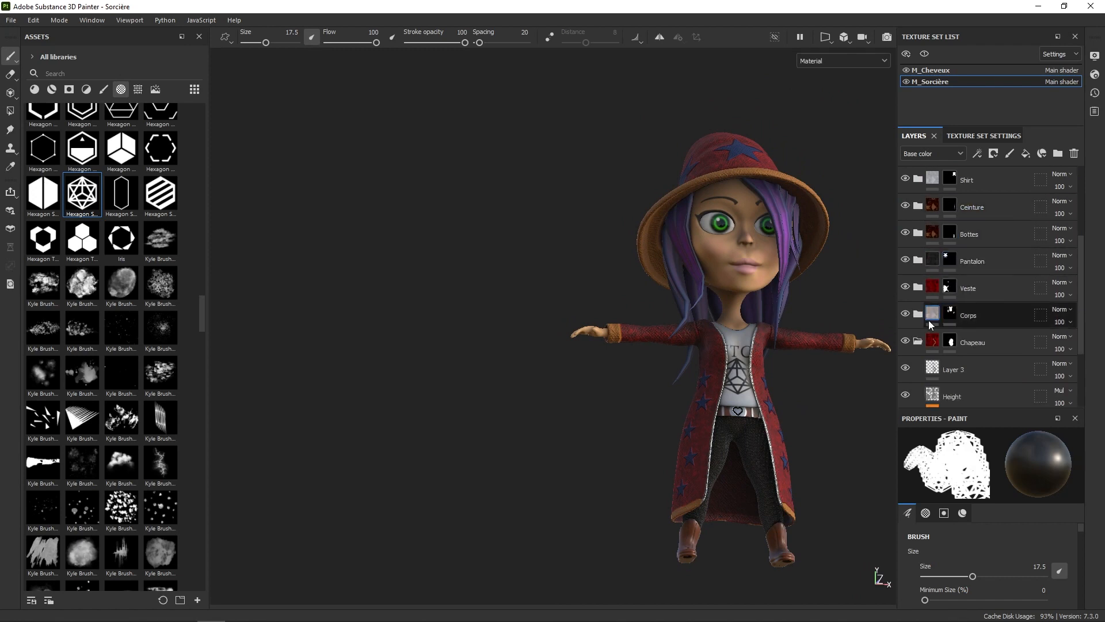
Add a paint layer and place it at the top of the Bottes folder, above Fill layer 8
scroll(918, 322, "up", 2)
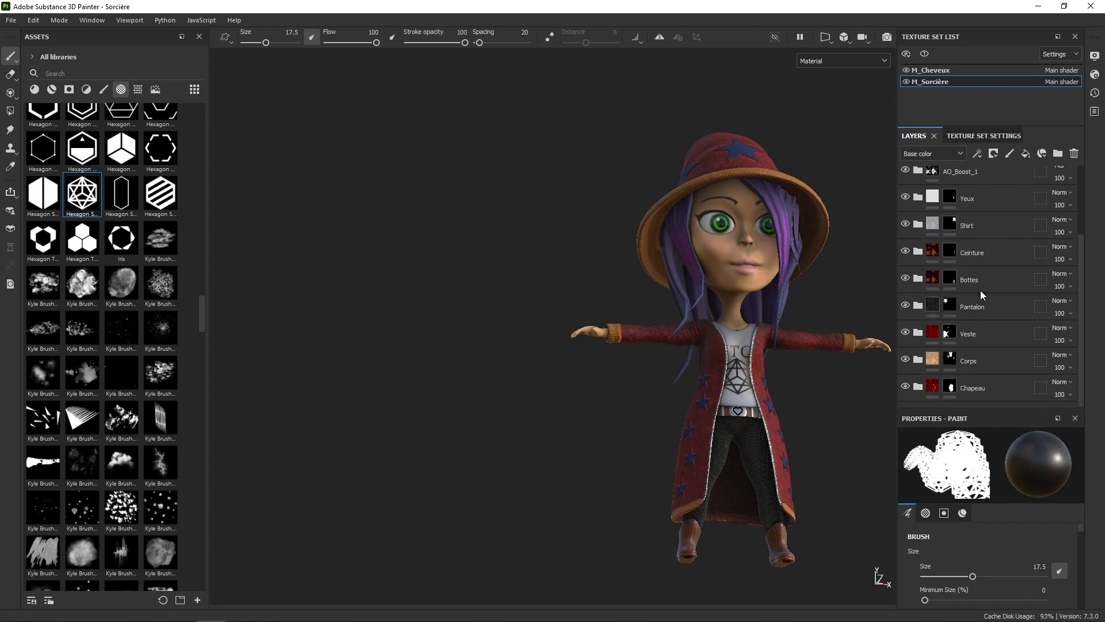
left_click(918, 278)
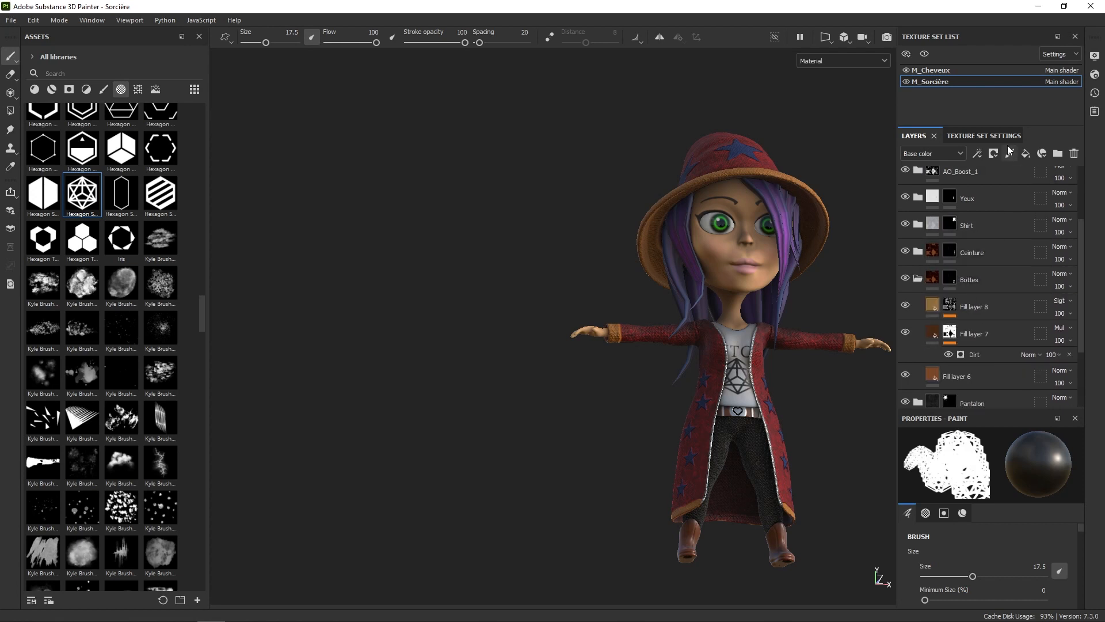
left_click(918, 224)
mouse_move(958, 253)
left_mouse_down()
mouse_move(979, 336)
mouse_move(976, 253)
left_mouse_up()
left_click_drag(1082, 240, 1082, 270)
left_click_drag(975, 174, 971, 383)
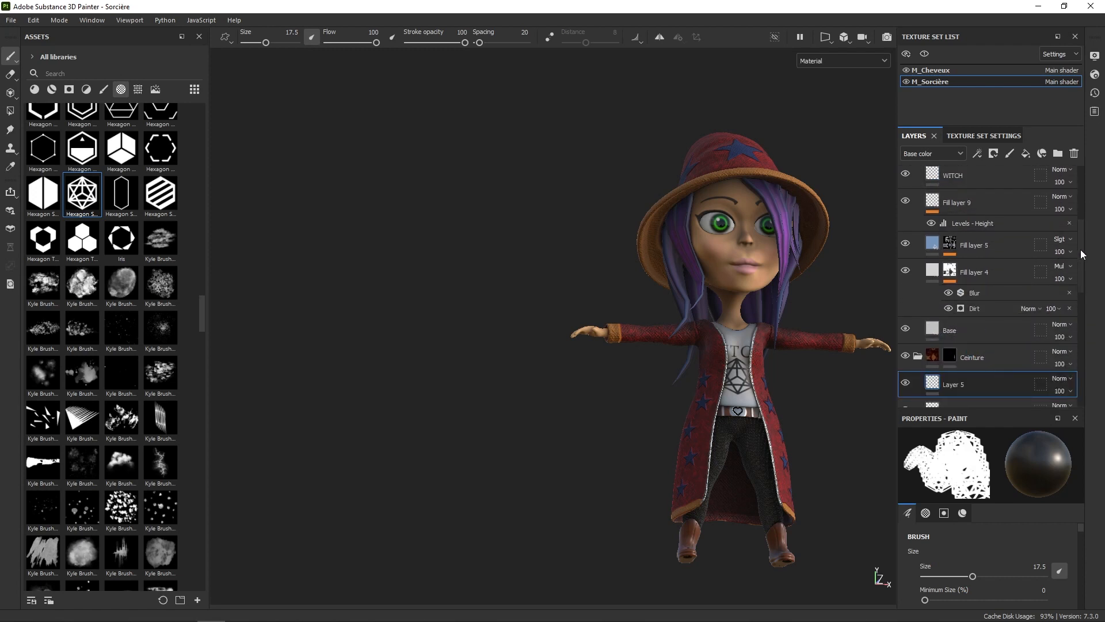
left_click_drag(1080, 251, 1078, 300)
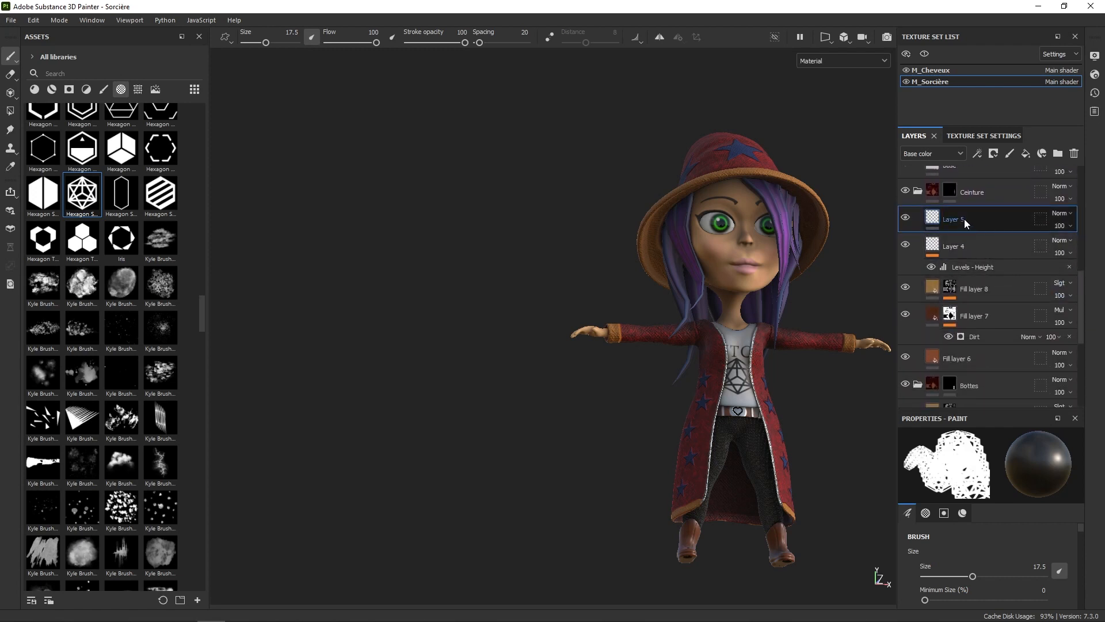
left_click_drag(964, 218, 967, 375)
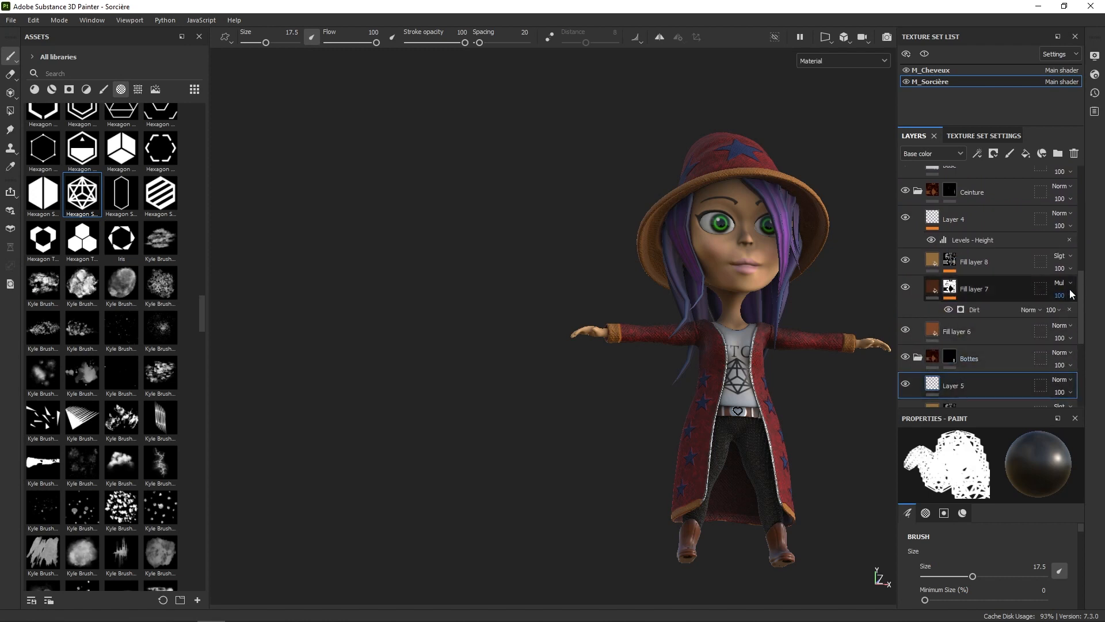
left_click_drag(1080, 296, 1079, 334)
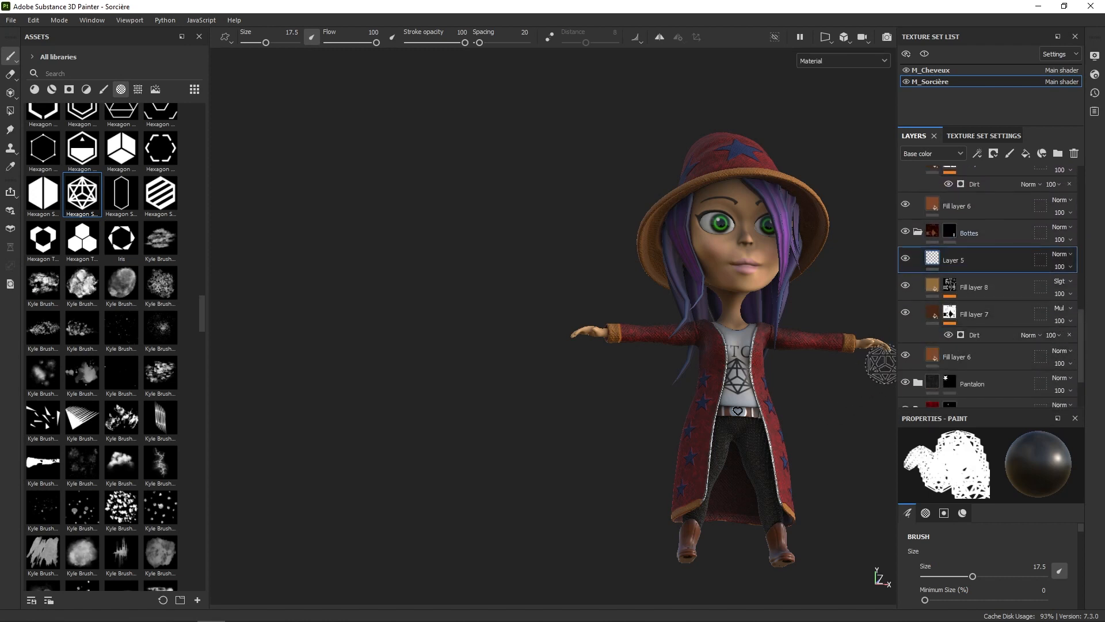
Search the brush library for SOFT and choose the Basic Soft brush
left_click(104, 89)
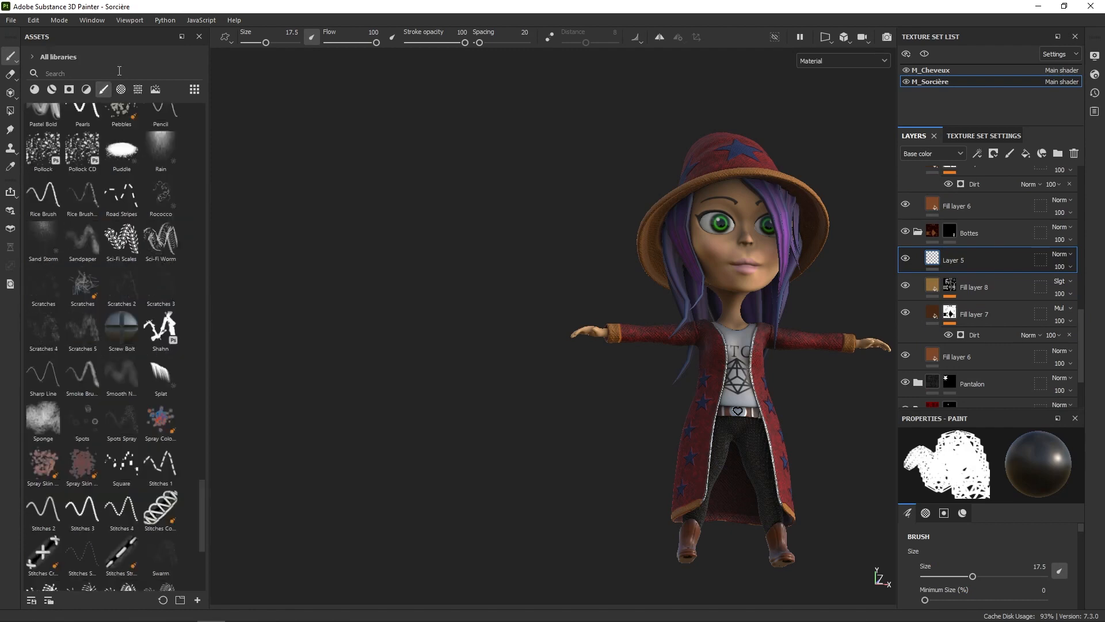
left_click(104, 72)
type("SOFT")
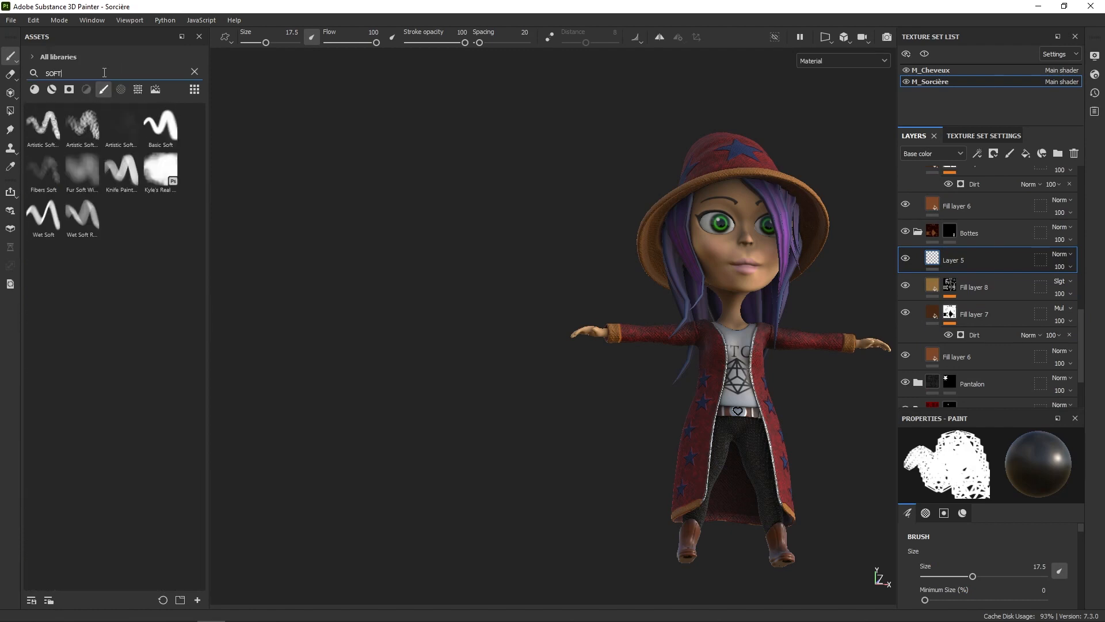
left_click(171, 131)
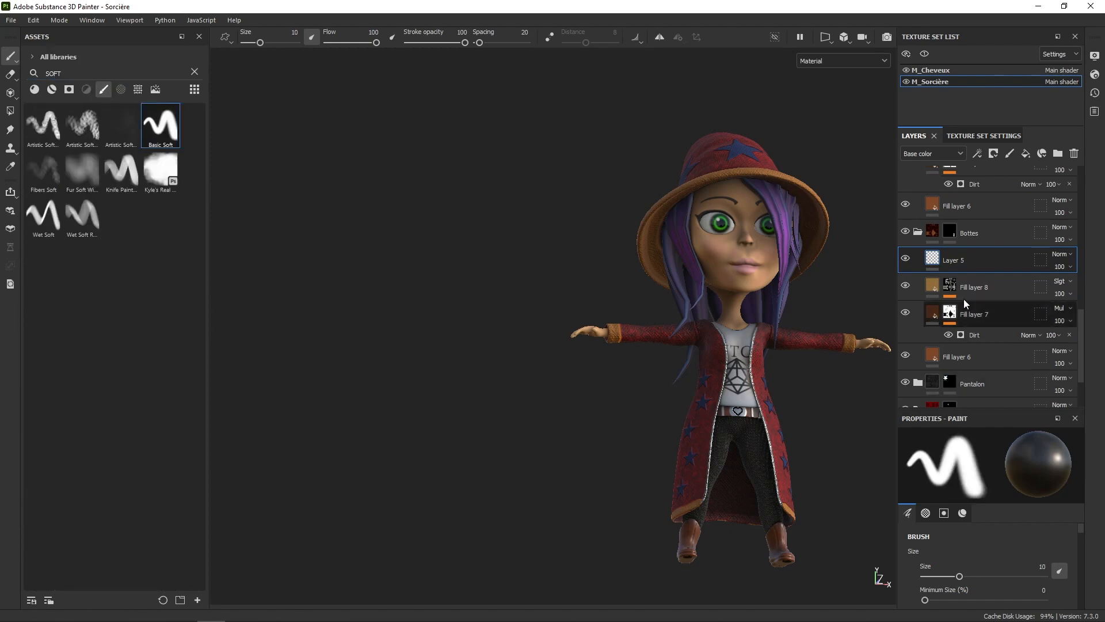
Dab black on the underside of the boot's toe with the brush at size 2.14
left_click_drag(844, 389, 835, 441, "alt")
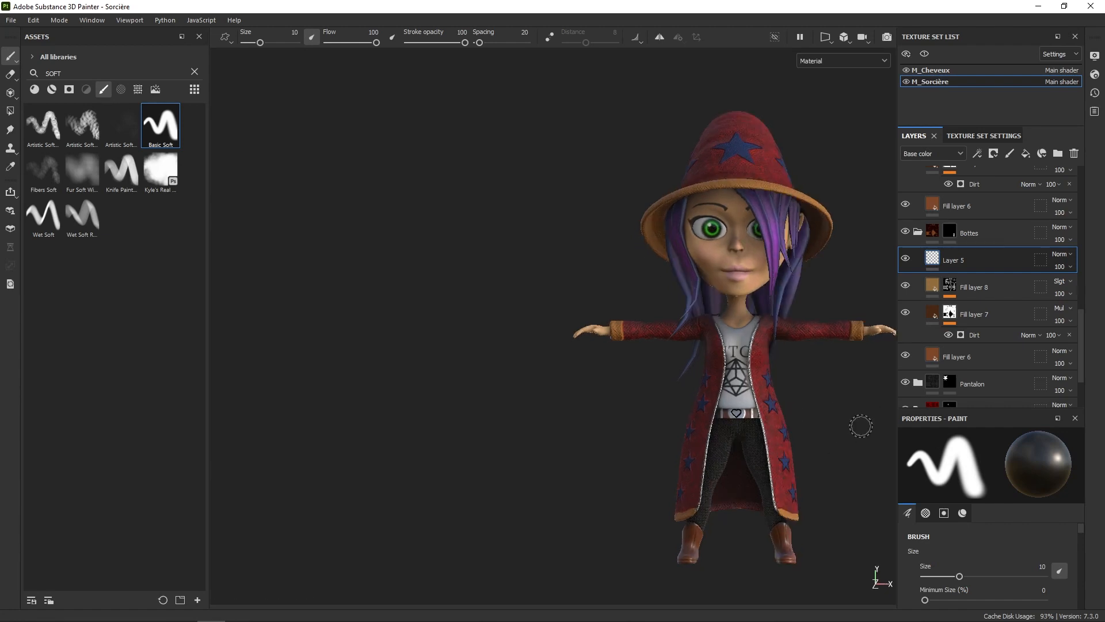
right_click(858, 459)
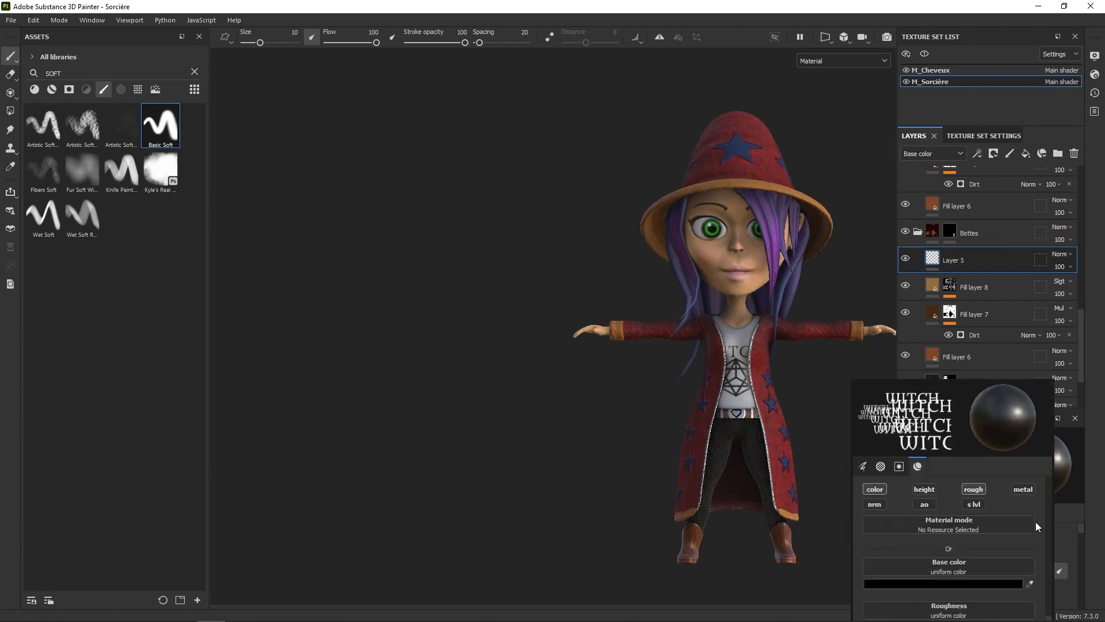
mouse_move(829, 439)
left_mouse_down("alt")
mouse_move(848, 468)
mouse_move(797, 476)
mouse_move(867, 480)
left_mouse_up("alt")
middle_click_drag(867, 480, 769, 282)
right_click_drag(770, 282, 768, 380, "alt")
middle_click_drag(769, 379, 777, 227, "alt")
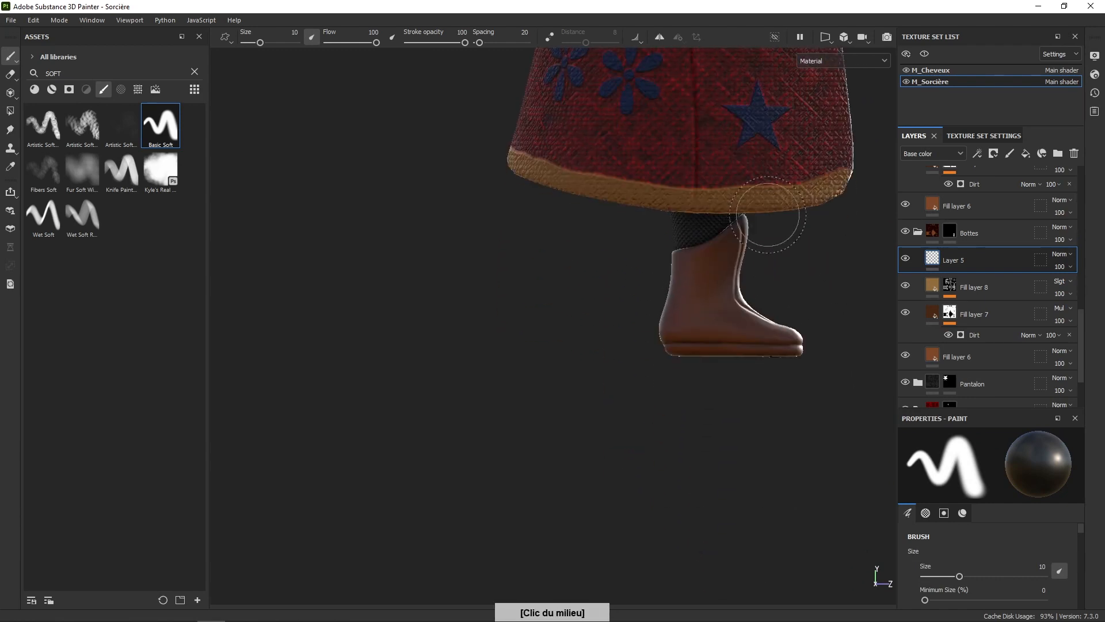
mouse_move(777, 226)
right_mouse_down("alt")
mouse_move(769, 474)
mouse_move(812, 458)
right_mouse_up("alt")
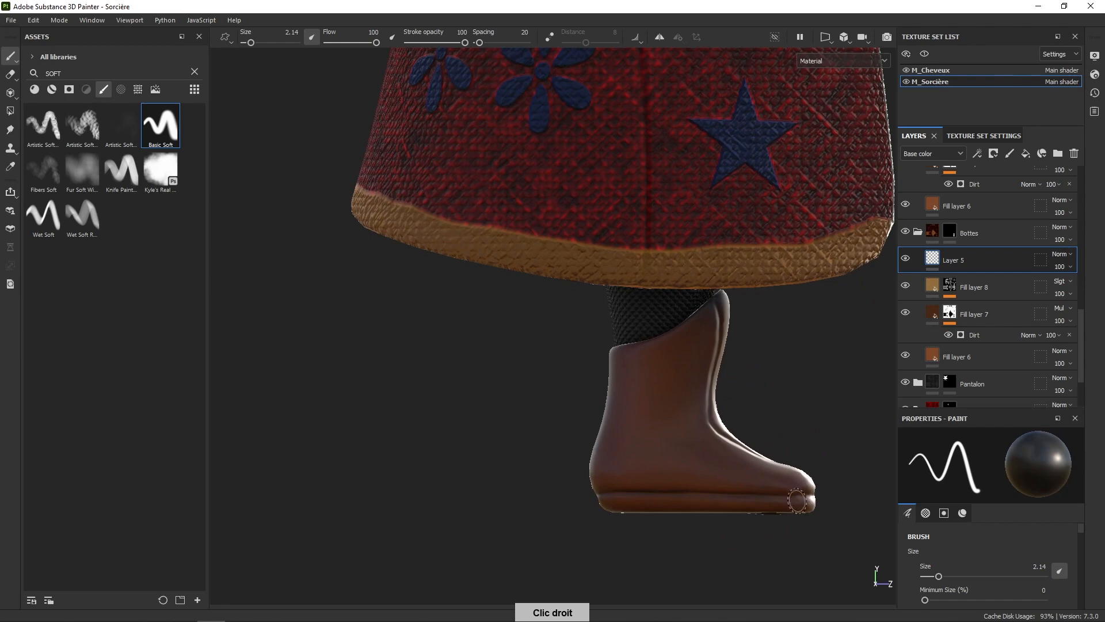
middle_click_drag(811, 496, 827, 365)
left_click_drag(826, 365, 806, 357, "alt")
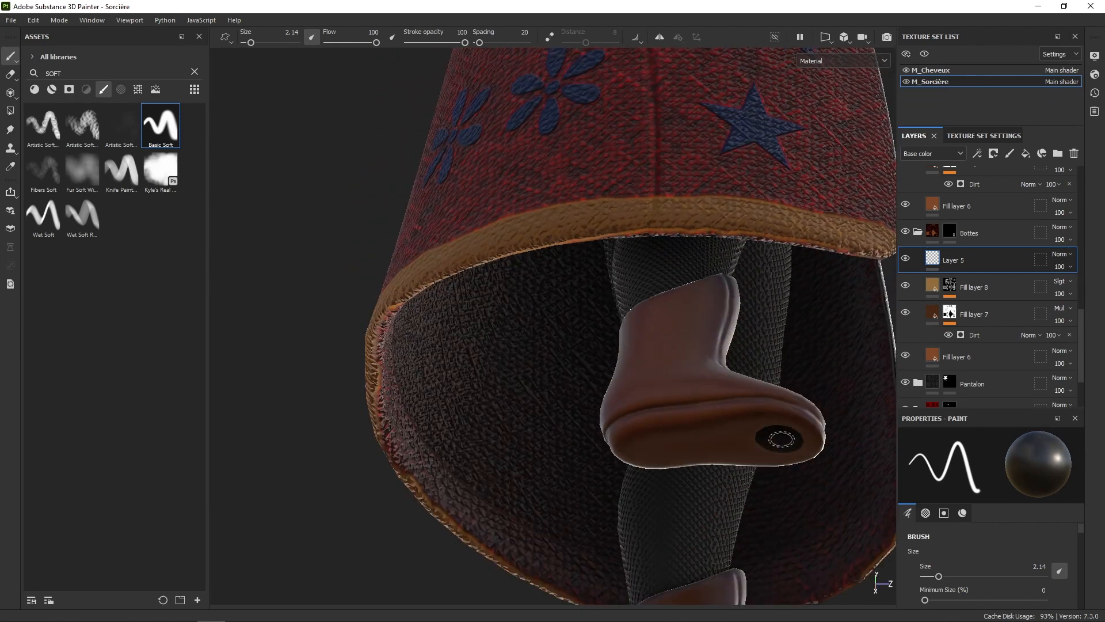
left_click_drag(778, 429, 802, 431, "alt")
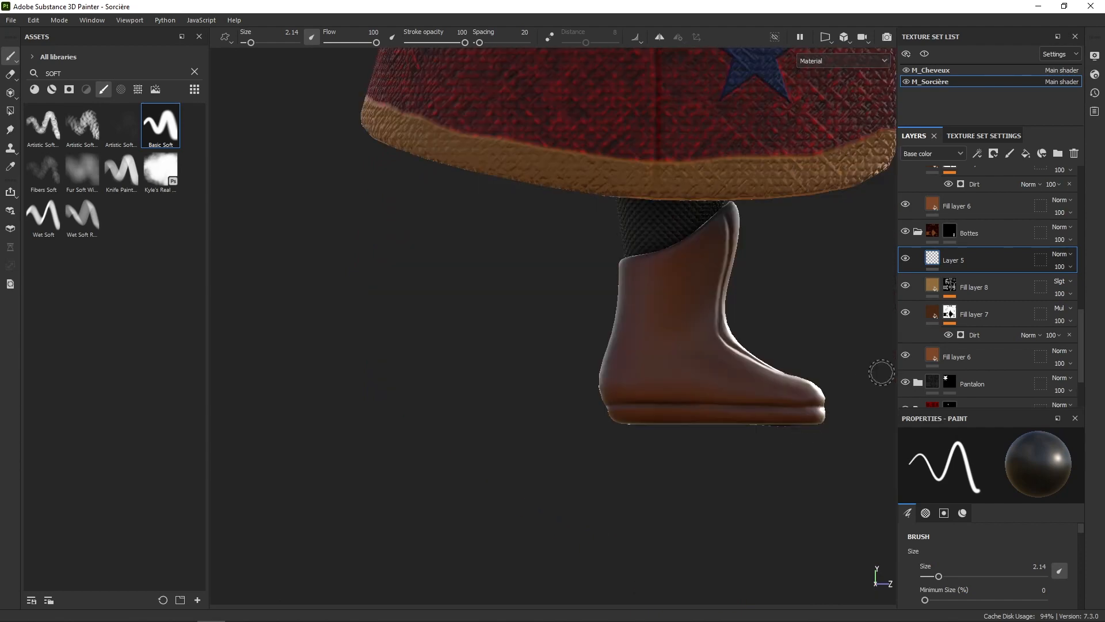
Paint the outer side edges of both boot soles black with the 2.14 brush
middle_click_drag(837, 399, 766, 473)
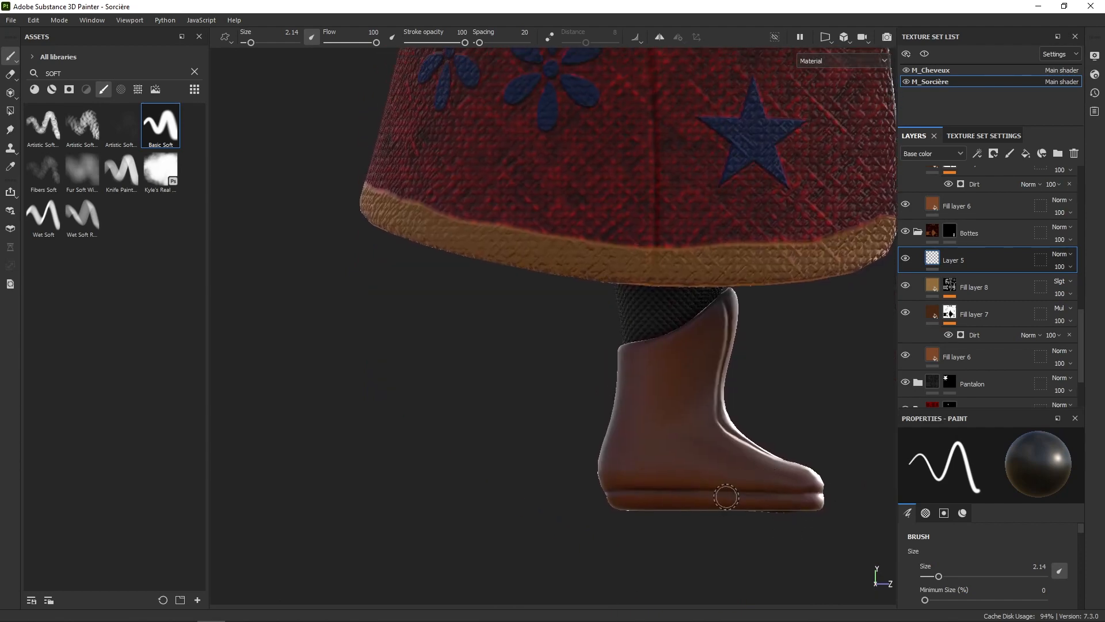
mouse_move(705, 500)
left_mouse_down()
mouse_move(798, 502)
mouse_move(627, 504)
left_mouse_up()
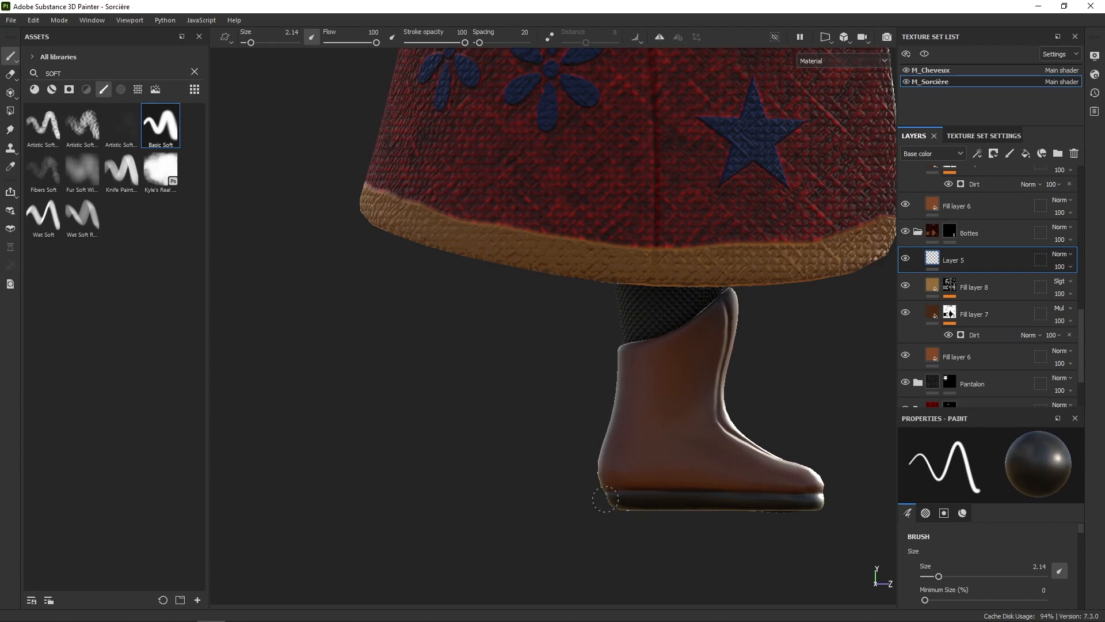
left_click_drag(653, 492, 739, 481, "alt")
left_click_drag(641, 496, 718, 492, "alt")
mouse_move(635, 498)
left_mouse_down()
mouse_move(596, 499)
mouse_move(710, 476)
mouse_move(567, 503)
mouse_move(373, 496)
mouse_move(459, 505)
left_mouse_up()
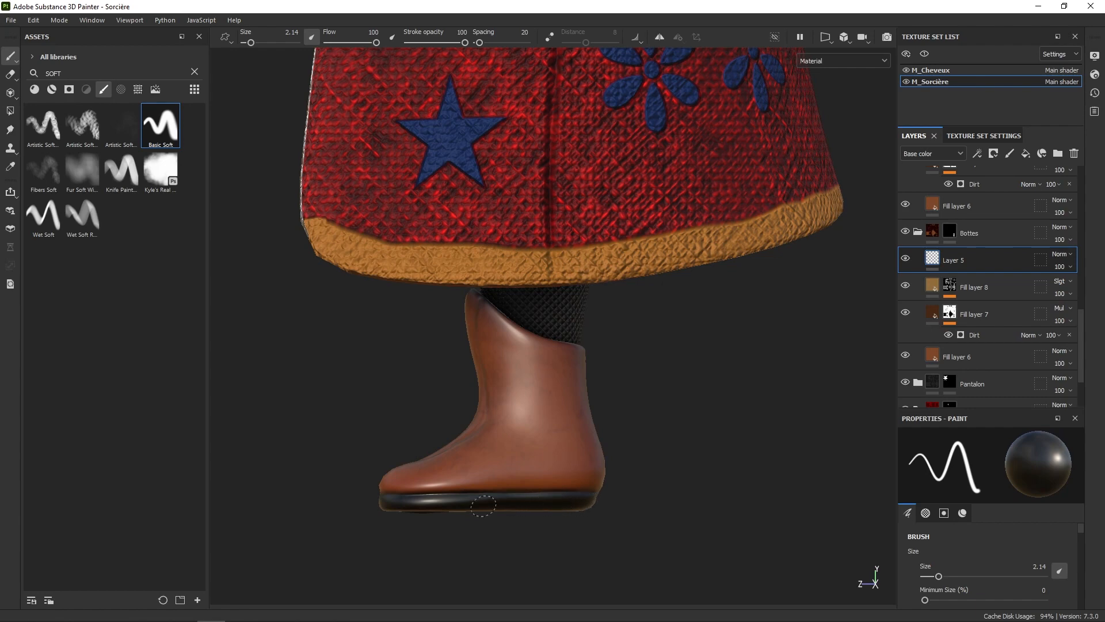
Fill the underside of one boot's sole with black brush strokes
mouse_move(599, 515)
left_mouse_down("alt")
mouse_move(693, 437)
mouse_move(727, 367)
mouse_move(740, 178)
mouse_move(693, 308)
left_mouse_up("alt")
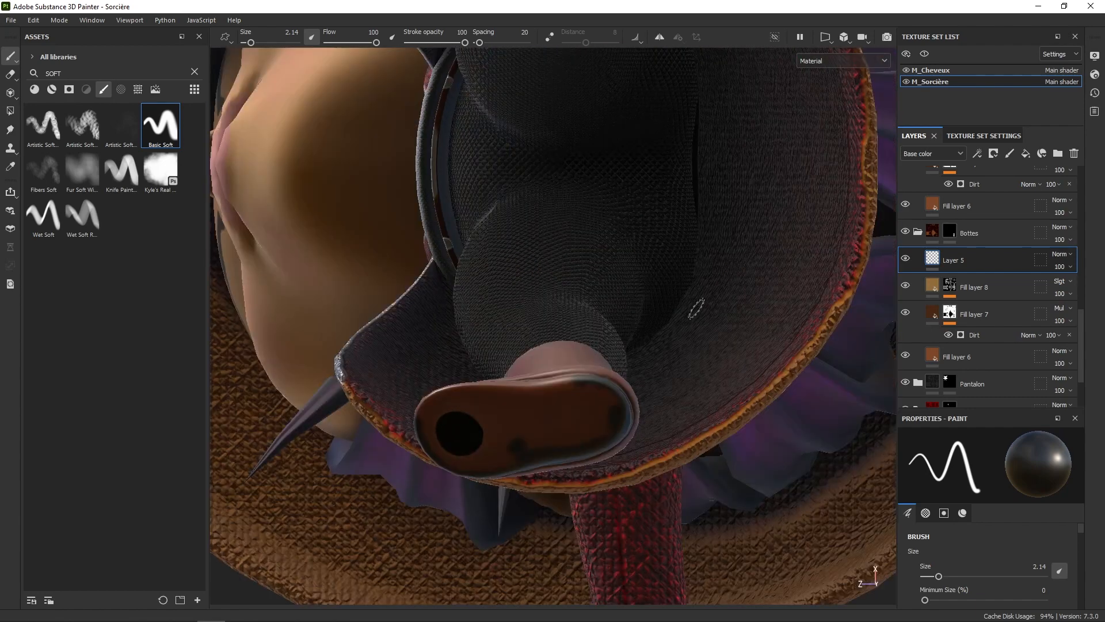
mouse_move(583, 410)
left_mouse_down()
mouse_move(489, 429)
mouse_move(445, 404)
mouse_move(436, 427)
mouse_move(465, 460)
mouse_move(488, 461)
left_mouse_up()
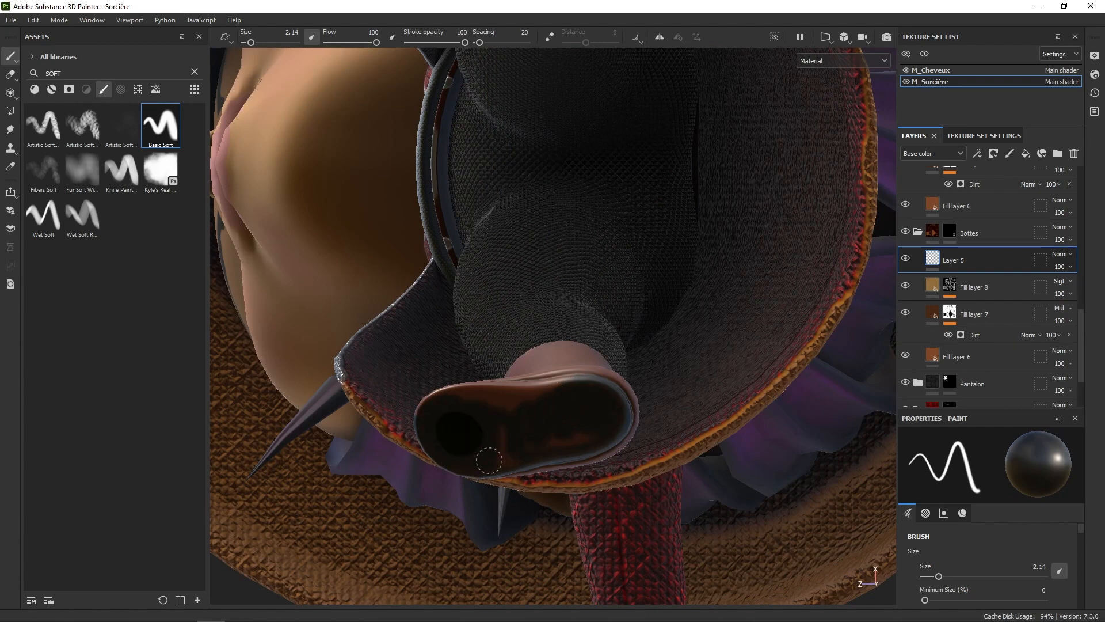
mouse_move(554, 428)
left_mouse_down()
mouse_move(589, 418)
mouse_move(491, 439)
mouse_move(573, 394)
mouse_move(545, 436)
mouse_move(556, 451)
left_mouse_up()
Paint the inner sole edge of the farther boot black and turn on symmetry
left_click_drag(572, 409, 591, 428, "alt")
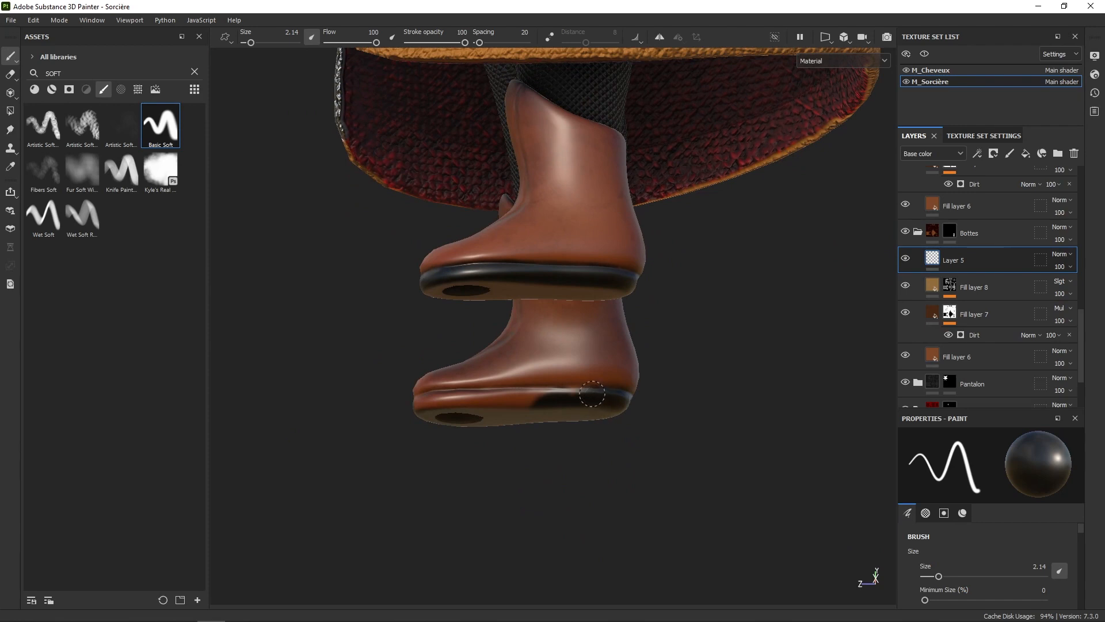
mouse_move(565, 391)
left_mouse_down()
mouse_move(425, 398)
mouse_move(484, 397)
left_mouse_up()
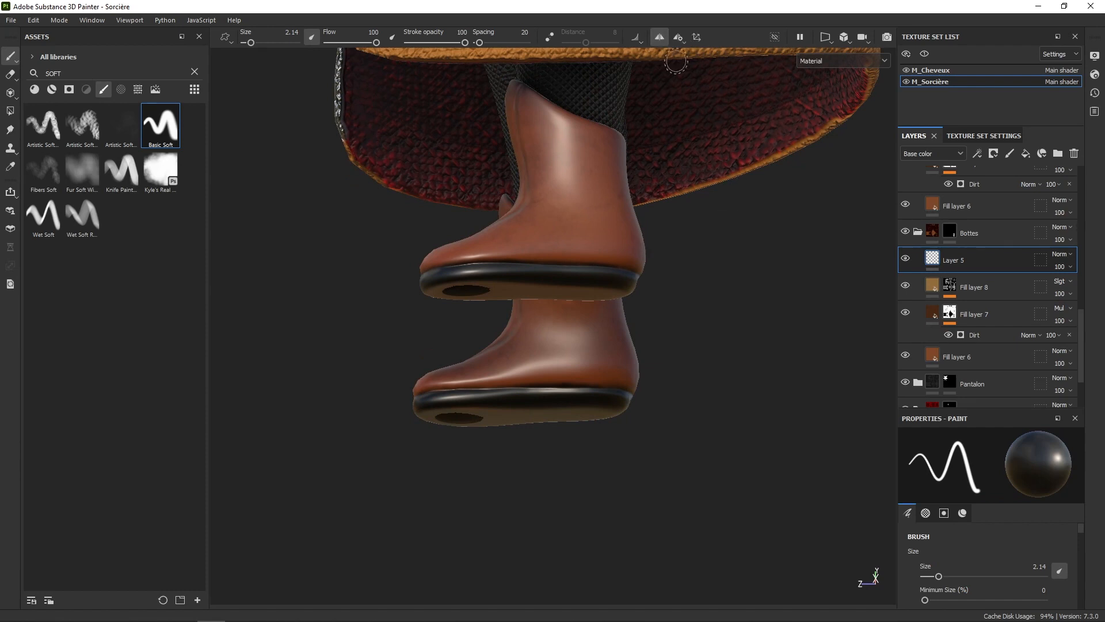
left_click_drag(630, 289, 627, 307, "alt+shift")
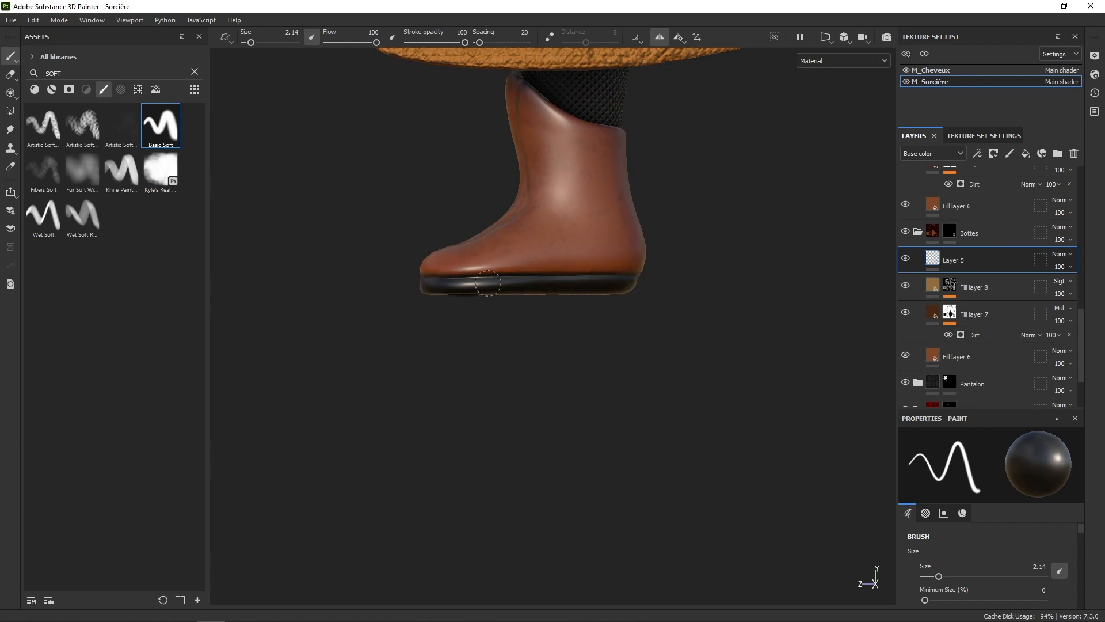
Paint the remaining inner sole edge of the opposite boot black, undoing and redoing the stroke for cleaner coverage
mouse_move(703, 318)
left_mouse_down("alt")
mouse_move(728, 282)
mouse_move(612, 285)
mouse_move(723, 296)
mouse_move(806, 275)
left_mouse_up("alt")
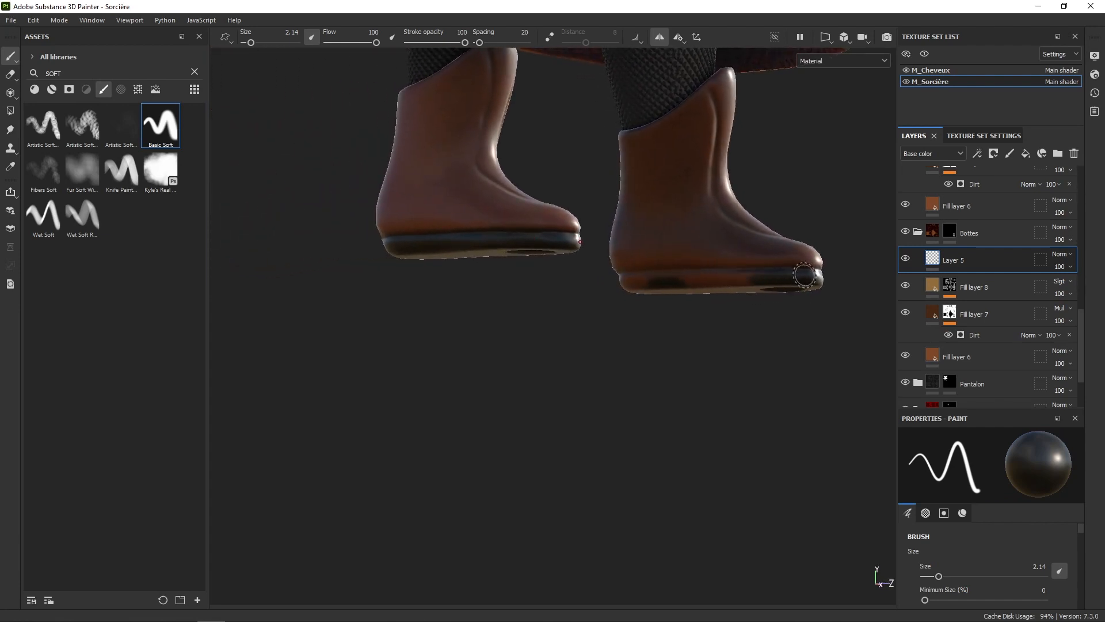
left_click_drag(742, 273, 628, 276)
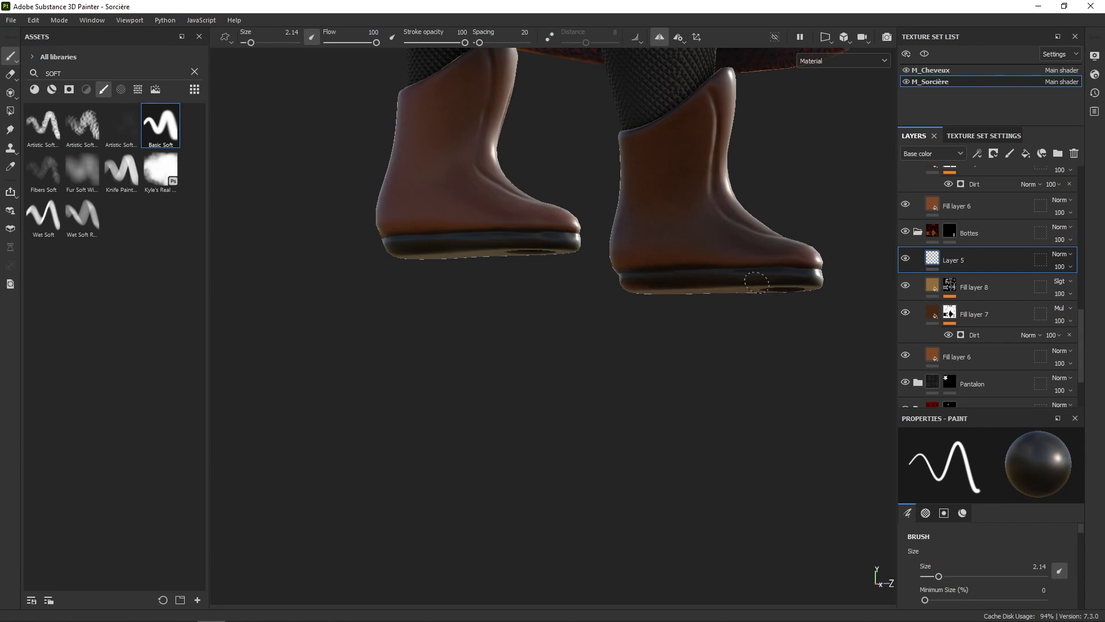
key("ctrl+z")
left_click_drag(787, 277, 627, 278)
left_click_drag(775, 293, 912, 360, "alt")
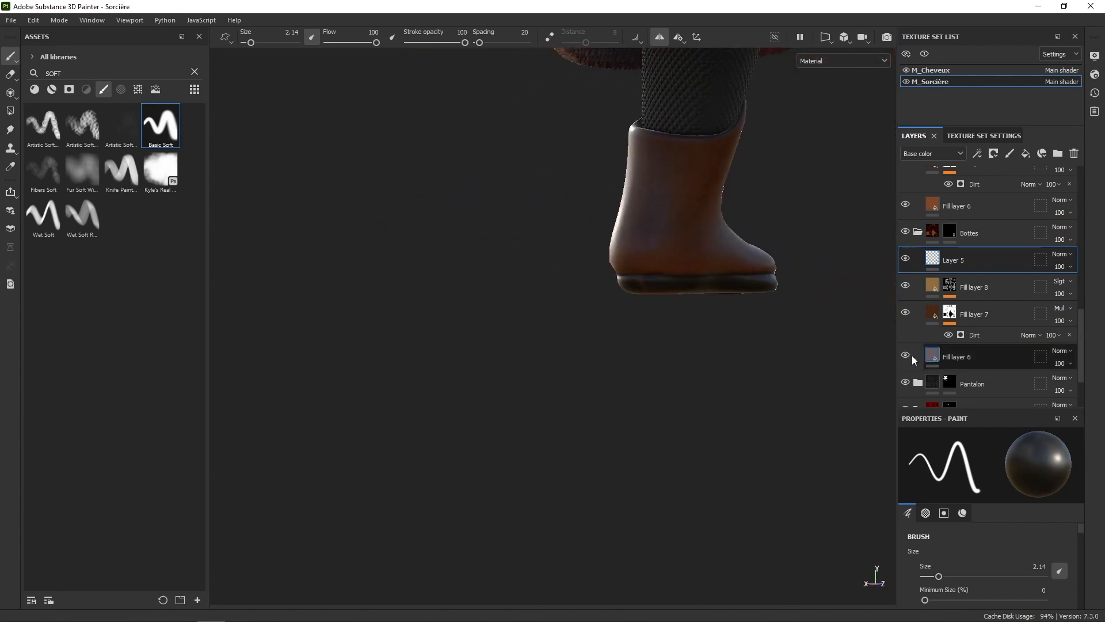
Cover the still brown underside of the other boot's sole in black
left_click_drag(671, 296, 703, 179, "alt")
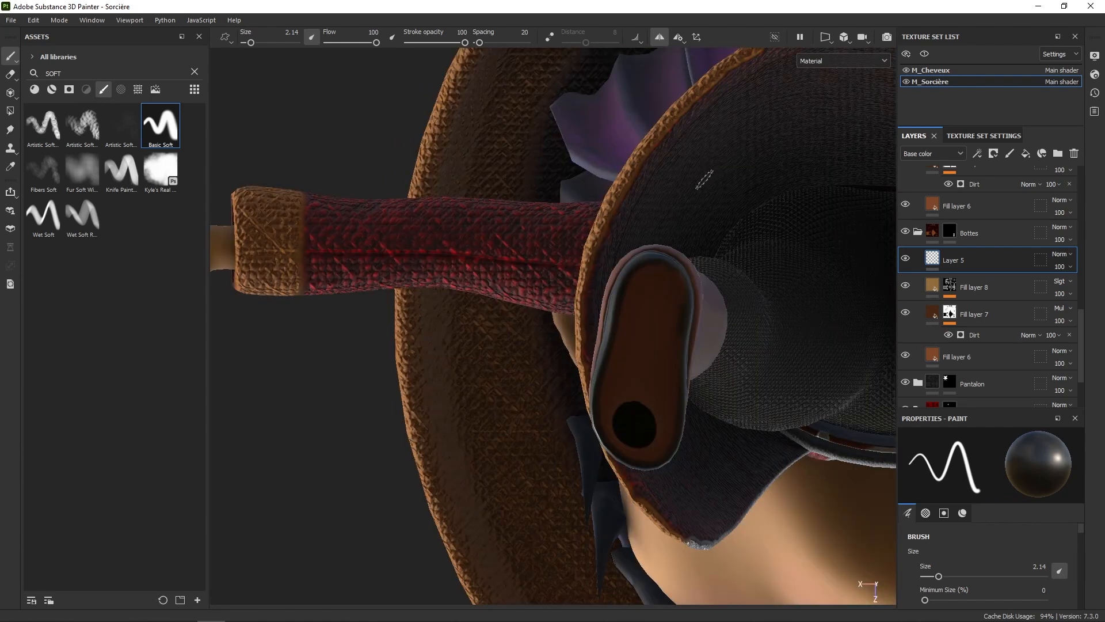
mouse_move(637, 262)
left_mouse_down()
mouse_move(610, 392)
mouse_move(610, 381)
mouse_move(617, 439)
mouse_move(642, 455)
mouse_move(665, 439)
mouse_move(688, 291)
mouse_move(656, 266)
mouse_move(614, 355)
mouse_move(653, 348)
mouse_move(654, 426)
left_mouse_up()
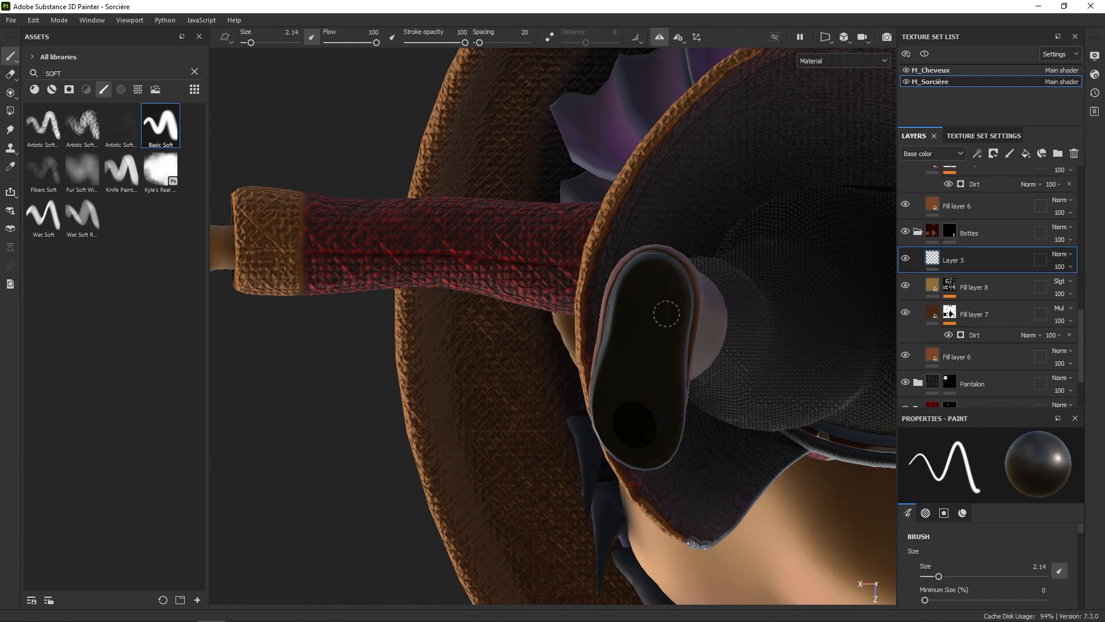
left_click_drag(671, 334, 646, 399, "alt")
Reduce the brush size to 0.84 and enable its height channel with a positive height value for detailing the front of the boots
mouse_move(637, 352)
left_mouse_down("alt")
mouse_move(656, 295)
mouse_move(664, 384)
mouse_move(712, 371)
mouse_move(725, 412)
mouse_move(806, 395)
mouse_move(829, 418)
mouse_move(772, 412)
mouse_move(846, 414)
left_mouse_up("alt")
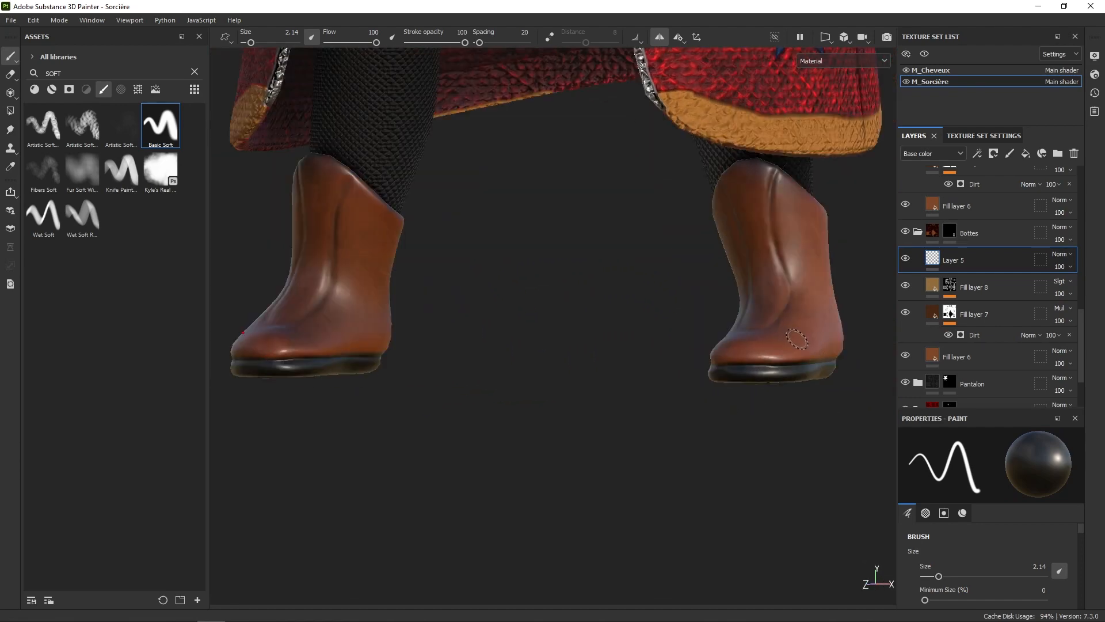
left_click_drag(797, 339, 819, 341, "alt+shift")
right_click_drag(760, 274, 742, 244, "alt")
mouse_move(742, 244)
middle_mouse_down("alt")
mouse_move(700, 329)
mouse_move(712, 348)
middle_mouse_up("alt")
right_click(723, 307)
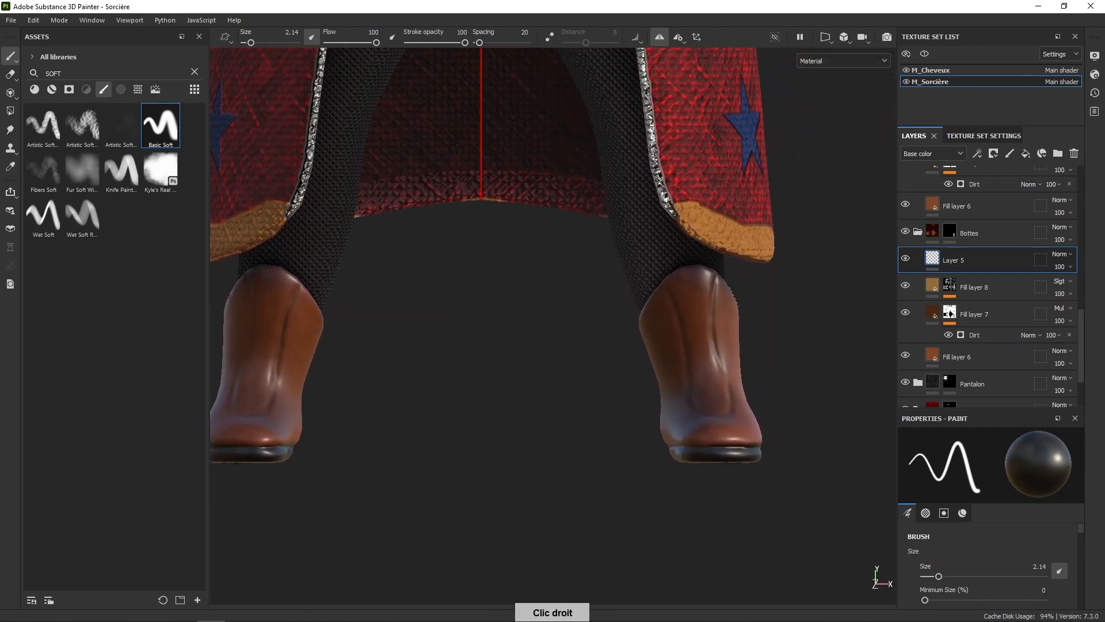
right_click_drag(726, 297, 717, 300, "ctrl")
right_click(707, 311)
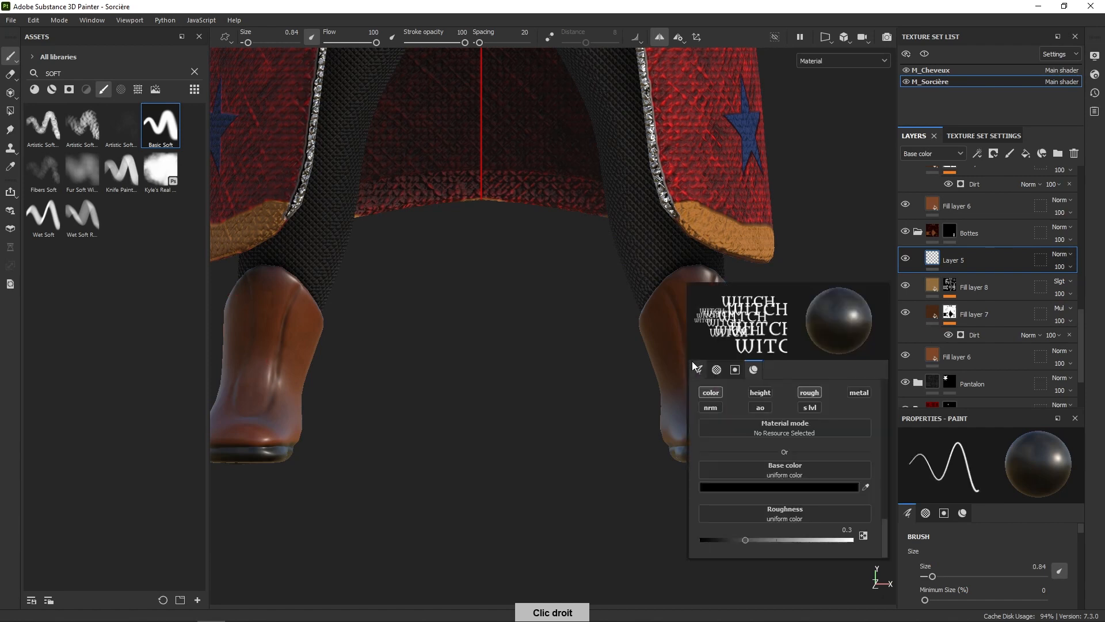
left_click(760, 392)
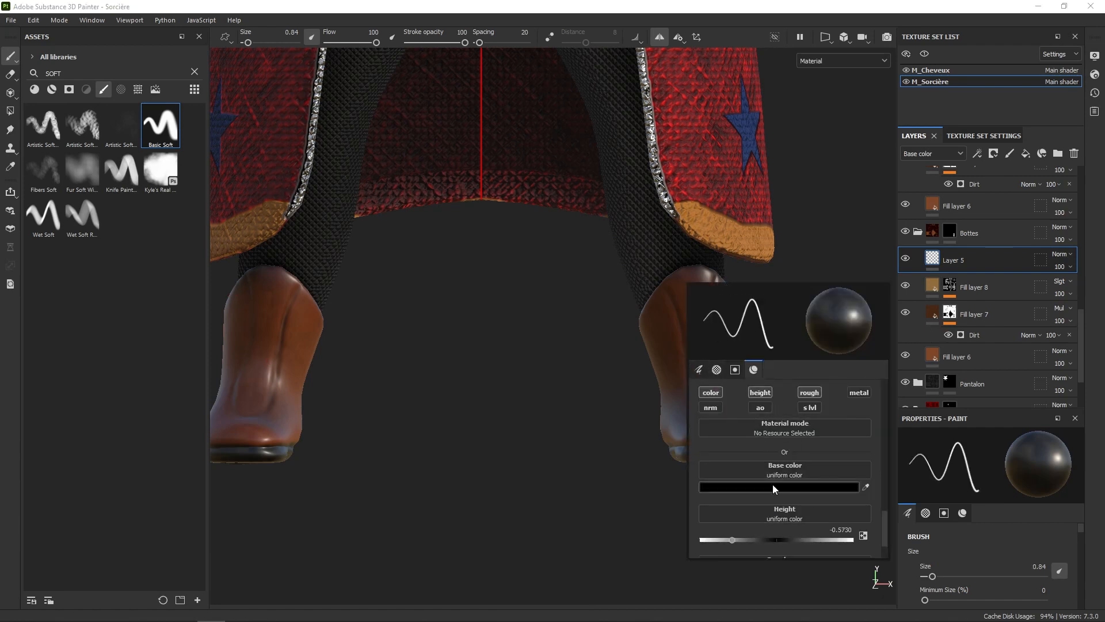
left_click(731, 539)
left_click_drag(883, 513, 884, 523)
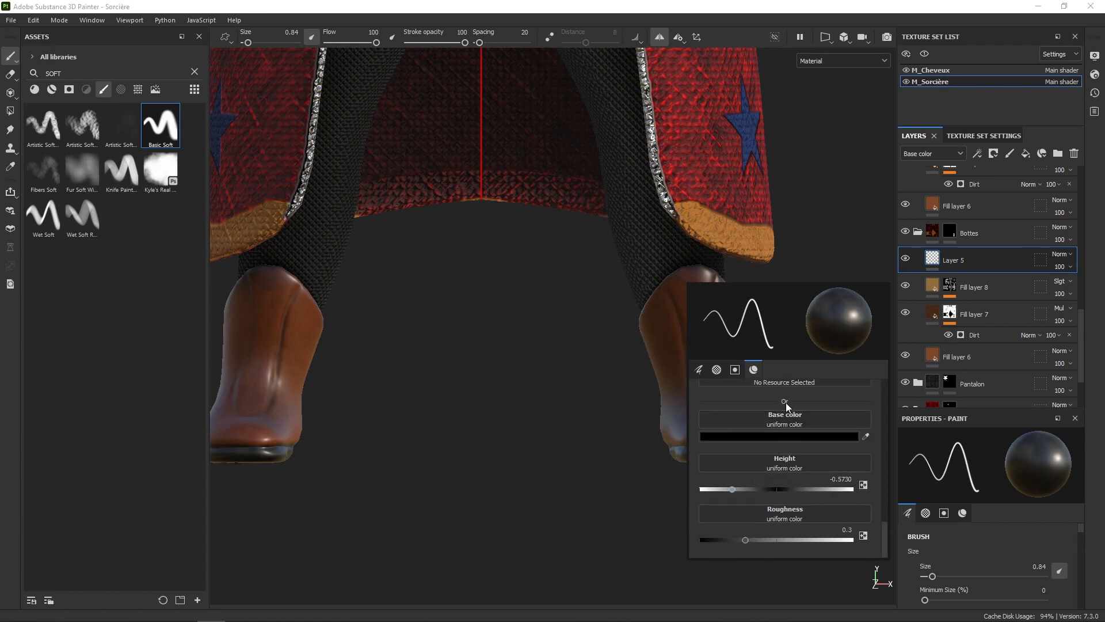
left_click(821, 488)
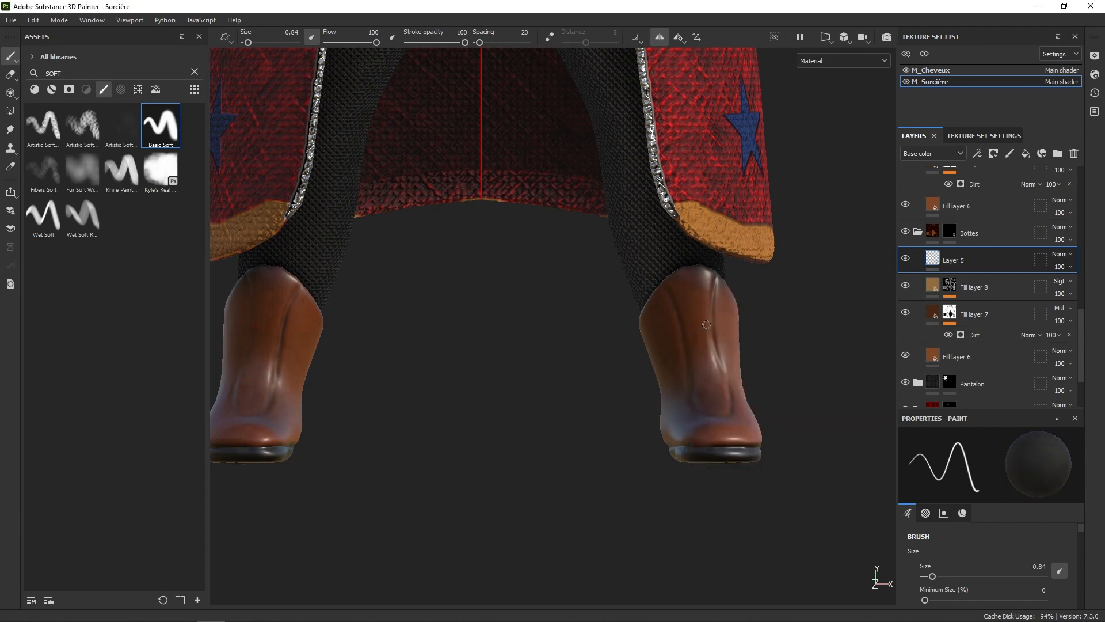
right_click_drag(669, 389, 671, 447)
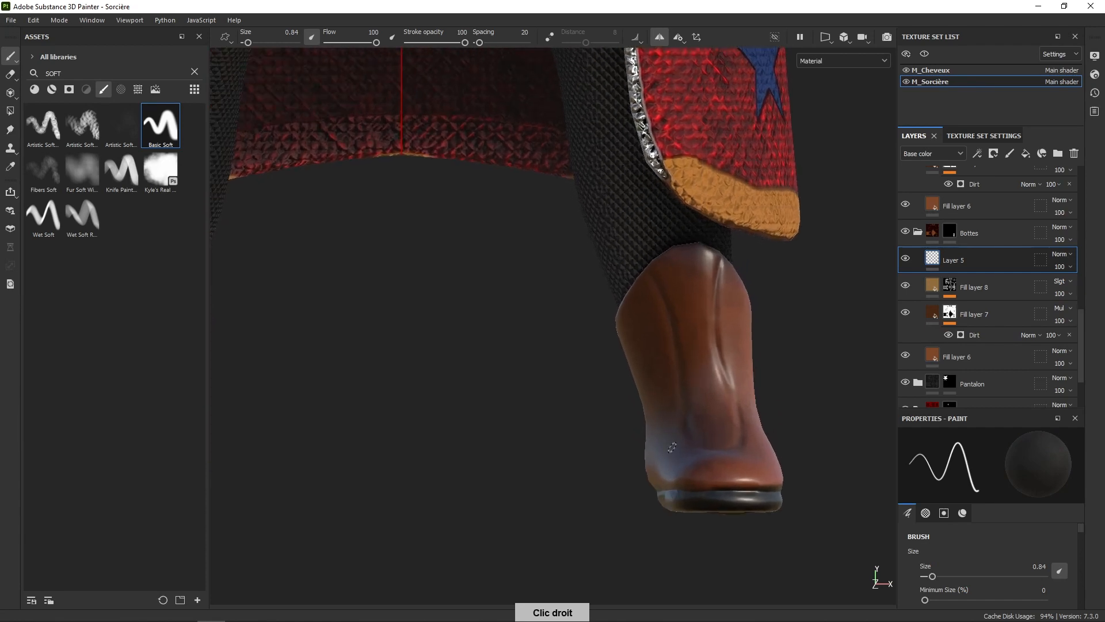
Try to paint raised black crisscross laces from the top of the boot's front to the toe and back up
right_click(650, 293)
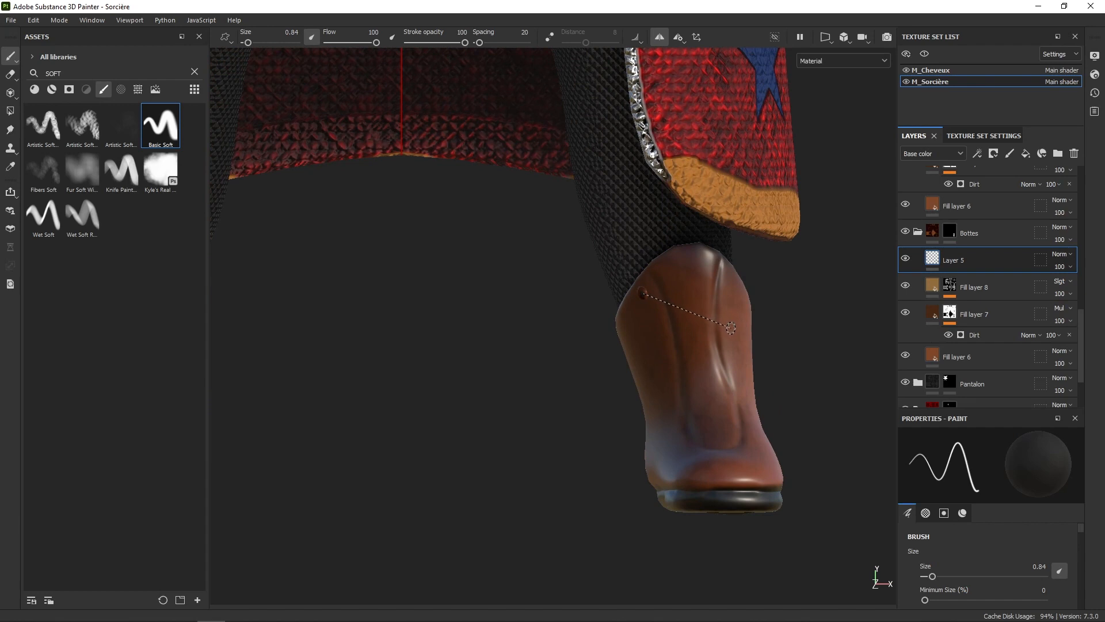
left_click(731, 327, "shift")
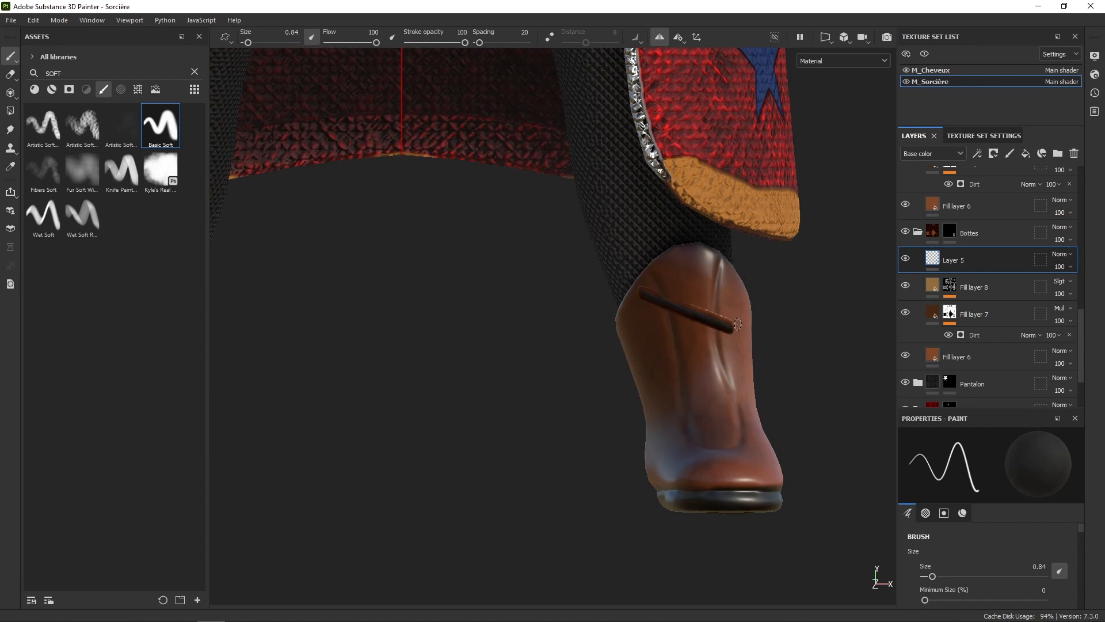
left_click(671, 367, "shift")
left_click(741, 390, "shift")
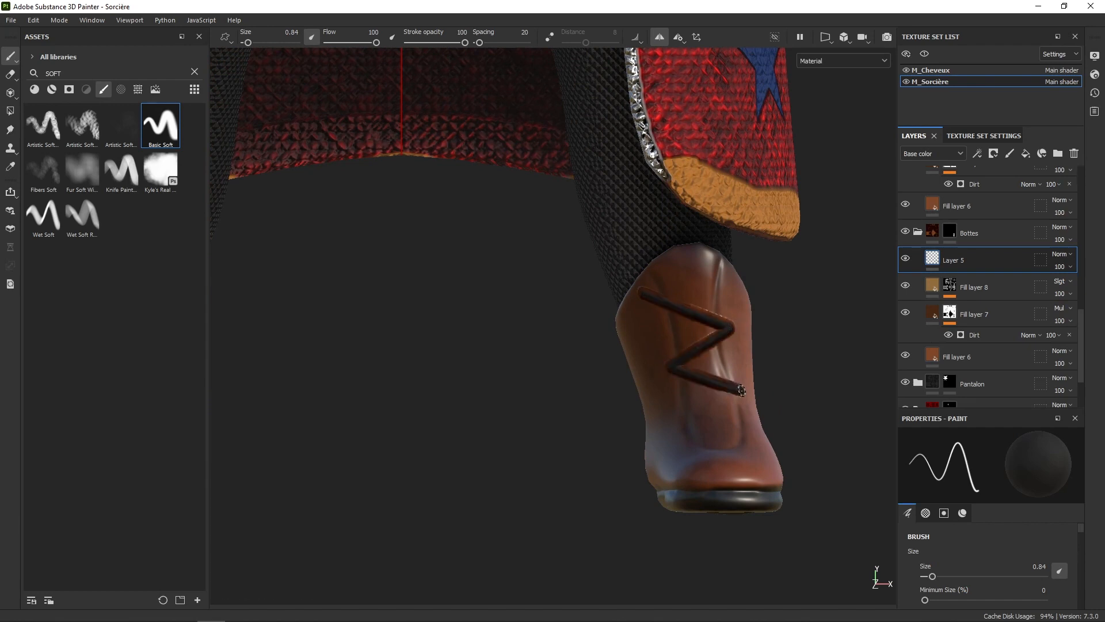
left_click(669, 435, "shift")
left_click(745, 441, "shift")
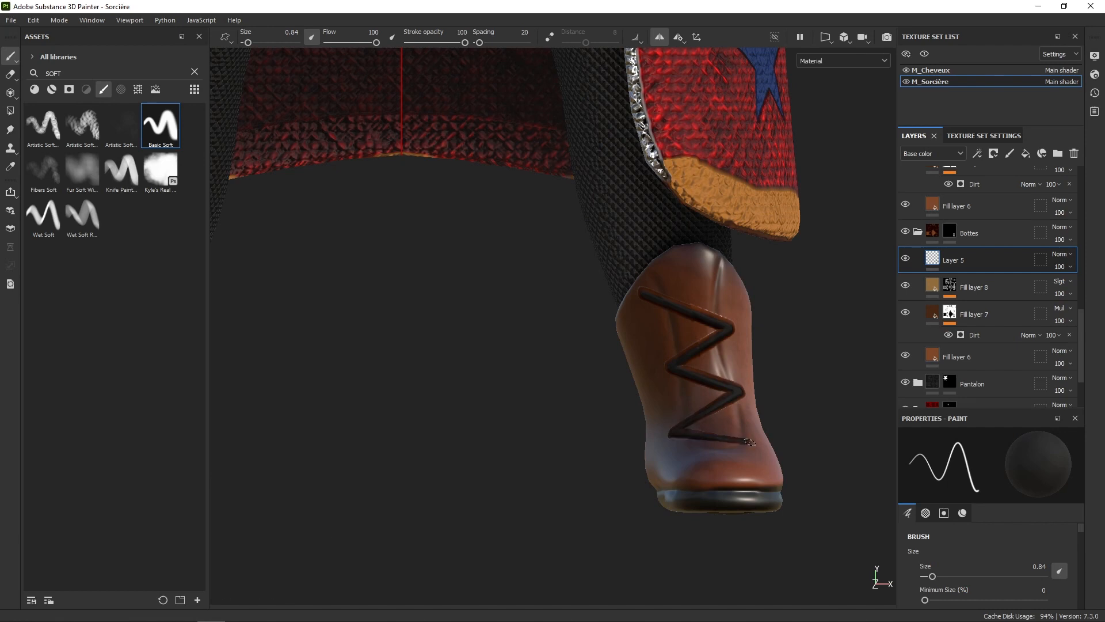
left_click_drag(749, 447, 745, 482, "alt")
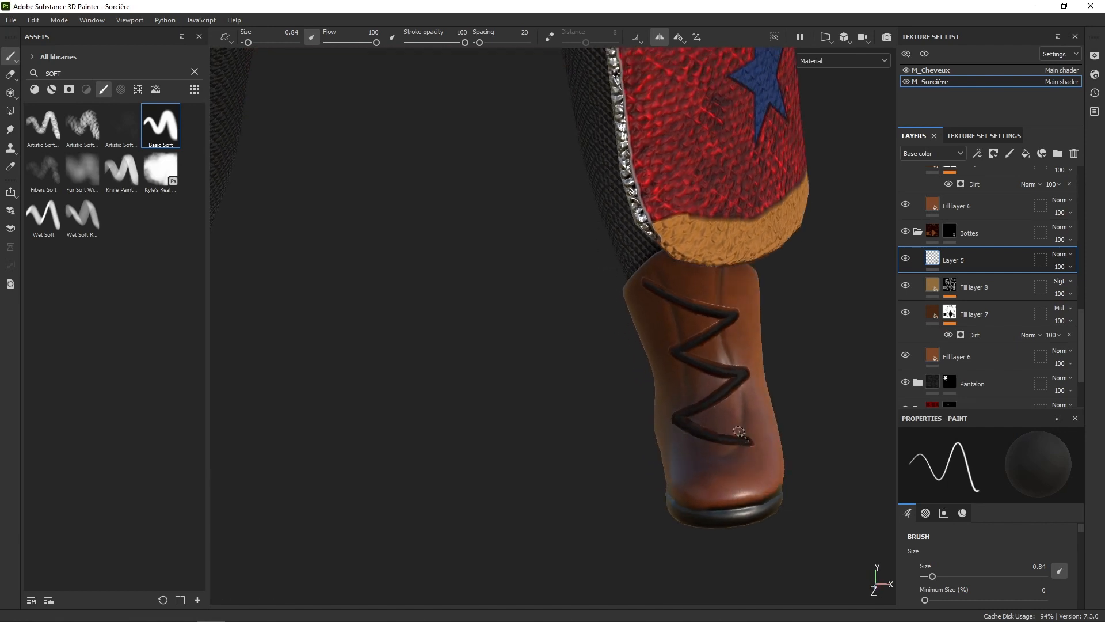
left_click(675, 396, "shift")
left_click(727, 343, "shift")
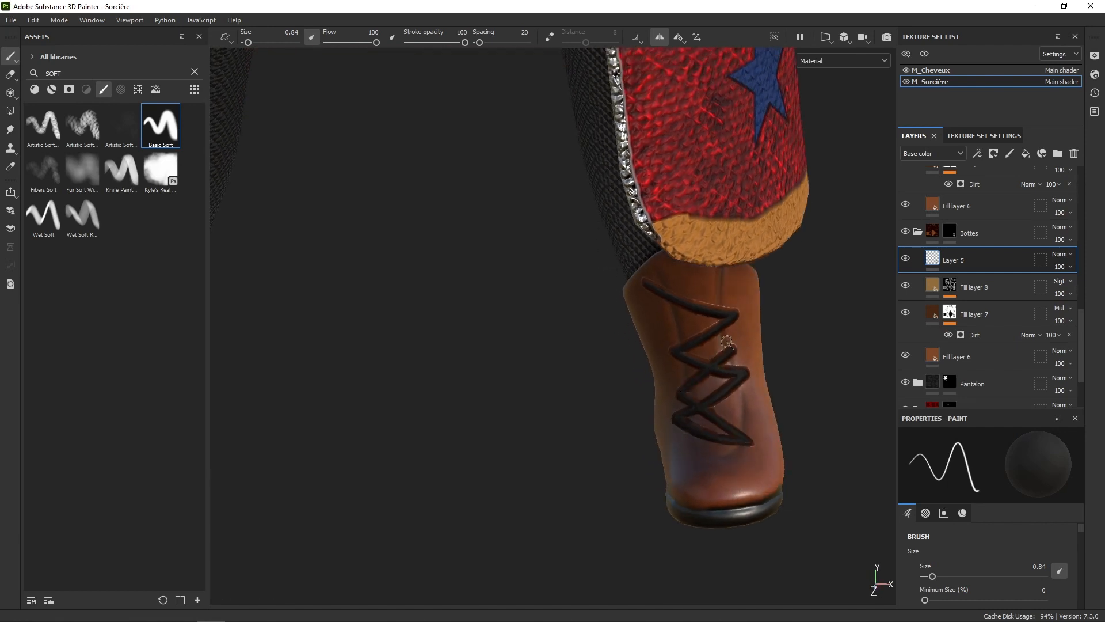
left_click(660, 322, "shift")
left_click(730, 273, "shift")
Undo all the straight lace strokes on the front of the boot
mouse_move(765, 354)
left_mouse_down("alt")
mouse_move(759, 362)
mouse_move(775, 369)
left_mouse_up("alt")
key("ctrl+z")
key("ctrl+z")
key("ctrl+z")
key("ctrl+z")
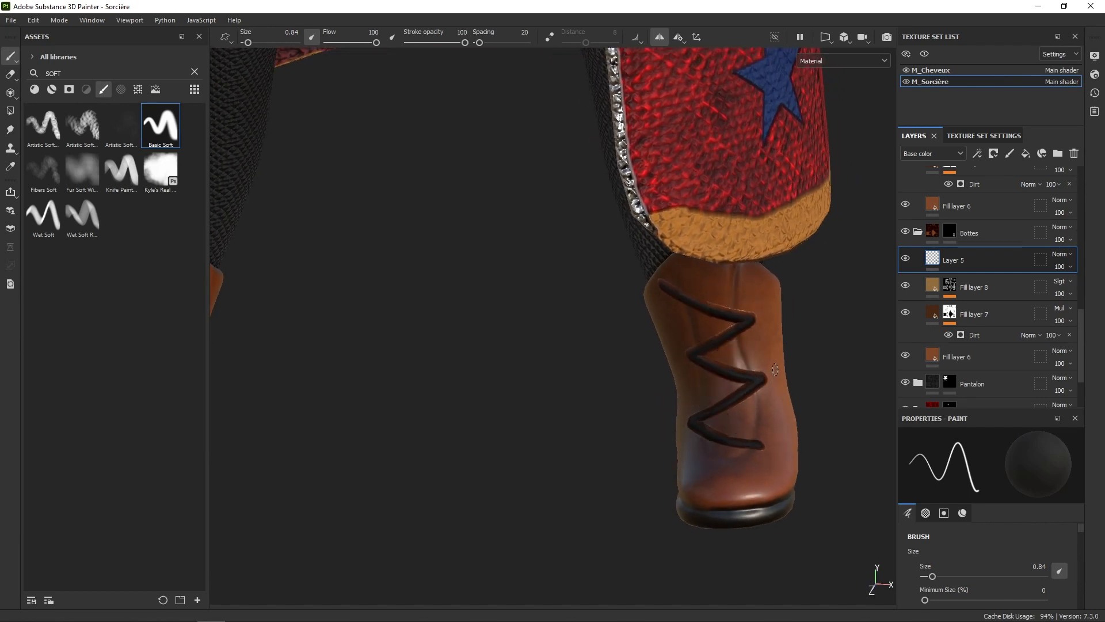
key("ctrl+z")
key("ctrl+z")
key("ctrl+z")
key("ctrl+z")
key("ctrl+z")
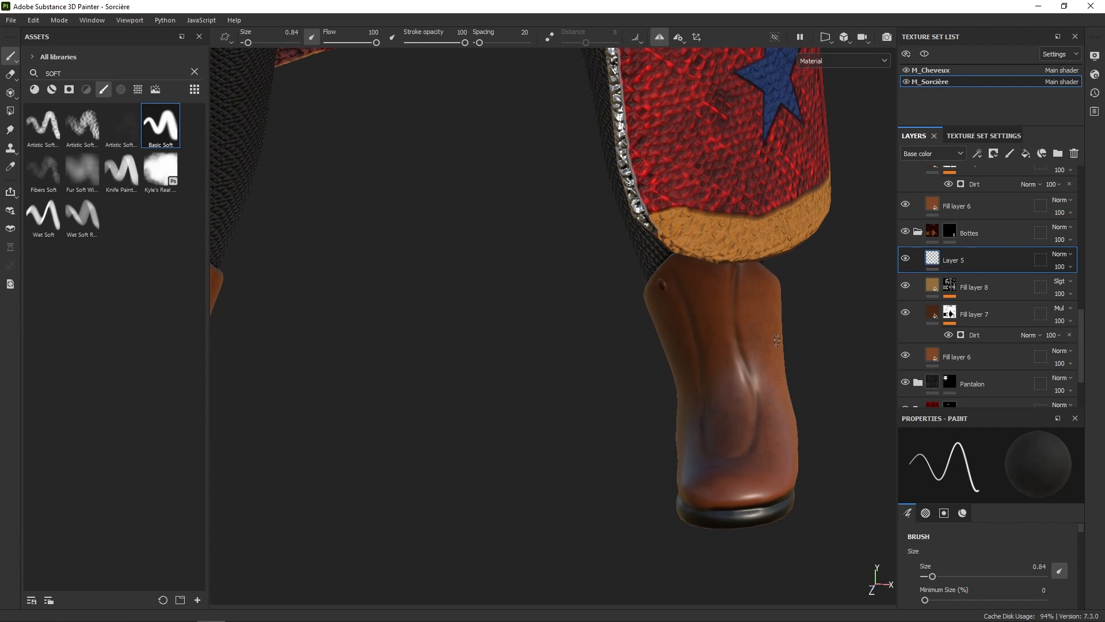
Paint a raised black zigzag lace in straight strokes from just above the toe up to the boot's upper edge
left_click_drag(780, 330, 793, 362, "alt")
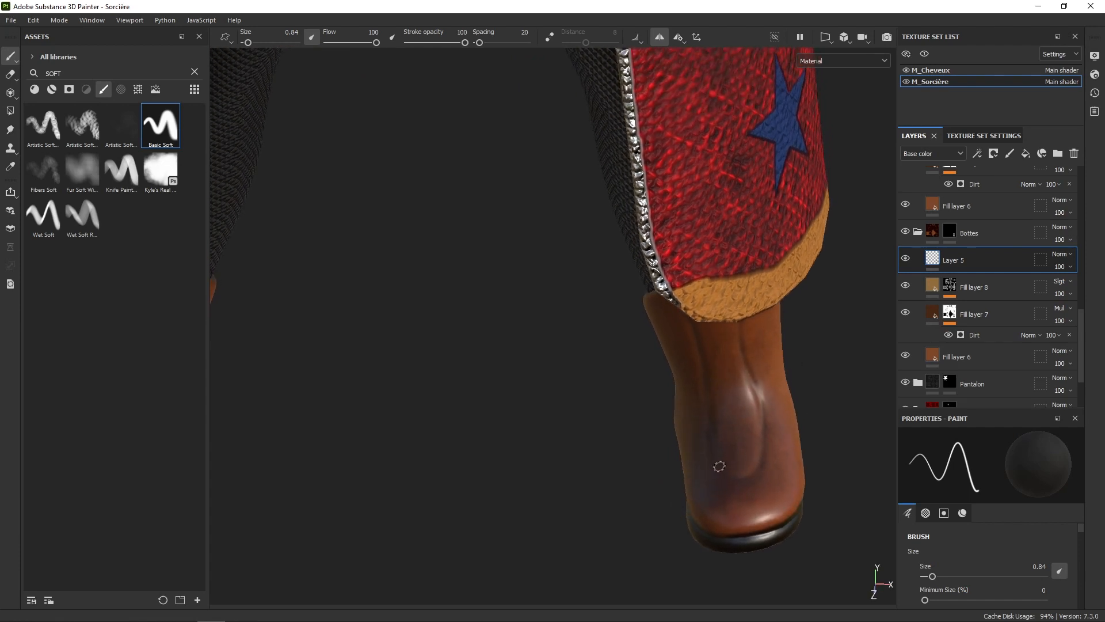
left_click(772, 462, "shift")
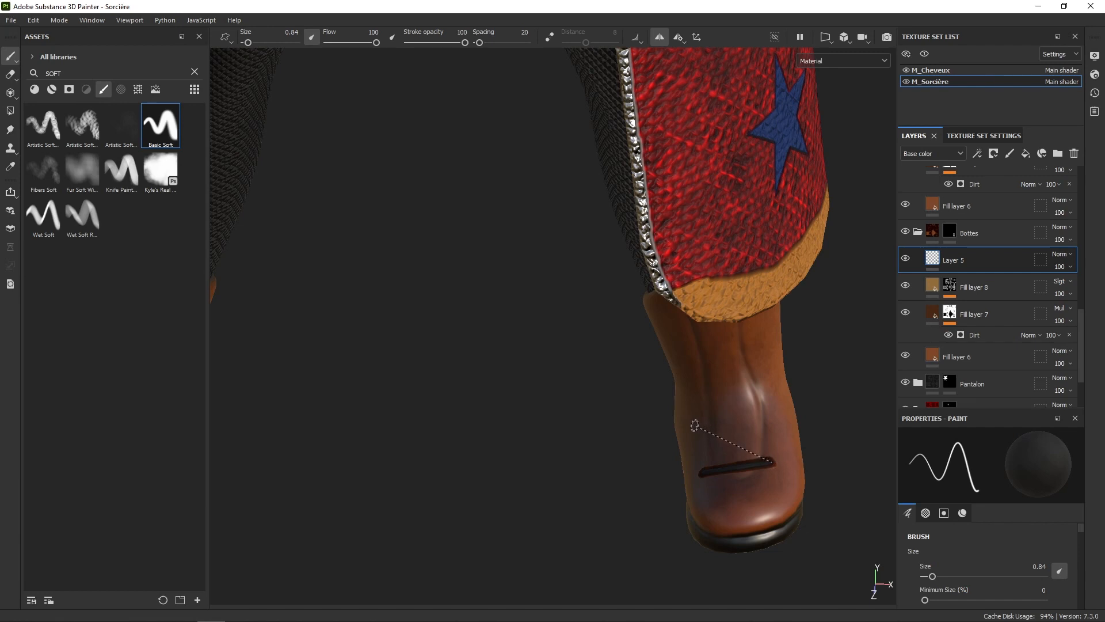
left_click(693, 422, "shift")
left_click(757, 361, "shift")
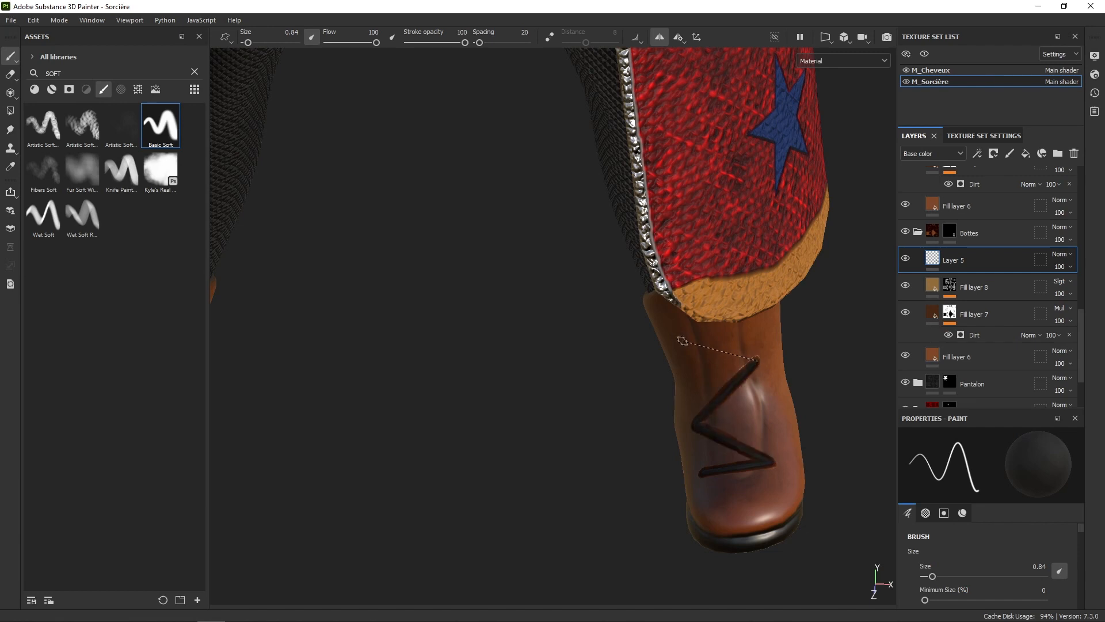
left_click(682, 340, "shift")
left_click_drag(682, 341, 720, 301, "alt")
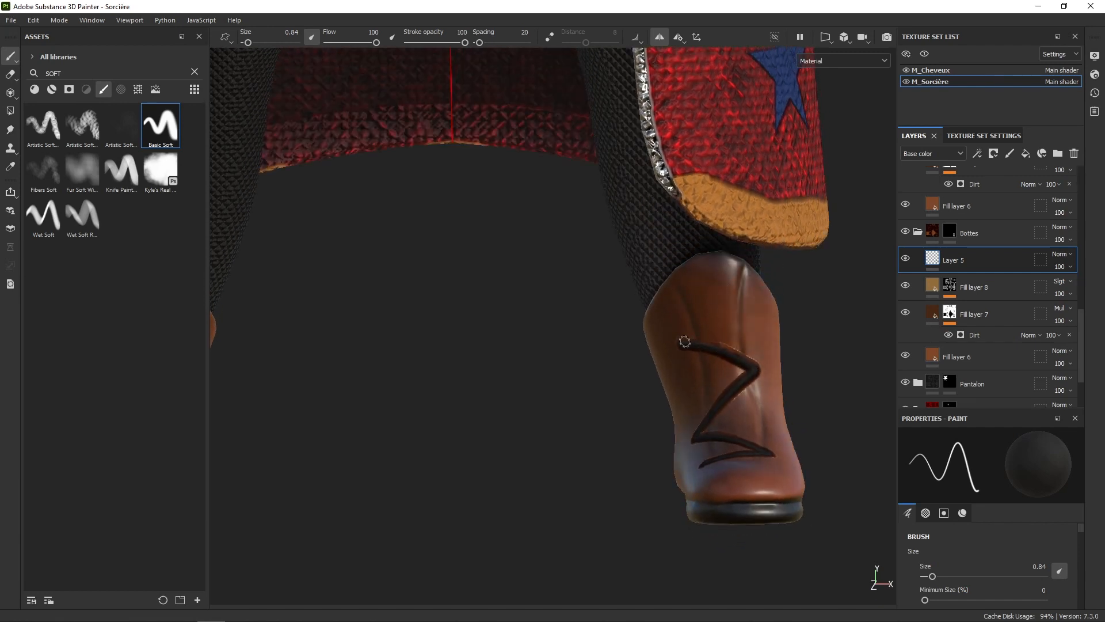
left_click(752, 294, "shift")
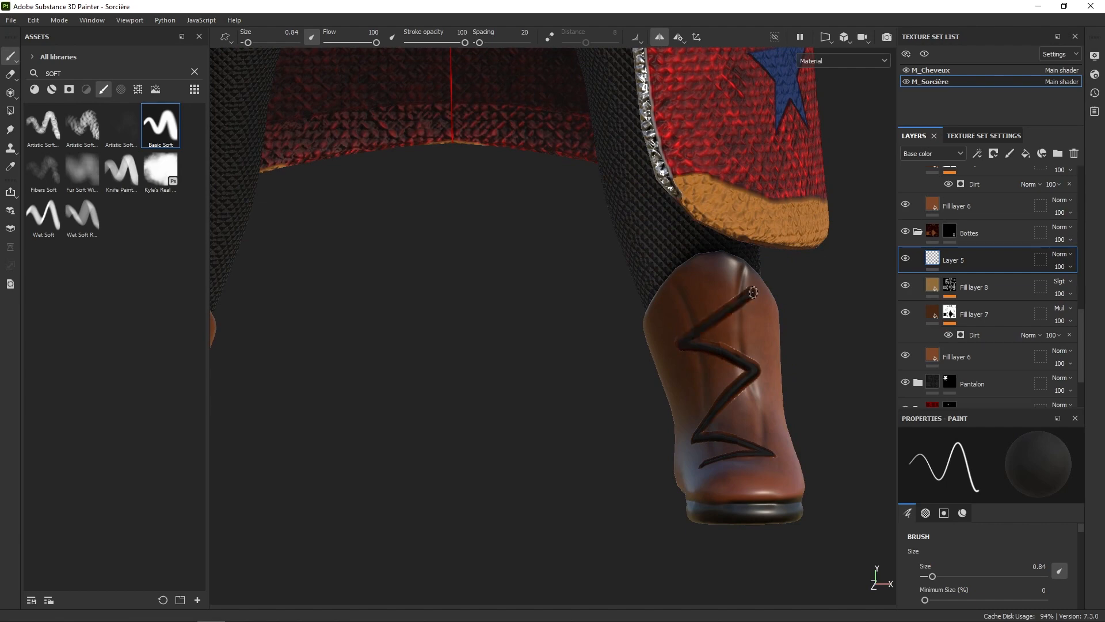
mouse_move(774, 322)
left_mouse_down("alt")
mouse_move(713, 338)
mouse_move(757, 319)
left_mouse_up("alt")
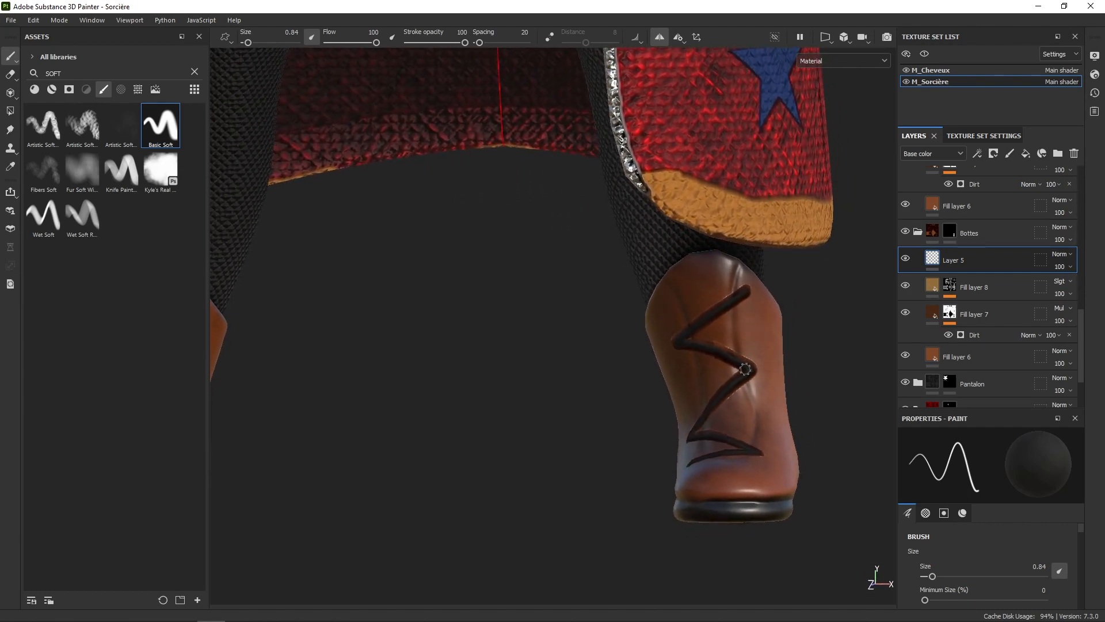
Add a second zigzag lace from the lowest stroke upward, crossing the first one up to the top of the boot
left_click_drag(745, 370, 739, 403, "alt")
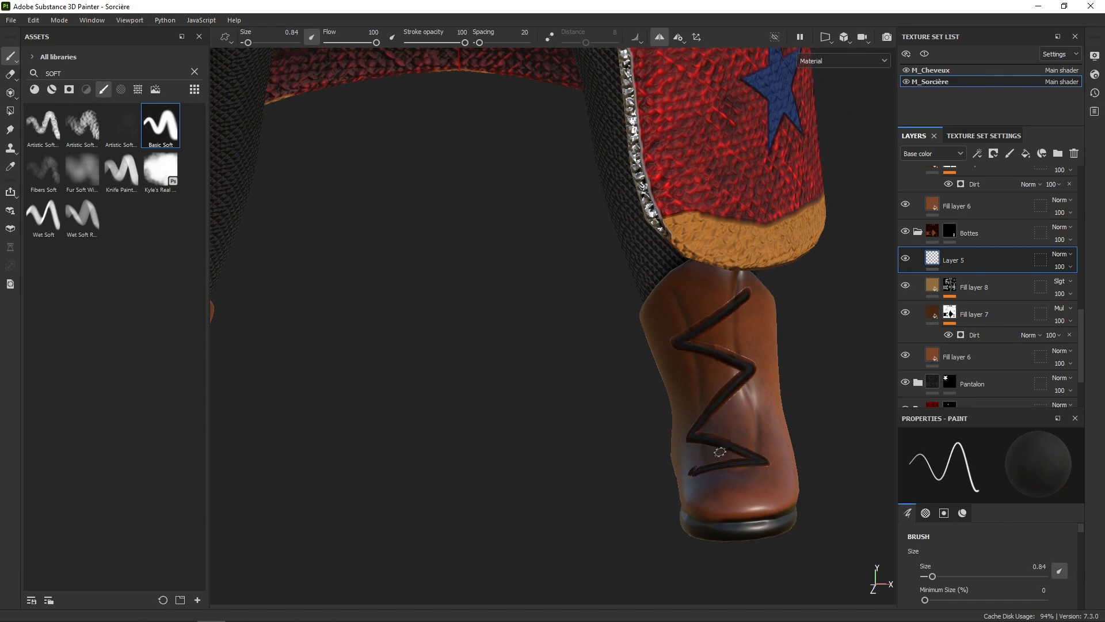
left_click_drag(728, 453, 732, 482, "alt")
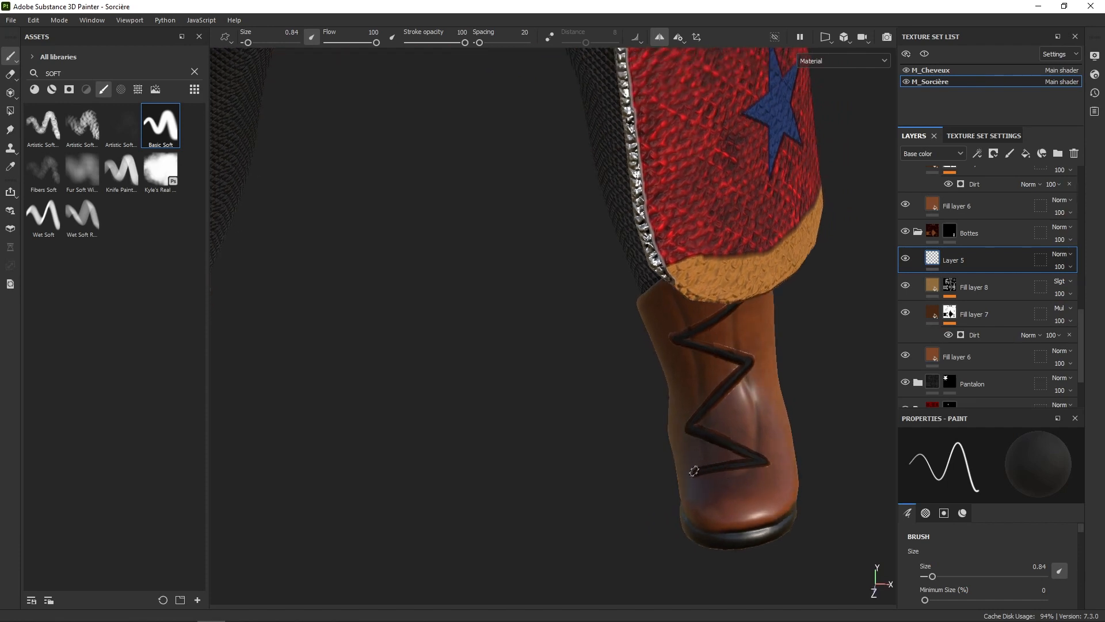
left_click(767, 413, "shift")
left_click(687, 380, "shift")
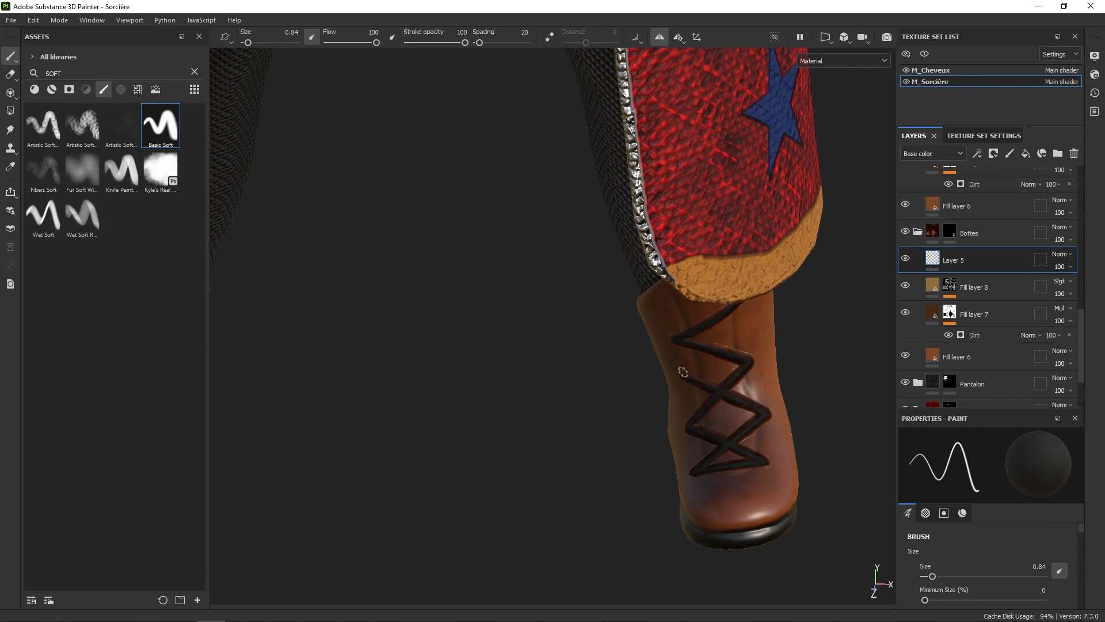
left_click(745, 319, "shift")
left_click_drag(746, 320, 738, 301, "alt")
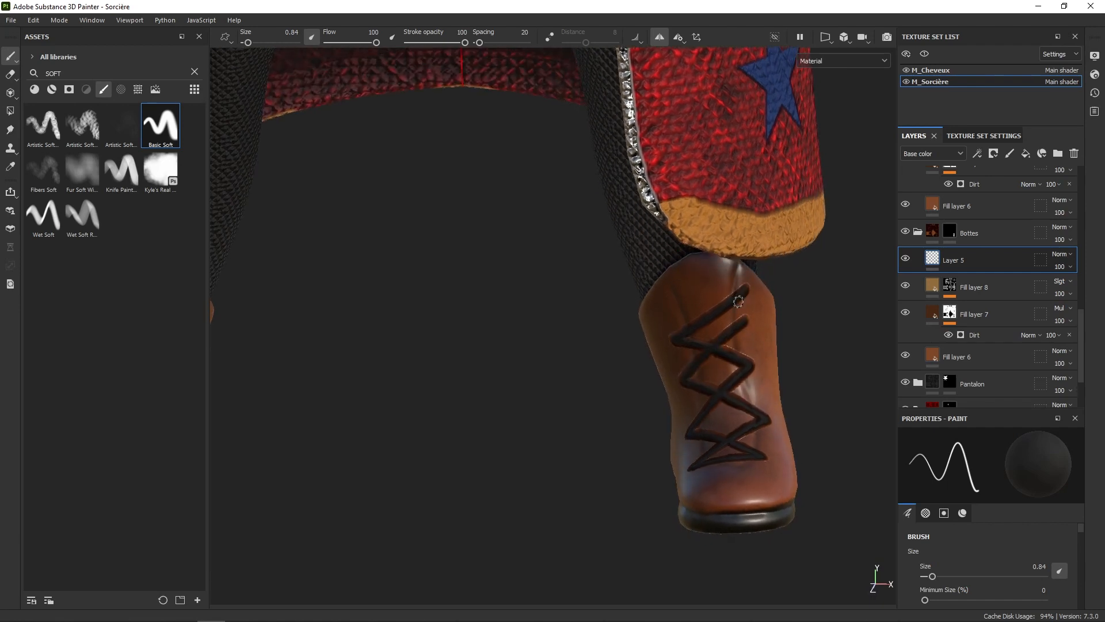
left_click(664, 306, "shift")
Add a new paint layer above the lace layer and set the brush's base color to light grey
mouse_move(804, 397)
left_mouse_down("alt")
mouse_move(777, 328)
mouse_move(820, 281)
left_mouse_up("alt")
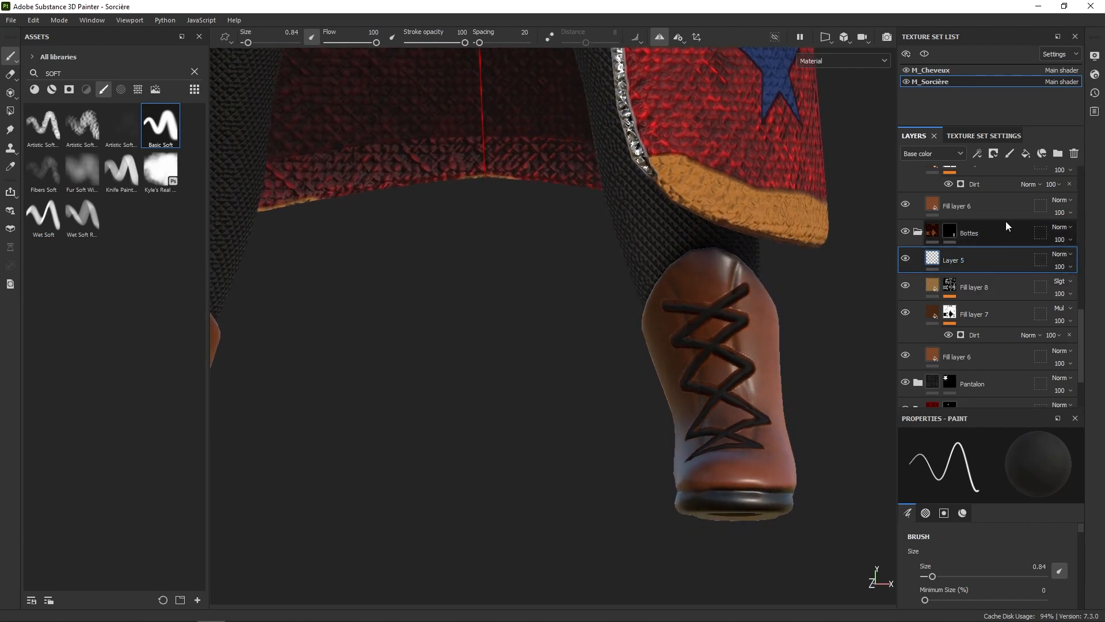
left_click(1008, 154)
right_click(831, 340)
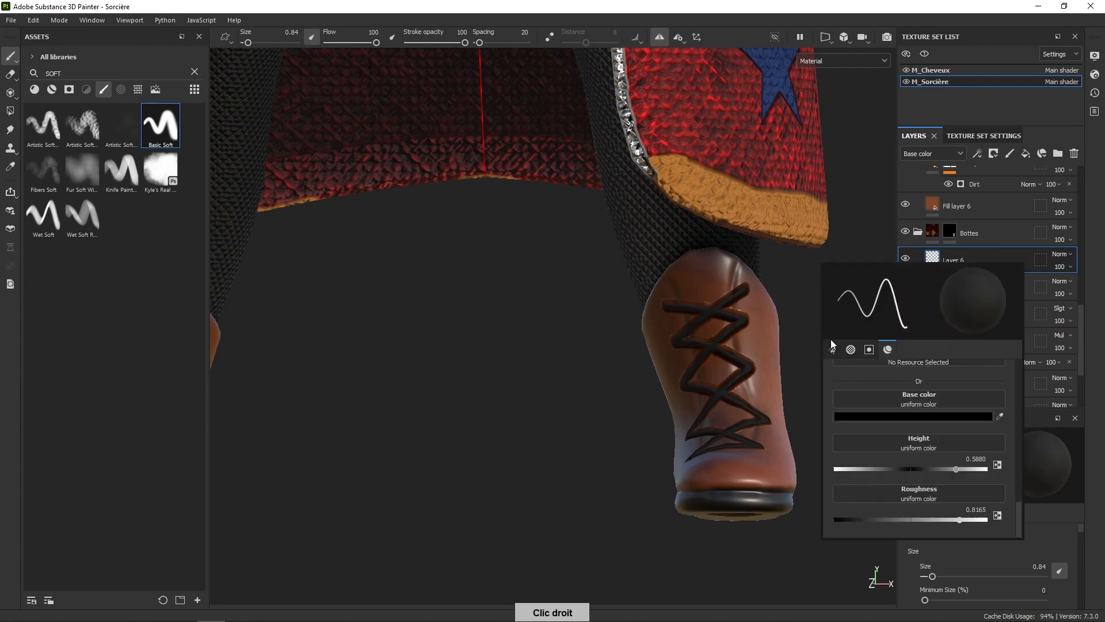
left_click(928, 416)
left_click_drag(949, 385, 940, 350)
left_click(882, 387)
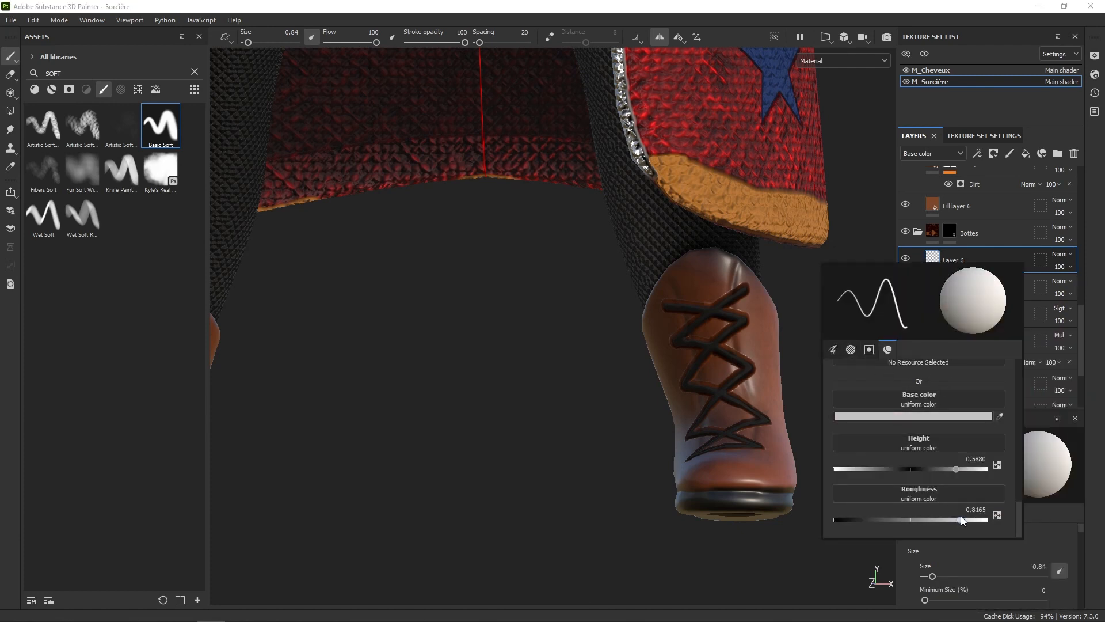
Set the brush material to height 1, metallic 1 with its channel enabled, and roughness 0.1798
left_click_drag(956, 468, 1001, 465)
scroll(1020, 488, "up", 4)
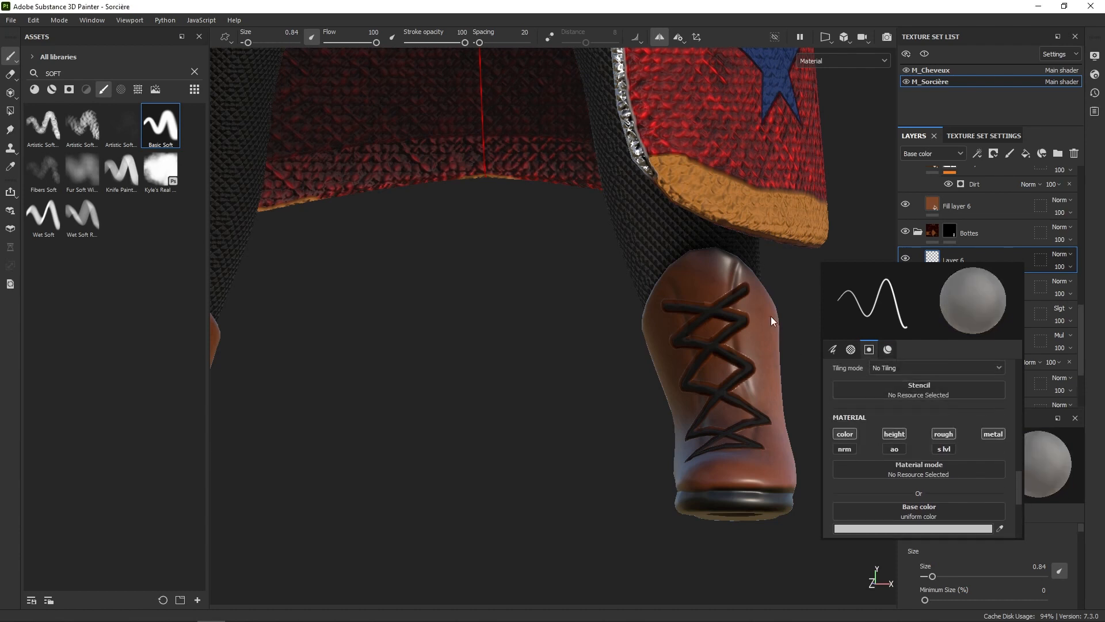
right_click(885, 352)
scroll(1026, 449, "down", 5)
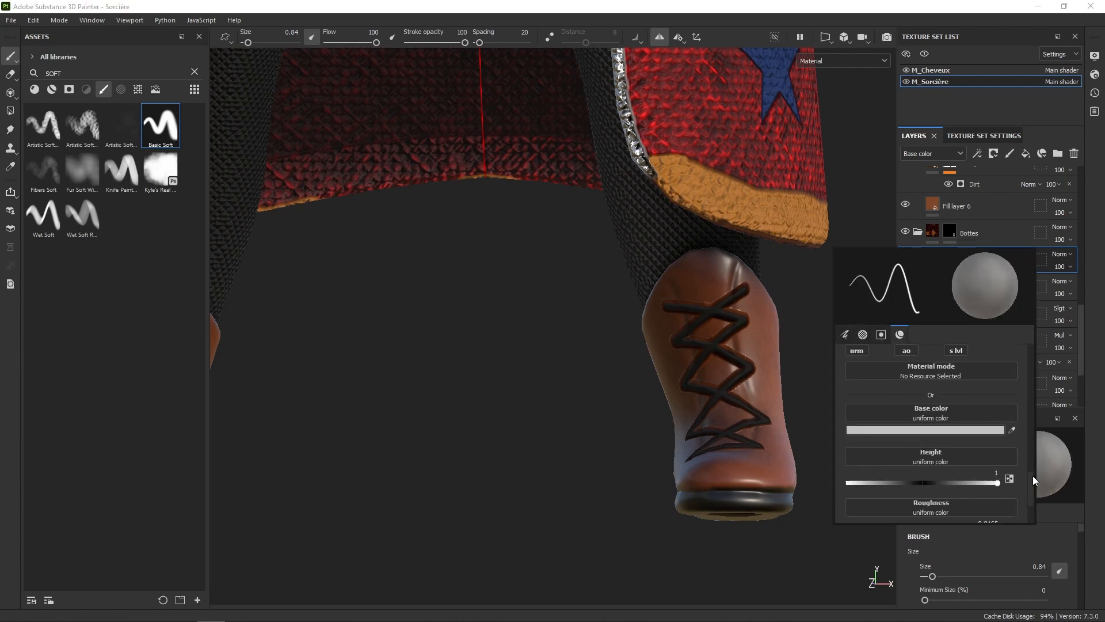
left_click_drag(978, 455, 873, 454)
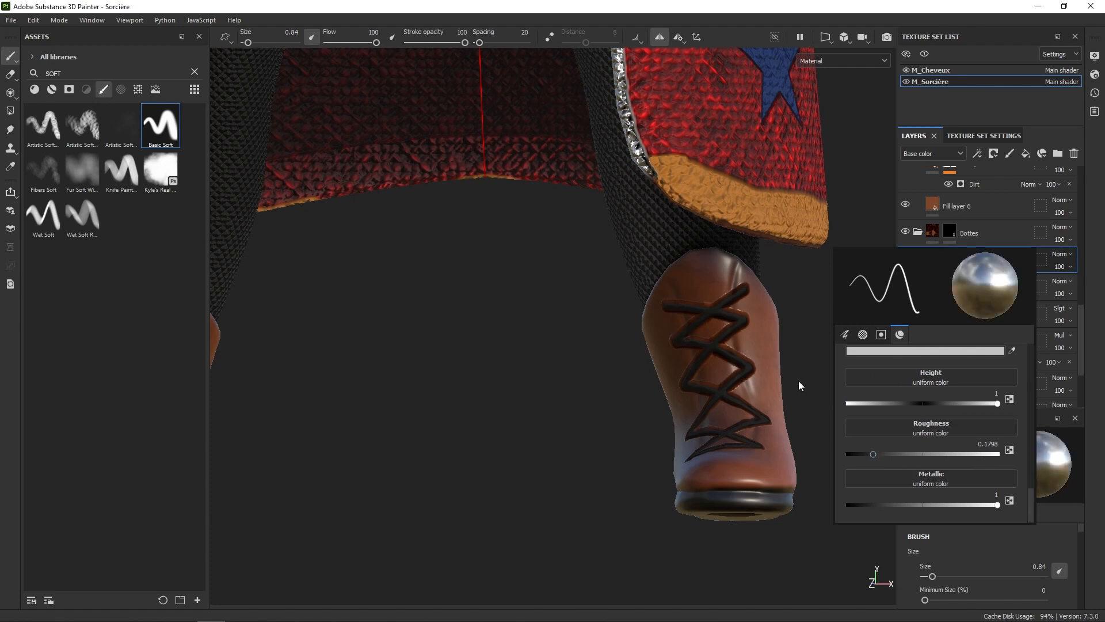
Paint raised metallic eyelets at the lace ends on both sides of the boot with brush size 1.25, undoing the misplaced first one
left_click_drag(774, 313, 736, 315, "alt")
right_click_drag(745, 287, 749, 287, "ctrl")
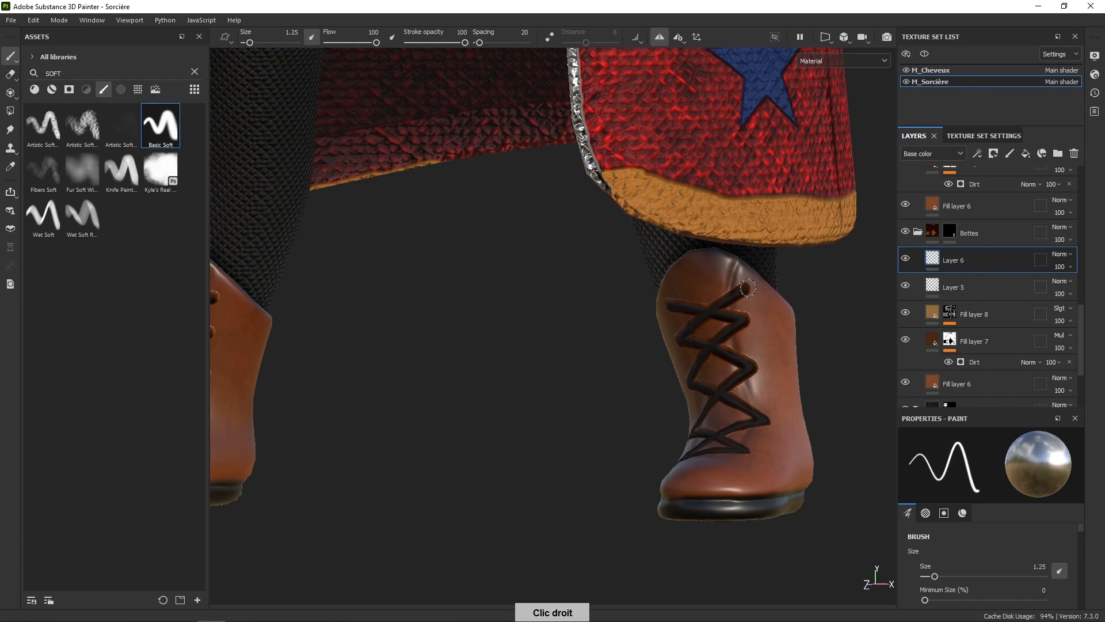
left_click(746, 286)
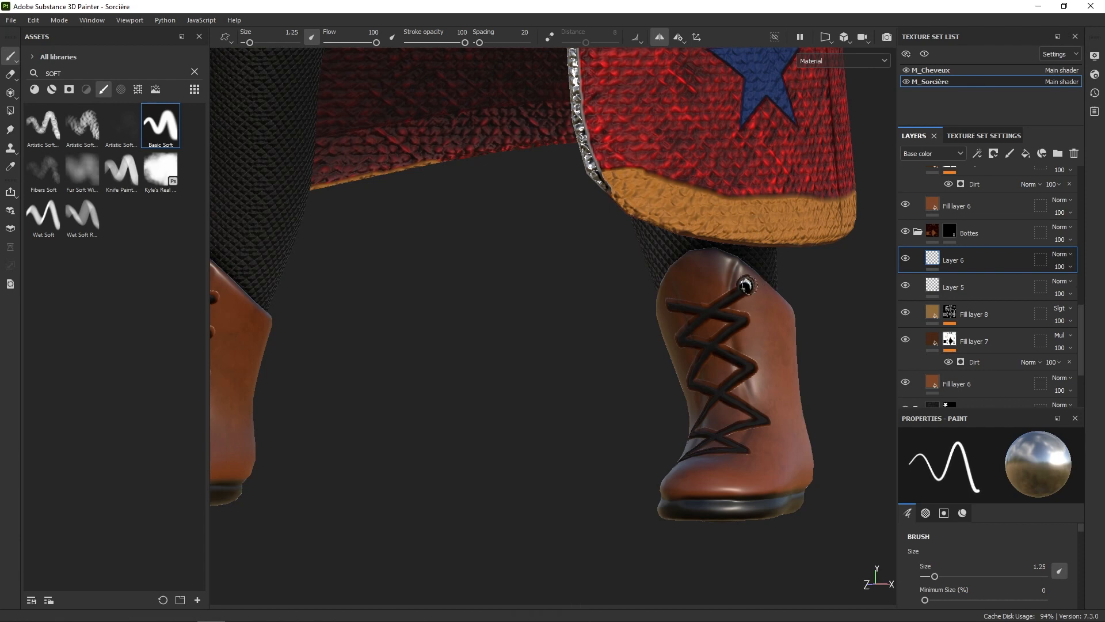
key("ctrl+z")
left_click(746, 287)
left_click(745, 290)
mouse_move(748, 279)
left_mouse_down("alt")
mouse_move(663, 298)
mouse_move(674, 326)
mouse_move(663, 340)
mouse_move(745, 321)
left_mouse_up("alt")
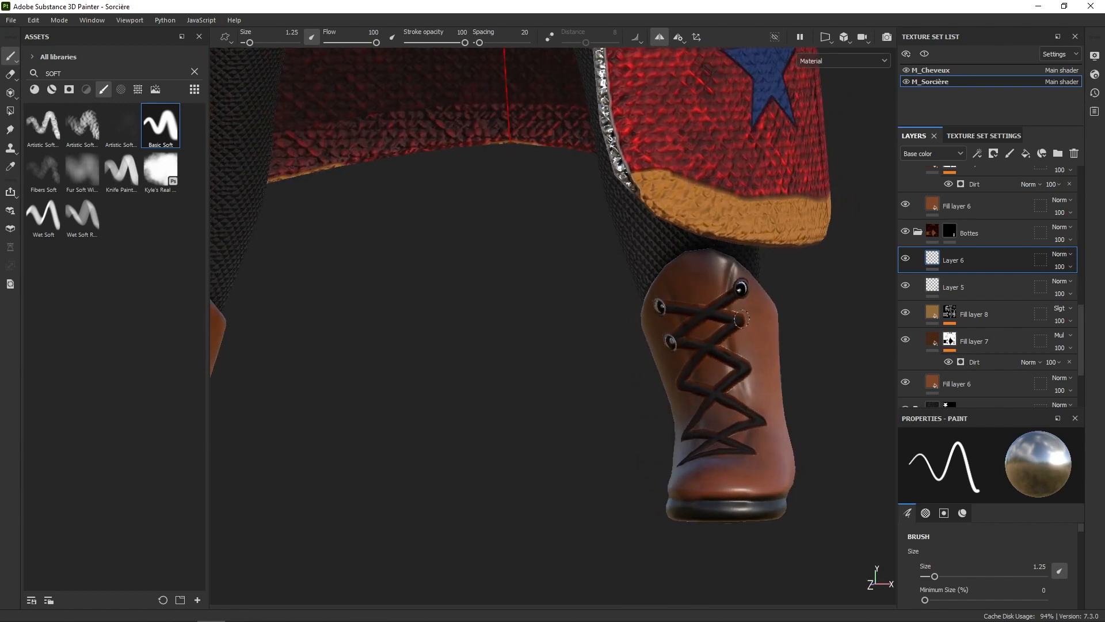
left_click_drag(704, 367, 697, 376, "alt")
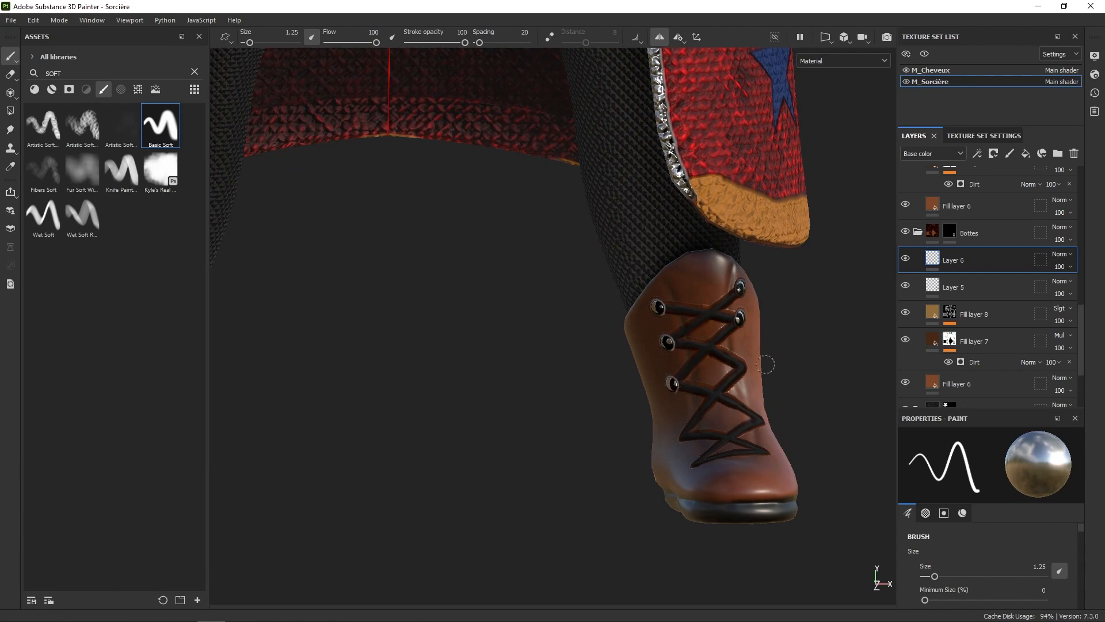
mouse_move(766, 364)
left_mouse_down("alt")
mouse_move(743, 366)
mouse_move(759, 371)
mouse_move(700, 416)
mouse_move(764, 415)
mouse_move(710, 461)
mouse_move(765, 462)
mouse_move(759, 403)
mouse_move(785, 340)
left_mouse_up("alt")
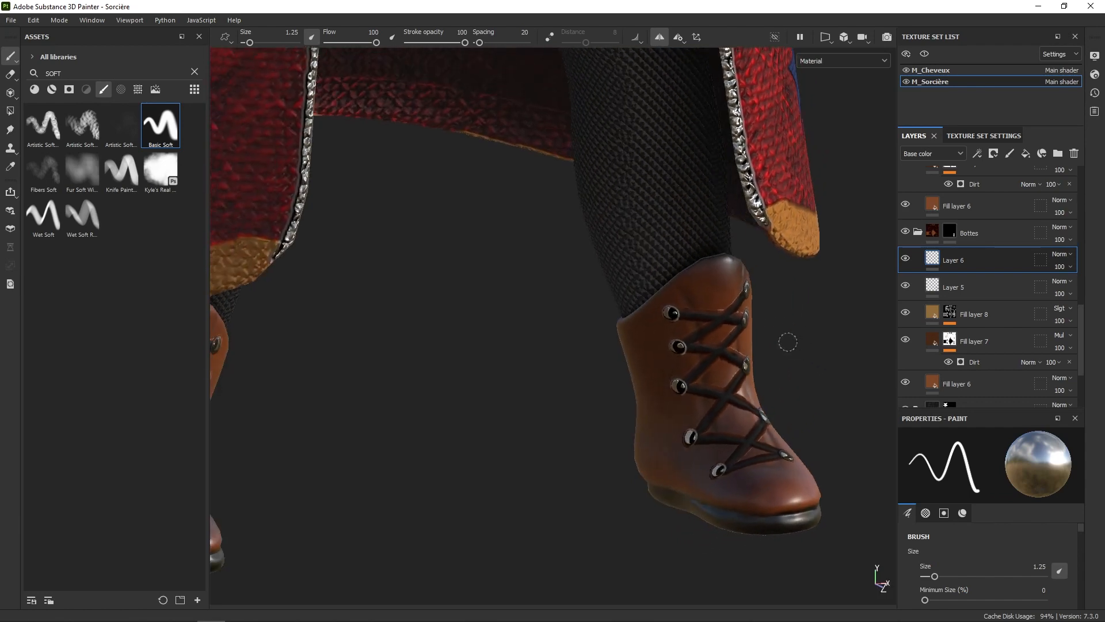
Raise the brush's roughness, disable its metallic channel and set its height to 0.3708
right_click(785, 341)
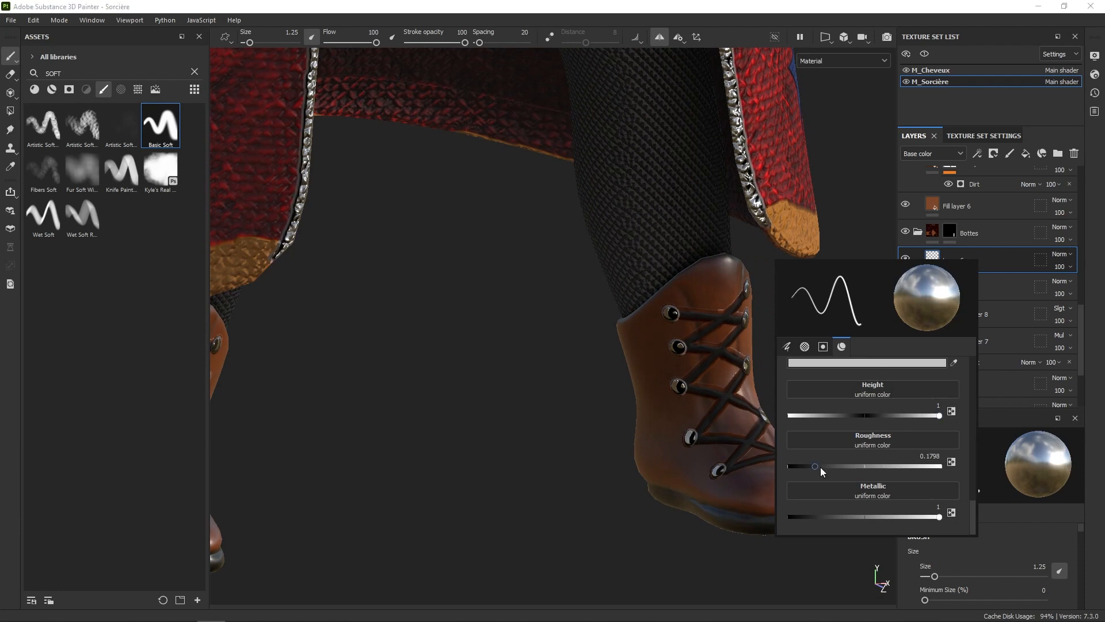
left_click_drag(817, 466, 924, 467)
scroll(966, 484, "up", 5)
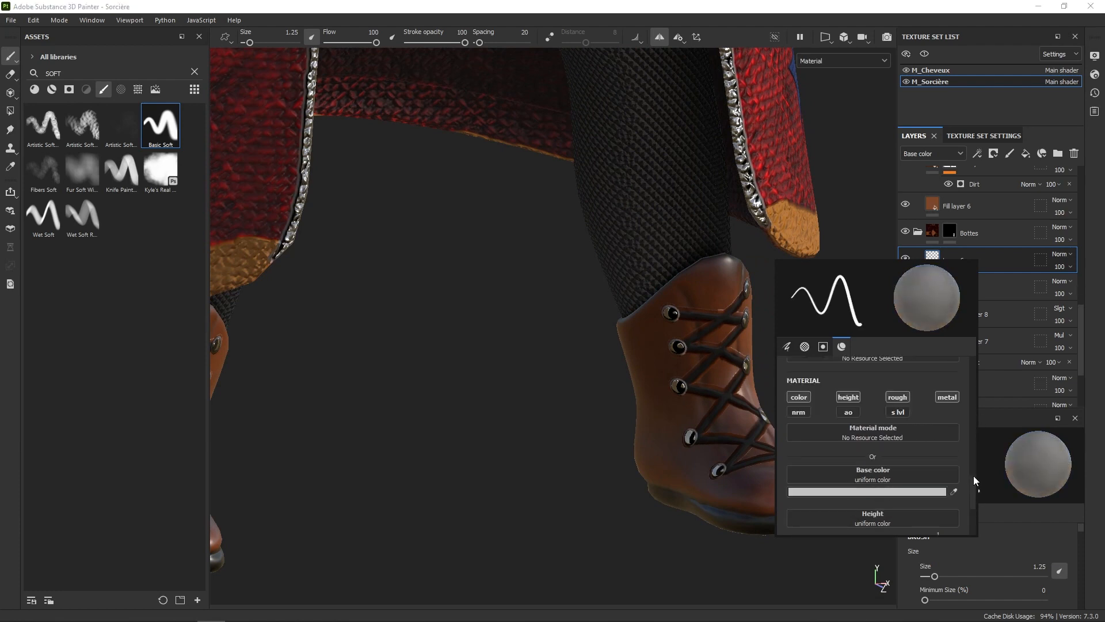
left_click(948, 459)
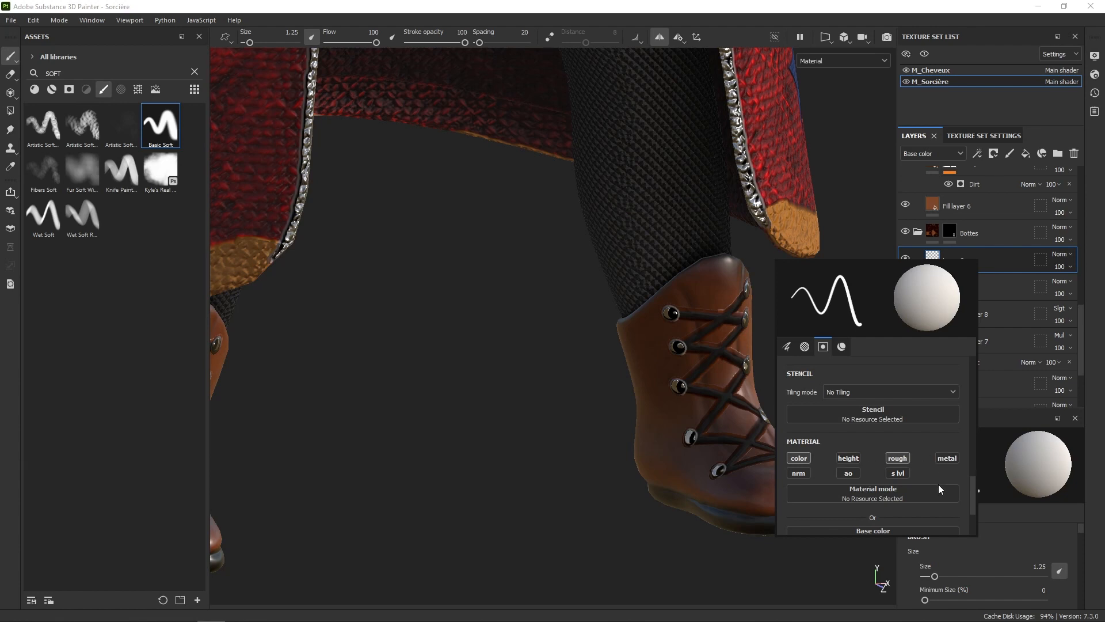
scroll(973, 487, "down", 3)
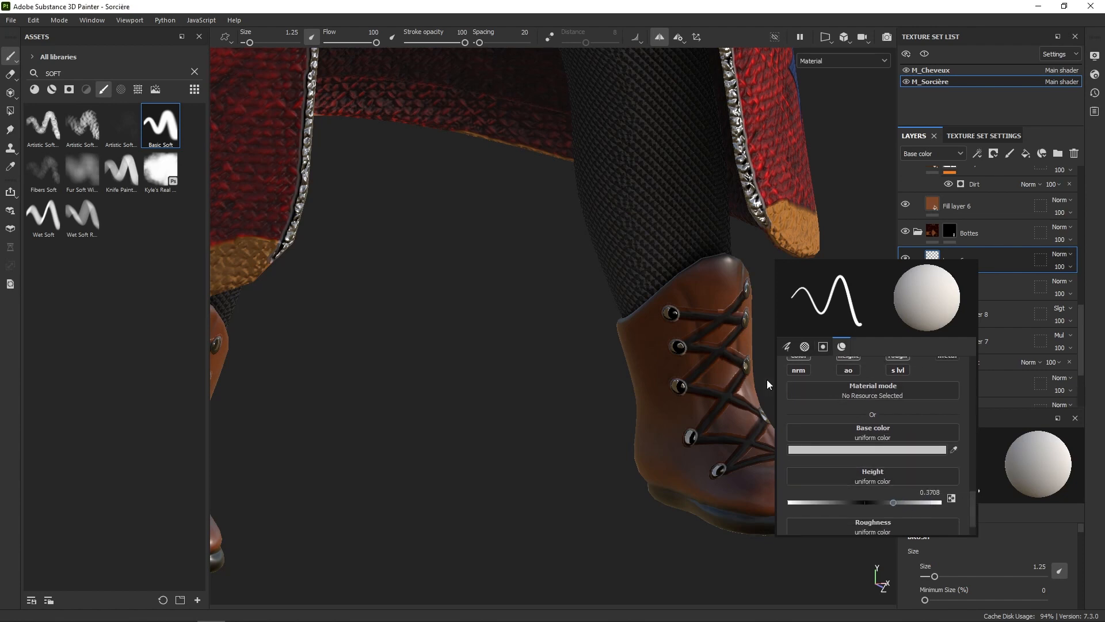
Change the brush's base color to a near-black shade
mouse_move(656, 322)
left_mouse_down("alt")
mouse_move(722, 313)
mouse_move(672, 291)
mouse_move(689, 271)
left_mouse_up("alt")
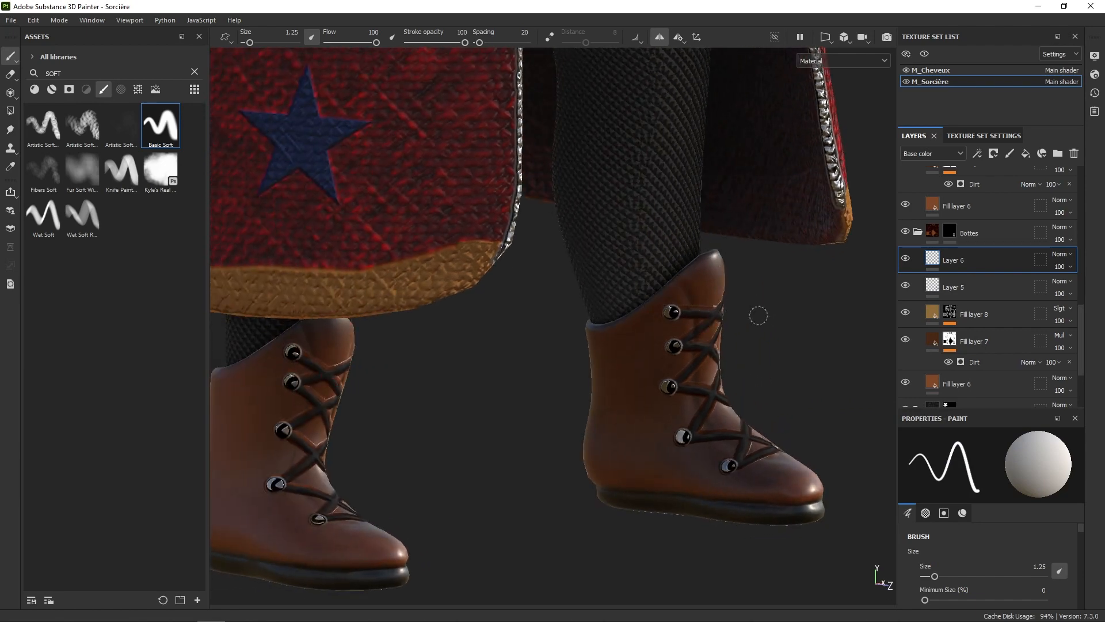
right_click(703, 363)
left_click(767, 472)
left_click(788, 420)
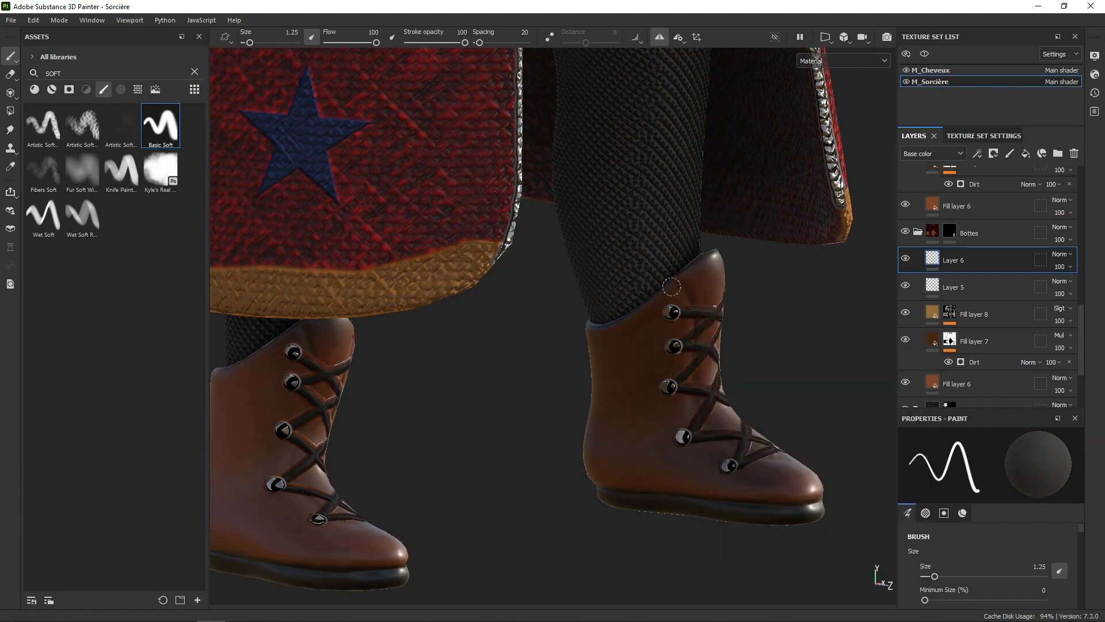
Set the brush's base color to pure black 000000 and reduce its size to 0.27 for fine lines on the boot
left_click_drag(628, 321, 674, 289)
mouse_move(650, 248)
left_mouse_down("alt")
mouse_move(733, 345)
mouse_move(603, 354)
left_mouse_up("alt")
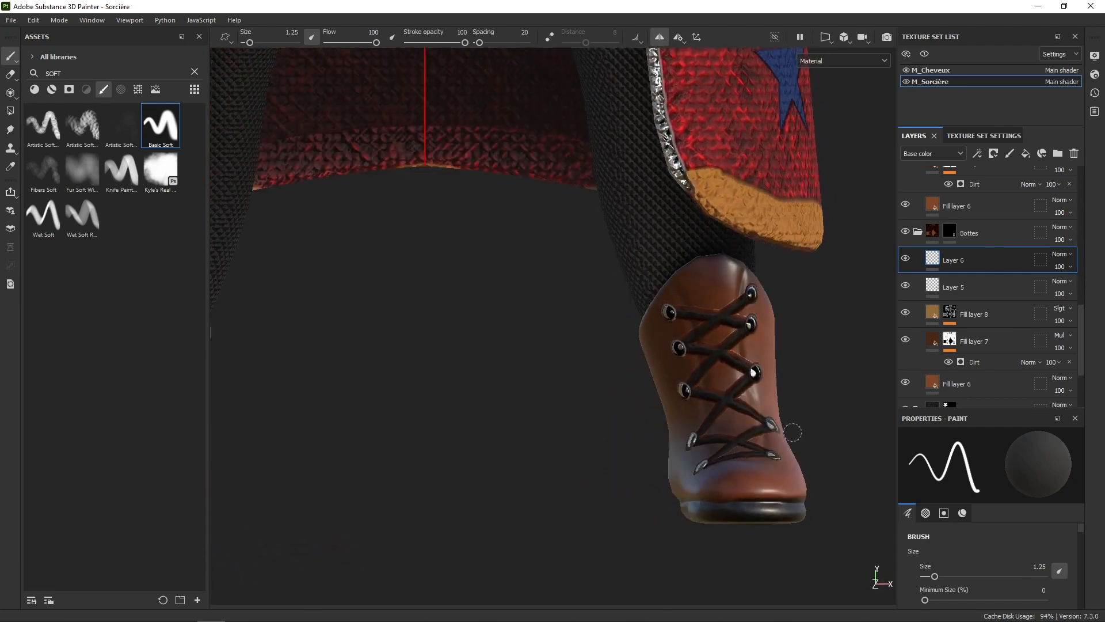
right_click_drag(792, 432, 758, 323, "alt")
right_click_drag(735, 449, 757, 579, "alt")
right_click(766, 413)
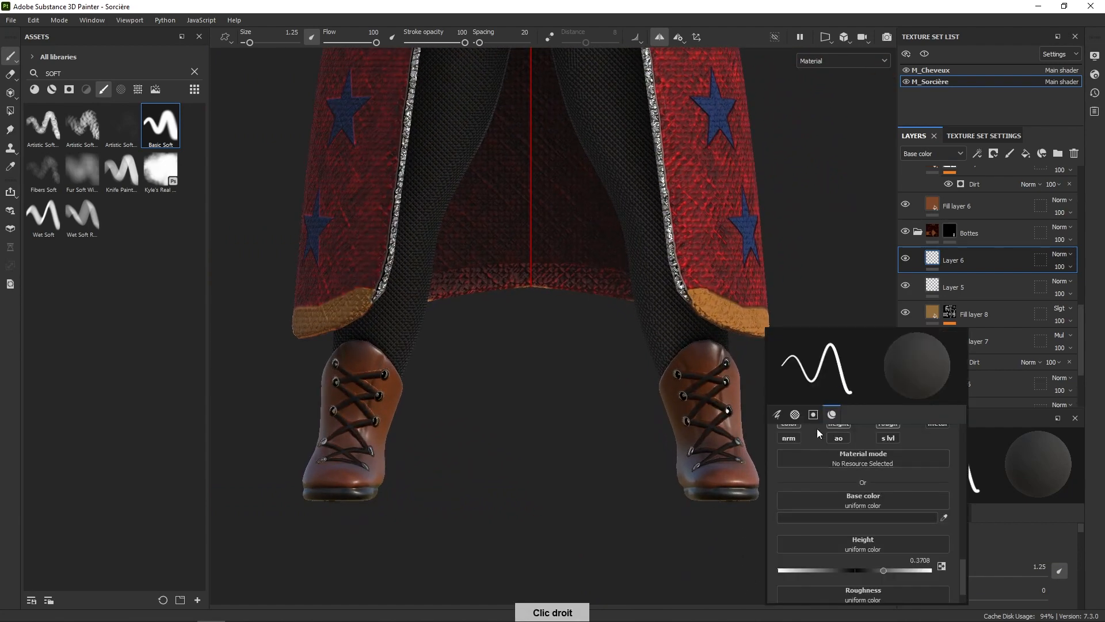
scroll(786, 426, "up", 2)
left_click(851, 544)
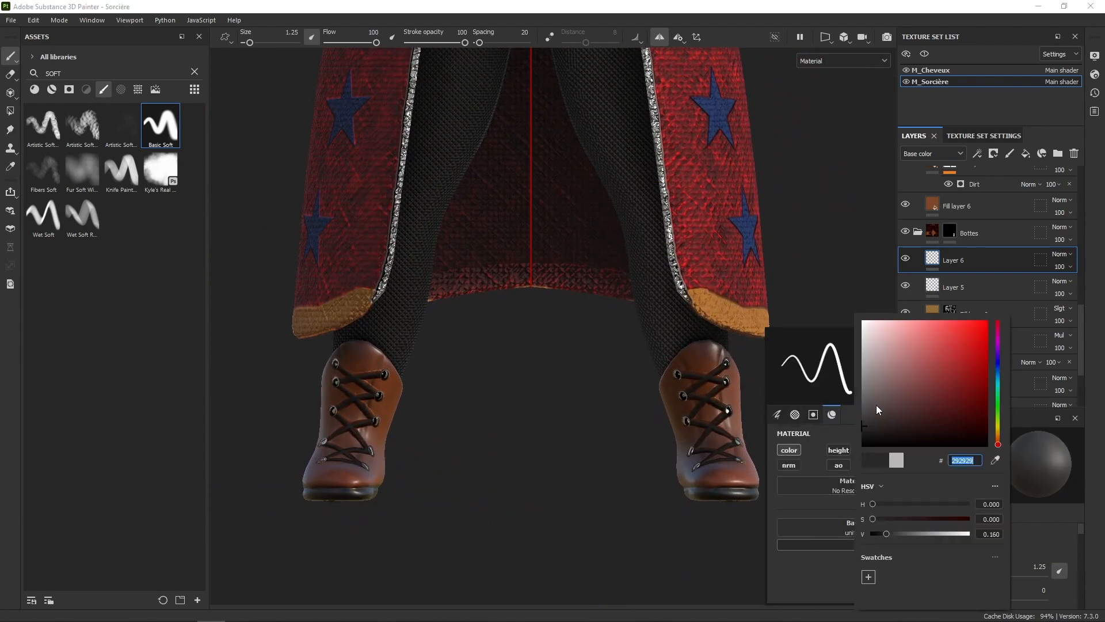
left_click_drag(876, 406, 857, 445)
right_click_drag(726, 399, 736, 506, "alt")
left_click_drag(718, 375, 684, 375, "alt")
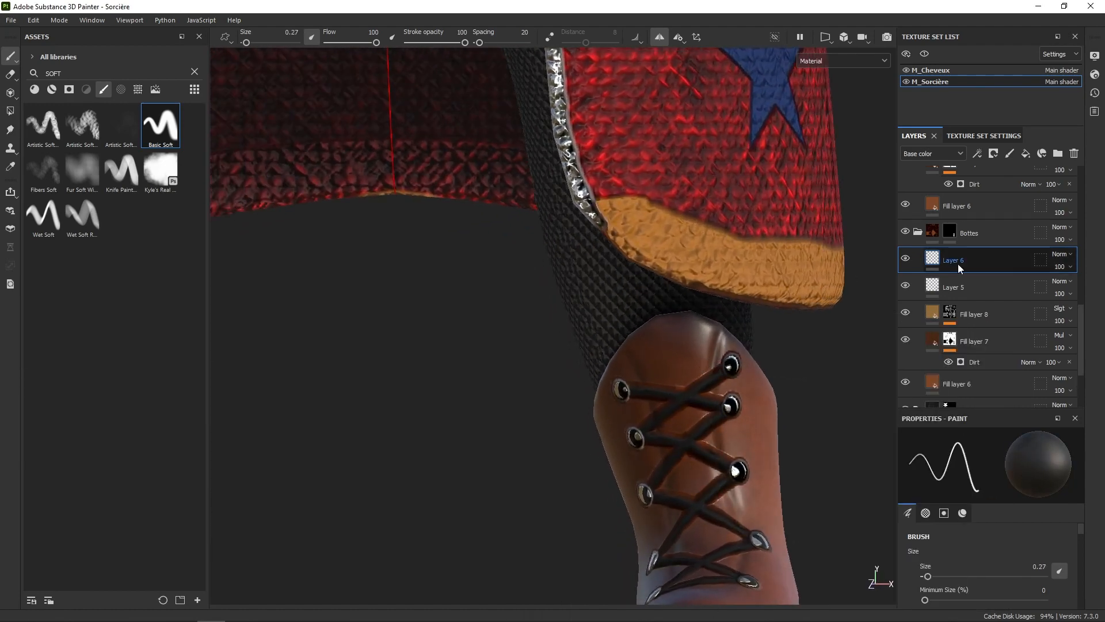
On Layer 5, paint thin black lines outlining the boot's tongue behind the laces, curving around beneath the lowest one
left_click(962, 281)
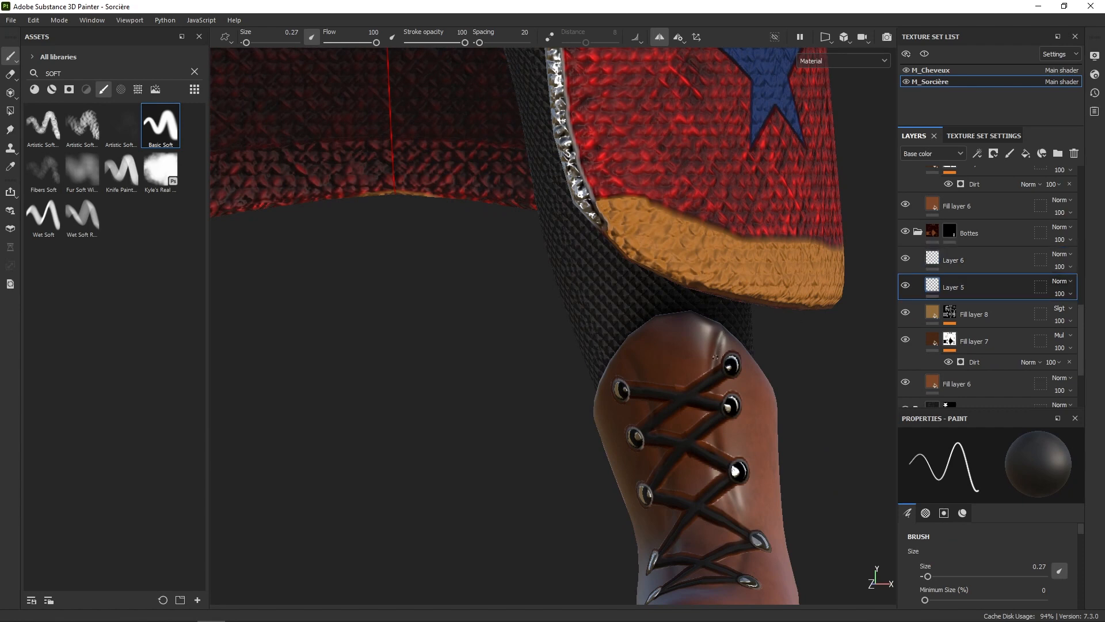
left_click_drag(712, 363, 727, 332, "alt")
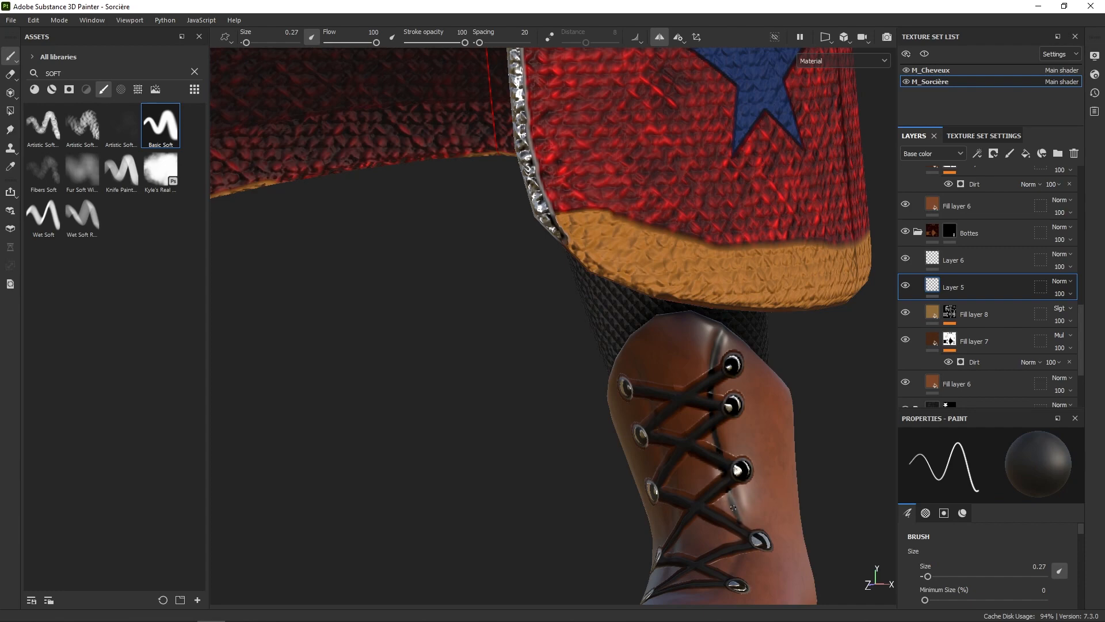
left_click_drag(733, 508, 737, 518, "alt")
middle_click_drag(737, 509, 755, 396, "alt")
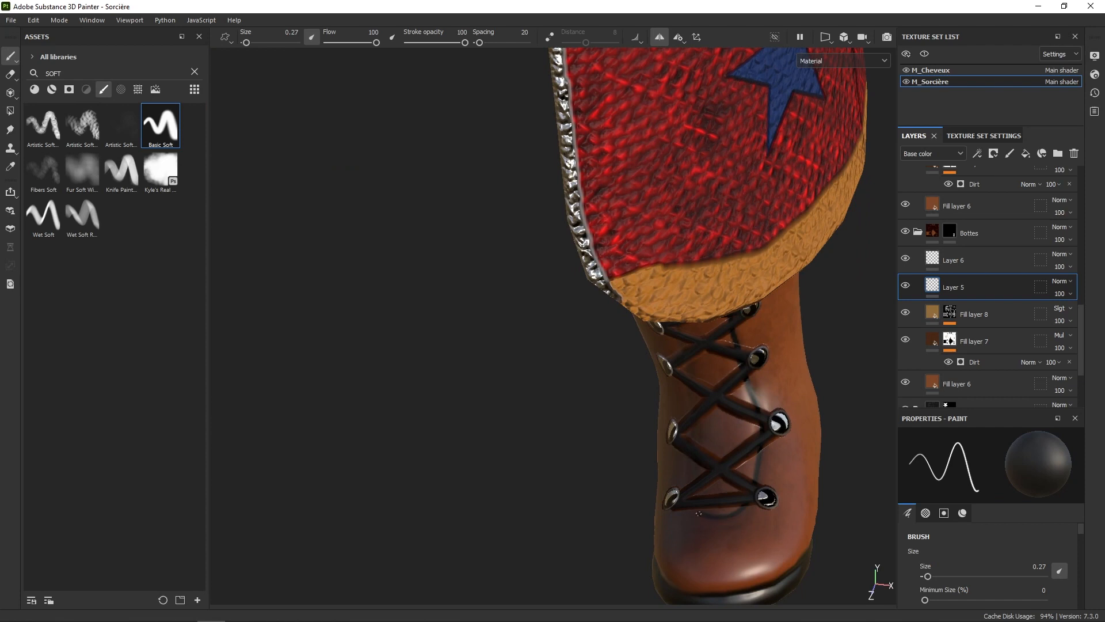
left_click_drag(691, 461, 708, 473, "alt")
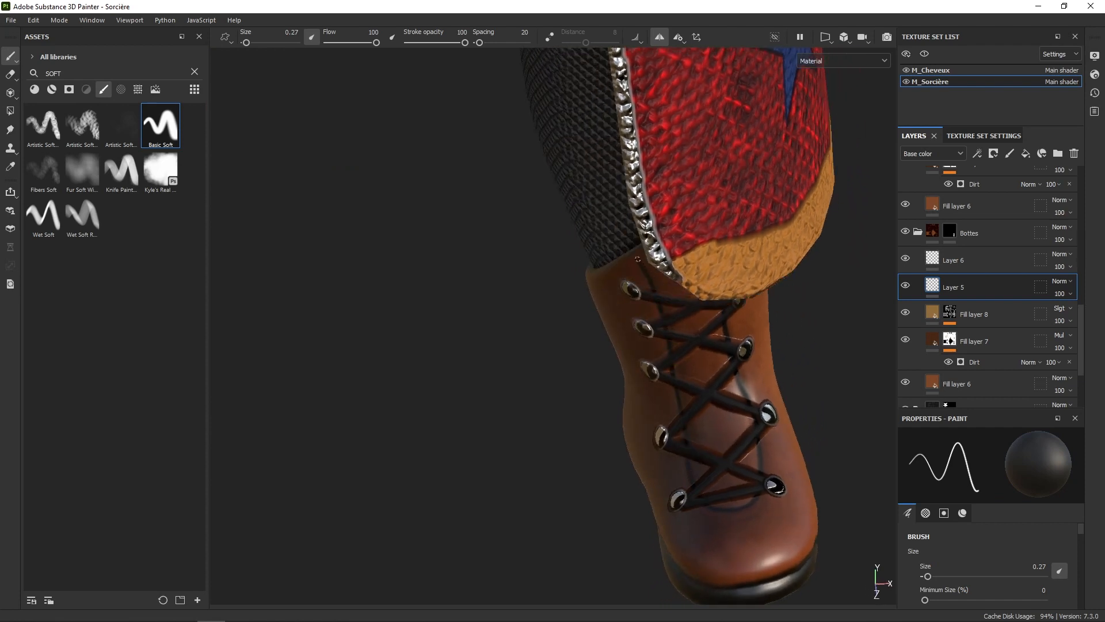
left_click_drag(714, 389, 727, 311, "alt")
right_click_drag(728, 259, 754, 192, "alt")
left_click_drag(829, 389, 781, 398, "alt")
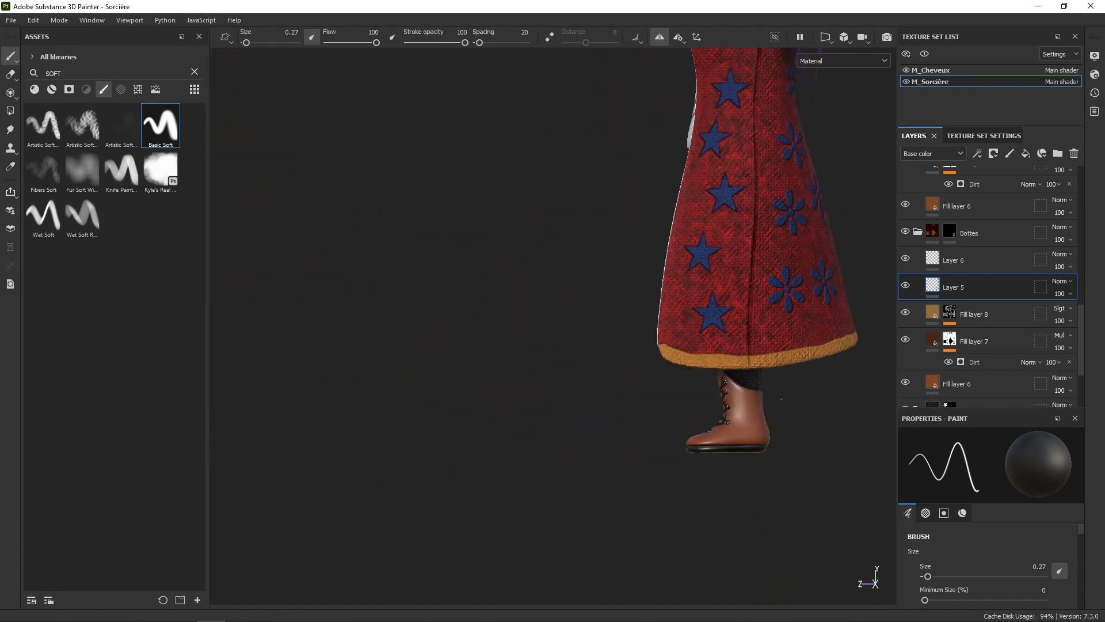
Select Layer 6 and set the brush's base color to light grey C5C5C5
left_click(941, 260)
right_click(890, 439)
left_click(858, 446)
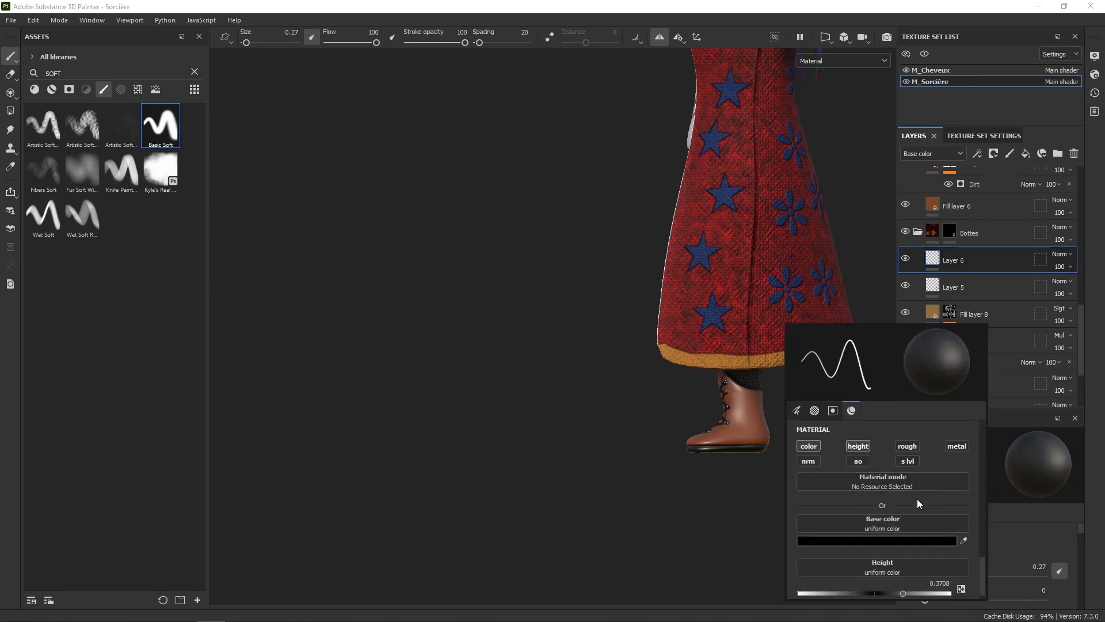
left_click(925, 540)
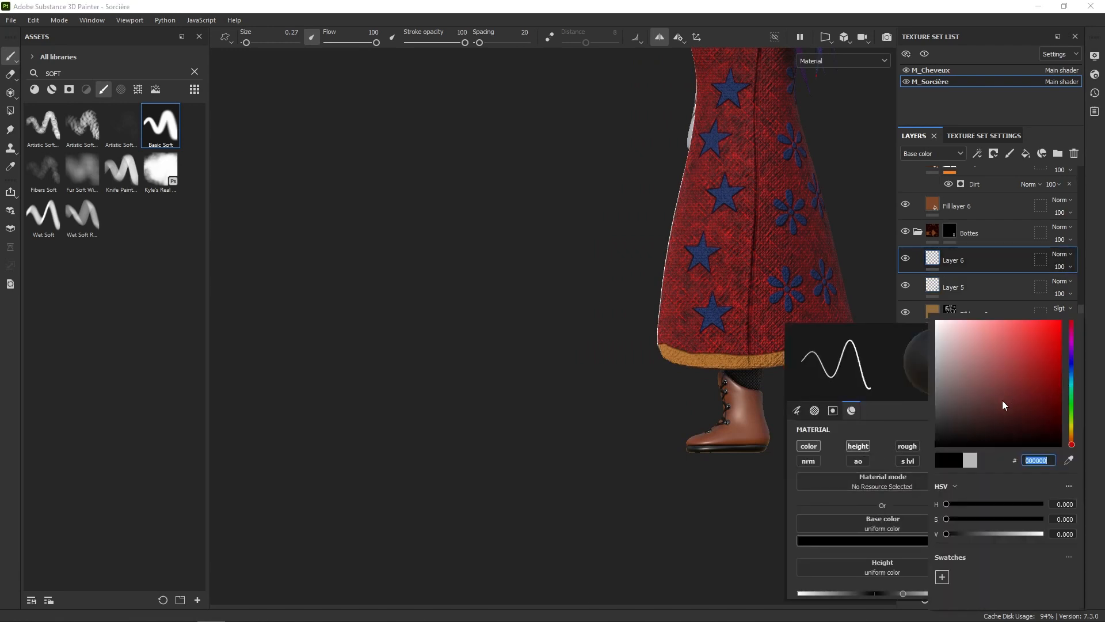
left_click_drag(1001, 398, 937, 349)
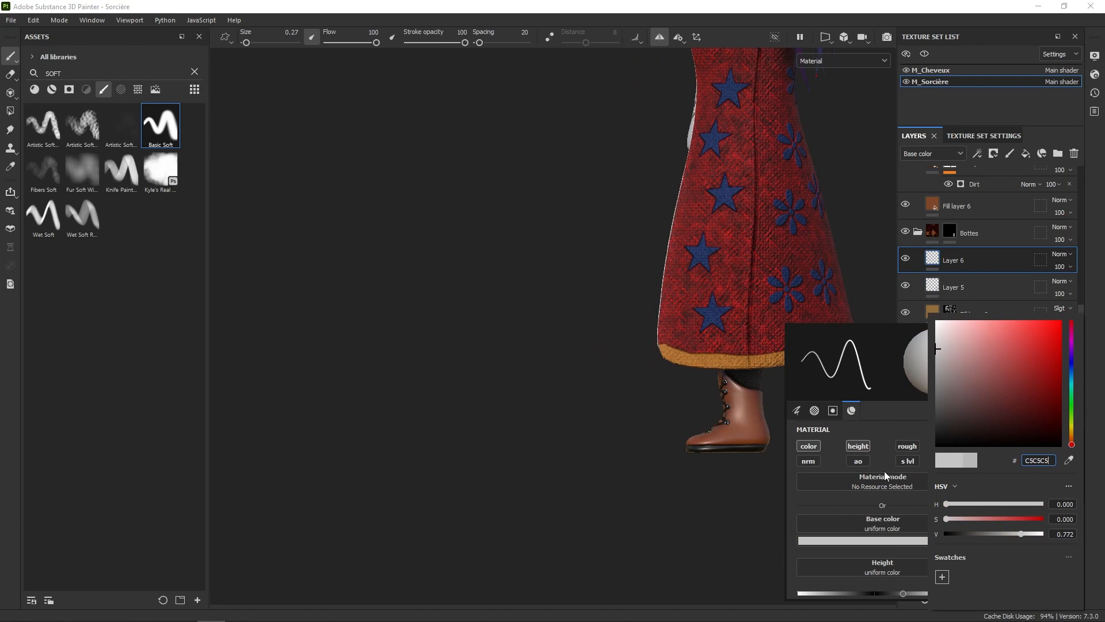
Clear the asset search, show only alphas, load the crossed-bones alpha and set the brush size to 5.91
left_click(454, 320)
left_click(104, 89)
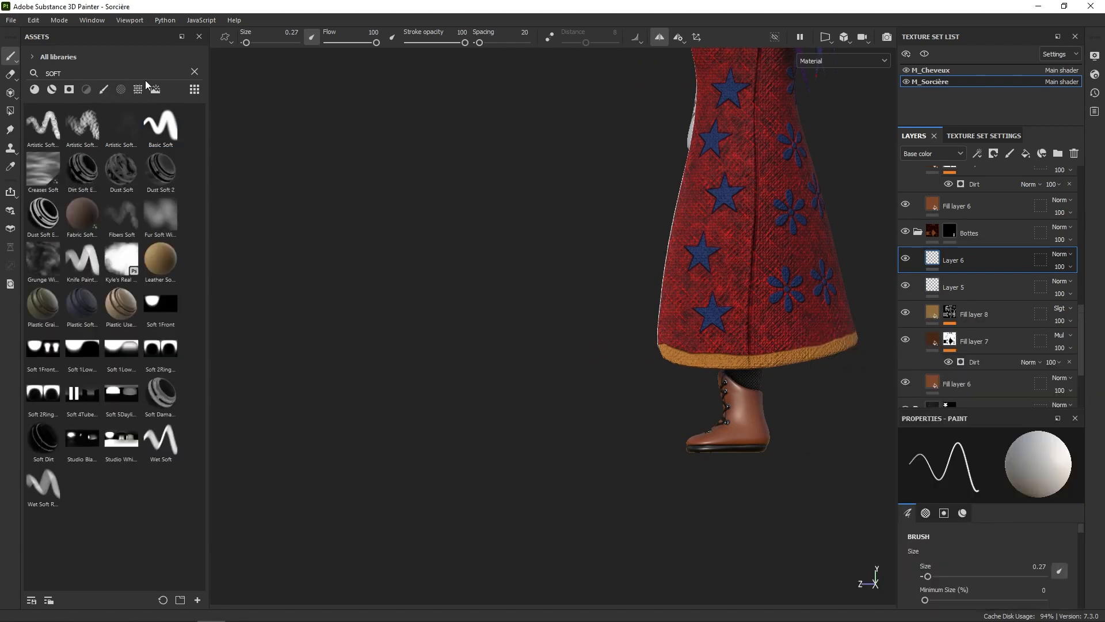
left_click(194, 72)
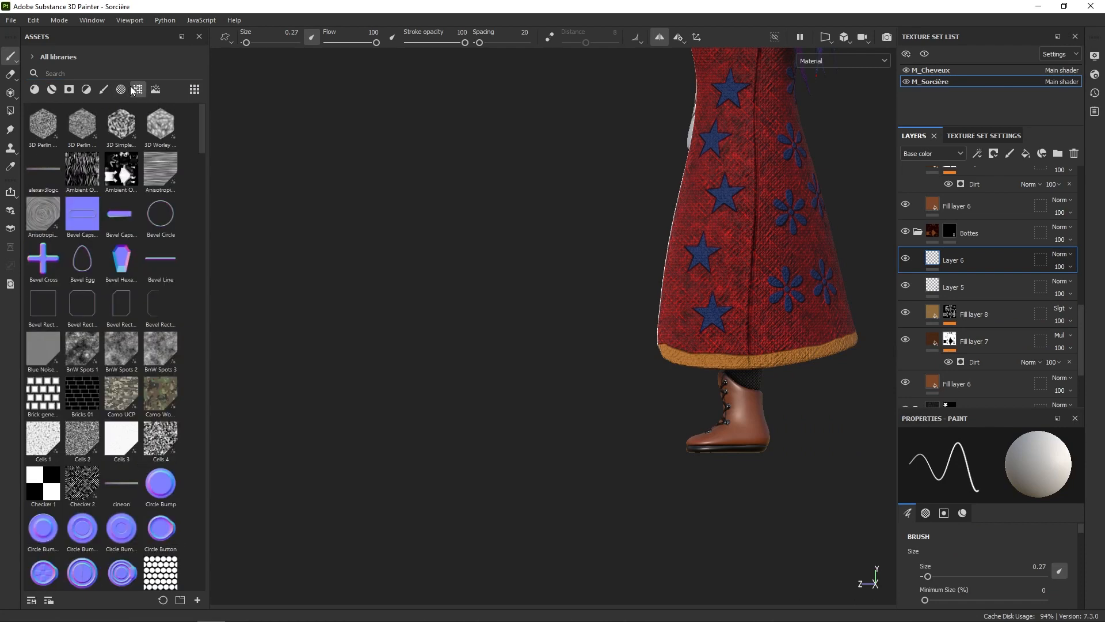
left_click(121, 89)
left_click_drag(201, 131, 199, 143)
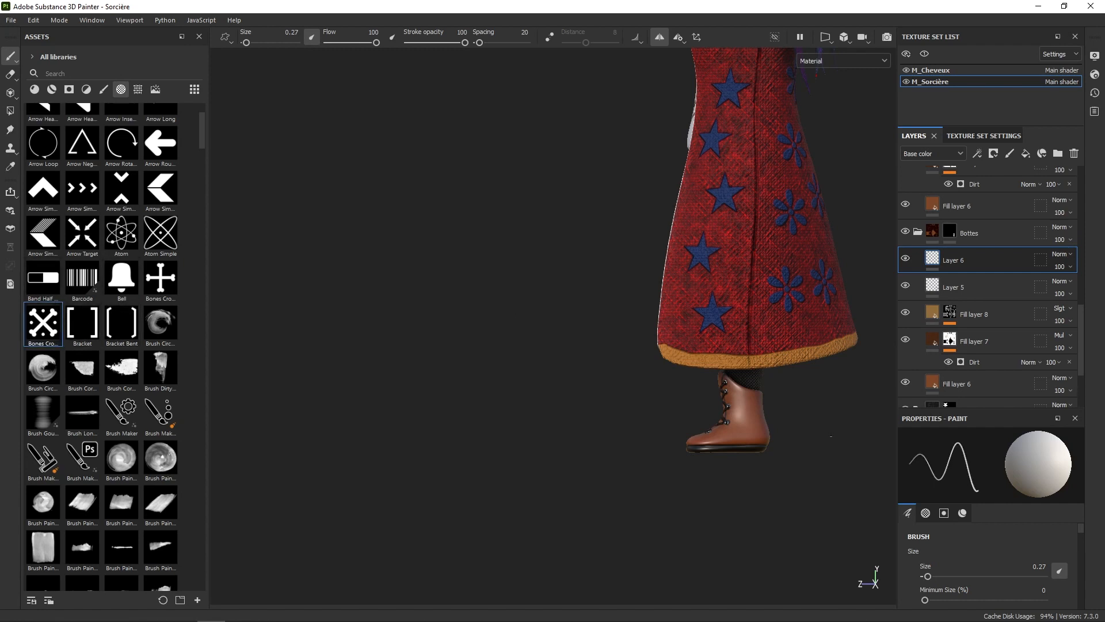
mouse_move(760, 410)
right_mouse_down("ctrl")
mouse_move(795, 404)
mouse_move(738, 411)
right_mouse_up("ctrl")
Try stamping the crossed-bones motif on the outer side of the boot
left_click(749, 409)
mouse_move(806, 414)
left_mouse_down("alt")
mouse_move(830, 432)
mouse_move(873, 426)
mouse_move(858, 446)
mouse_move(838, 442)
mouse_move(831, 466)
mouse_move(883, 458)
mouse_move(771, 478)
left_mouse_up("alt")
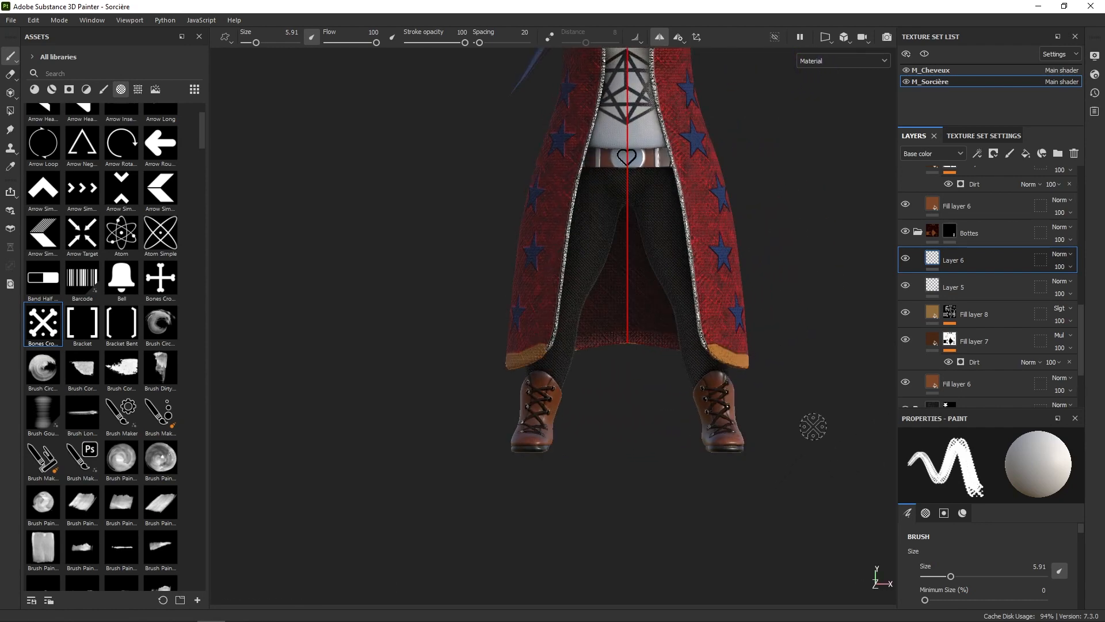
left_click_drag(813, 427, 744, 432, "alt")
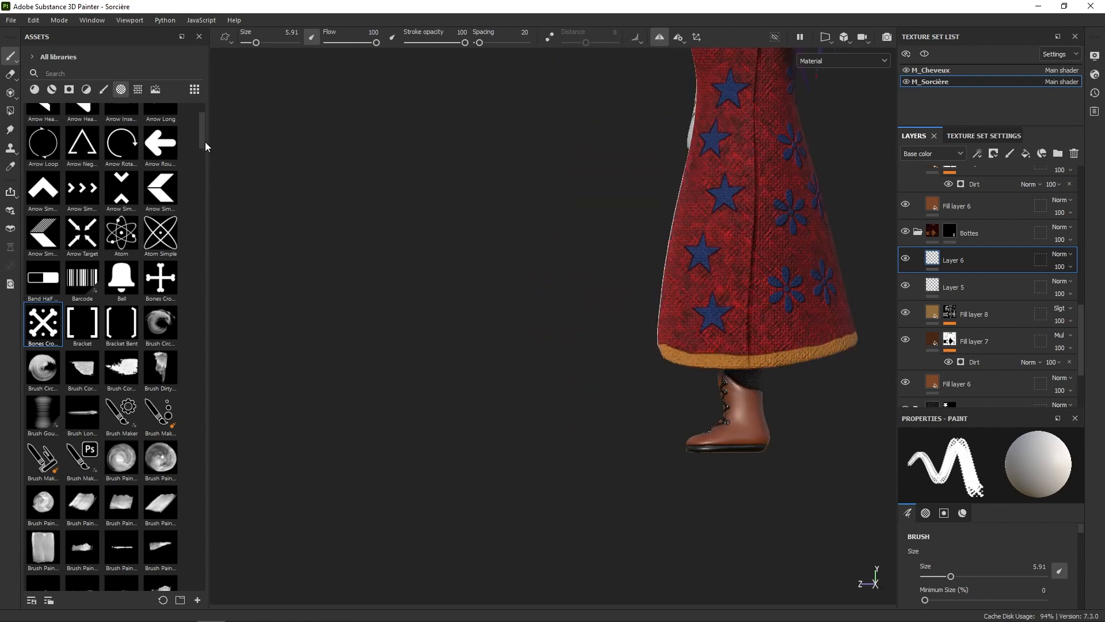
Load the Card Spades alpha into the brush and try stamping it on the outer side of the boot
left_click_drag(205, 142, 206, 189)
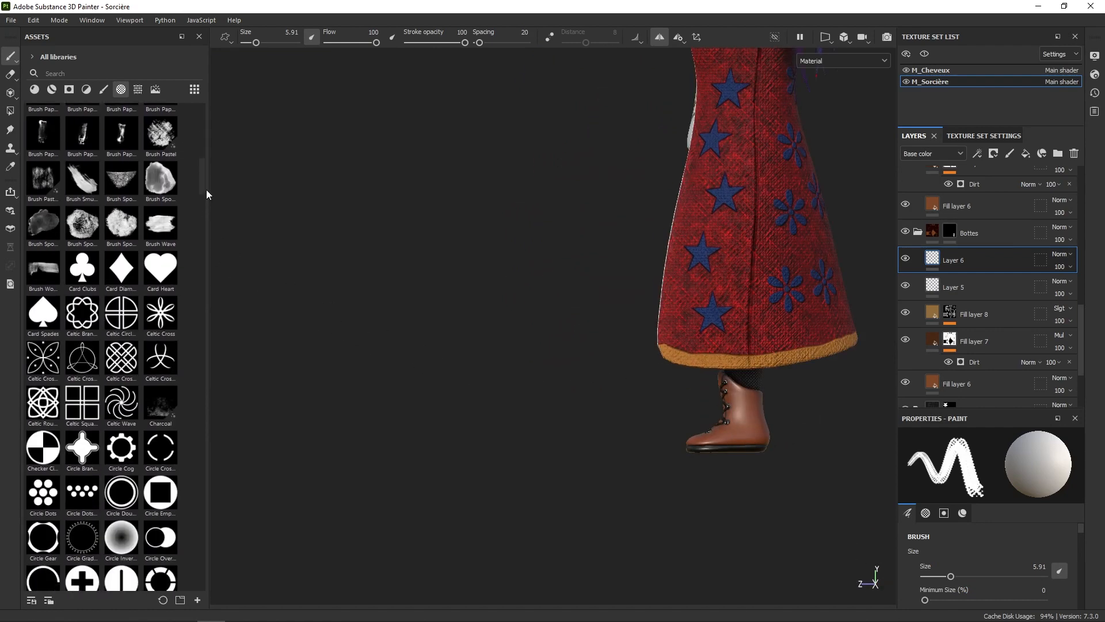
left_click(43, 314)
left_click(749, 407)
left_click_drag(808, 389, 842, 406, "alt")
Change the brush's base color to a dark orange-brown and try stamping the spade on the boot's outer side
right_click(803, 403)
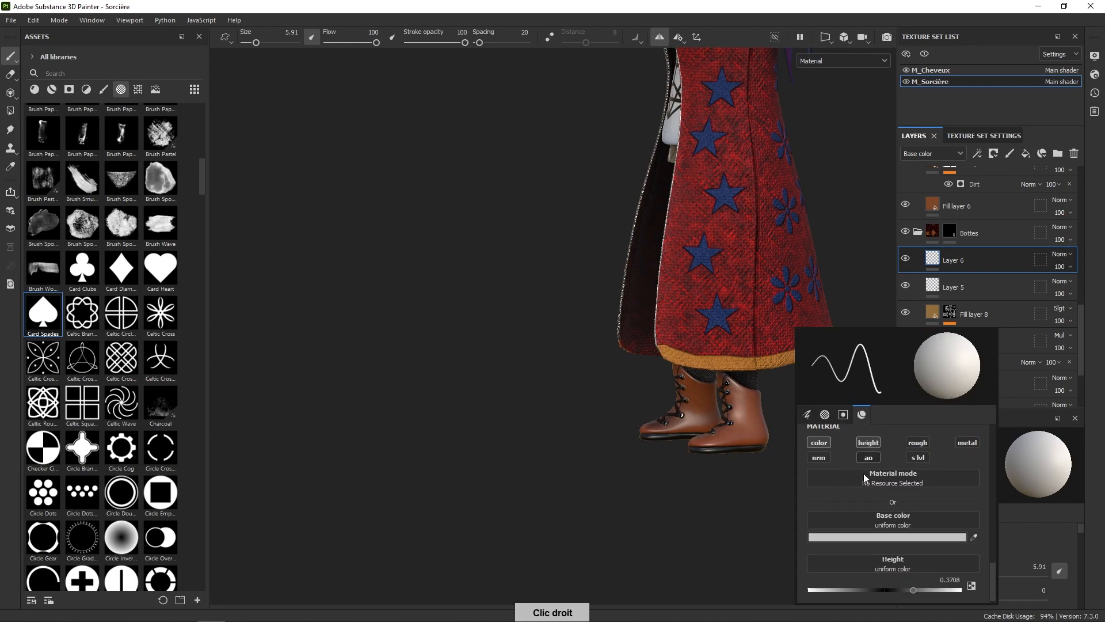
left_click(835, 537)
left_click(967, 382)
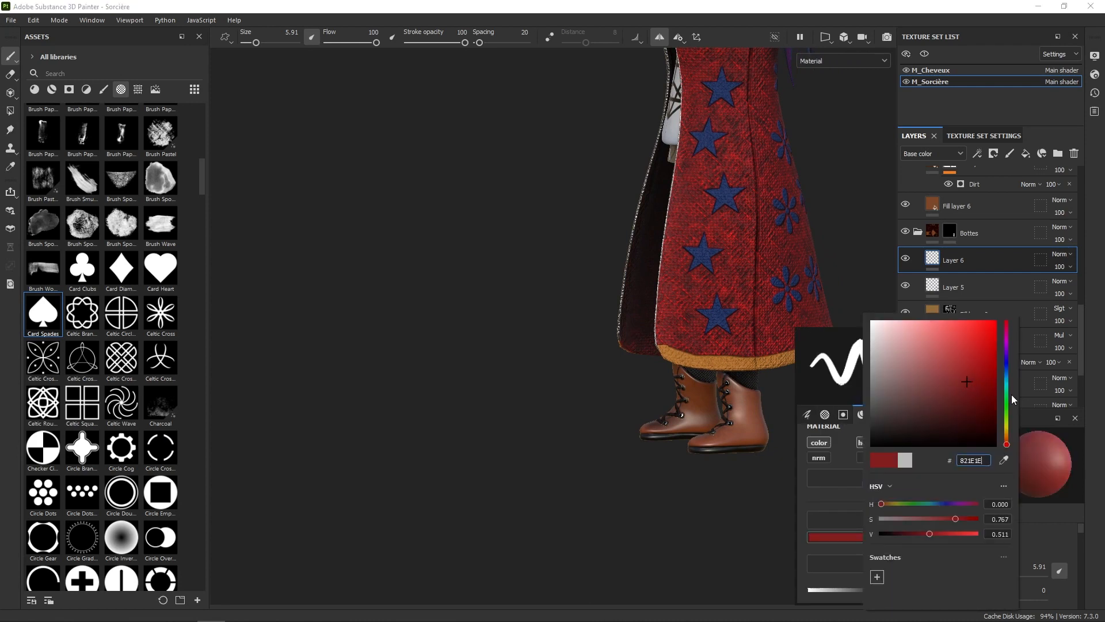
left_click_drag(1013, 399, 1006, 438)
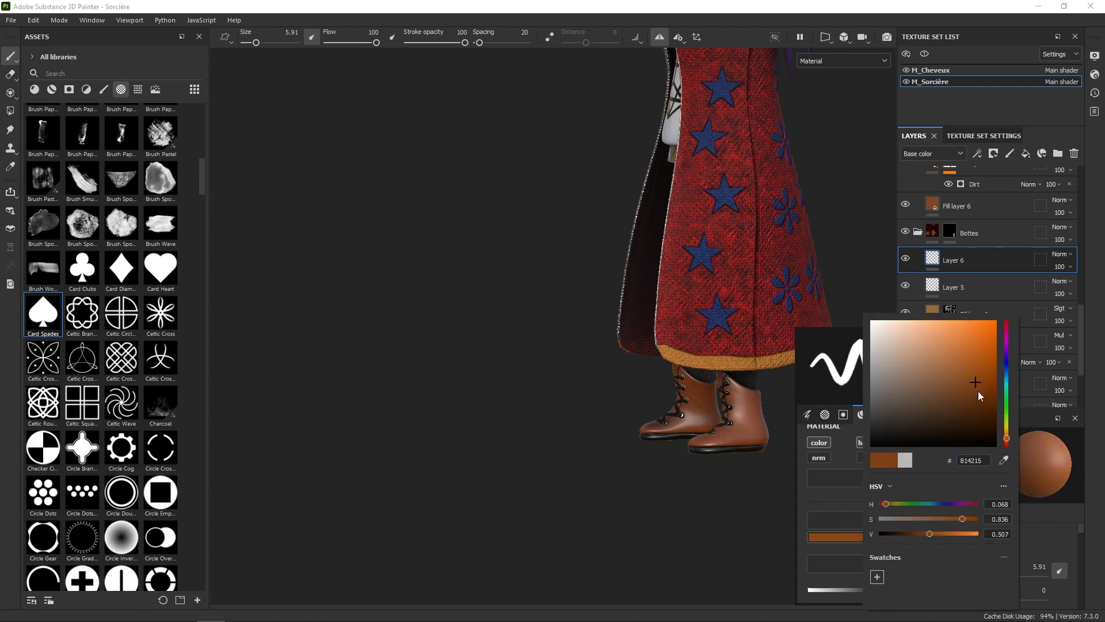
left_click_drag(978, 396, 974, 385)
left_click(742, 388)
left_click_drag(768, 387, 836, 401, "alt")
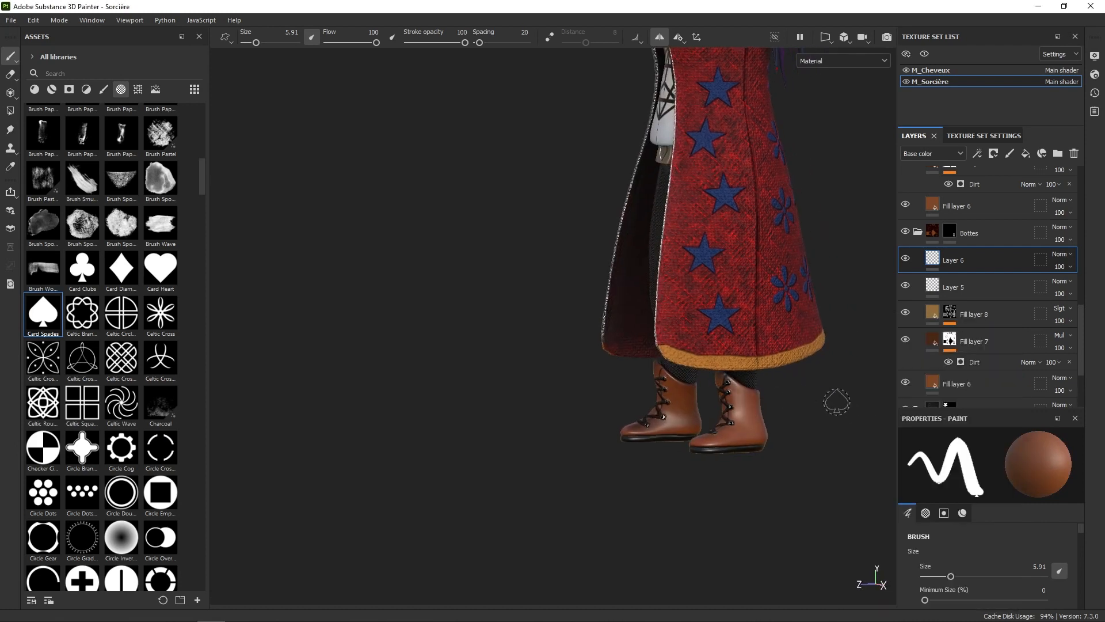
Try a pale beige base color, C5A087, for the spade stamp on the boot's outer side
right_click(836, 401)
left_click(870, 540)
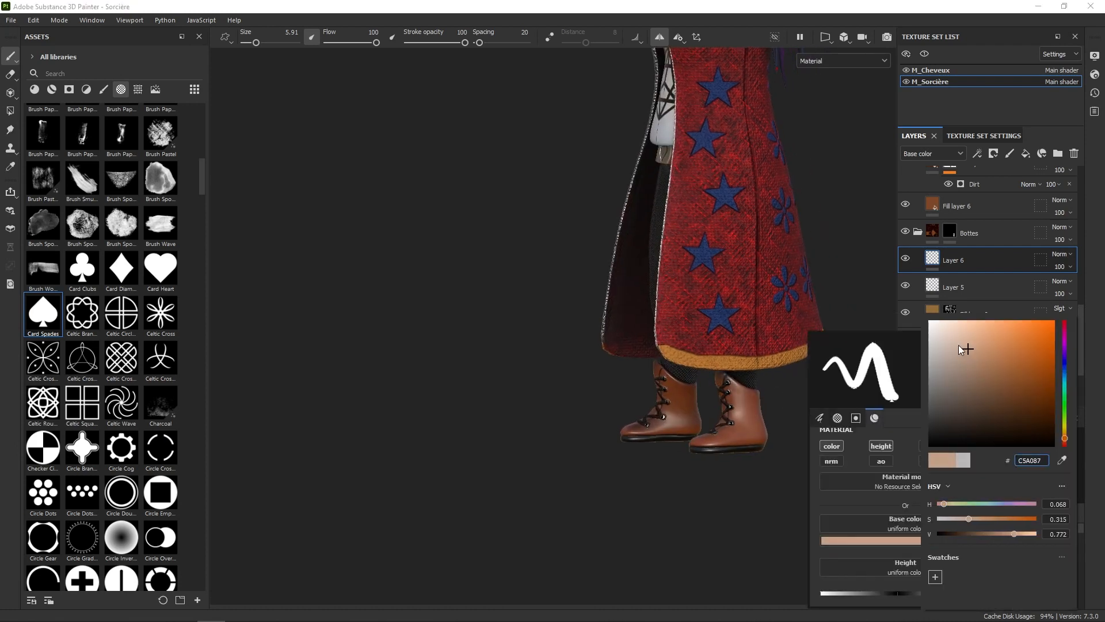
left_click(764, 402)
left_click(750, 406)
left_click_drag(818, 393, 777, 400, "alt")
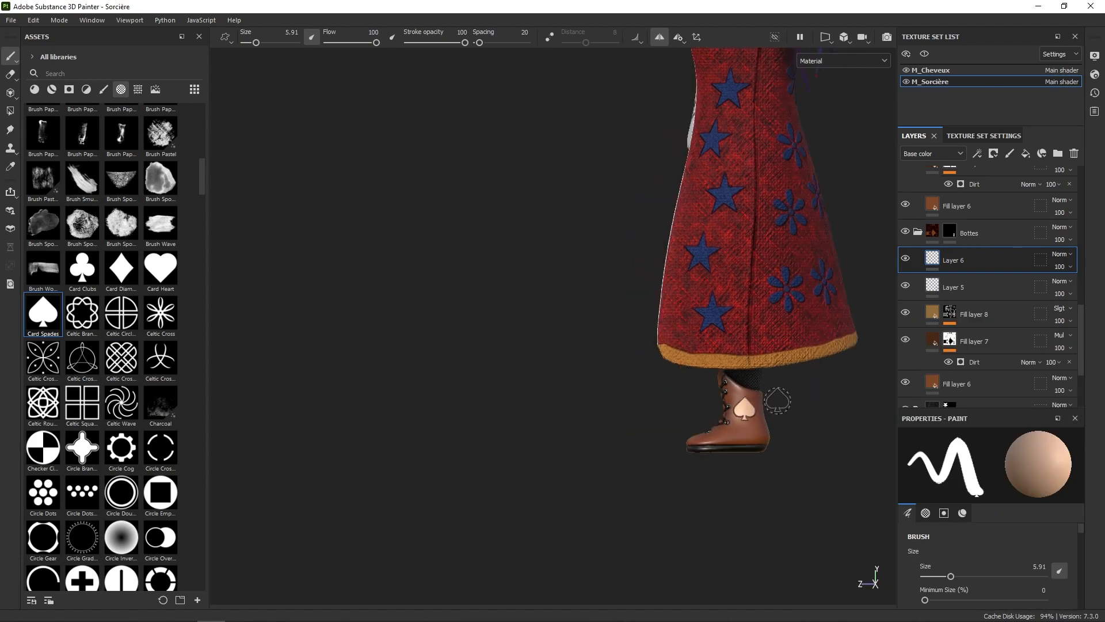
Set the brush's base color to medium brown A86D44 and stamp the spade on the boot's outer side
right_click(824, 384)
right_click(829, 384)
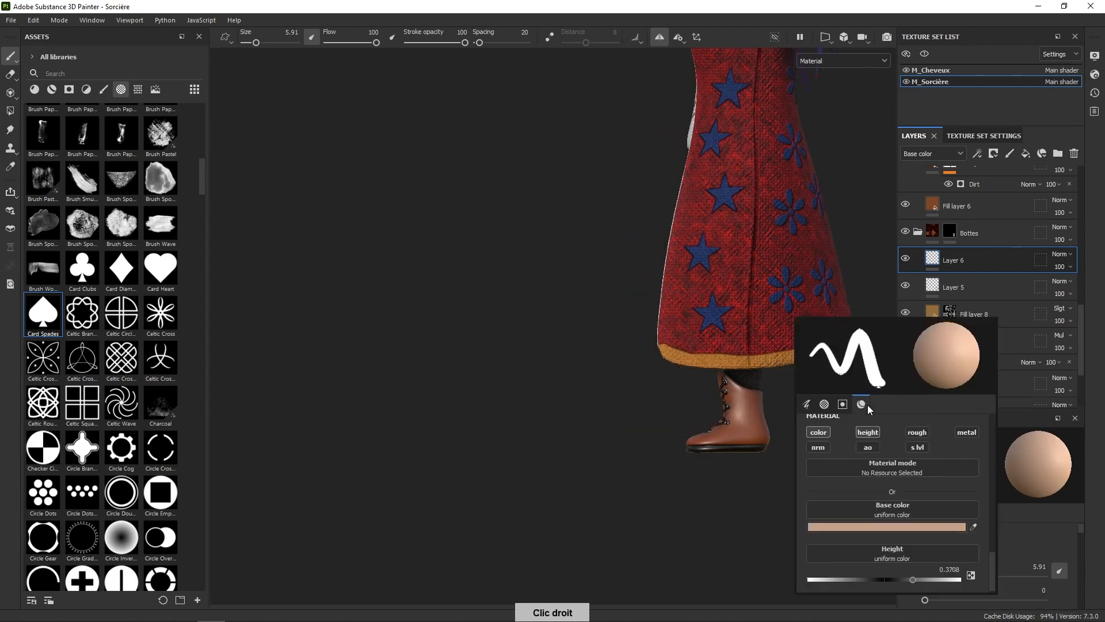
left_click(881, 527)
mouse_move(981, 372)
left_mouse_down()
mouse_move(999, 378)
mouse_move(1004, 363)
left_mouse_up()
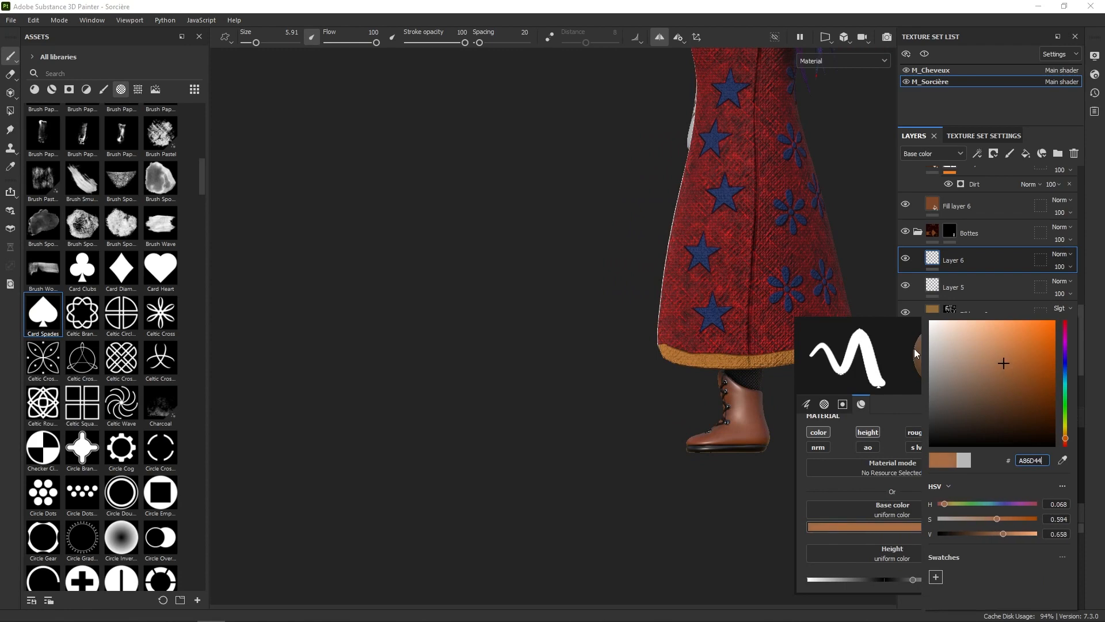
left_click(757, 400)
Collapse the Bottes group and turn on the LightBoost_Halloween_1 group, toggling its visibility to compare the full character
left_click_drag(795, 414, 981, 456, "alt")
right_click_drag(867, 468, 790, 221, "alt")
right_click_drag(756, 393, 799, 299, "alt")
middle_click_drag(784, 419, 733, 522, "alt")
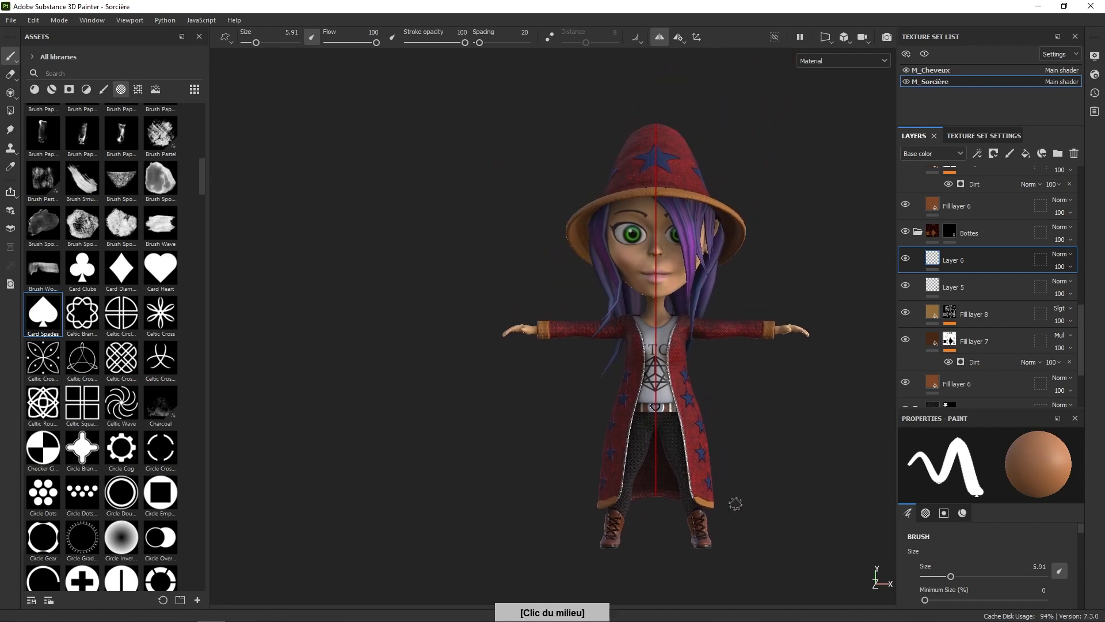
left_click_drag(736, 502, 768, 475, "alt")
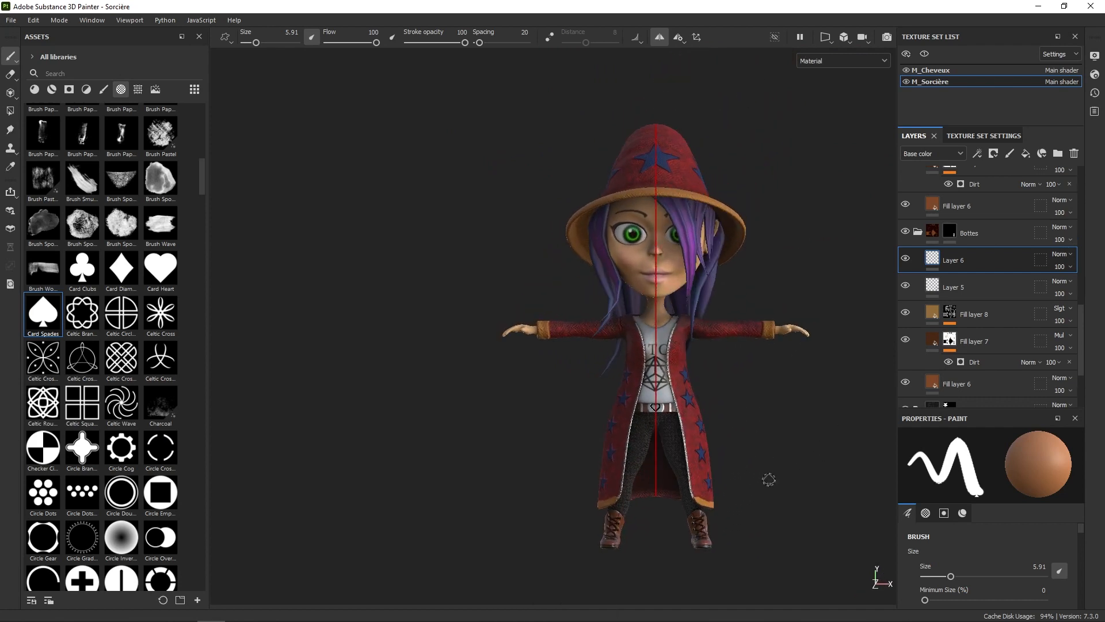
left_click(918, 231)
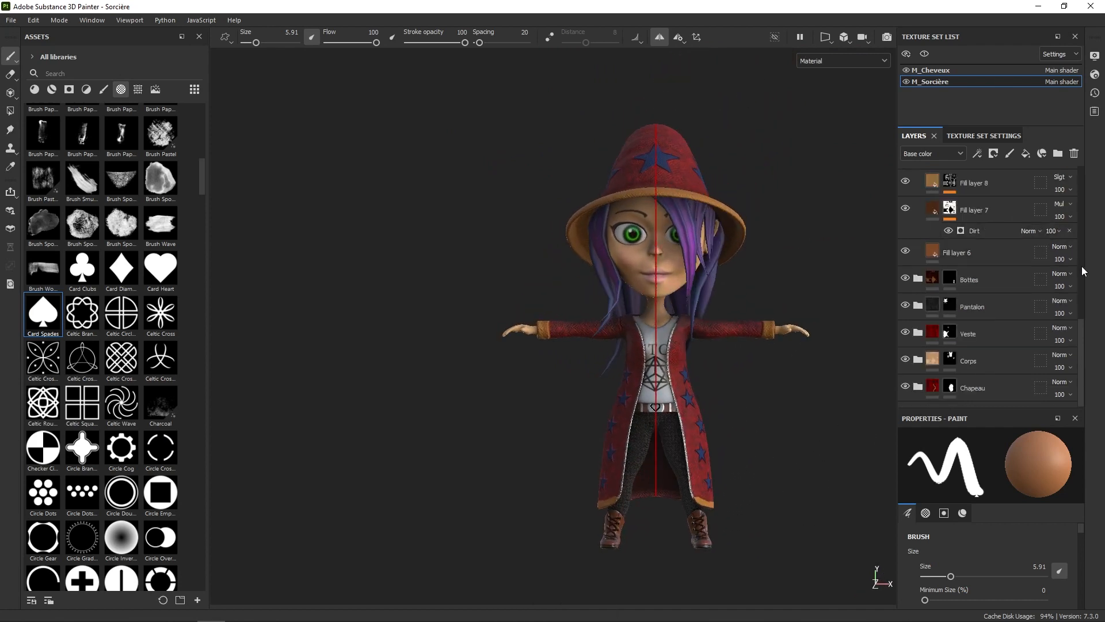
scroll(979, 230, "up", 10)
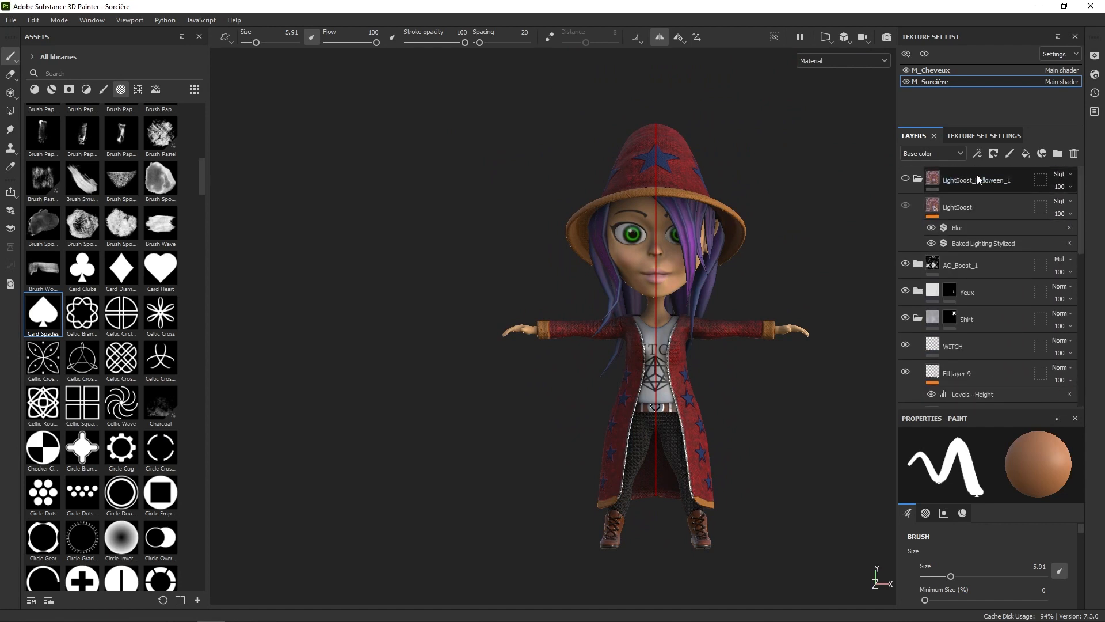
left_click(905, 179)
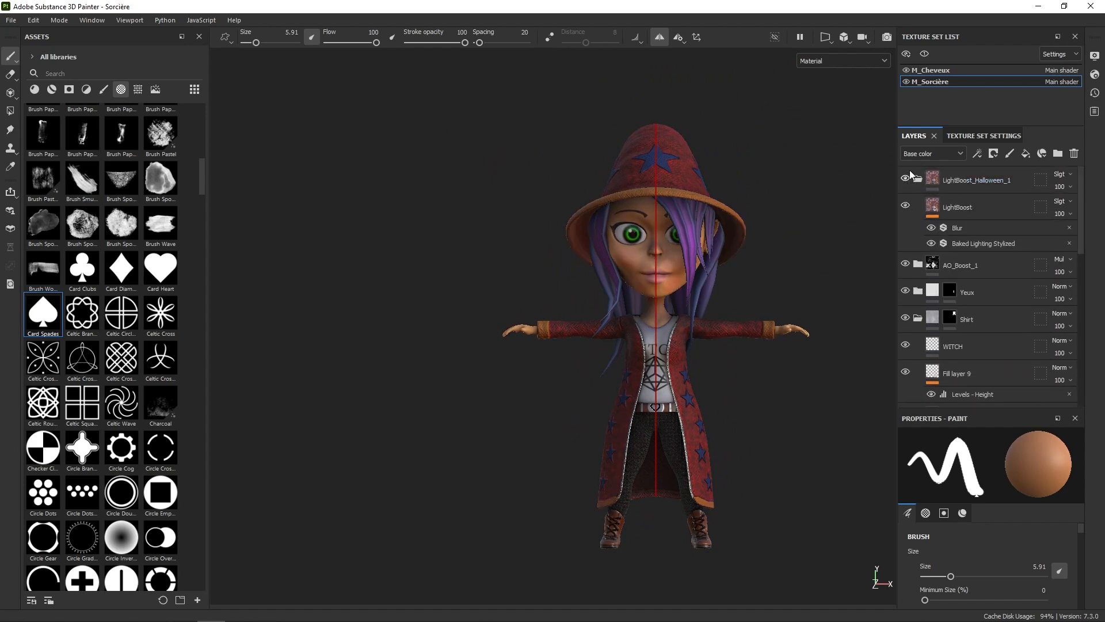
left_click(906, 179)
left_click(906, 180)
left_click(906, 180)
left_click(906, 180)
Check the character in the Base color channel view, and return to the Material view
left_click(857, 61)
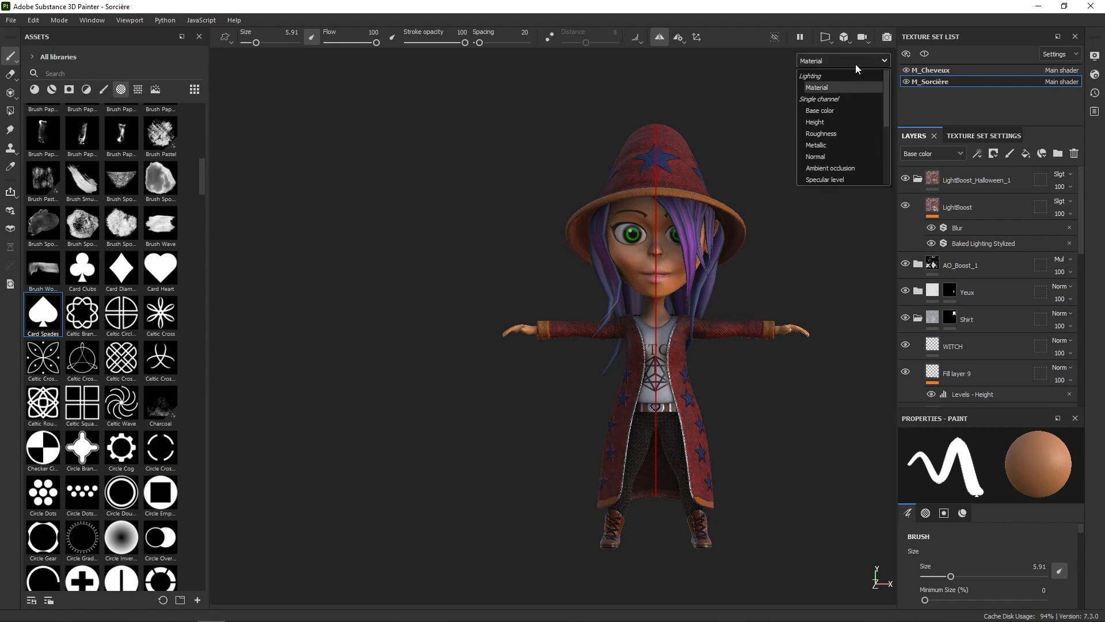
left_click(835, 108)
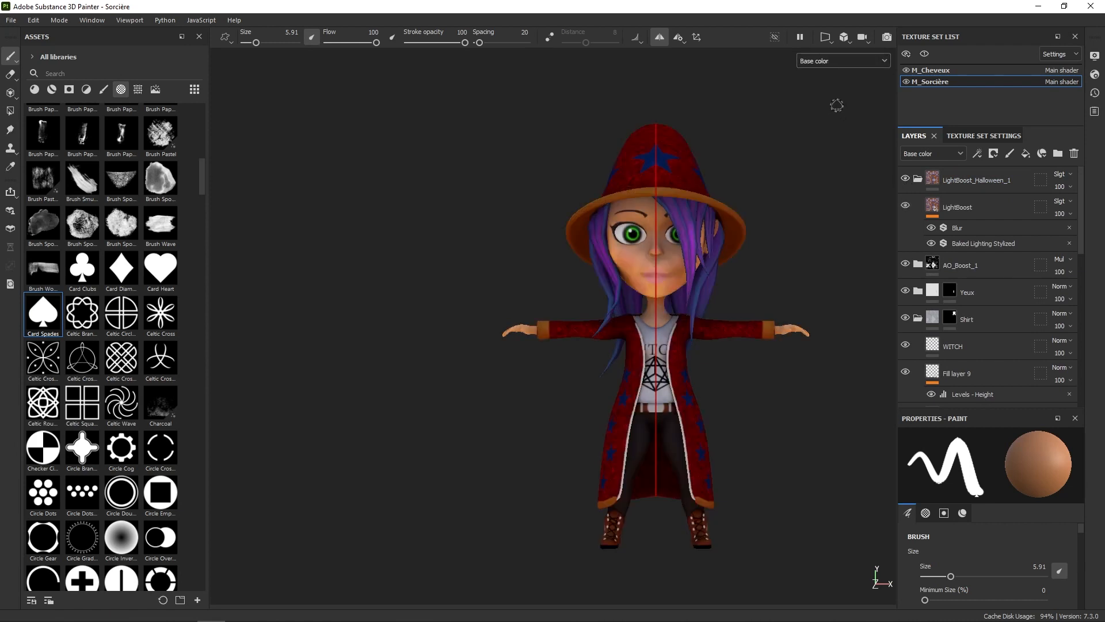
left_click(843, 61)
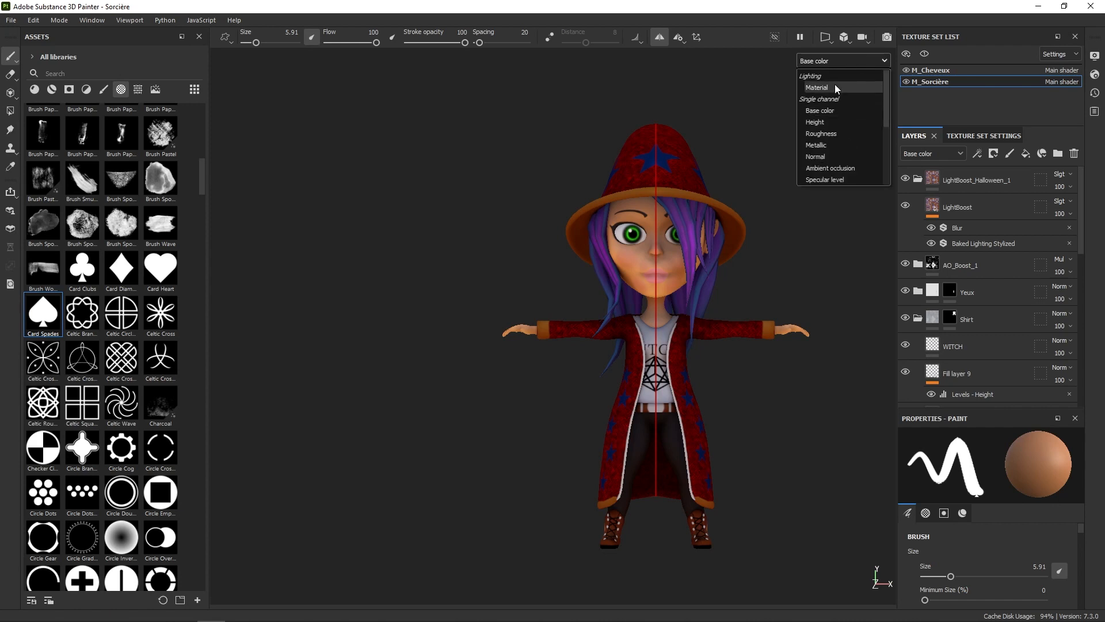
left_click(838, 85)
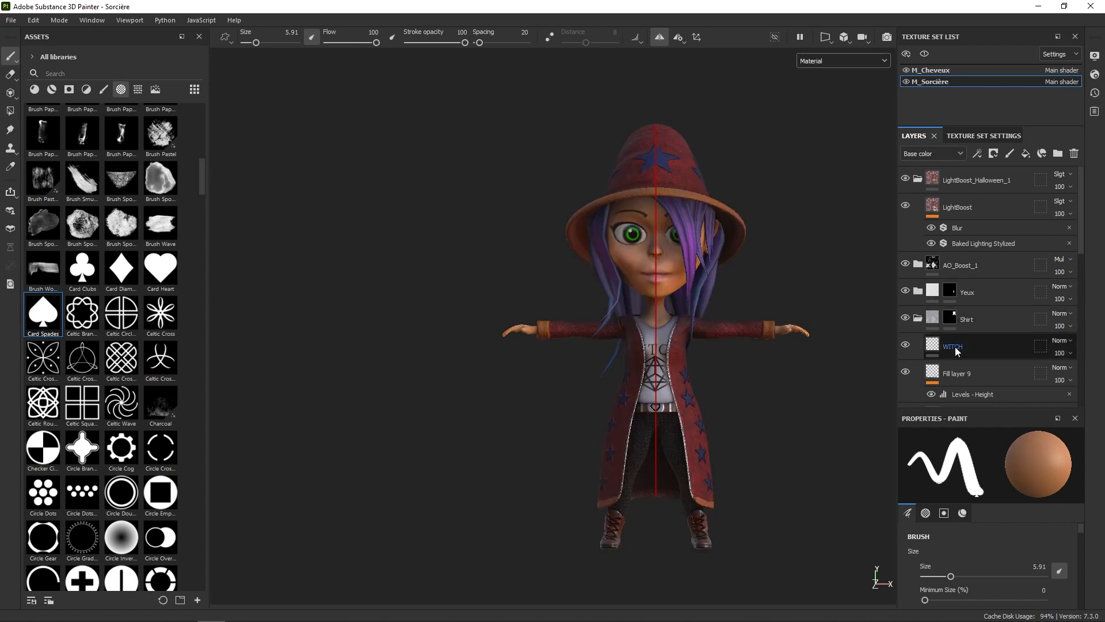
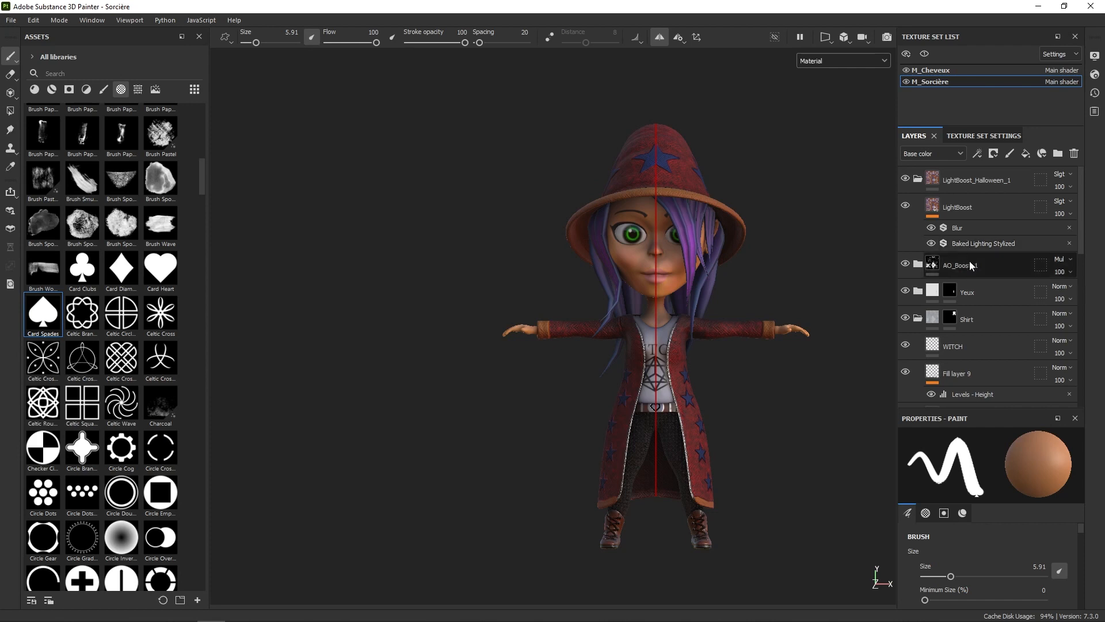
Collapse the Shirt group, expand the Chapeau group and select its Base_Color fill layer
left_click(917, 318)
scroll(1078, 305, "down", 3)
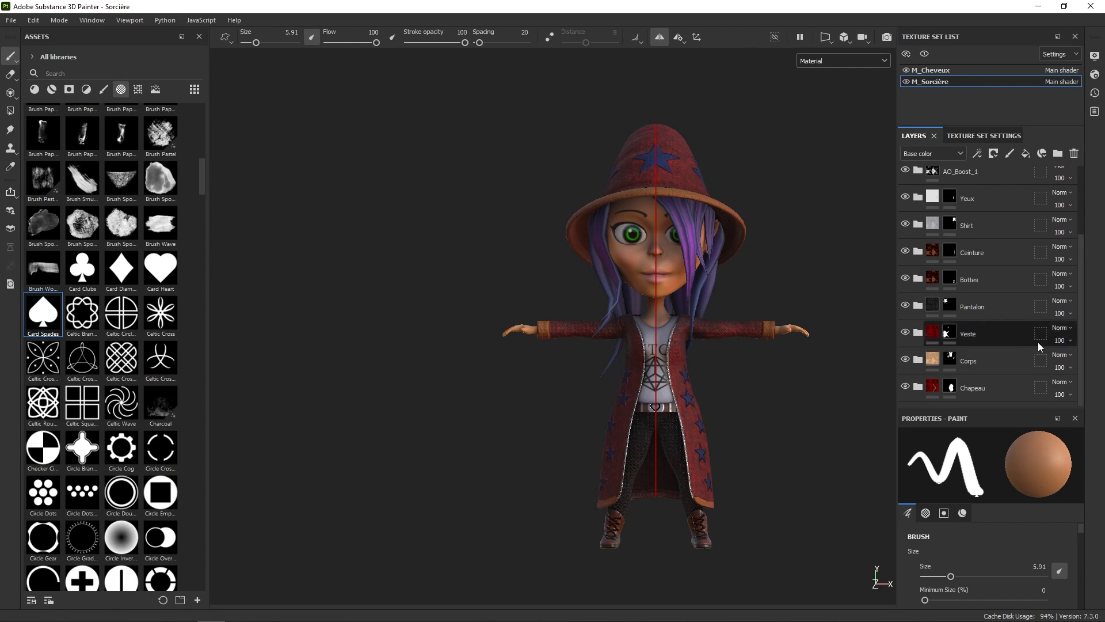
left_click(918, 387)
scroll(1078, 340, "down", 4)
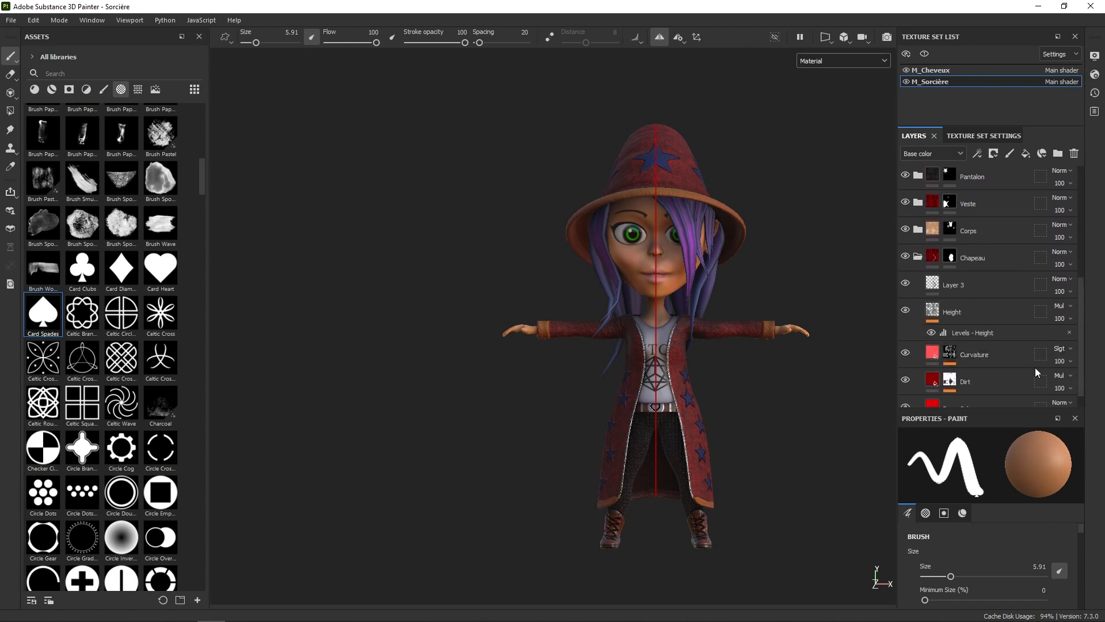
scroll(1078, 335, "down", 1)
left_click(979, 388)
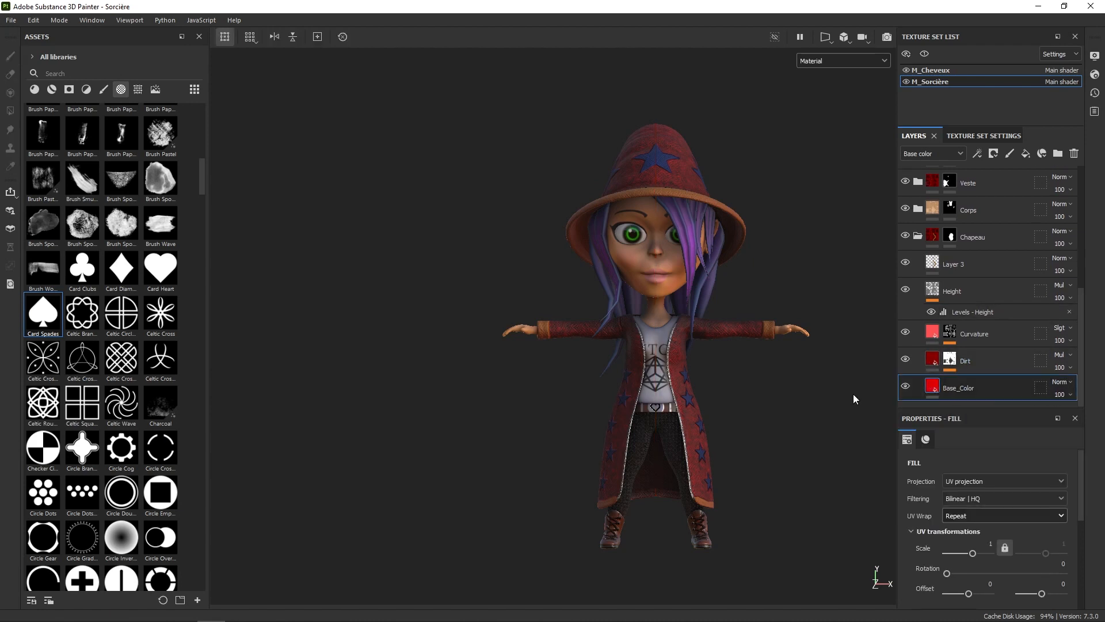
Try enabling the Specular level channel on the hat's Base_Color layer and lowering its value
right_click(814, 404)
scroll(1003, 572, "down", 3)
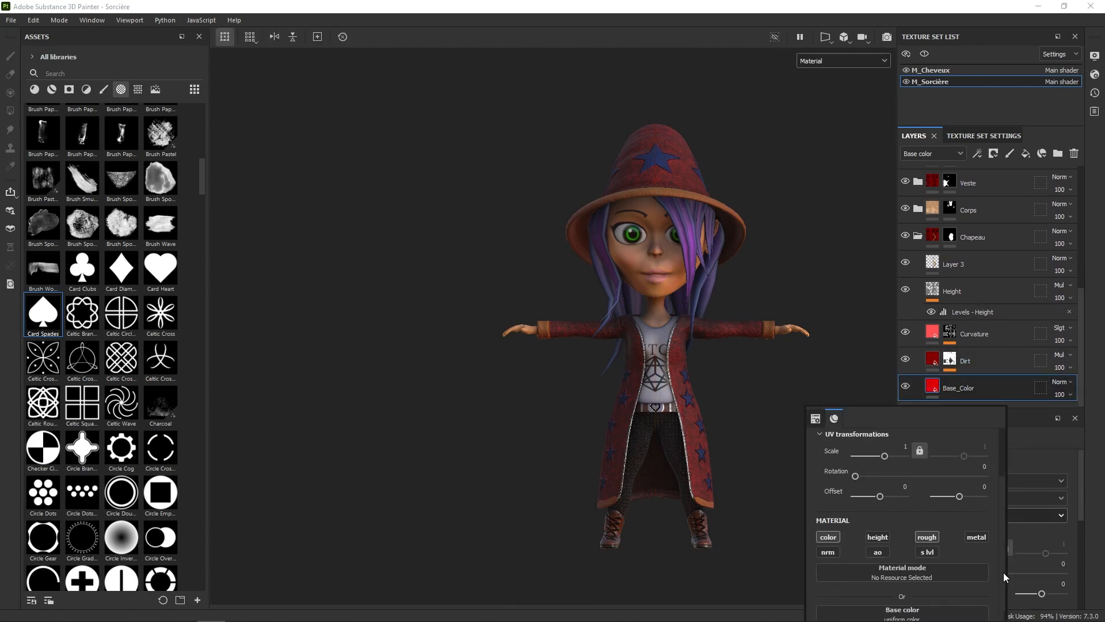
scroll(1002, 526, "down", 2)
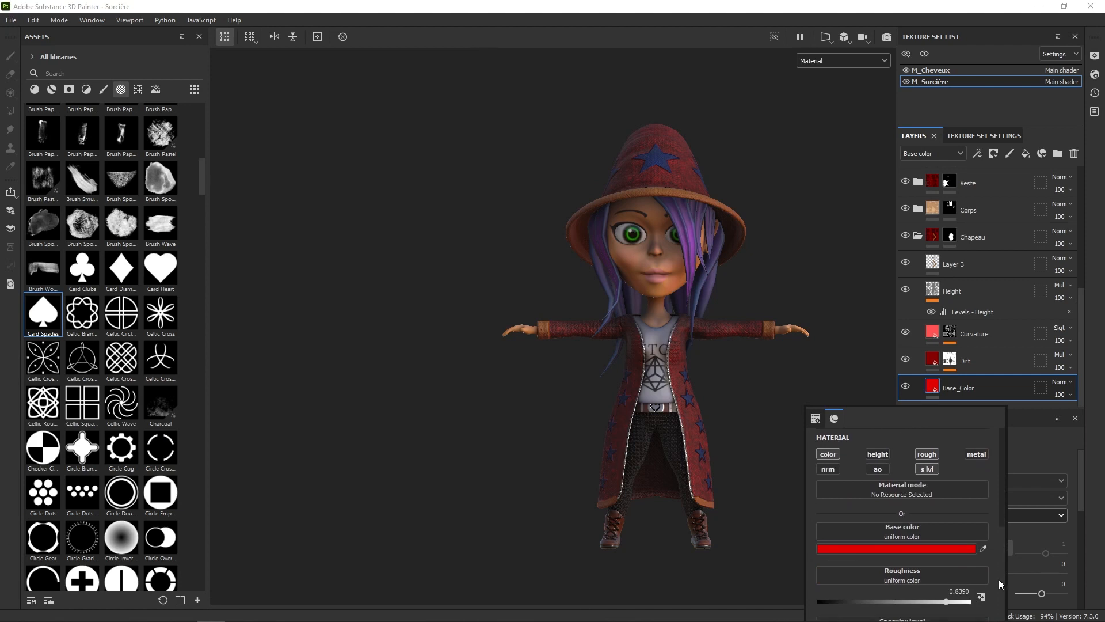
right_click(851, 243)
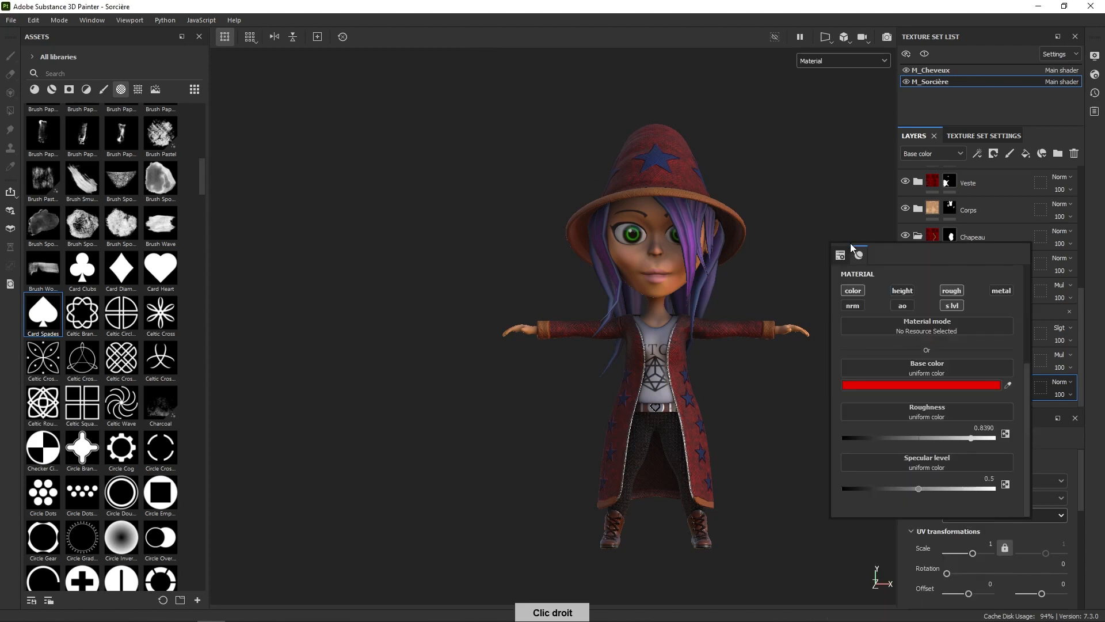
mouse_move(919, 488)
left_mouse_down()
mouse_move(835, 504)
mouse_move(994, 488)
mouse_move(792, 524)
left_mouse_up()
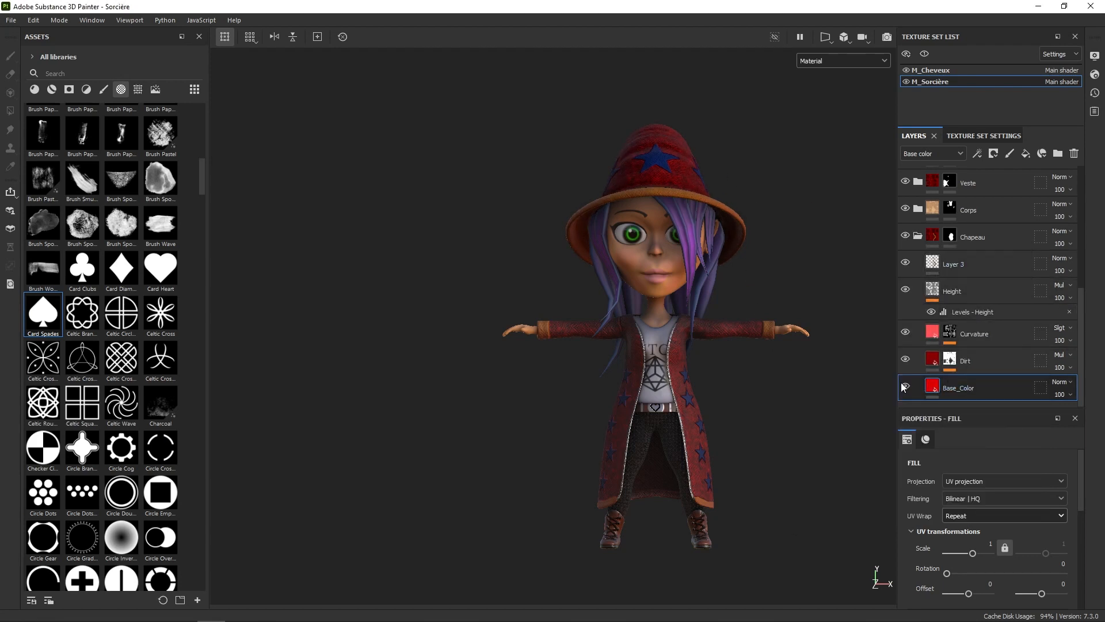
right_click(894, 412)
left_click(919, 490)
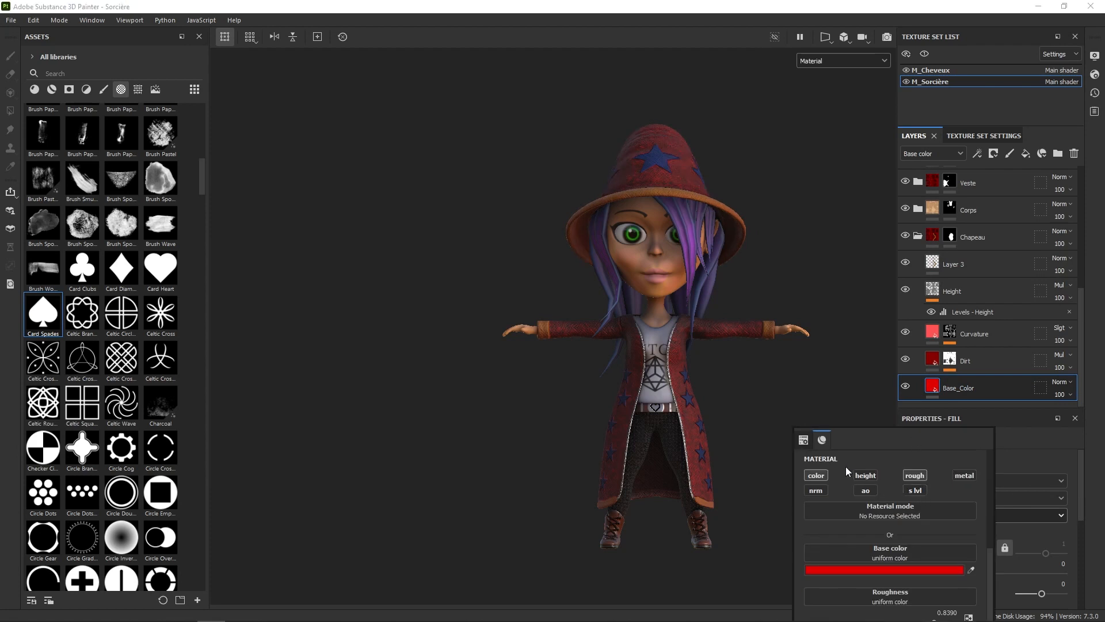
Add a new fill layer and move it to the top of the layer stack, above the LightBoost_Halloween_1 group
left_click_drag(1079, 329, 1073, 202)
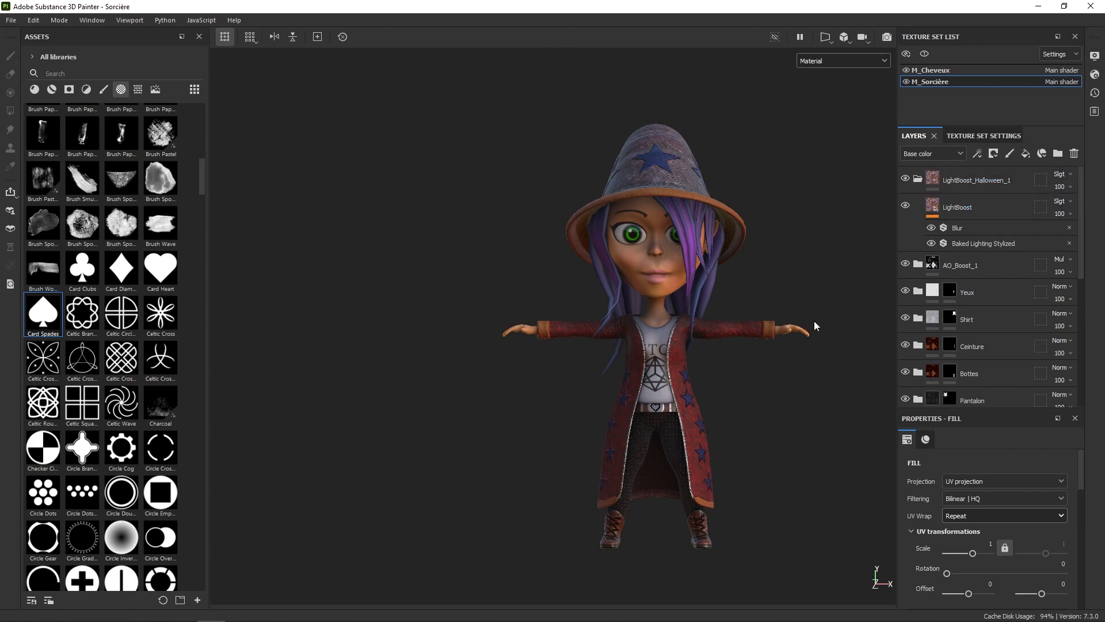
left_click_drag(1082, 224, 1076, 351)
left_click_drag(987, 362, 975, 188)
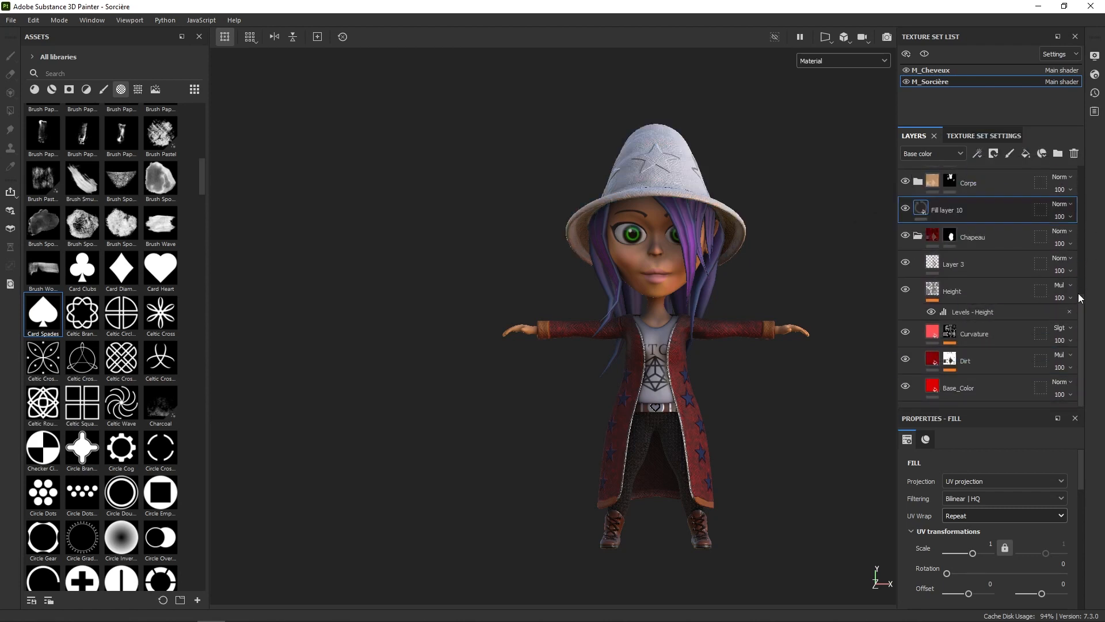
left_click_drag(1082, 282, 1076, 246)
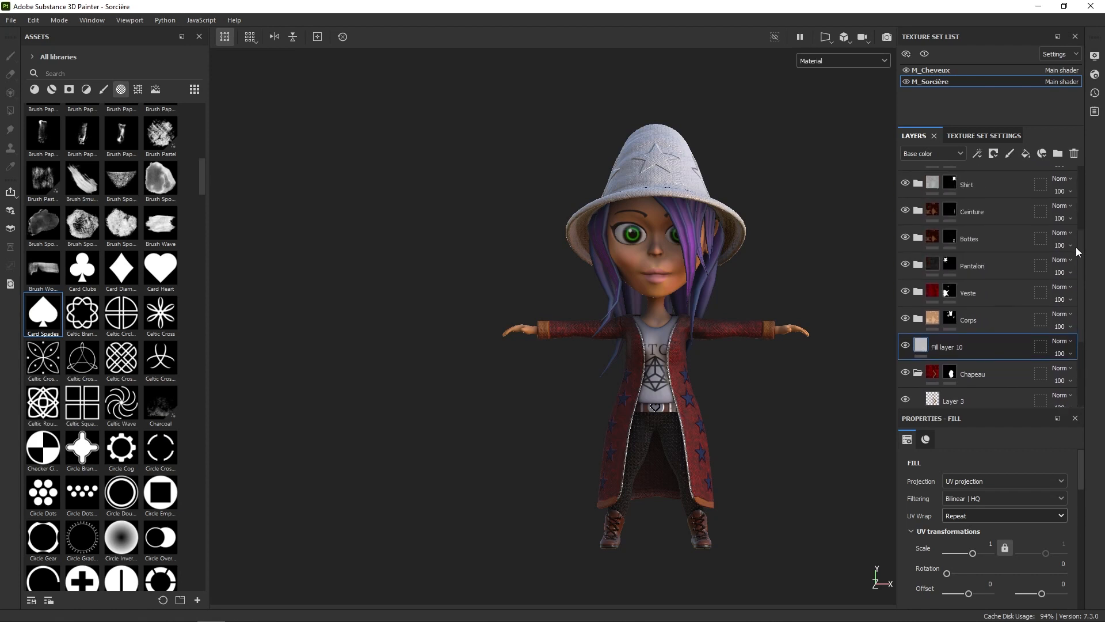
left_click_drag(979, 337, 1016, 171)
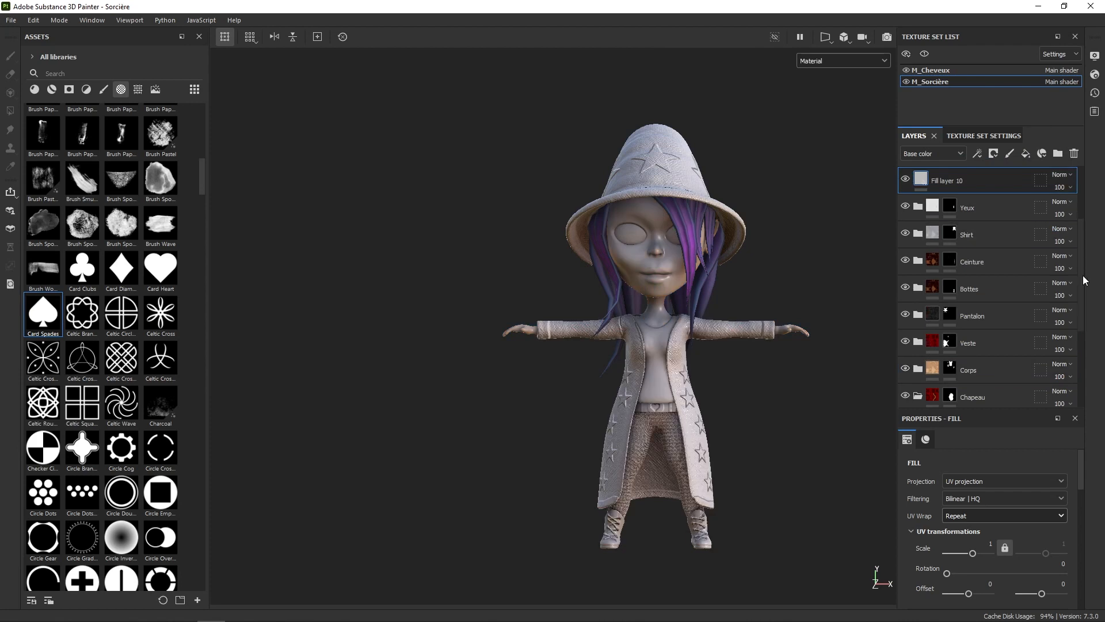
left_click_drag(1082, 277, 1075, 216)
left_click_drag(970, 288, 985, 168)
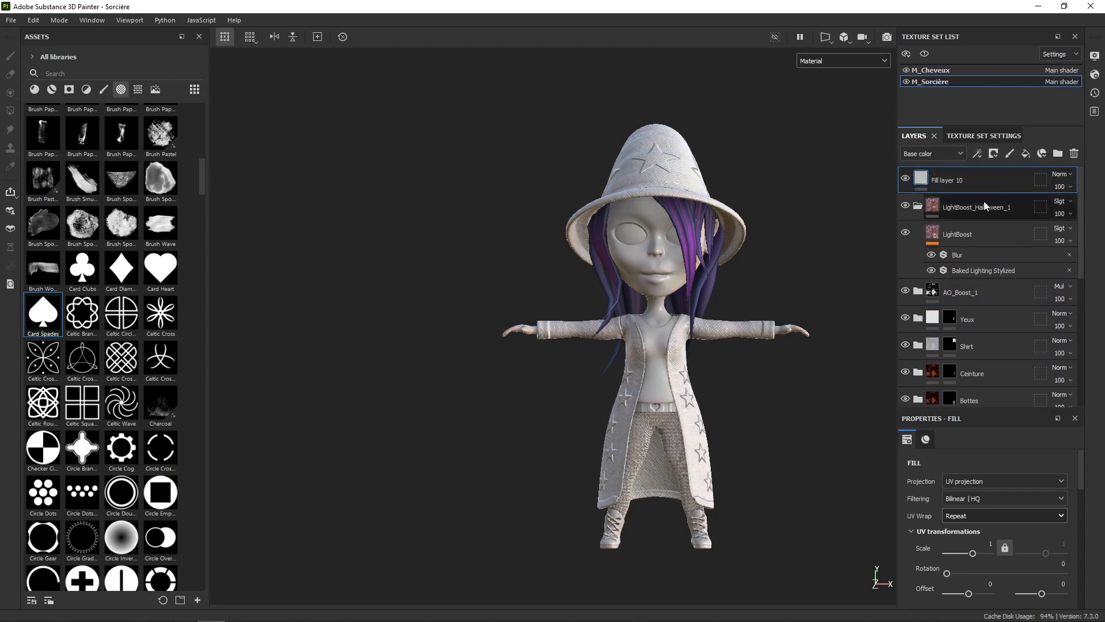
Limit the new fill layer to the Specular level channel only and lower its value to 0
right_click(820, 216)
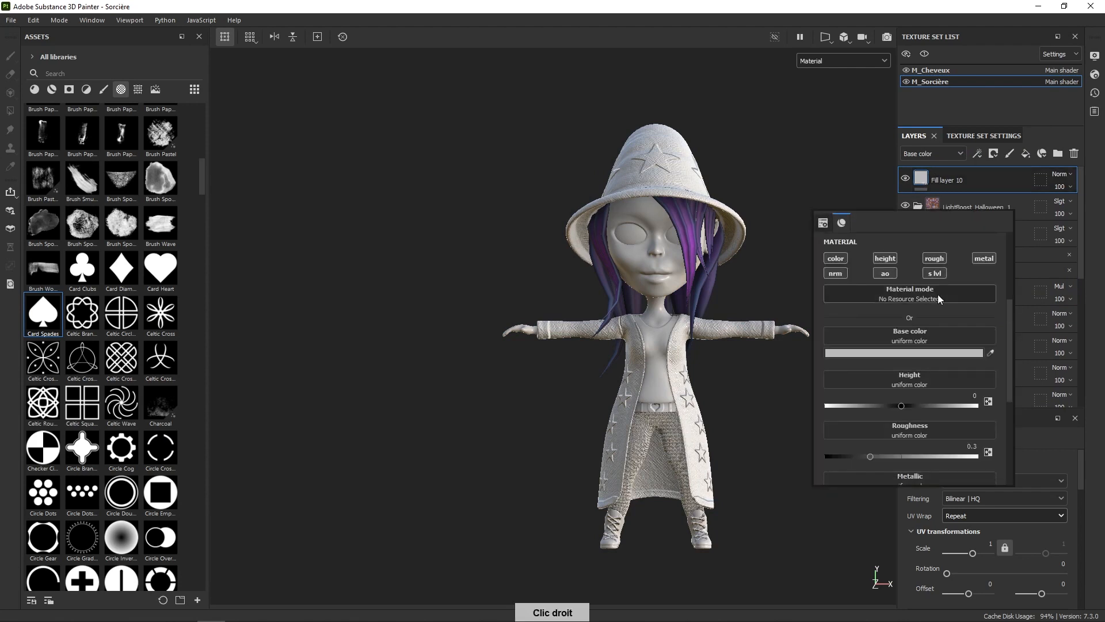
left_click(938, 274, "alt")
left_click_drag(898, 360, 900, 359)
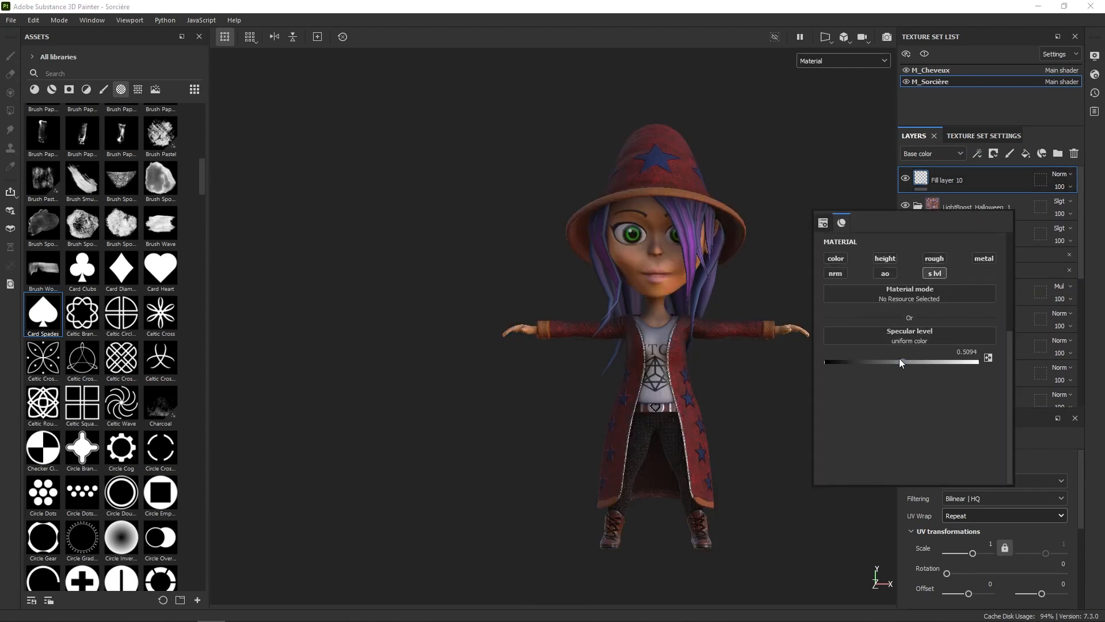
left_click_drag(819, 328, 775, 379, "alt")
Set the top fill layer's Specular level to 0.1311 and check the reflections on the character
right_click(811, 368)
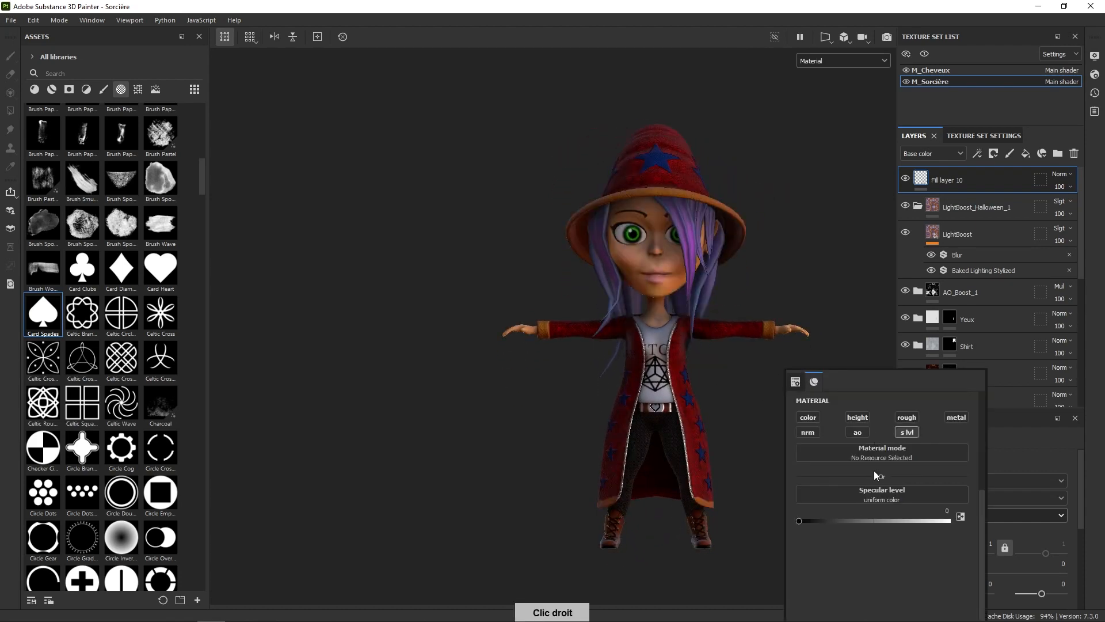
left_click_drag(800, 519, 810, 496)
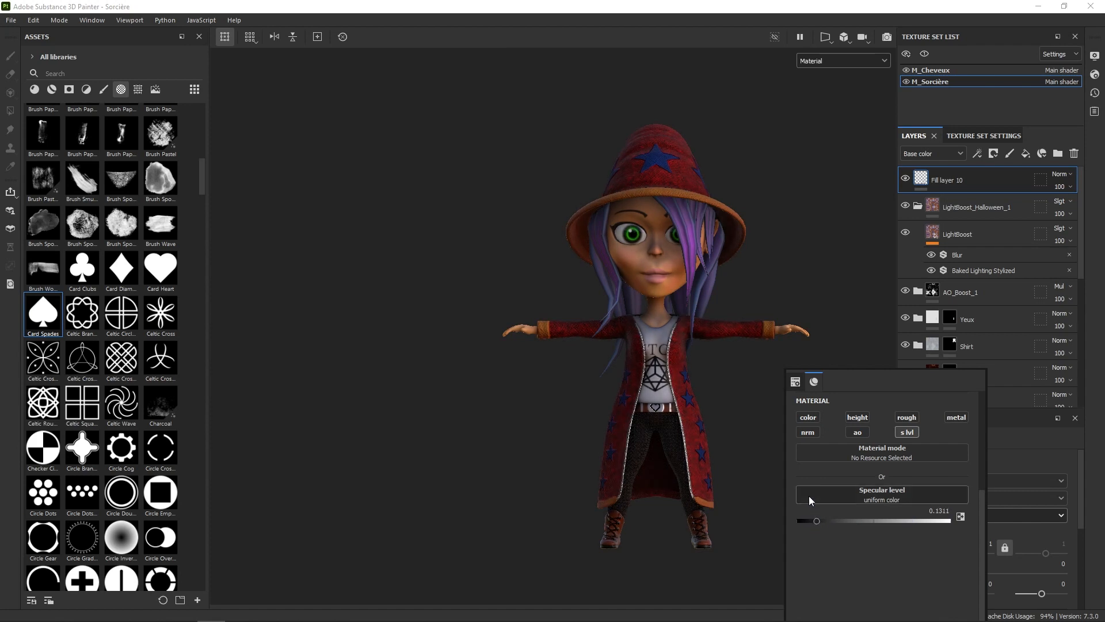
mouse_move(806, 388)
left_mouse_down("alt")
mouse_move(692, 400)
mouse_move(804, 392)
left_mouse_up("alt")
right_click_drag(777, 395, 798, 396, "alt")
middle_click_drag(799, 396, 743, 323, "alt")
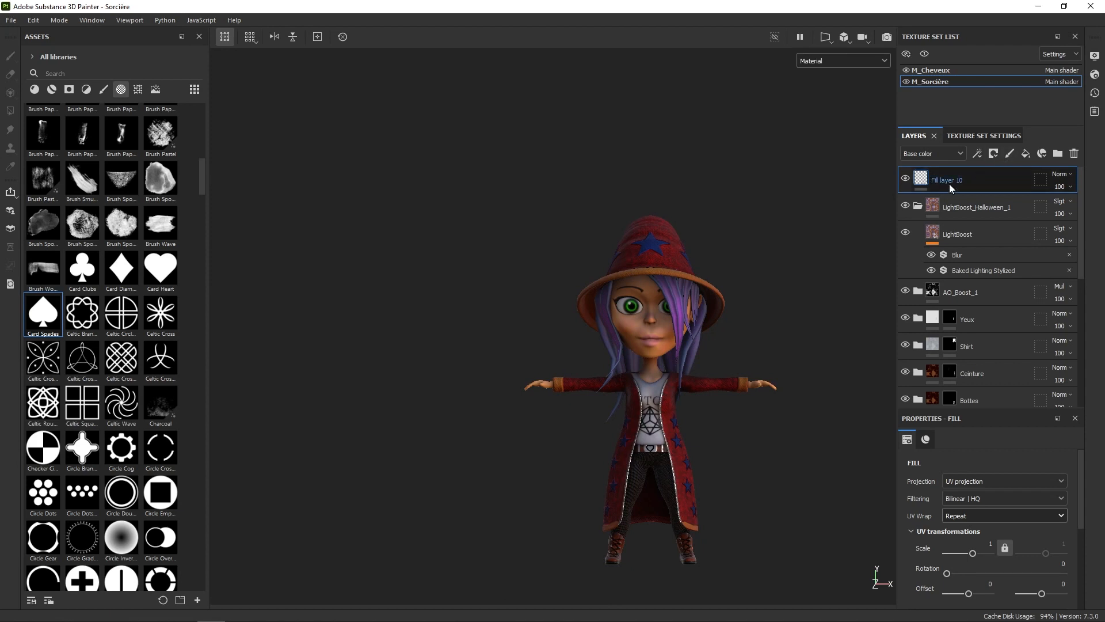
left_click_drag(758, 266, 717, 258, "alt")
left_click_drag(771, 227, 769, 274, "alt")
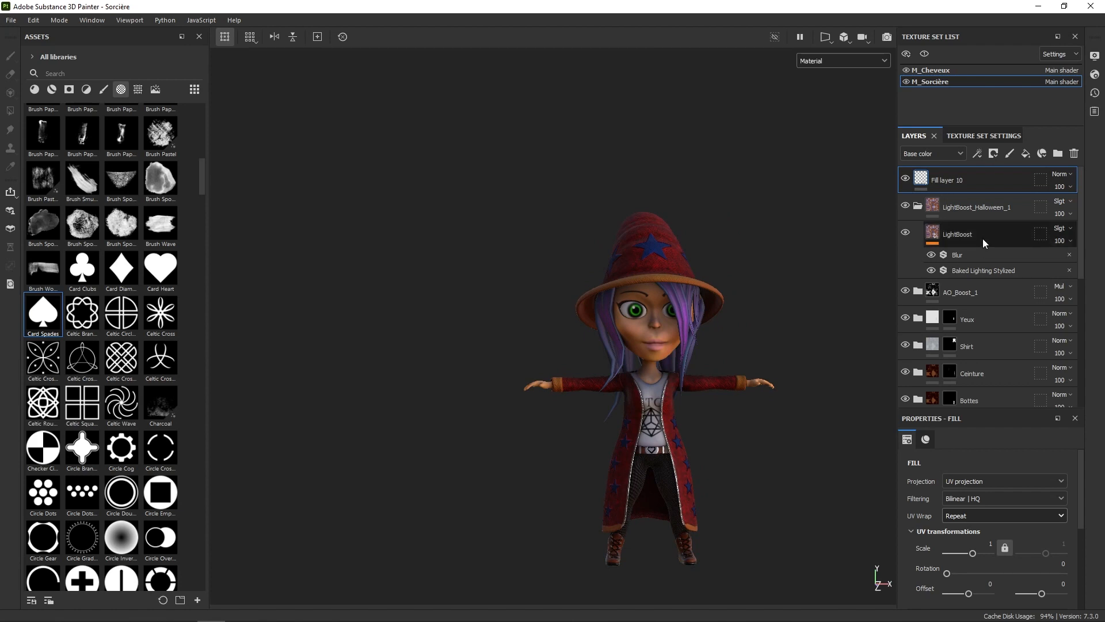
Select the M_Cheveux texture set and compare the character in the Base color and Material views
left_click(928, 70)
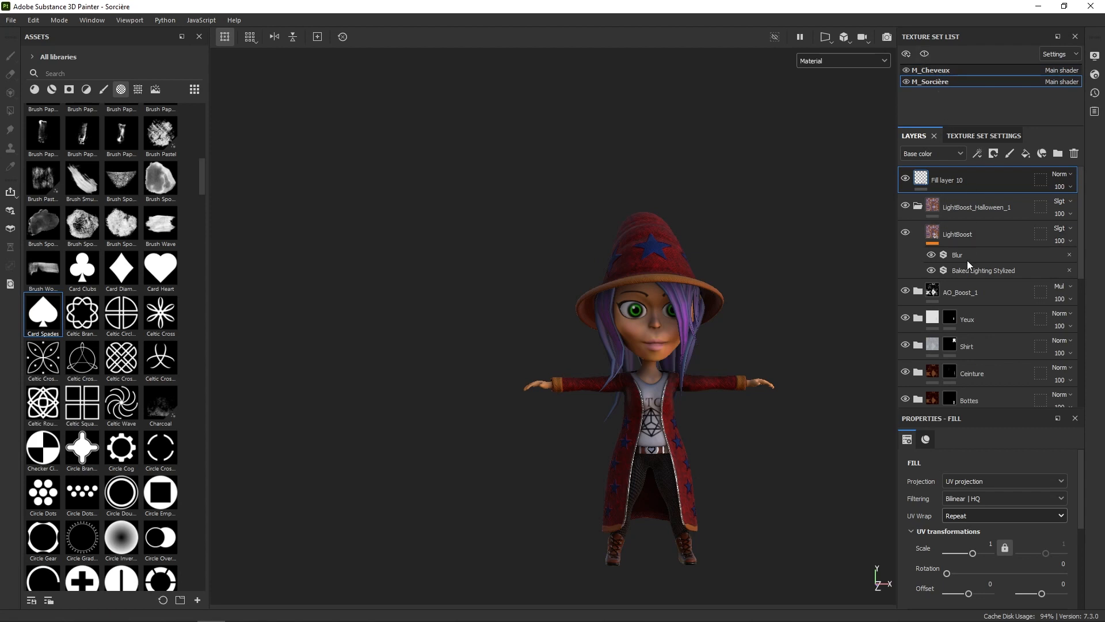
left_click_drag(849, 347, 819, 348, "alt")
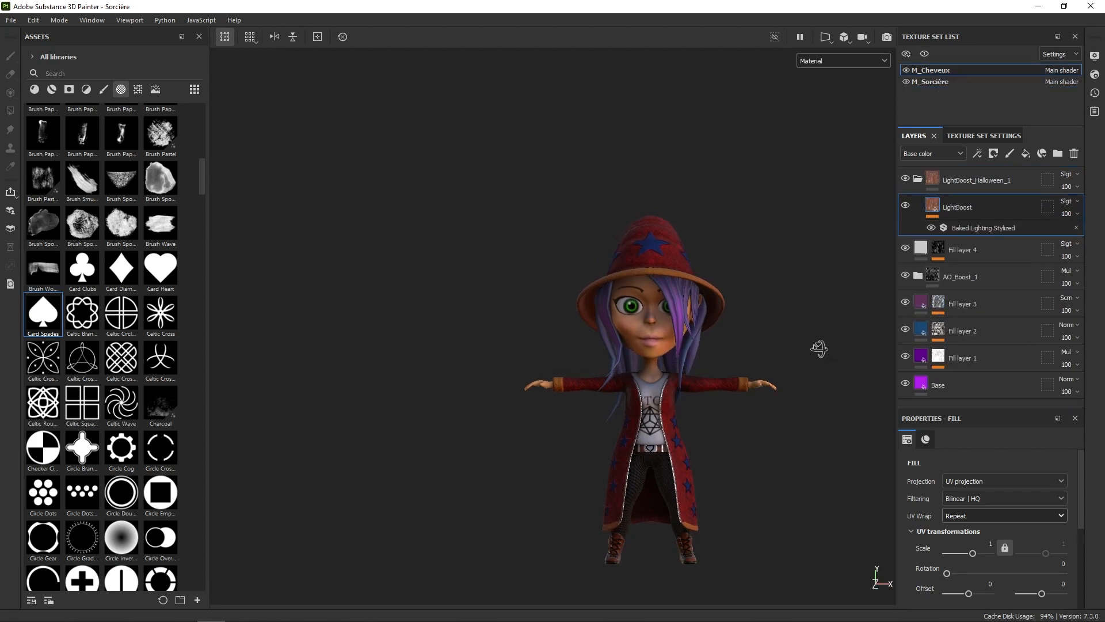
left_click_drag(819, 348, 798, 371, "alt")
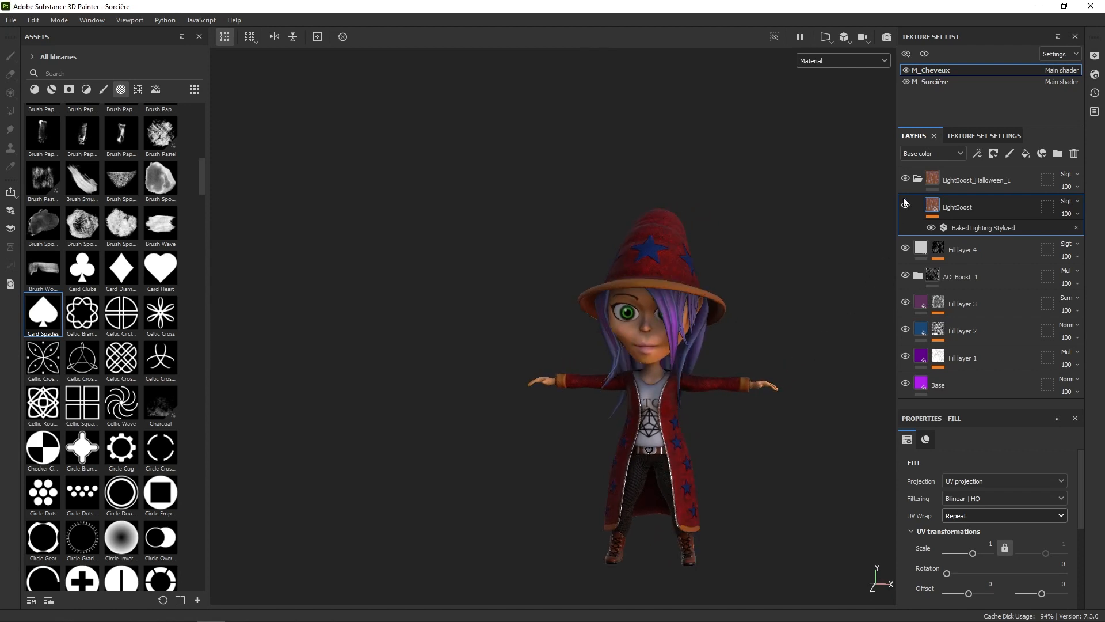
left_click(851, 60)
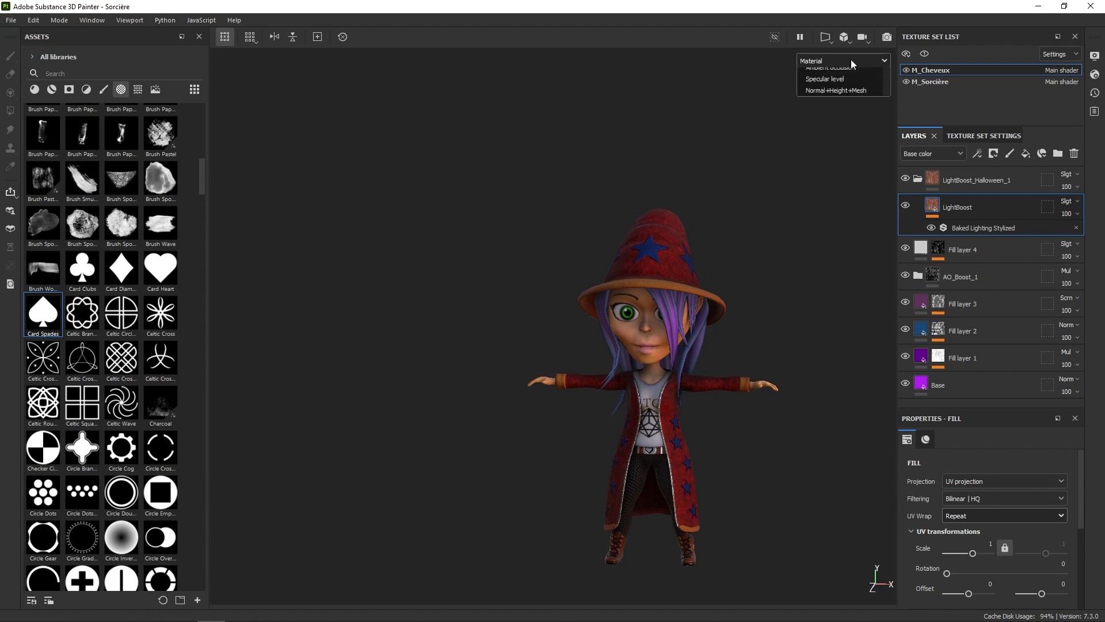
left_click(828, 111)
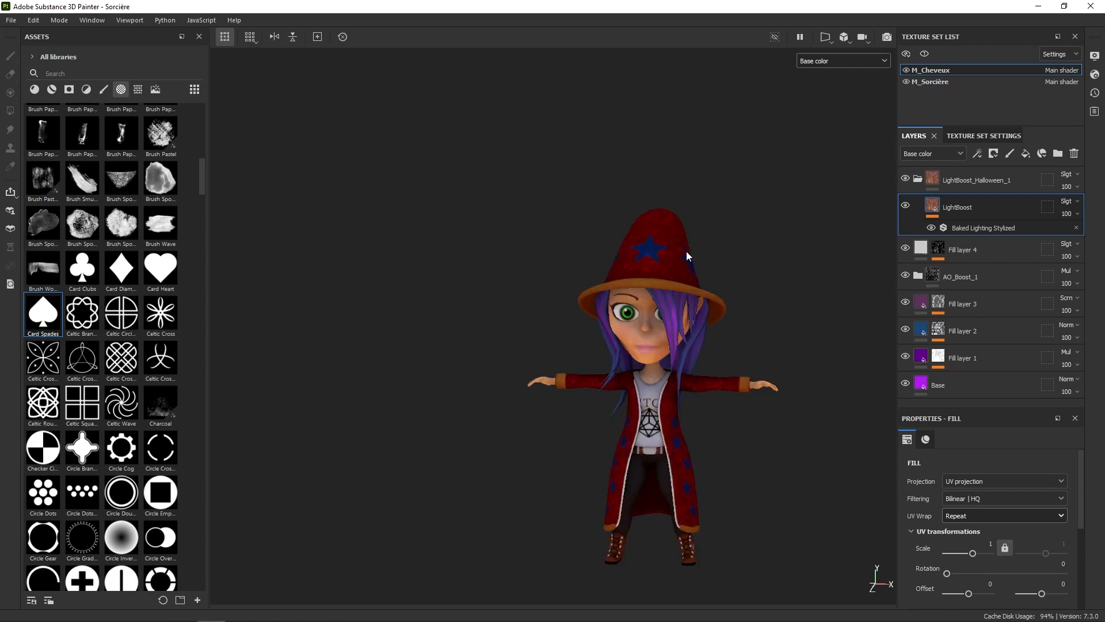
left_click(852, 65)
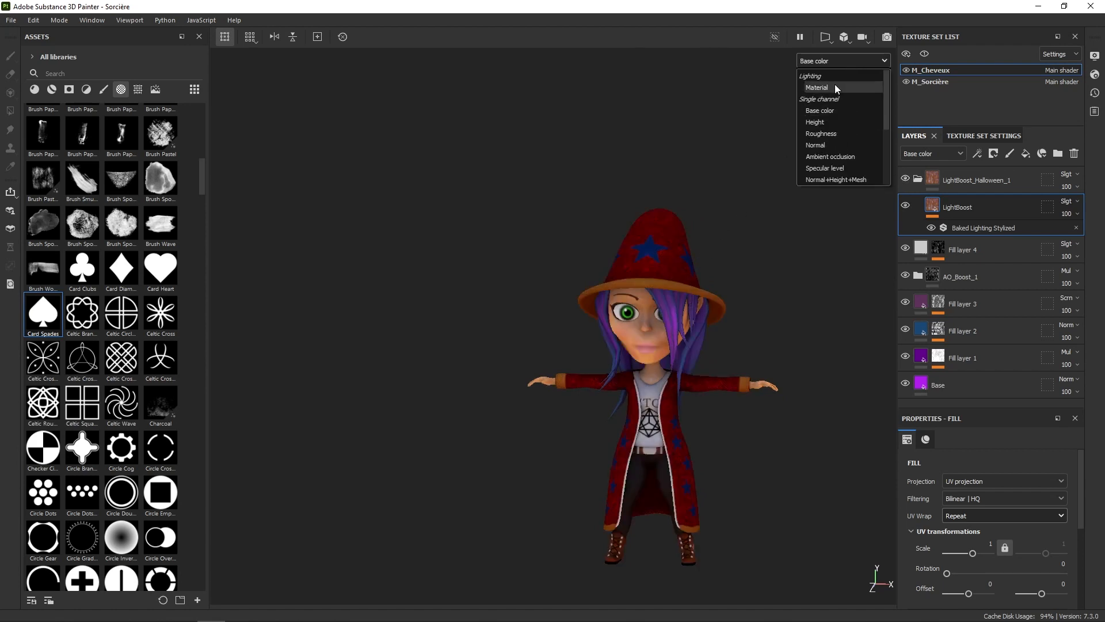
left_click(835, 85)
left_click(758, 216)
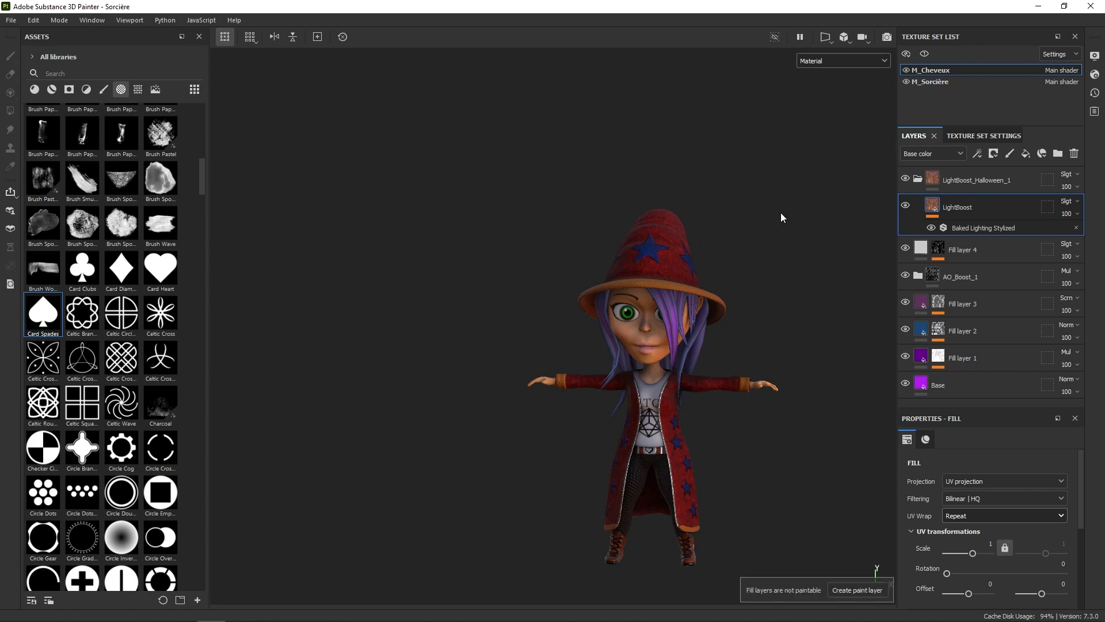
mouse_move(802, 207)
left_mouse_down("alt")
mouse_move(786, 217)
mouse_move(819, 207)
mouse_move(800, 206)
left_mouse_up("alt")
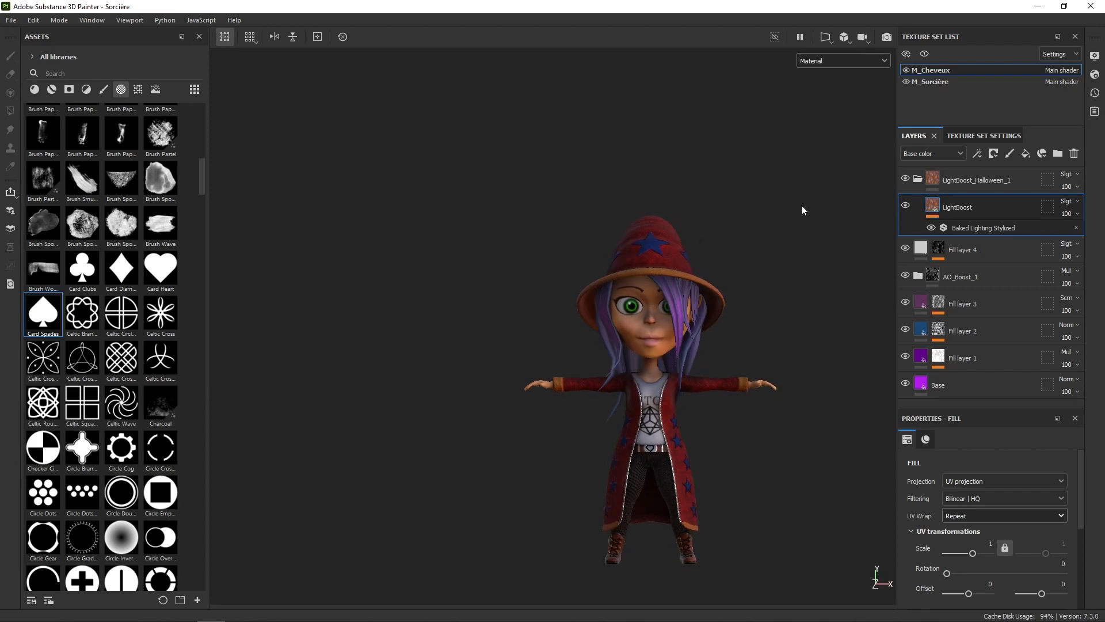
Start the texture export and browse for the output directory to Ressources Halloween Stylized, 04 - Substance Painter, Export_Textures, Personnages on the desktop
left_click(11, 19)
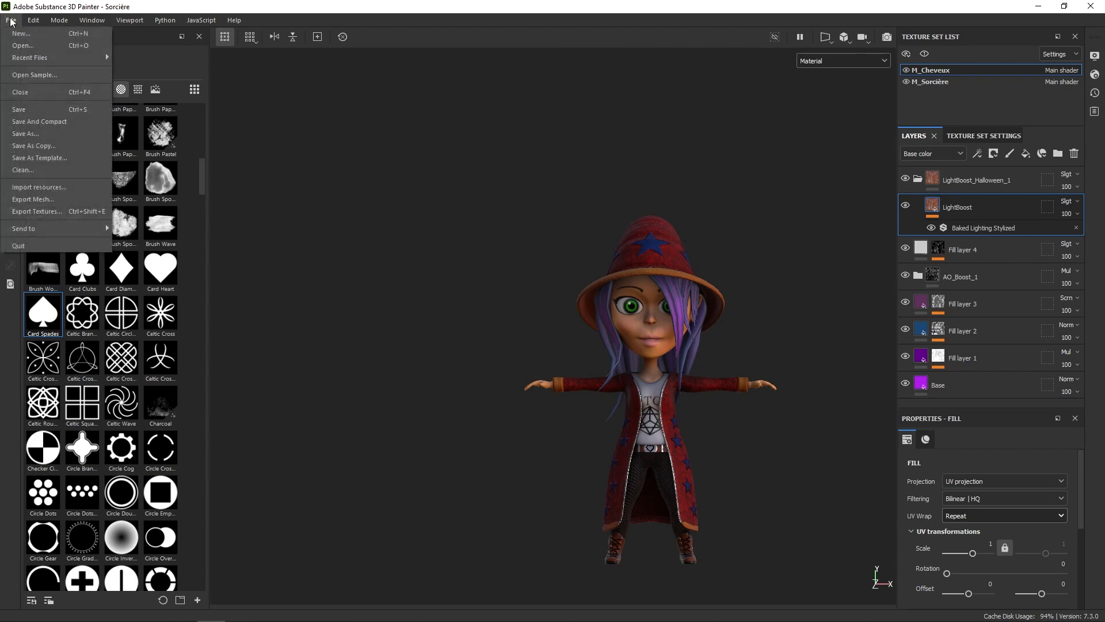
left_click(60, 213)
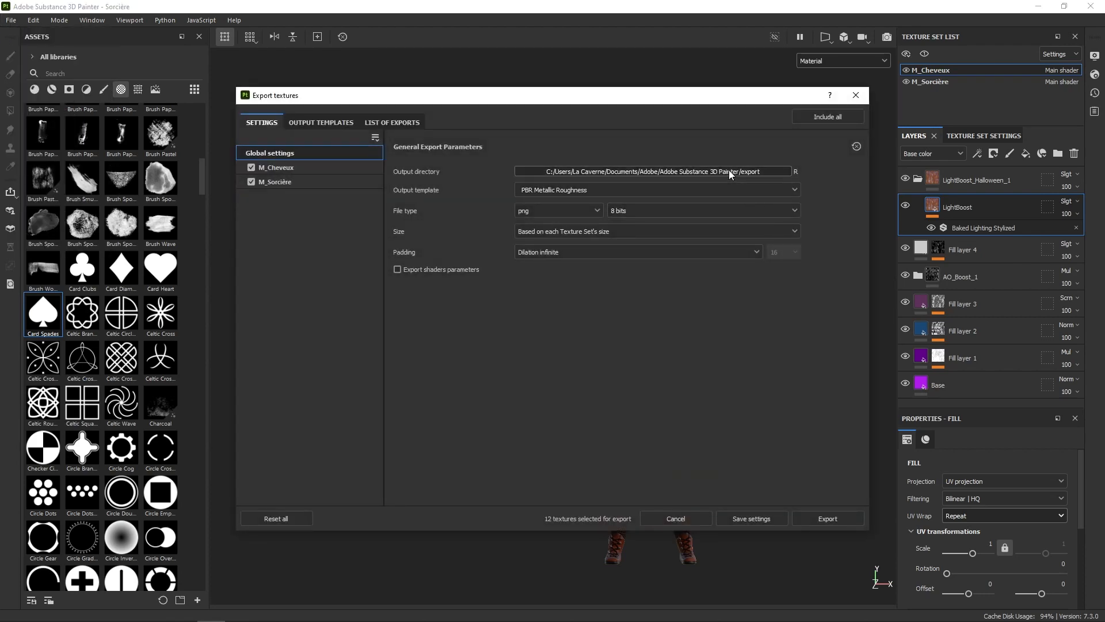
left_click(729, 171)
scroll(301, 224, "down", 3)
left_click(290, 189)
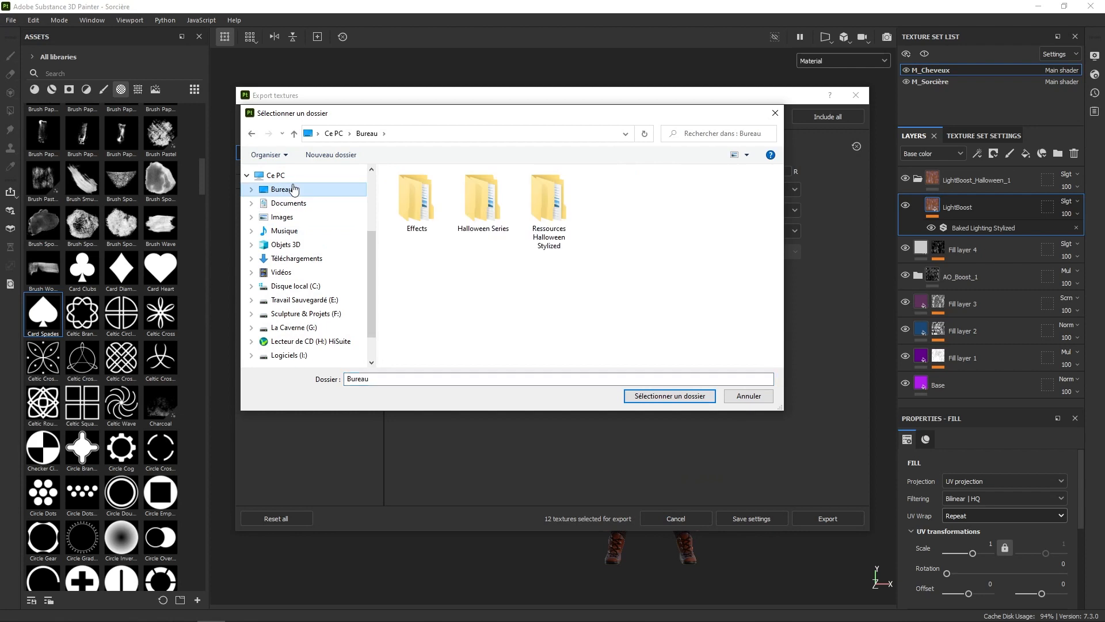
double_click(561, 203)
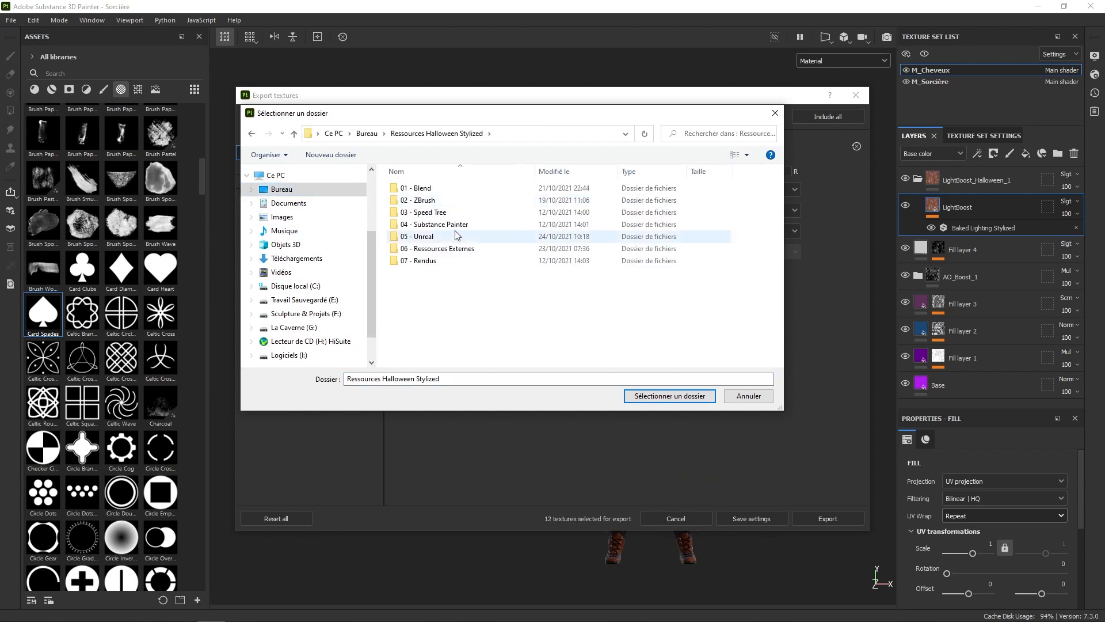
double_click(454, 224)
left_click(441, 190)
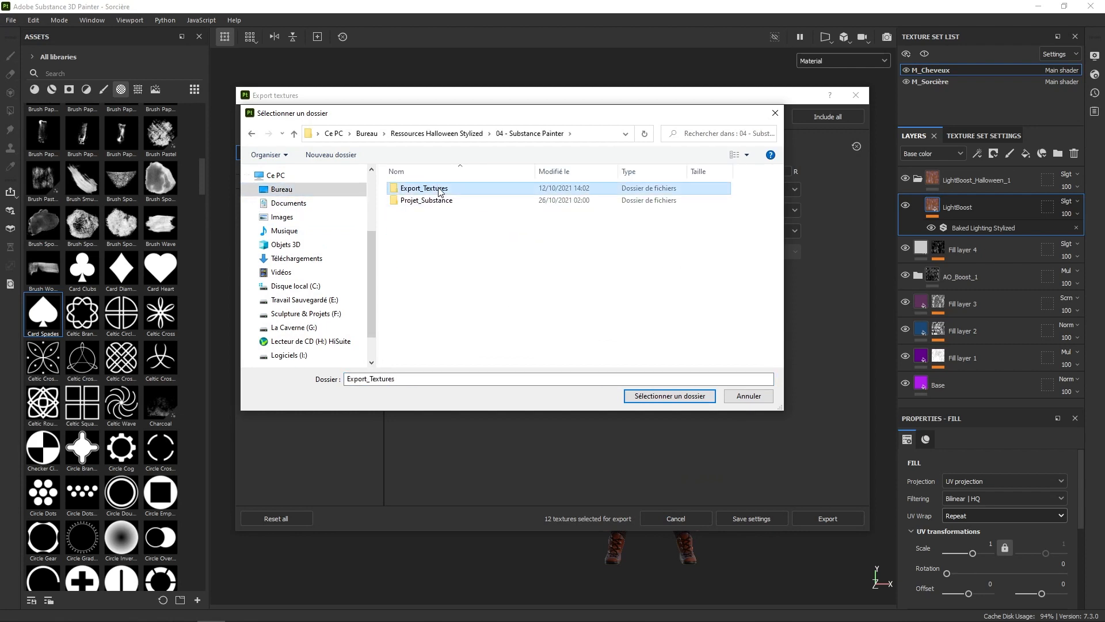
double_click(439, 190)
left_click(452, 224)
double_click(452, 224)
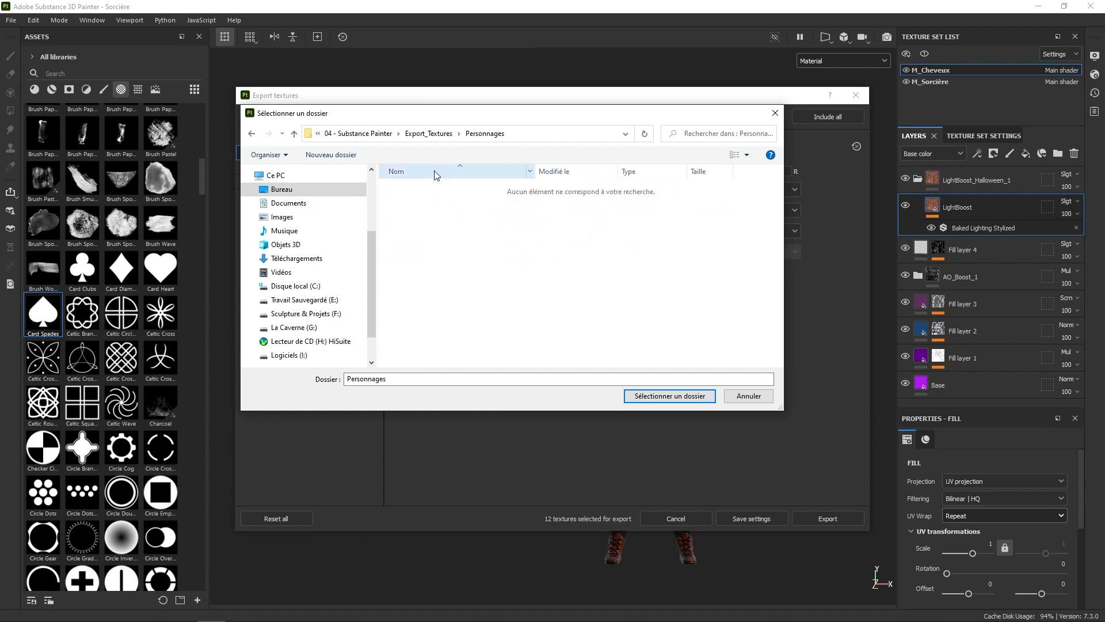
Create a folder named Sorcière inside Personnages and choose it as the output directory for the export
left_click(342, 154)
type("S")
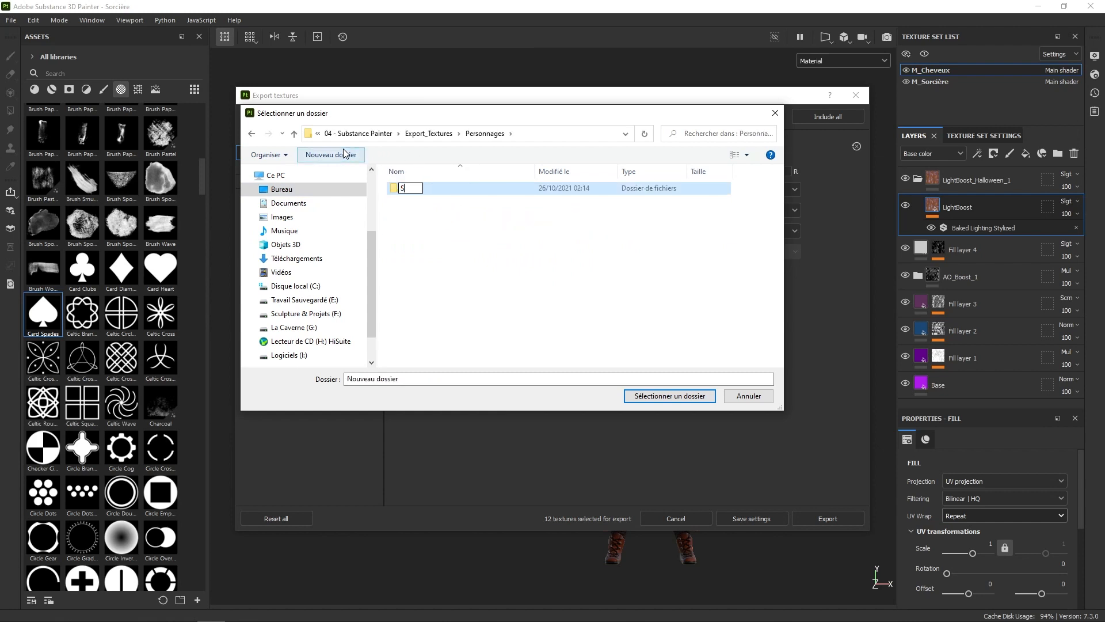
type("orcière")
key("Return")
double_click(420, 190)
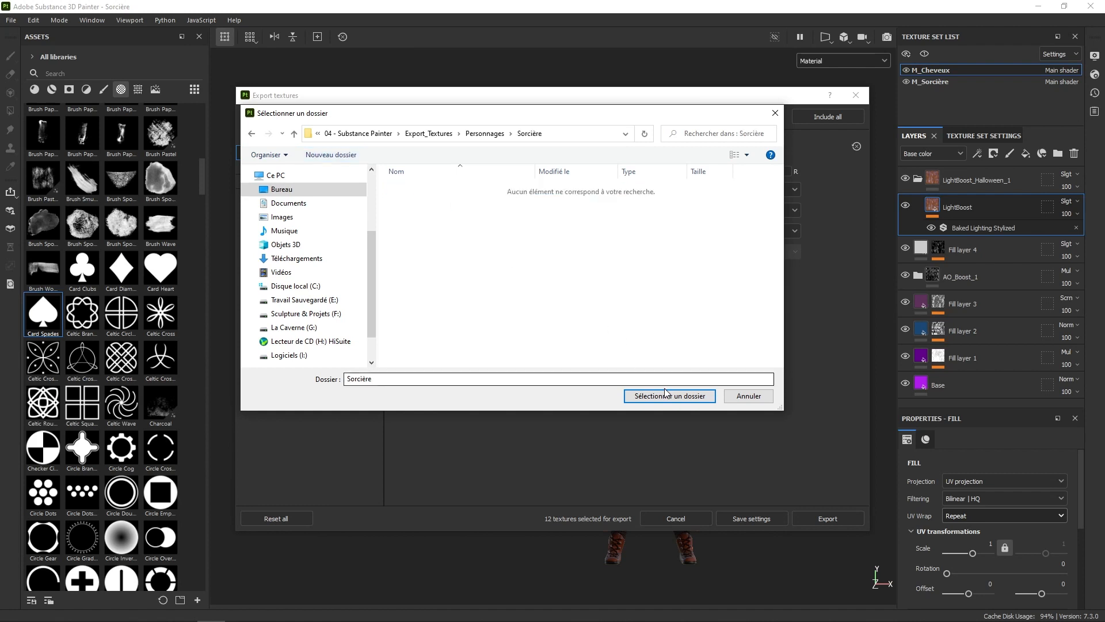
left_click(669, 395)
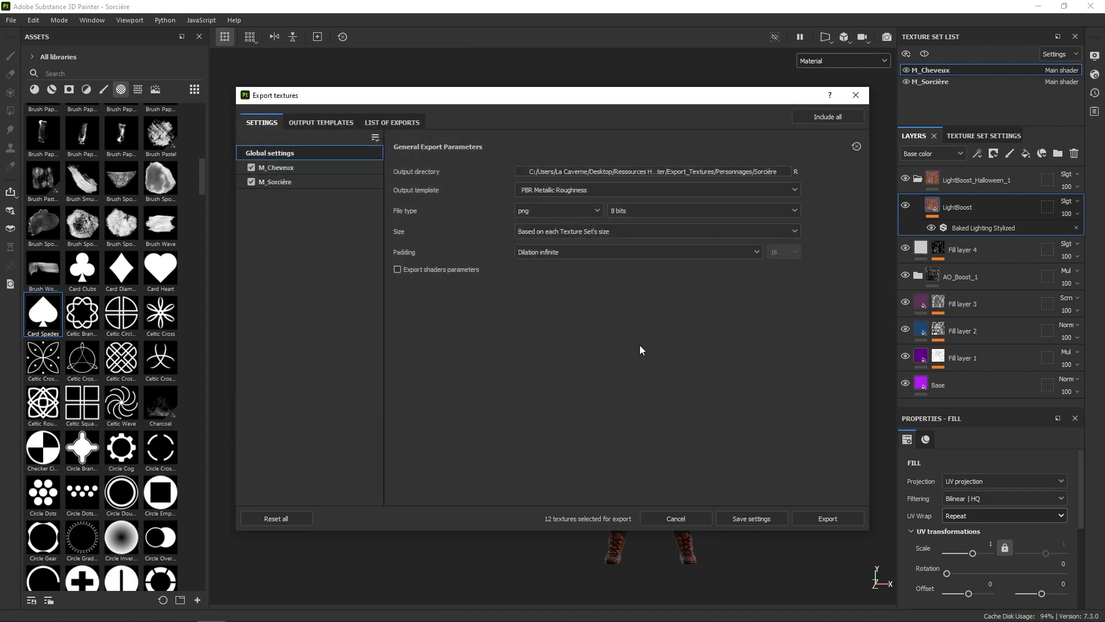
Set the output template to Unreal_Optimized and the file type to Based on output template, check the size options, and save the export settings
left_click(639, 189)
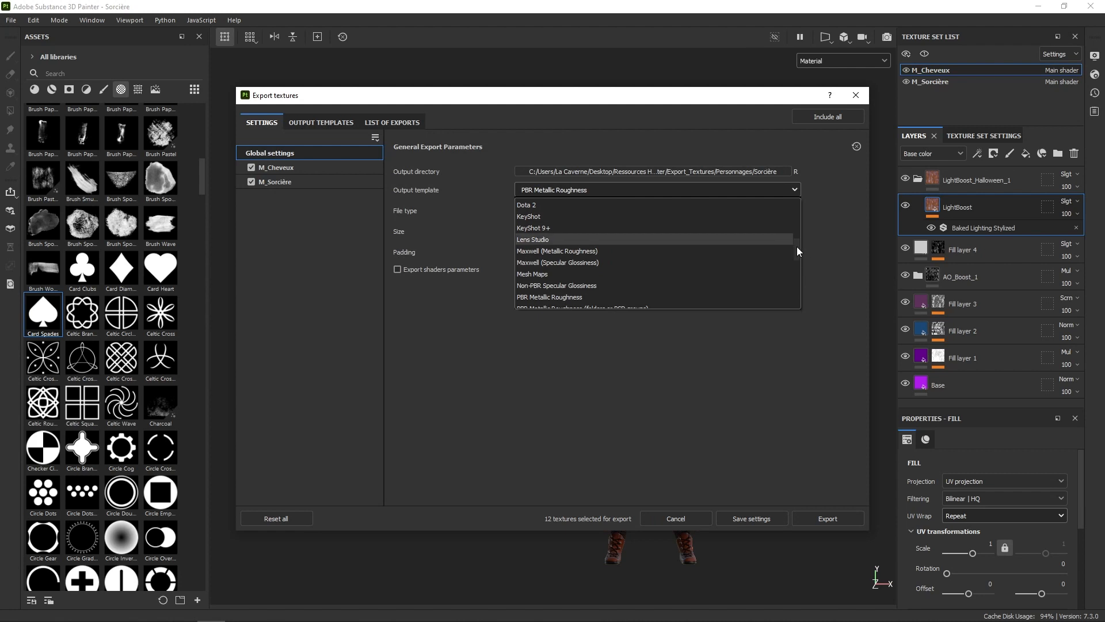
left_click_drag(797, 246, 793, 287)
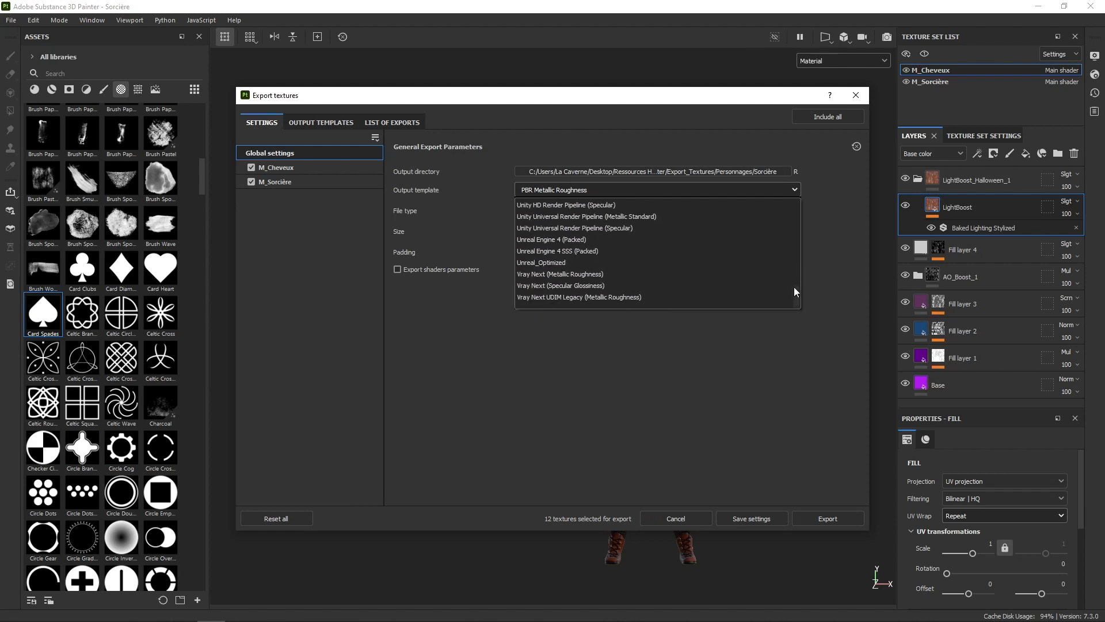
left_click(566, 263)
left_click(579, 212)
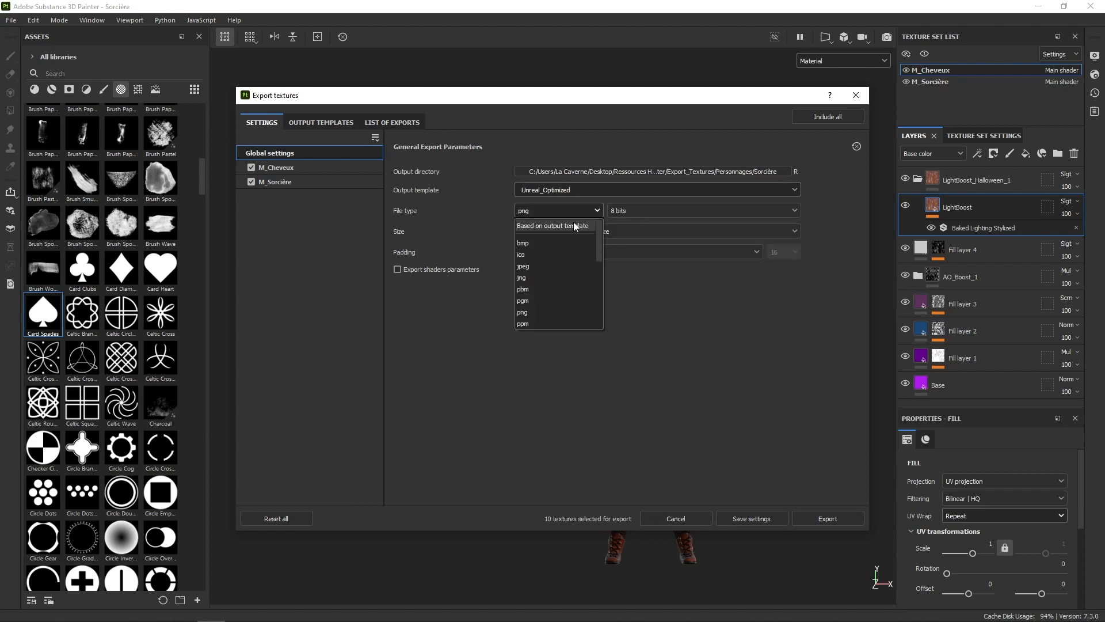
left_click(563, 226)
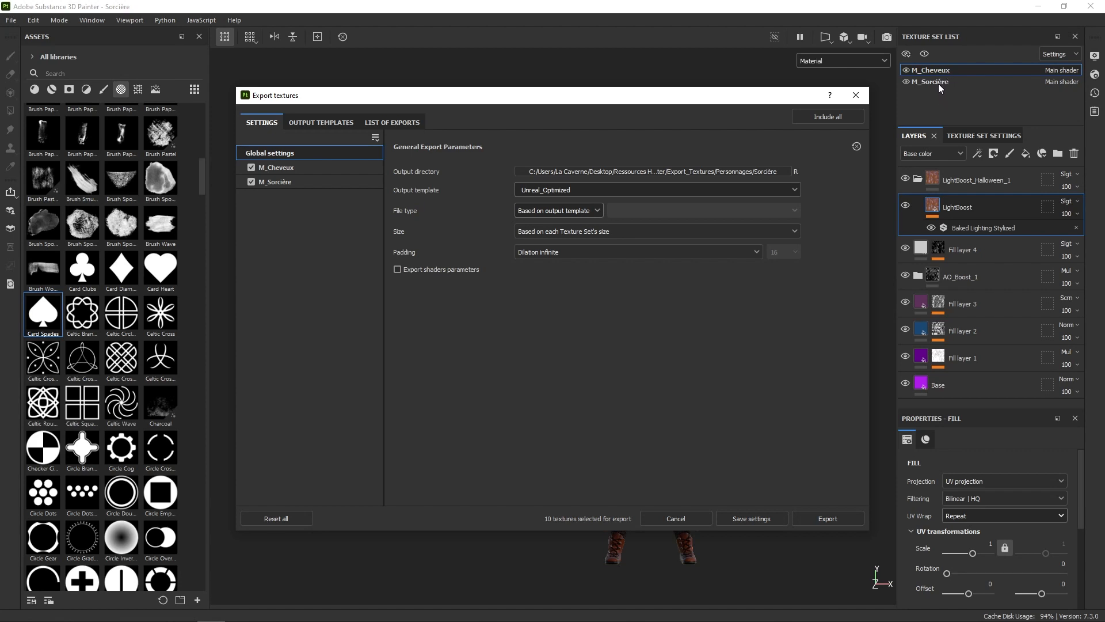
left_click(664, 229)
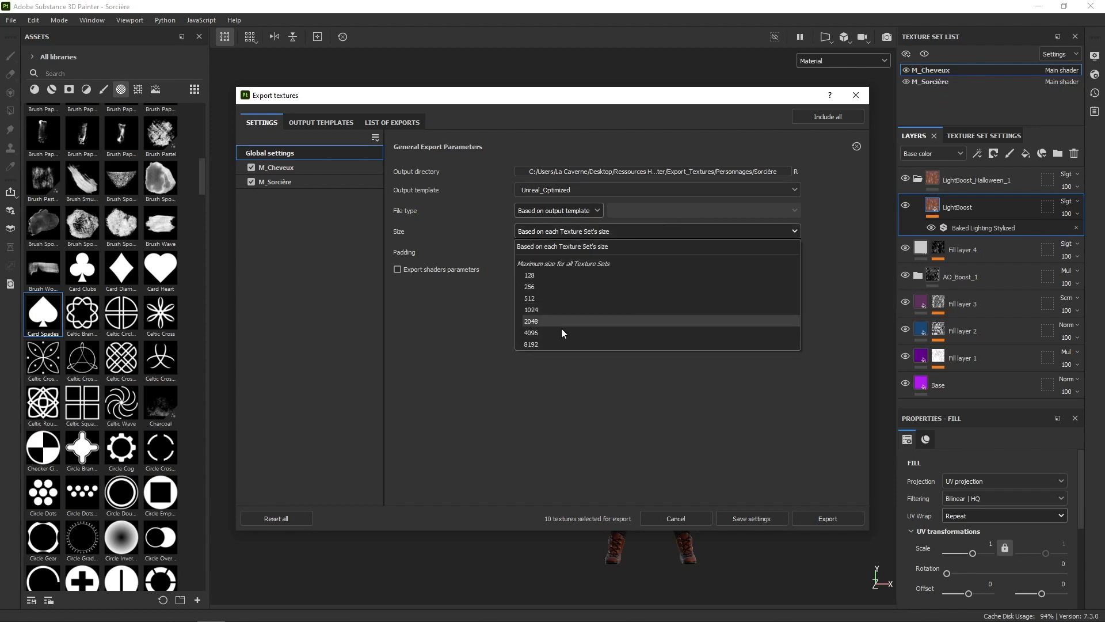
left_click(471, 344)
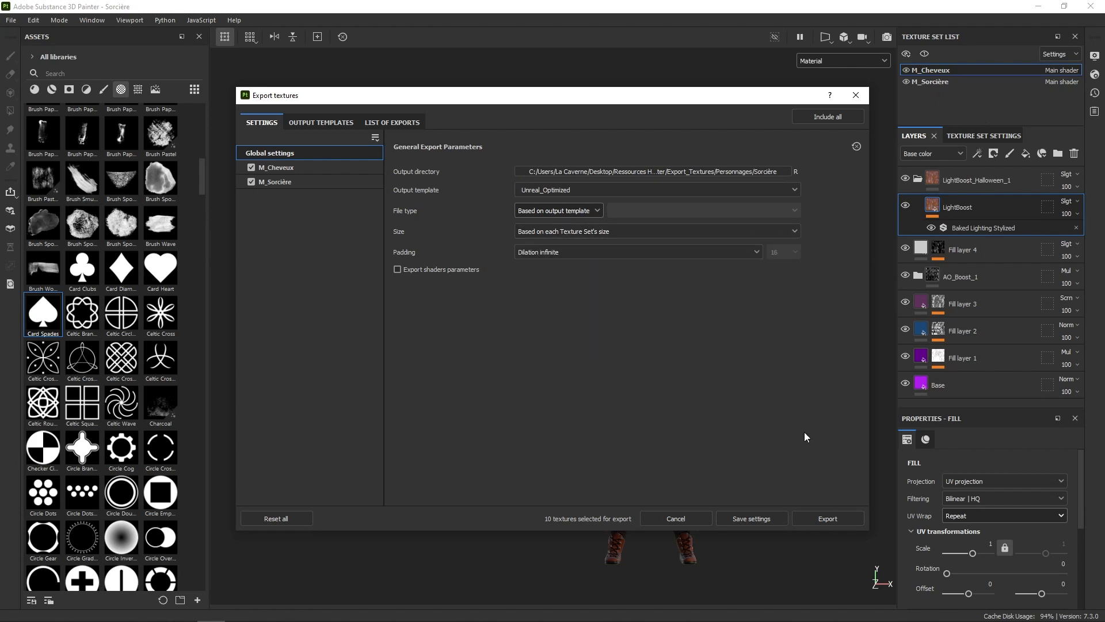
left_click(764, 519)
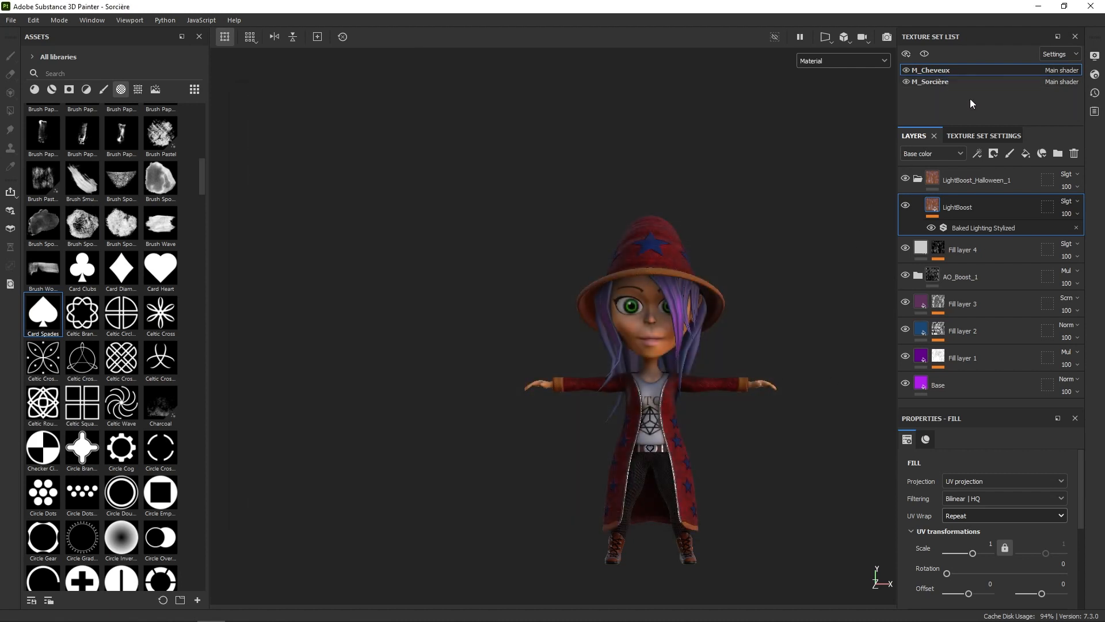
Check the M_Sorcière texture set's size and export the textures of both texture sets with the saved settings
left_click(983, 136)
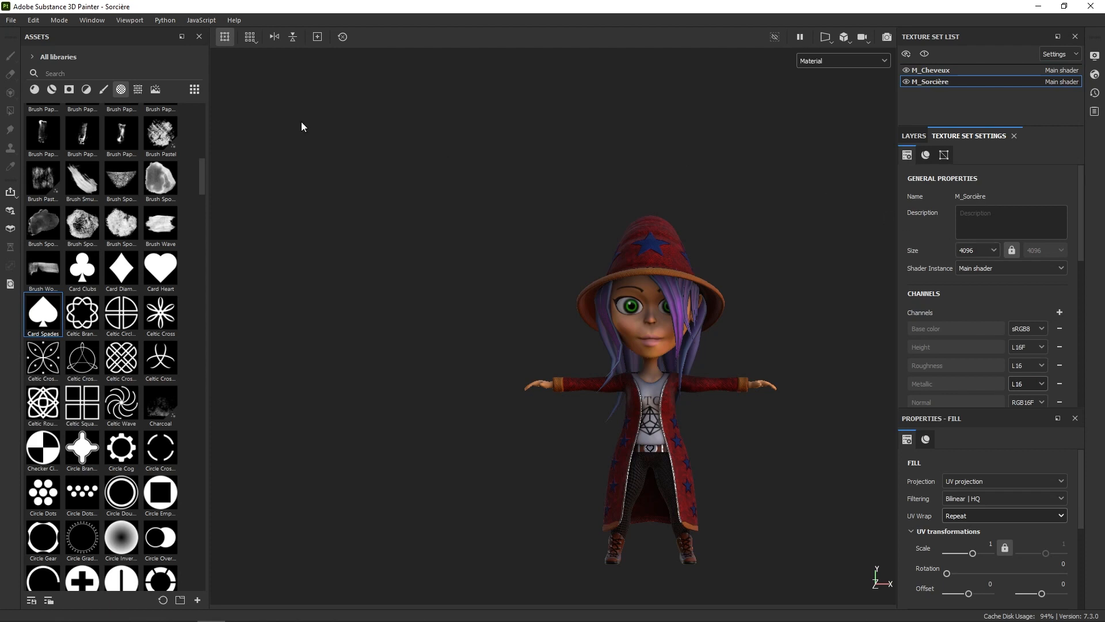
left_click(11, 20)
left_click(66, 216)
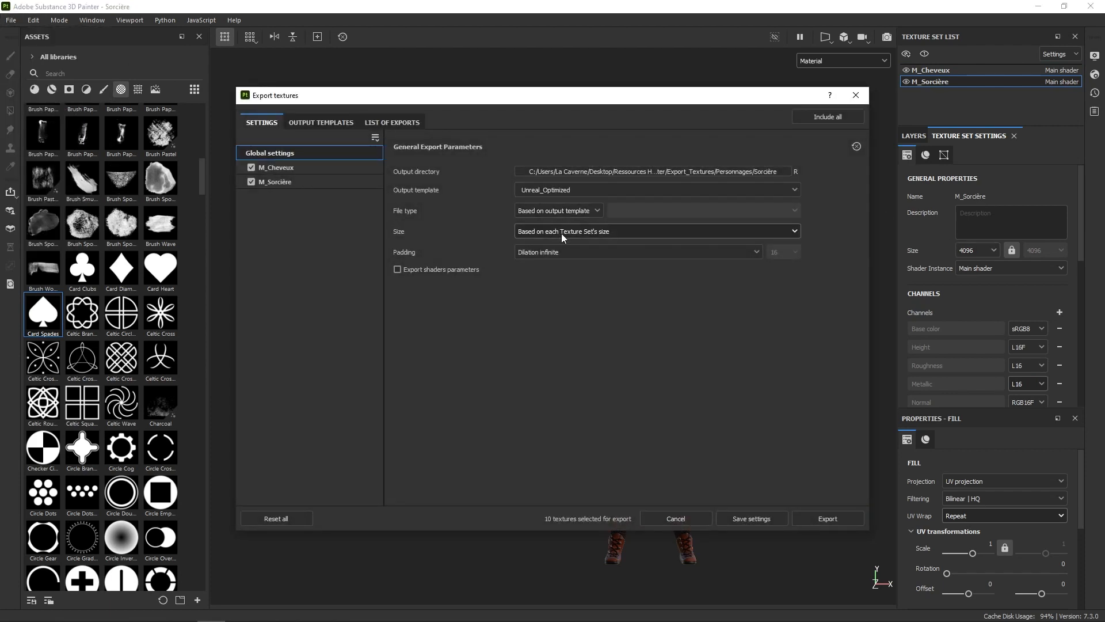
left_click(835, 520)
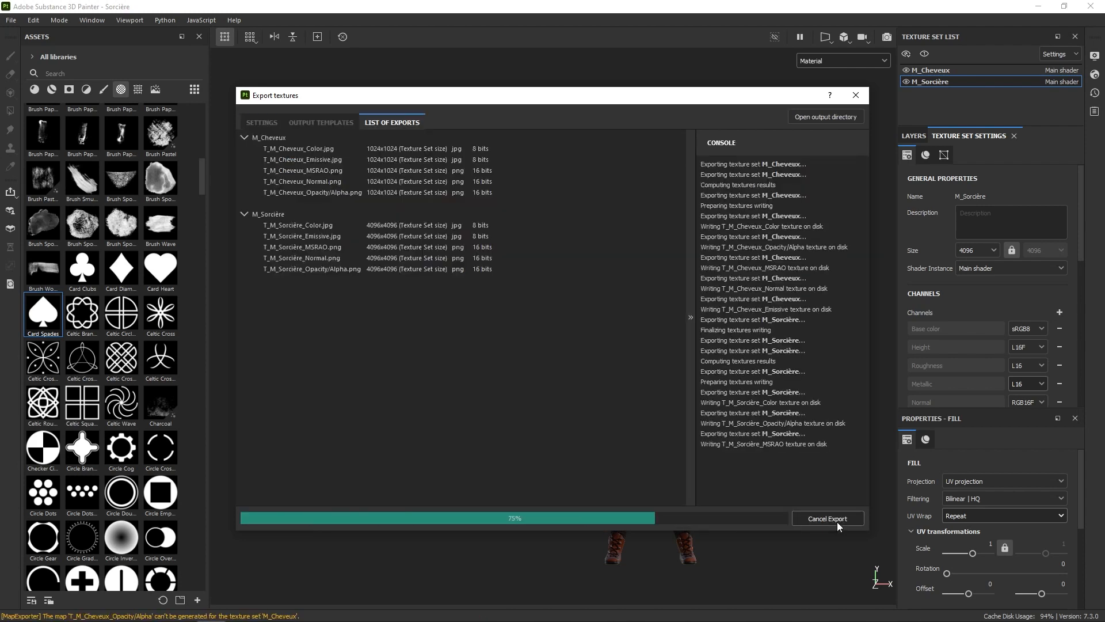